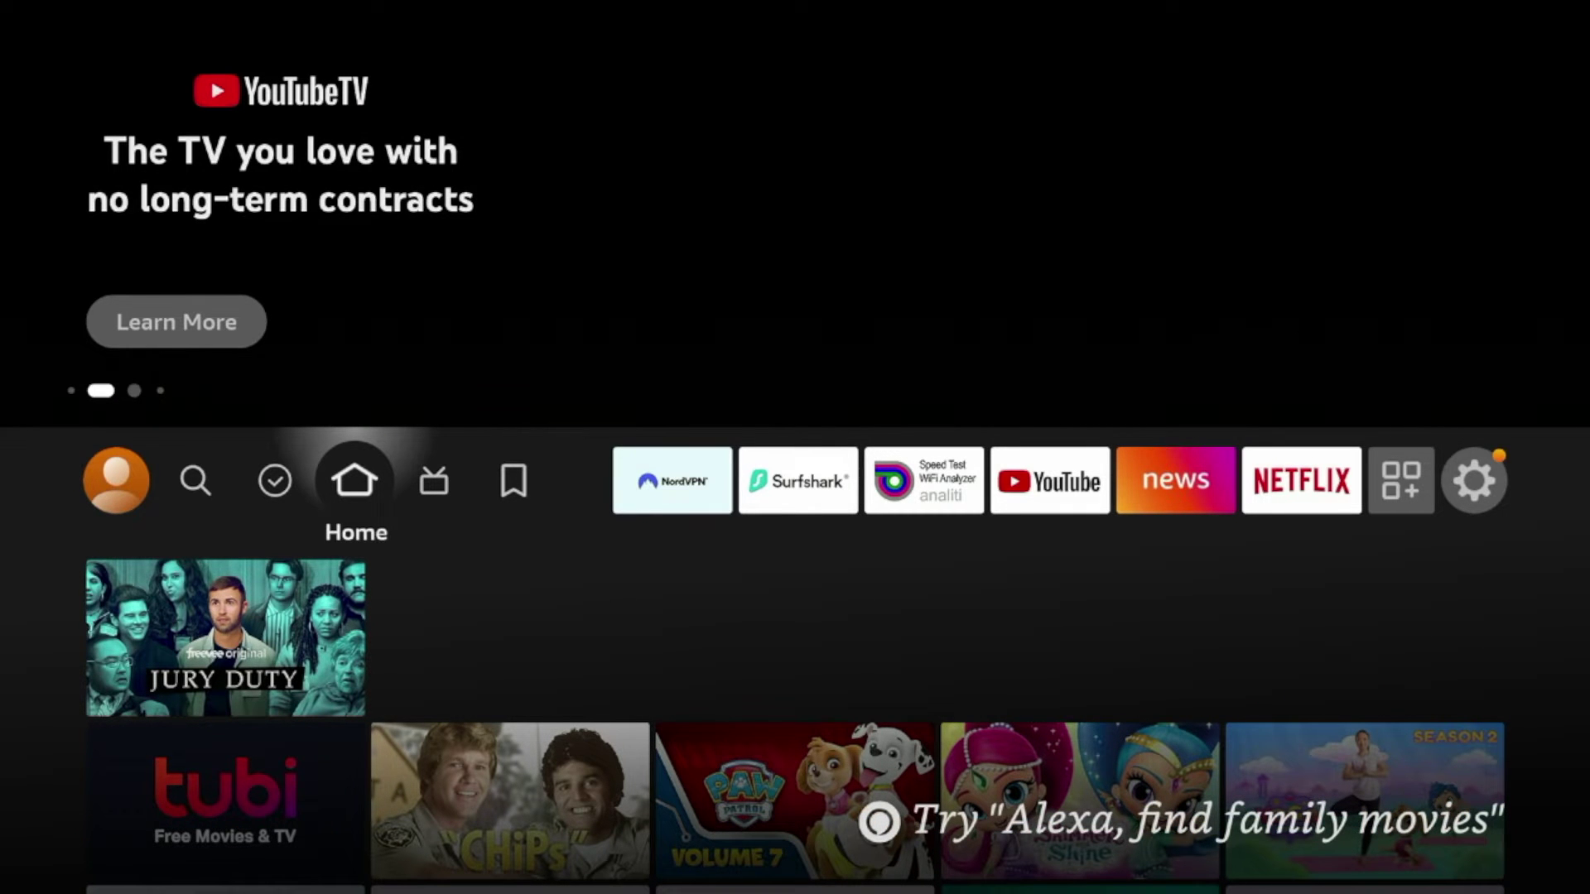
Move right along the app row to the NordVPN tile and launch it
key("Right")
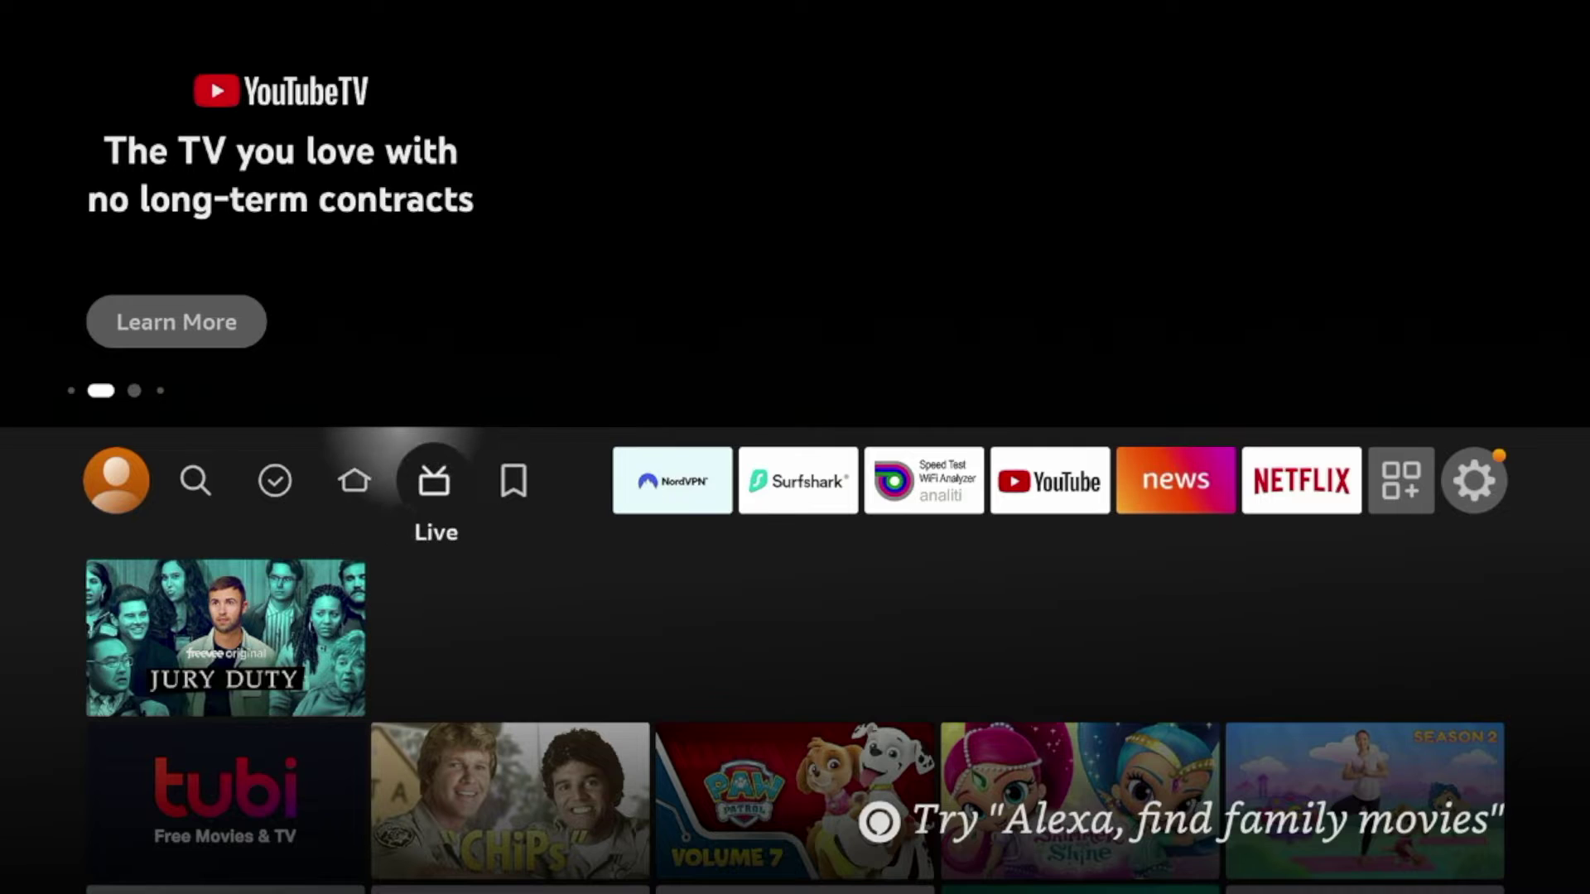
key("Right")
key("Right")
key("Return")
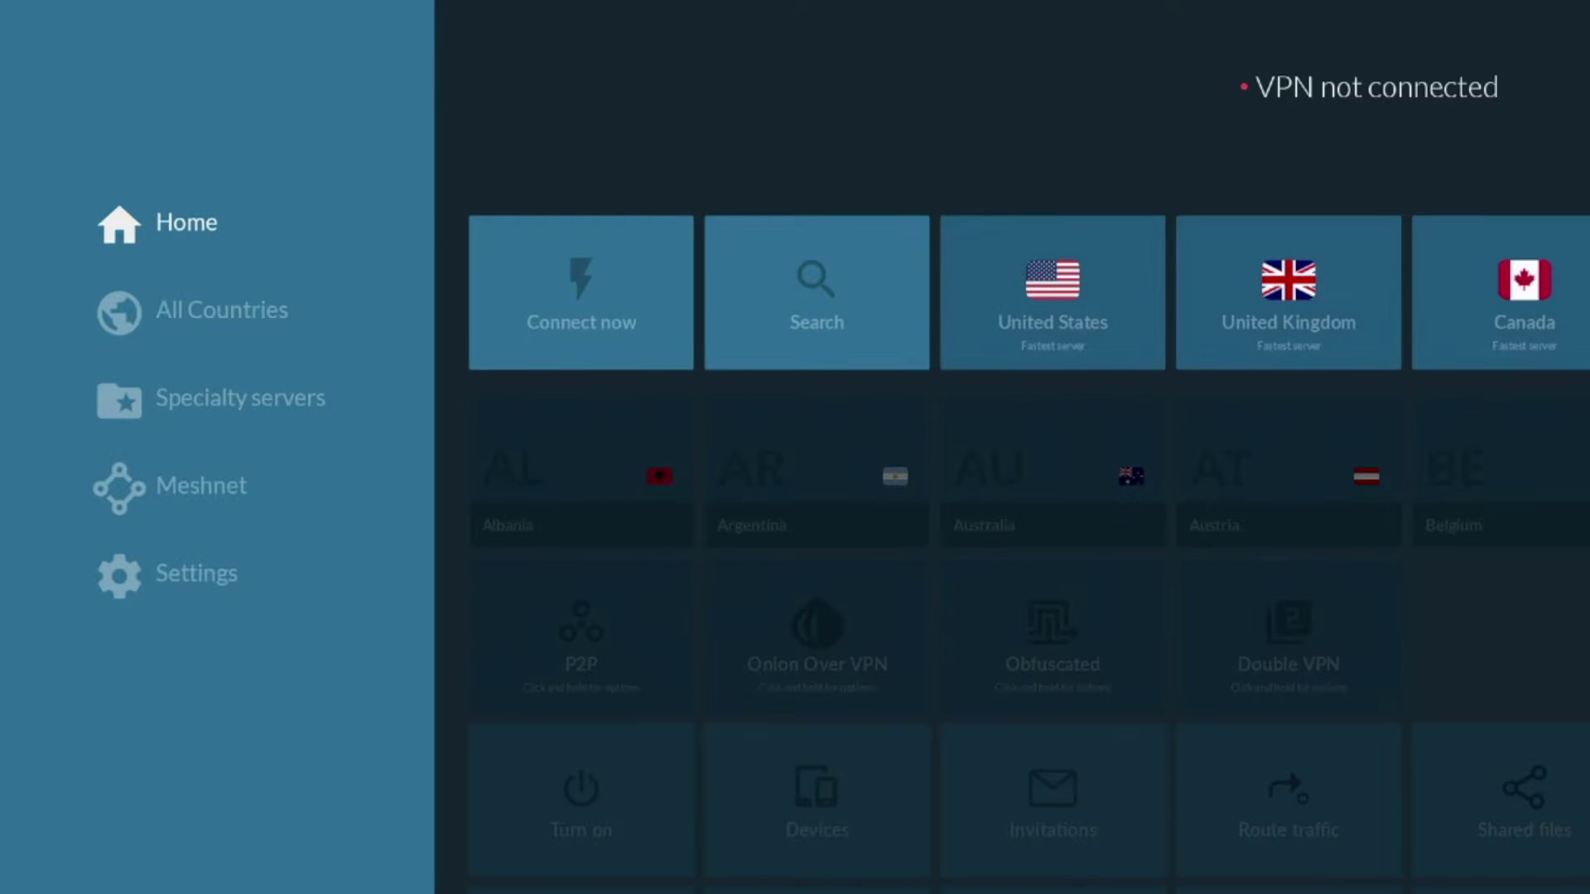
Browse the NordVPN sidebar between Home, All Countries and Specialty servers
key("Down")
key("Up")
key("Down")
key("Down")
key("Up")
key("Up")
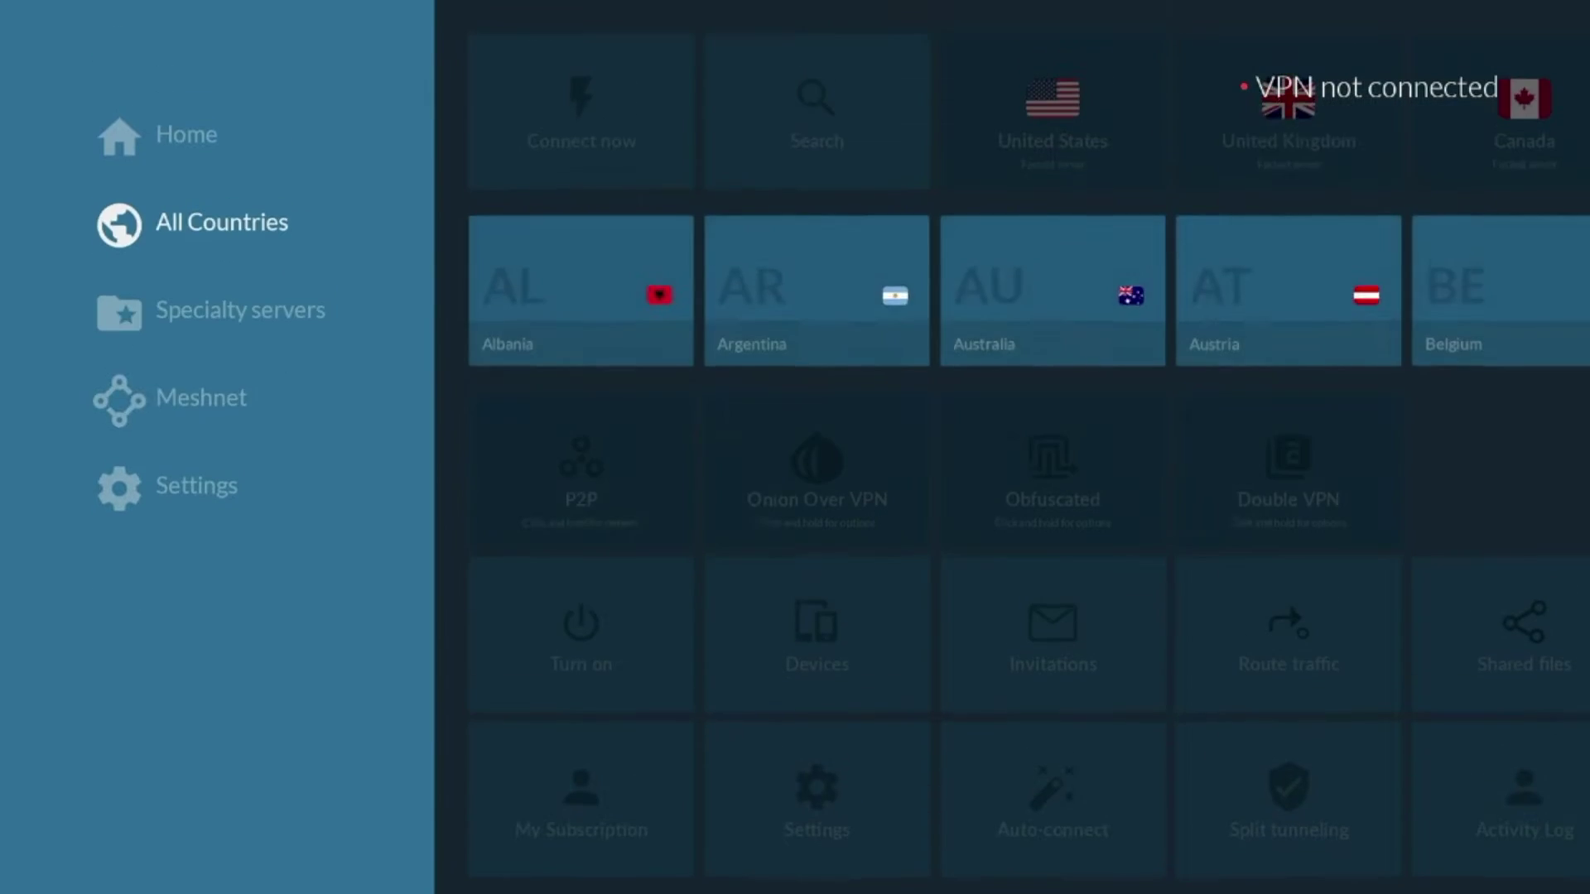
key("Down")
key("Up")
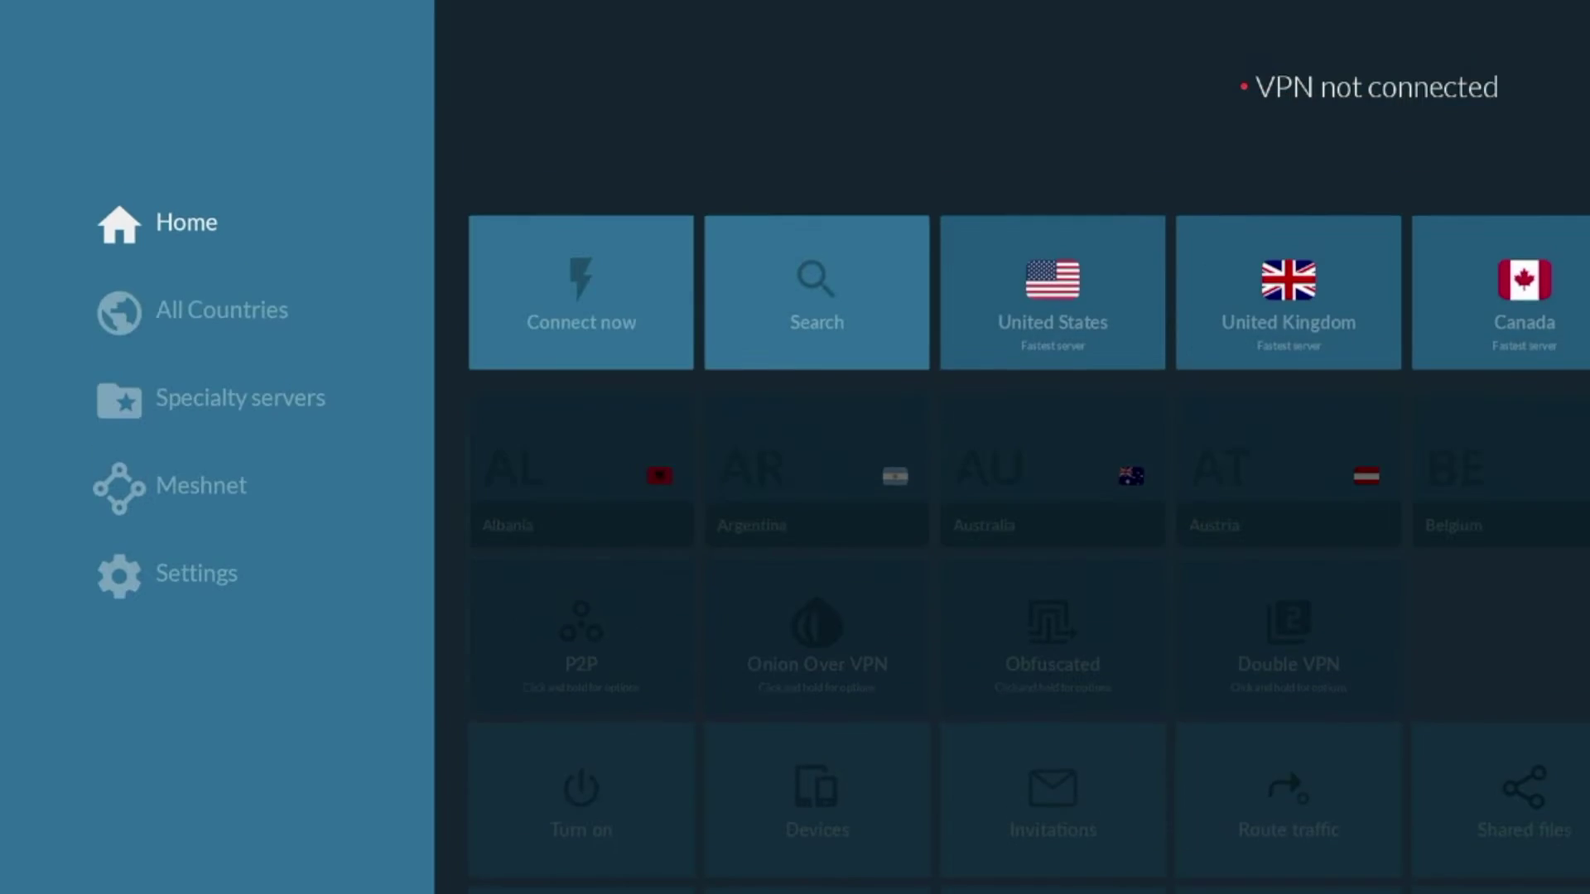
key("Down")
key("Down")
key("Down")
key("Down")
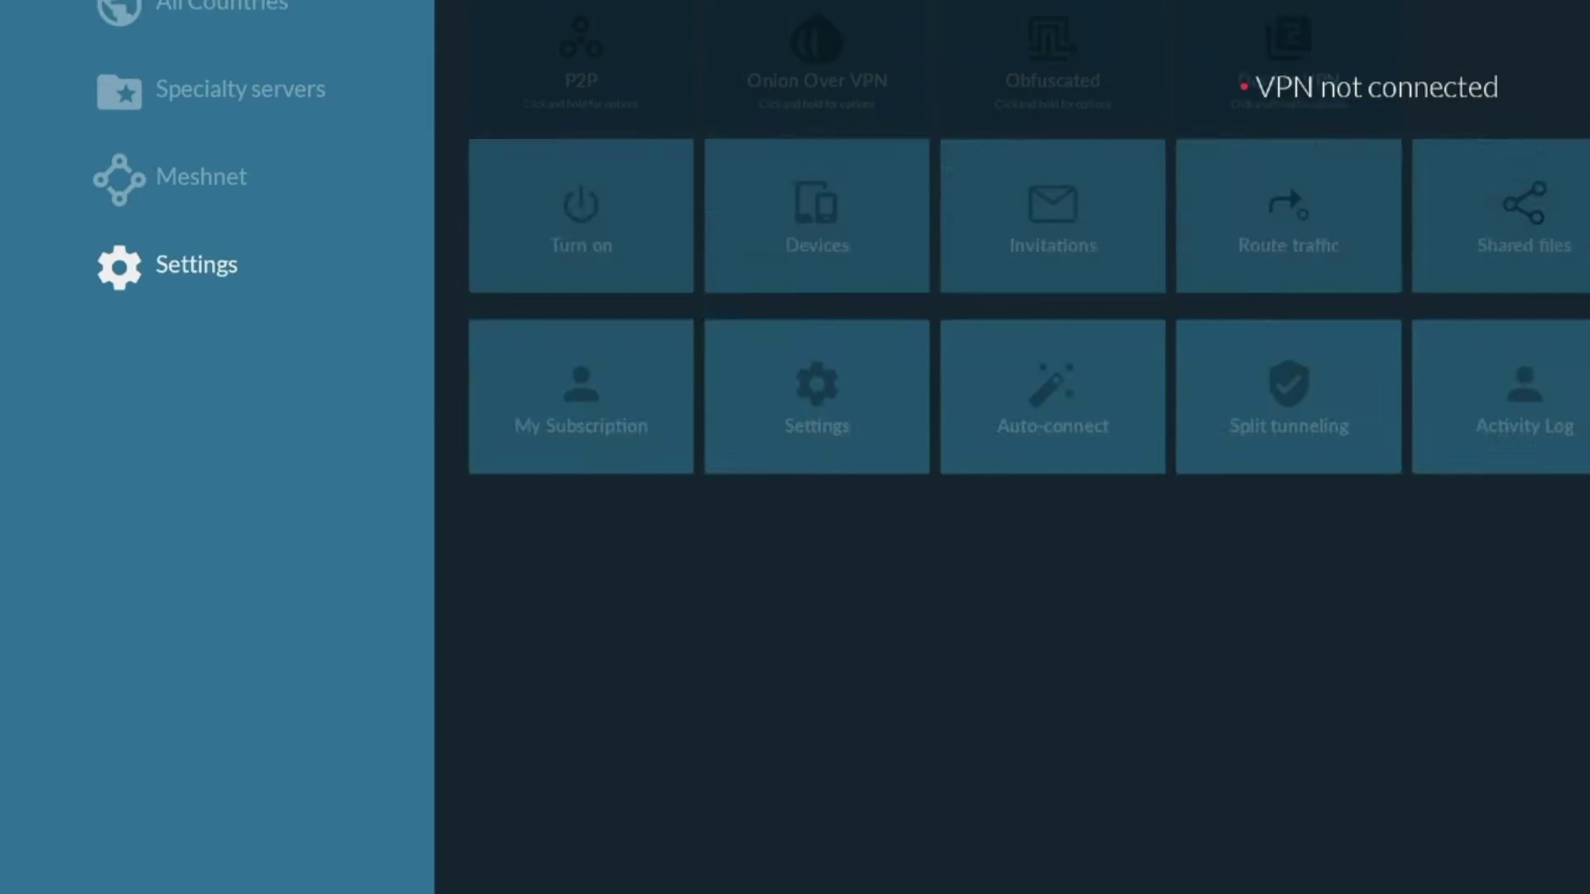
key("Up")
key("Up")
key("Up")
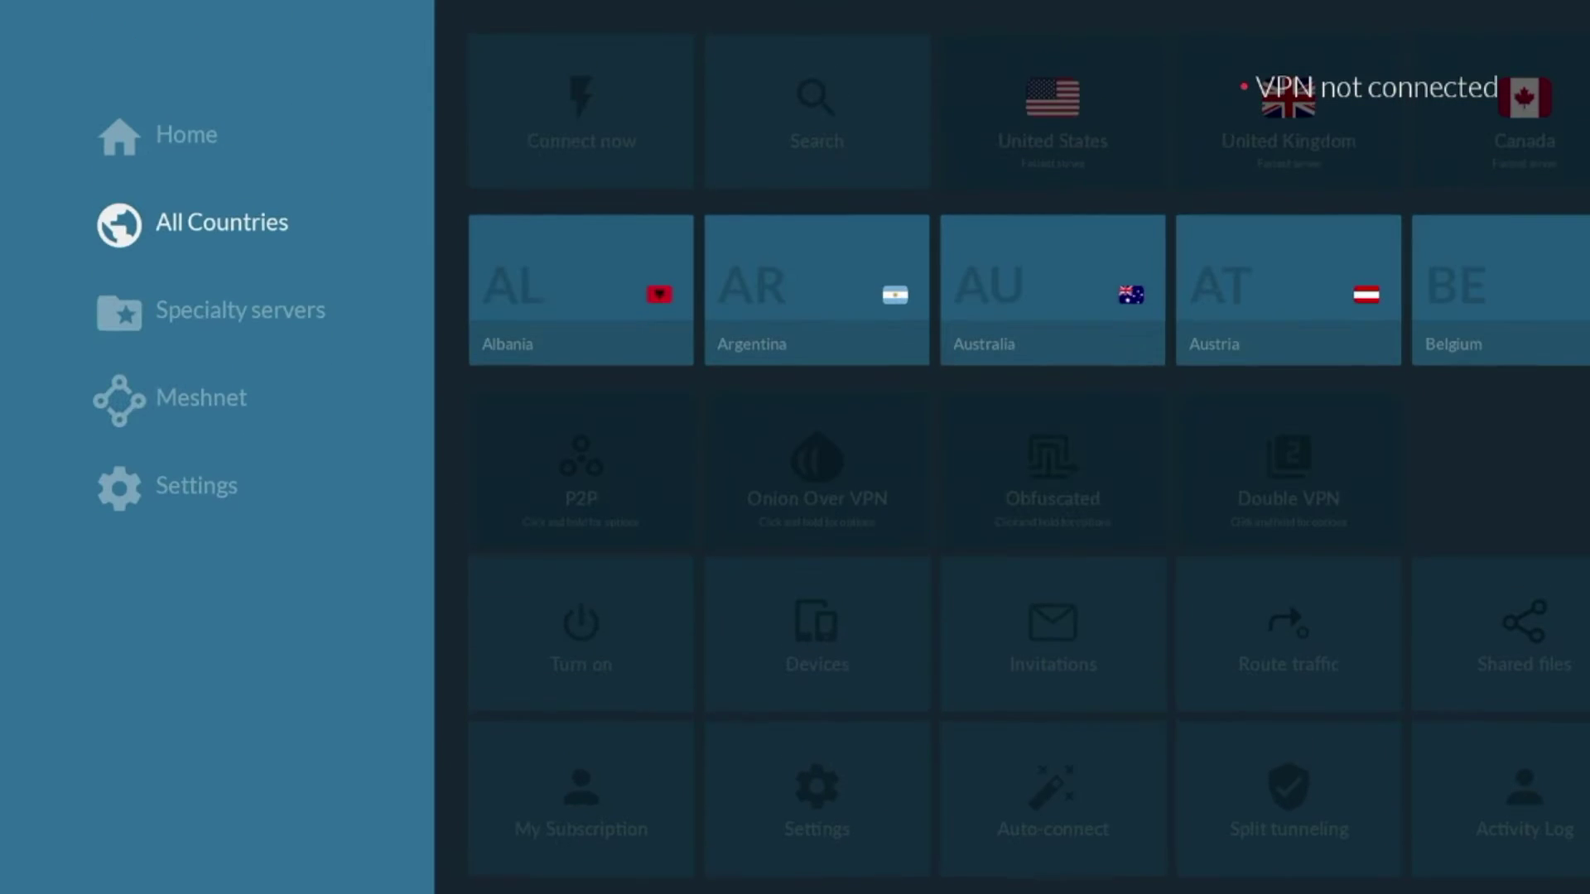
key("Up")
Quick-connect to United States #8387, accept the connection request, then return home
key("Right")
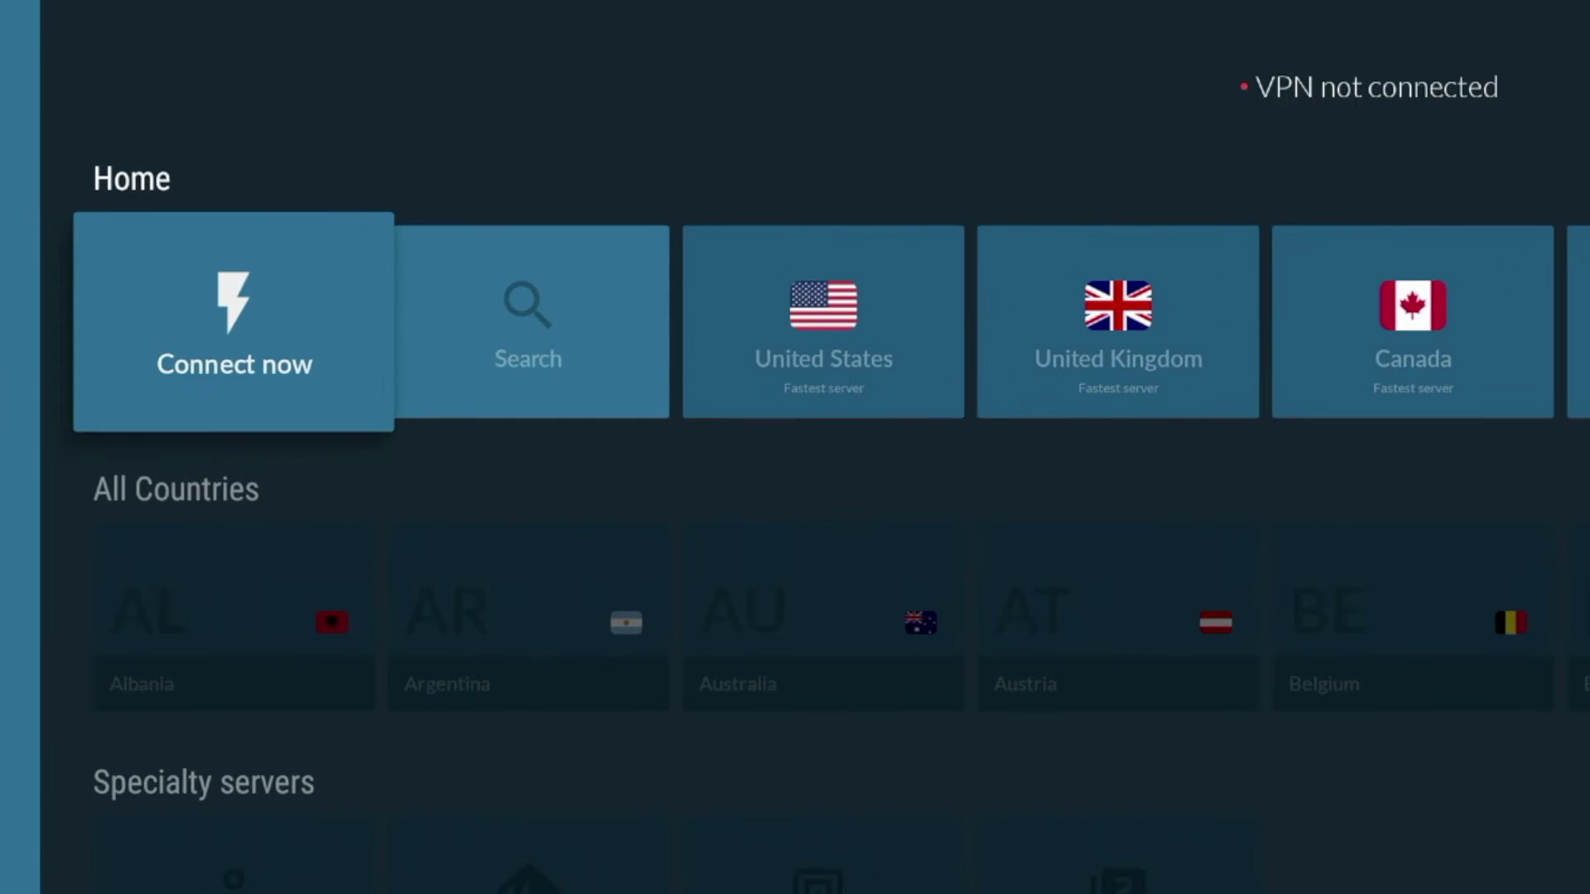
key("Return")
key("Return")
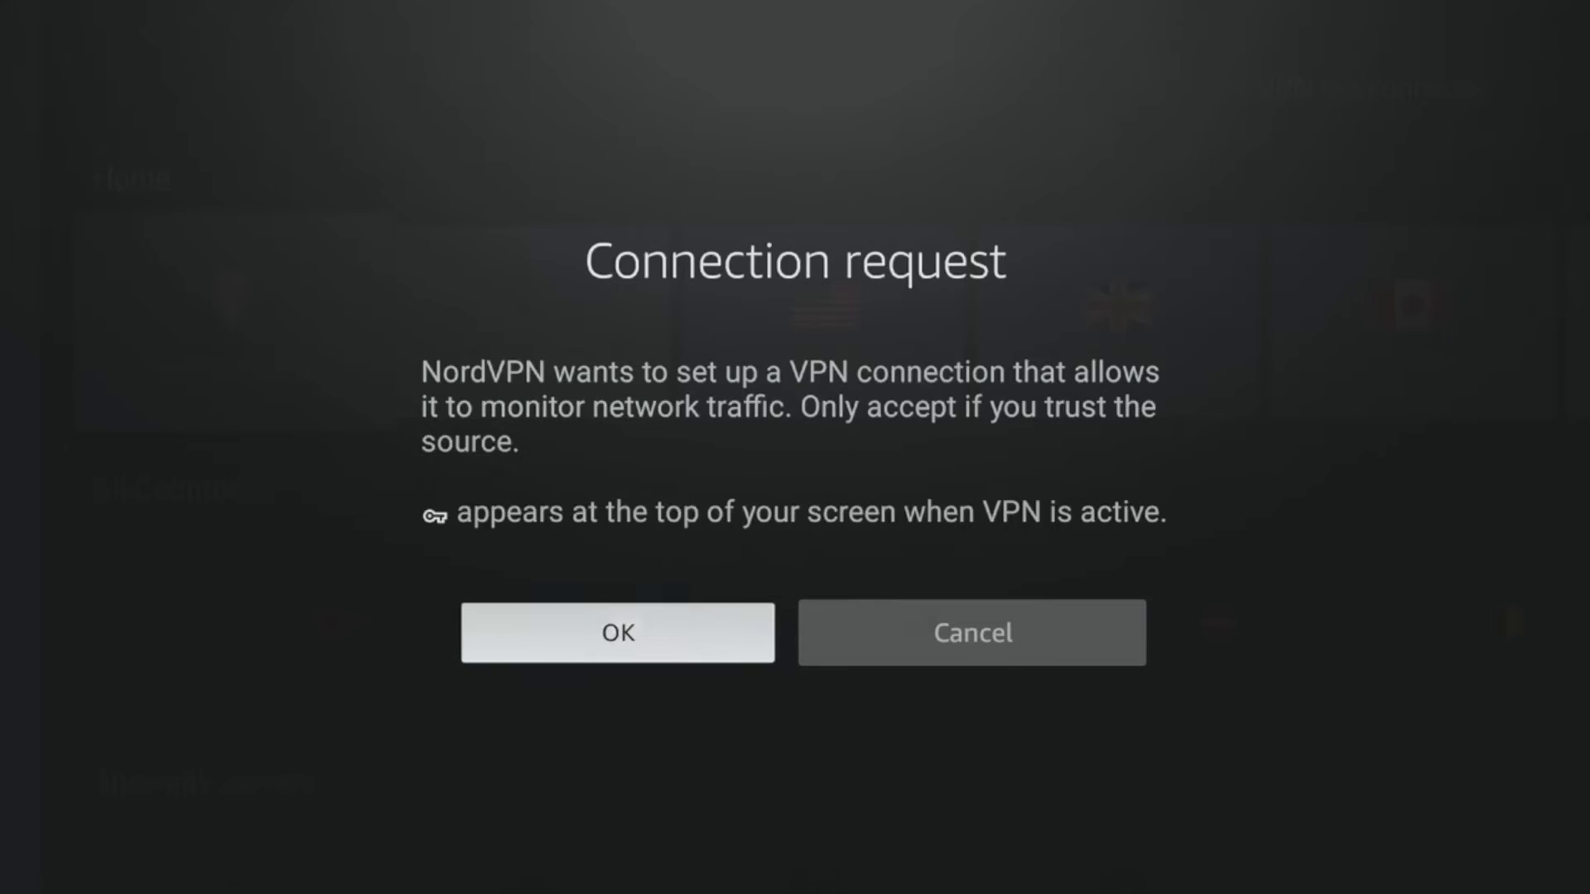
key("Right")
key("Right")
key("Right")
key("Right")
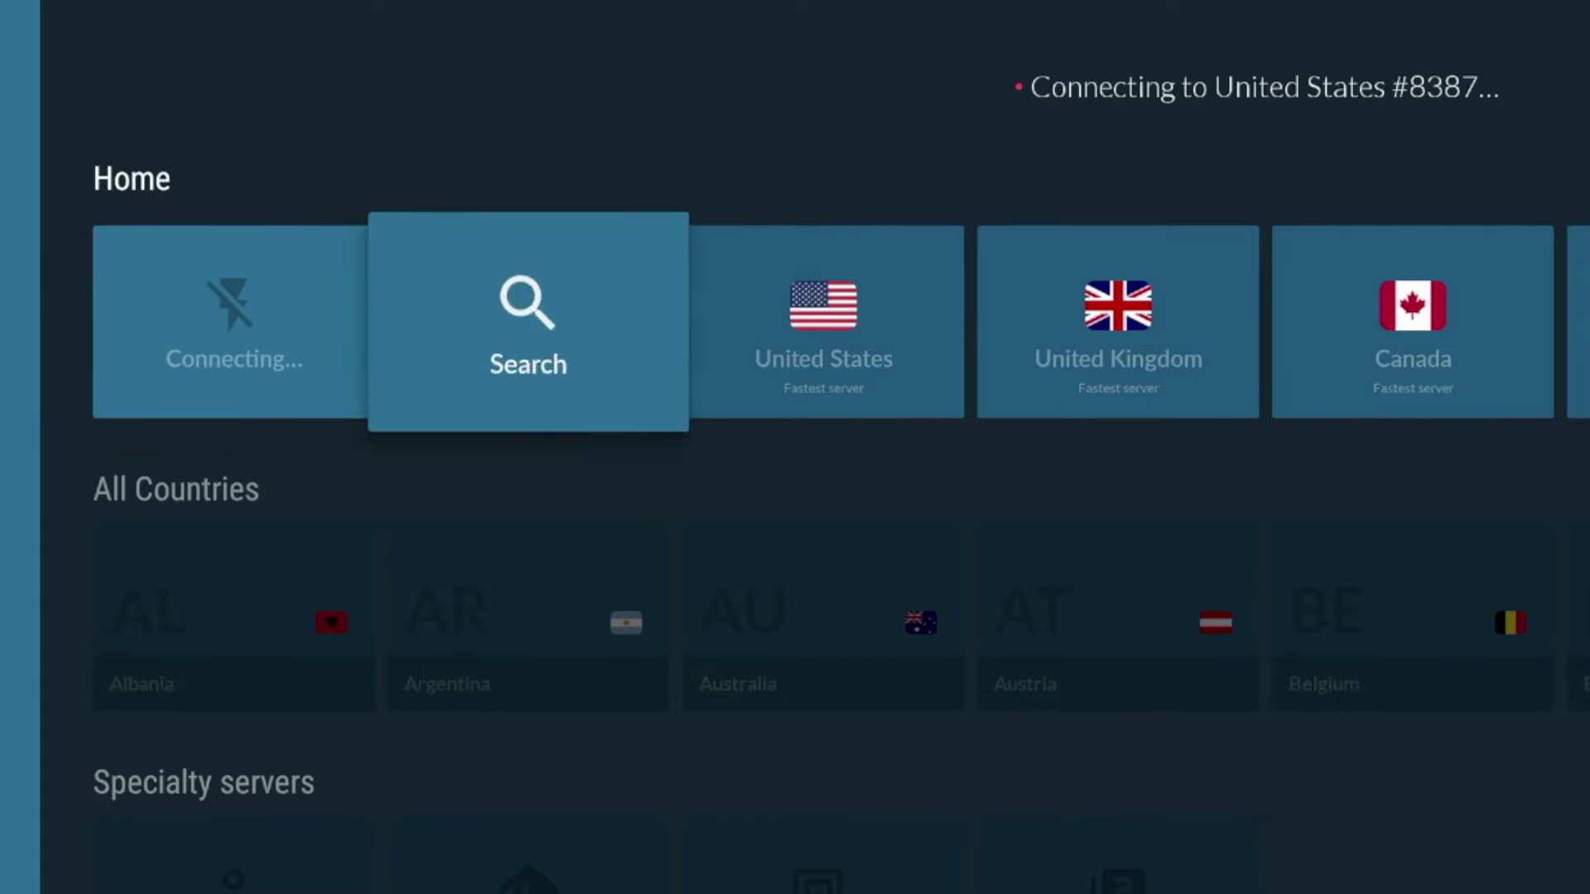
key("Right")
key("Left")
key("Left")
key("Left")
key("Left")
key("Left")
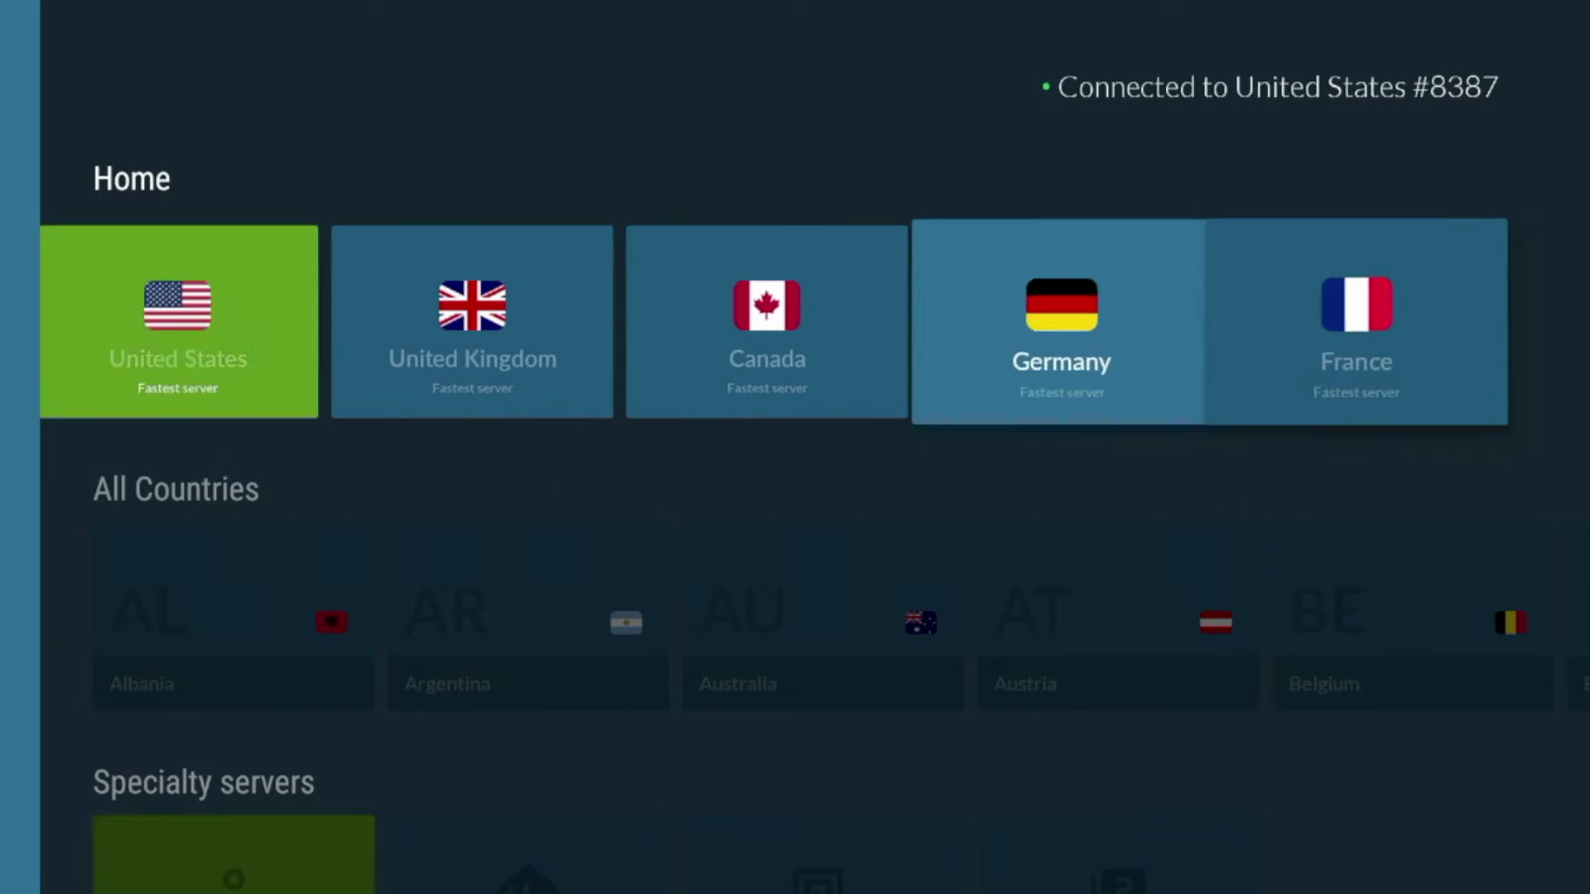
key("Right")
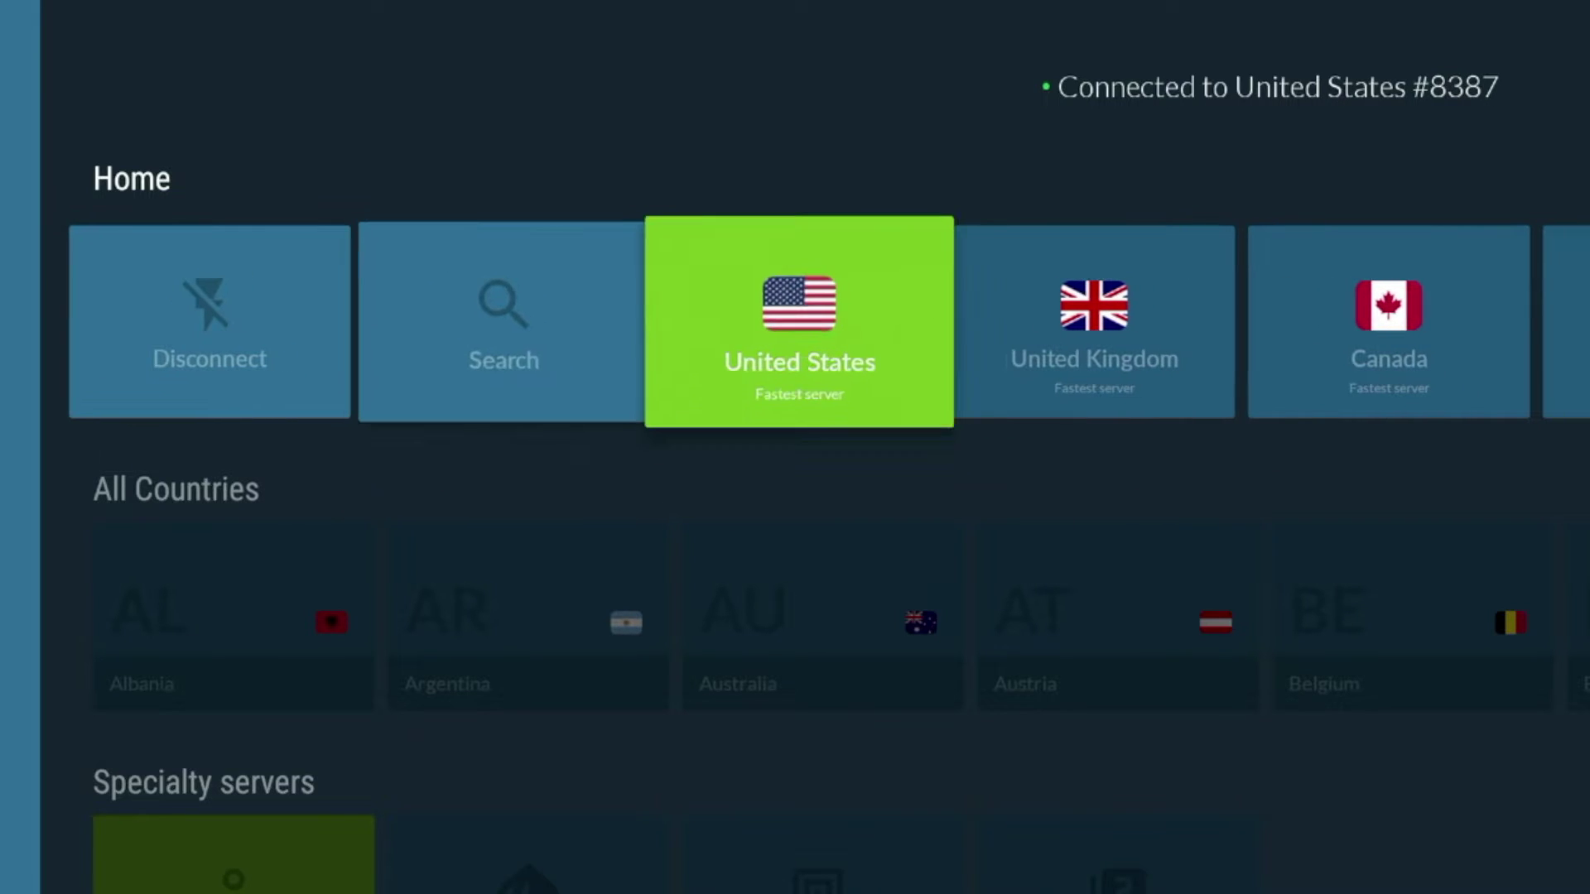
key("Left")
key("Left")
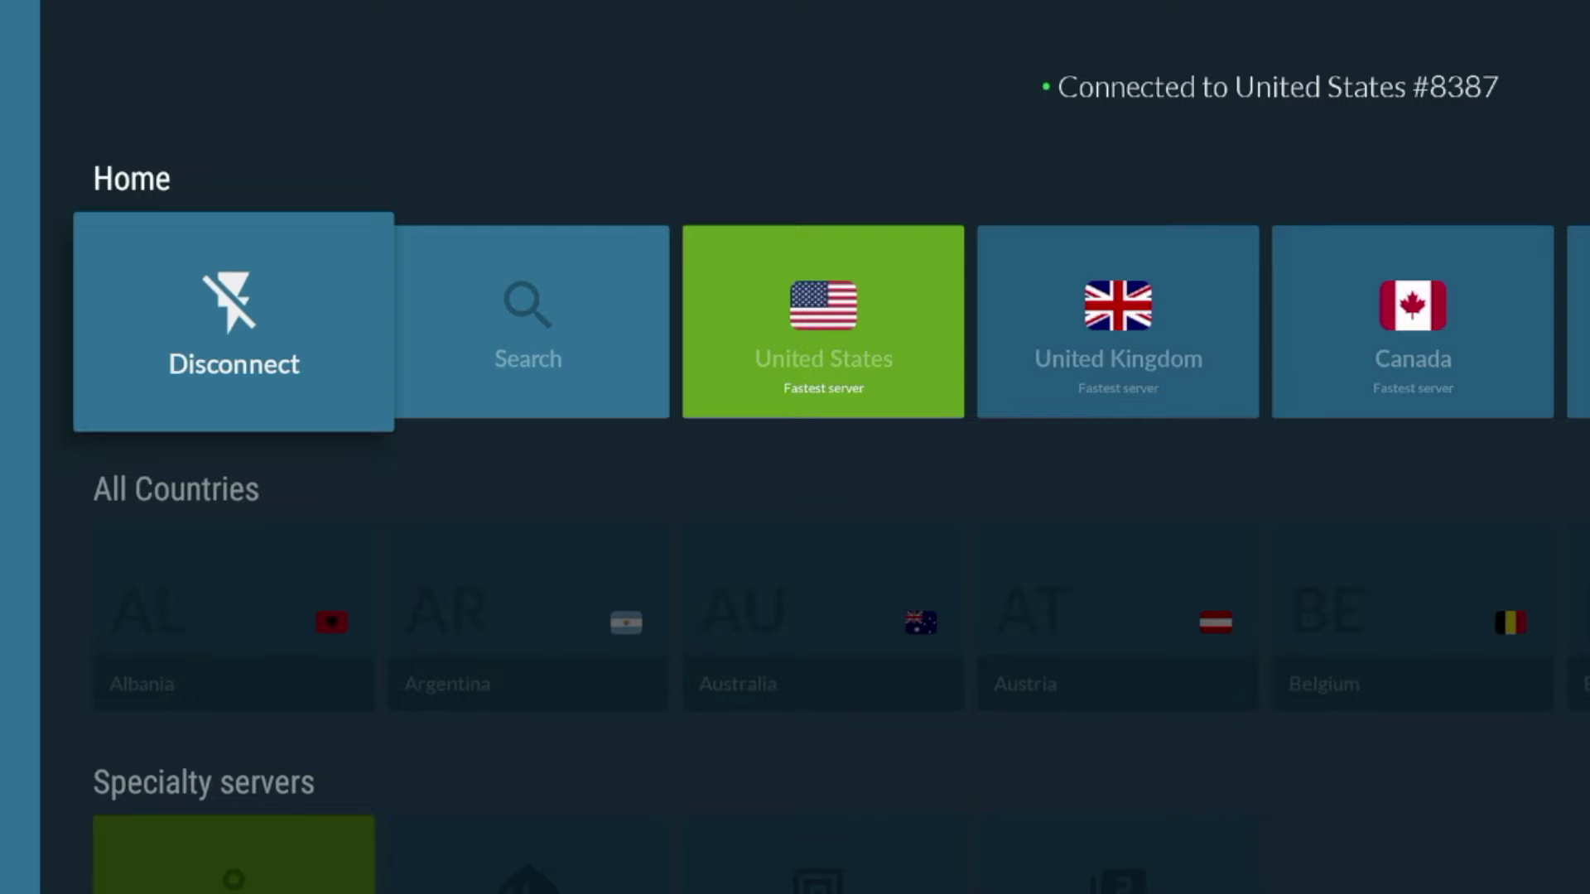
key("Home")
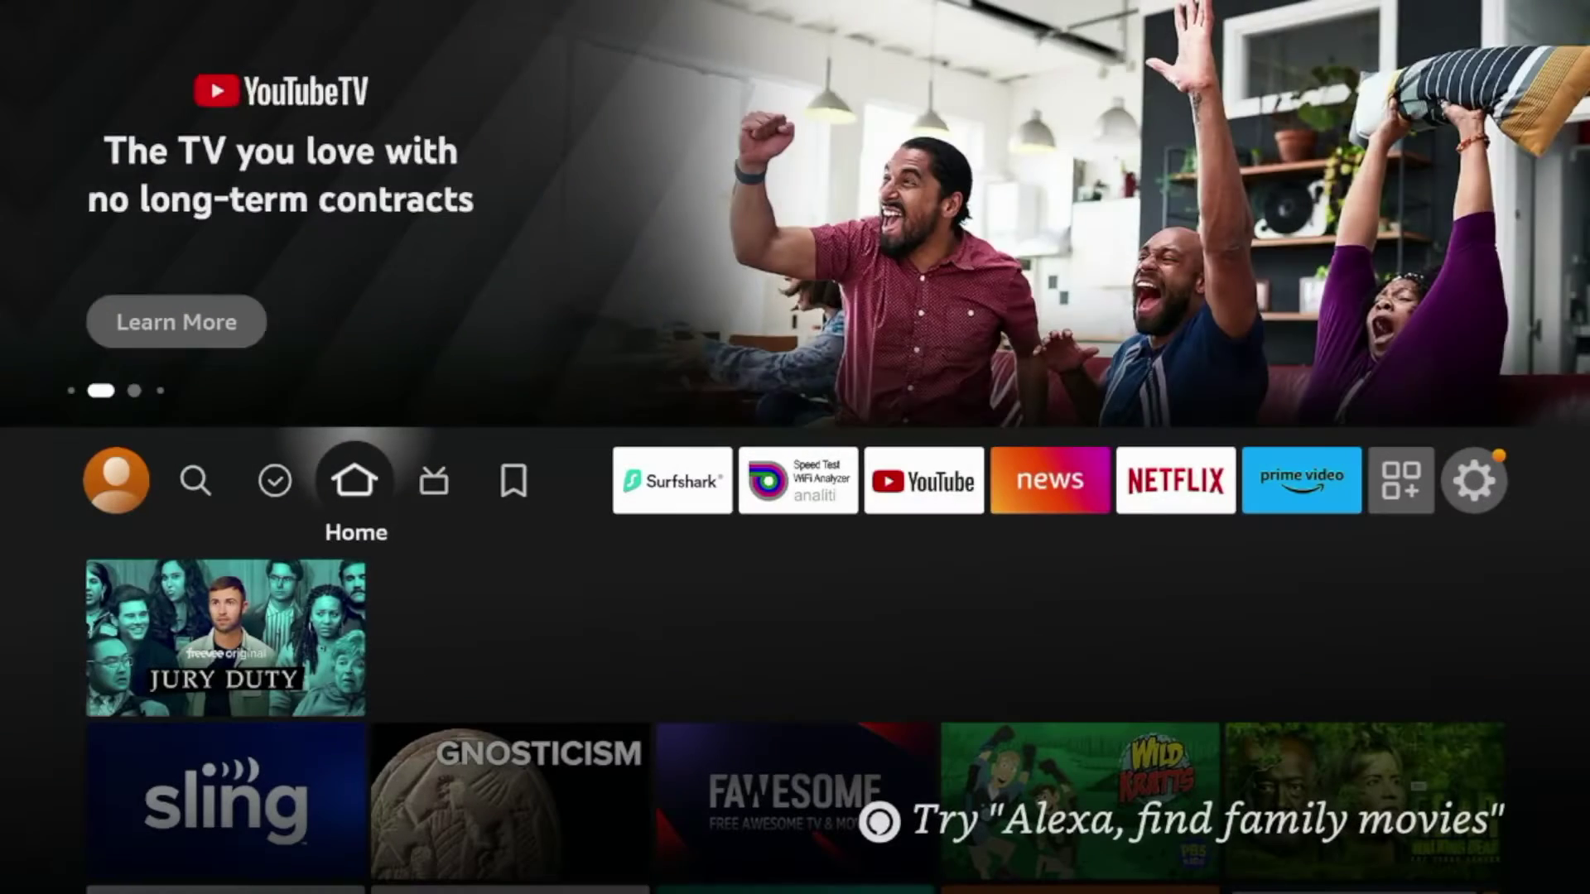
Open Find and bring up the on-screen search keyboard from the search bar
key("Left")
key("Left")
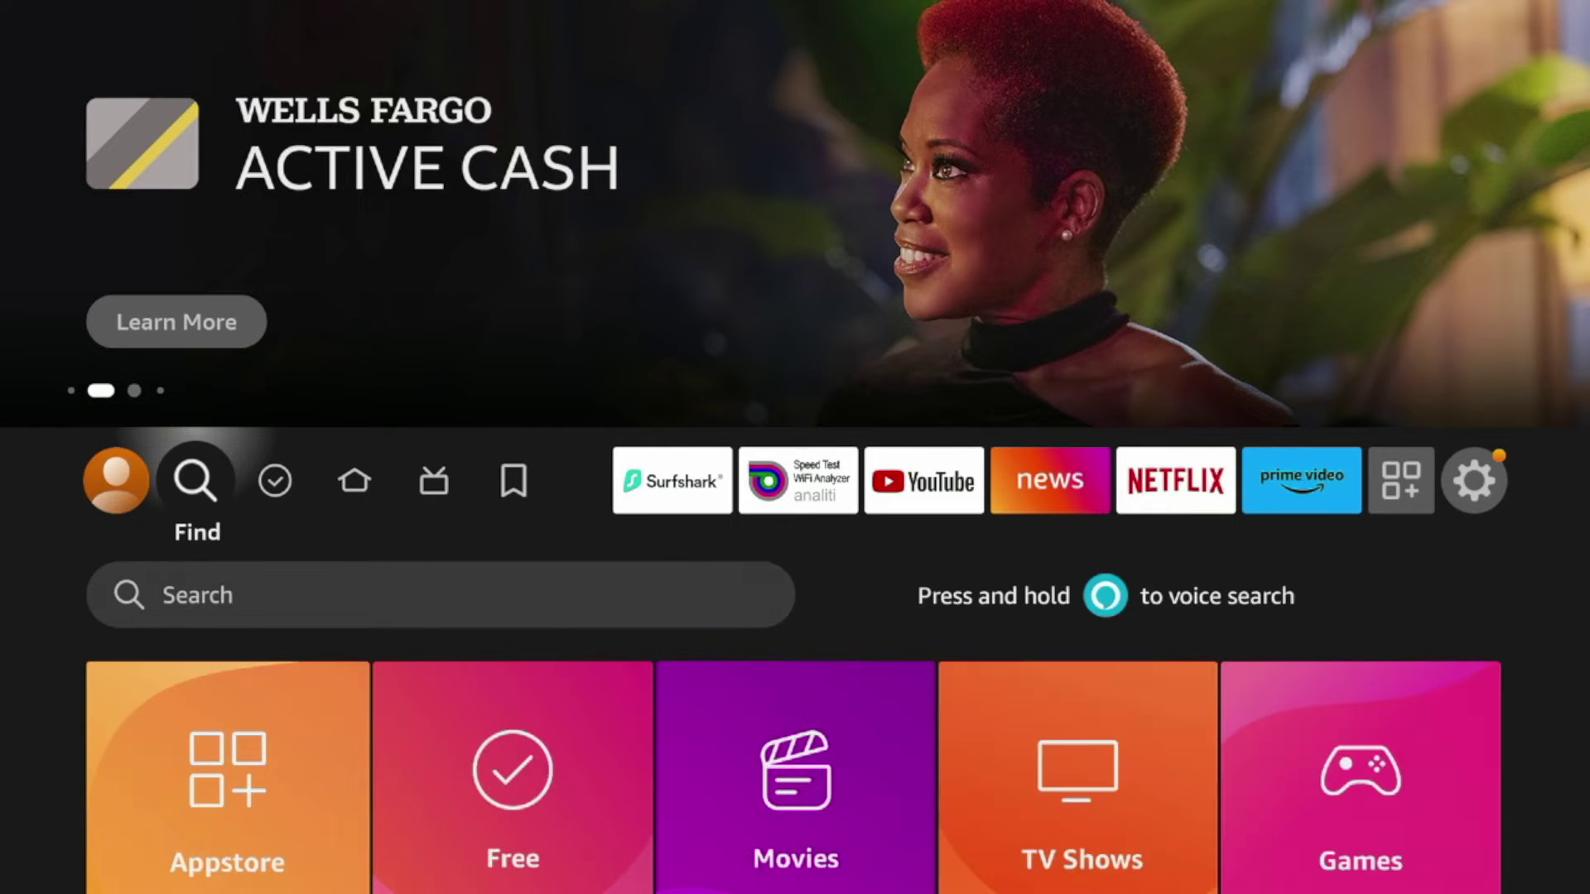
key("Down")
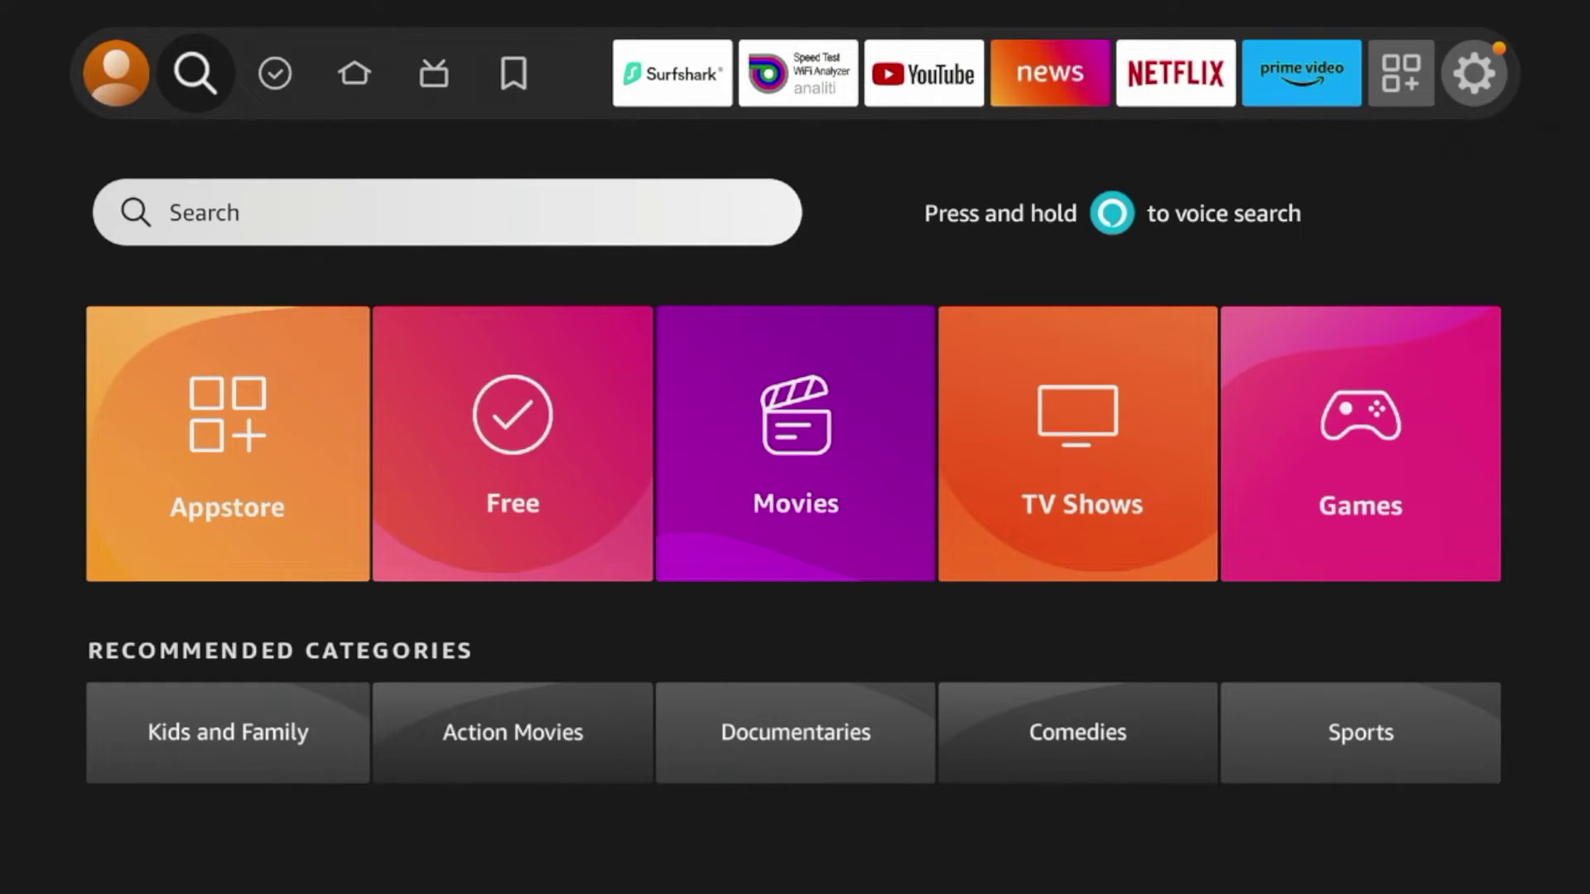
key("Up")
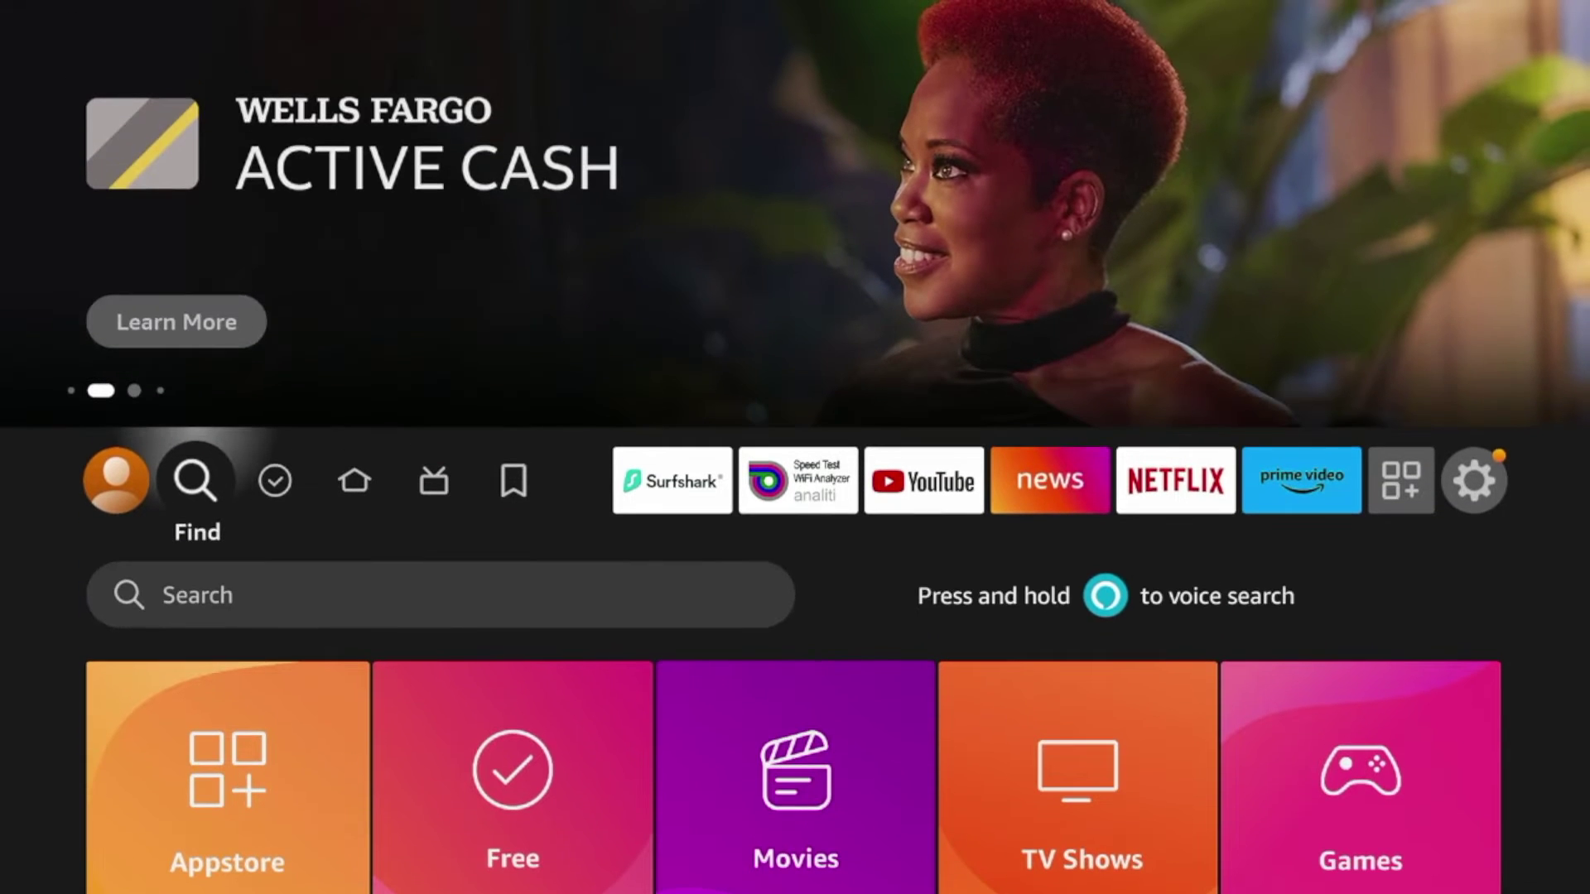
key("Right")
key("Left")
key("Down")
key("Return")
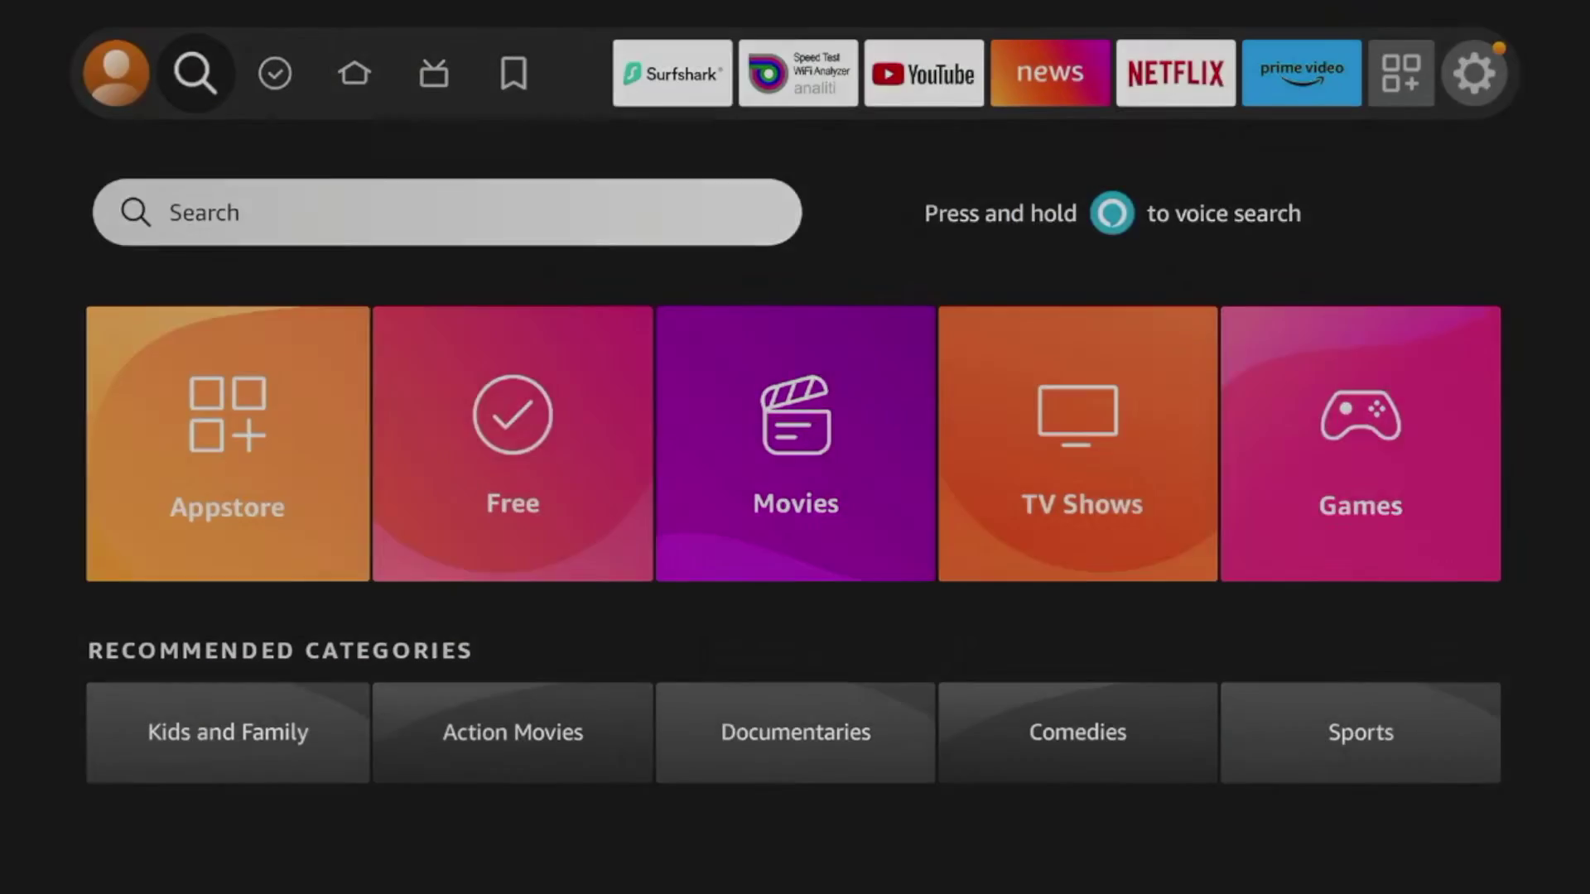
Enter the letters 'NO' on the on-screen keyboard
key("Down")
key("Right")
key("Right")
key("Right")
key("Right")
key("Right")
key("Right")
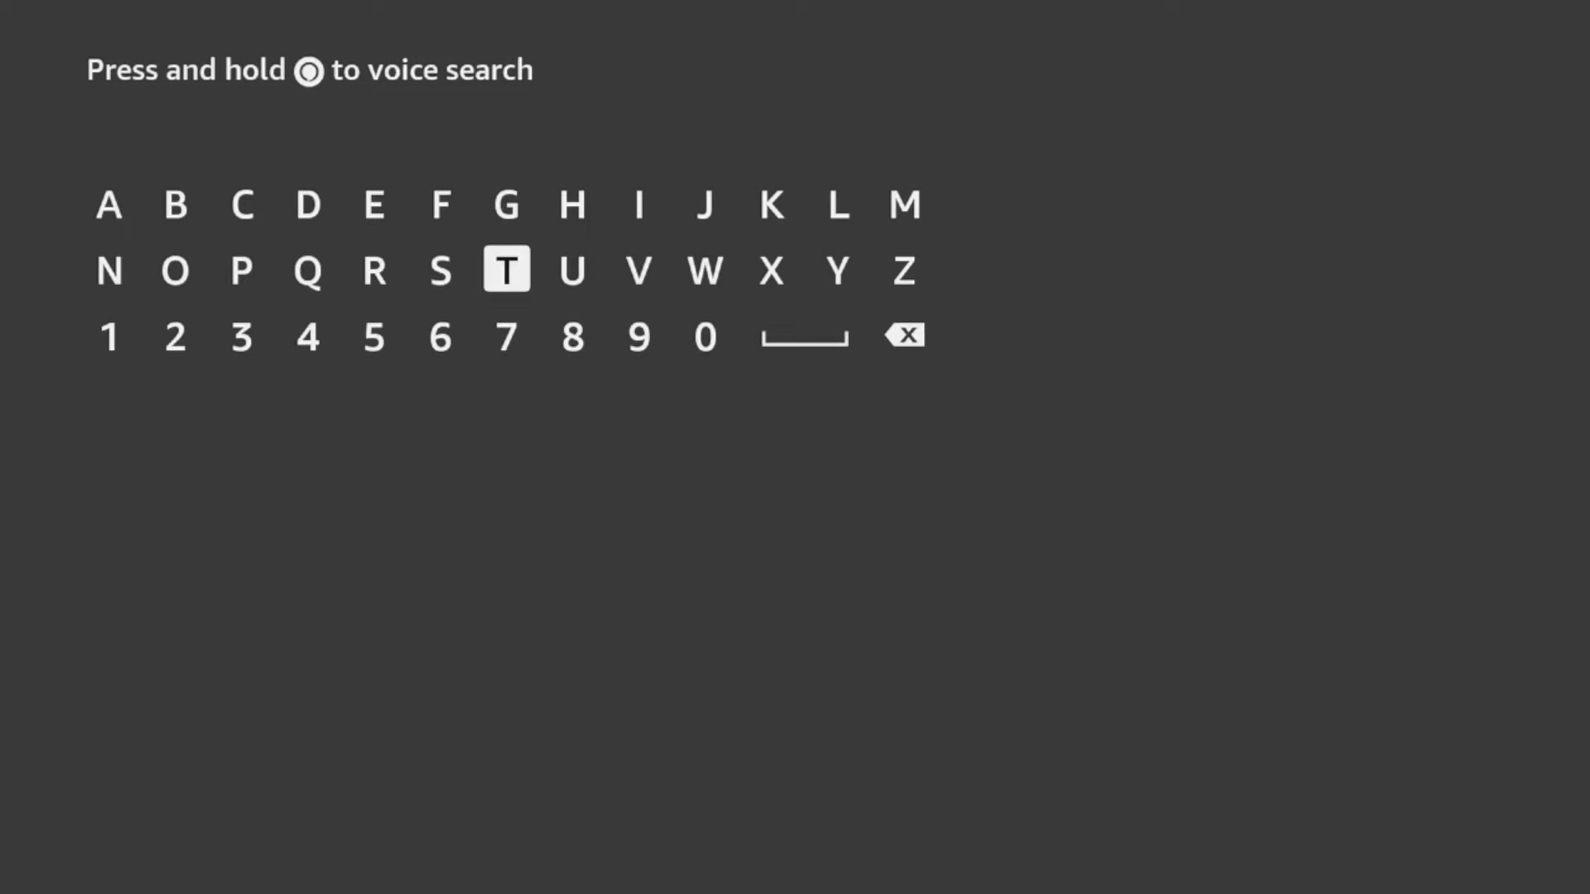
key("Left")
key("Left")
key("Left")
key("Left")
key("Left")
key("Left")
key("Return")
key("Right")
key("Return")
key("Right")
key("Right")
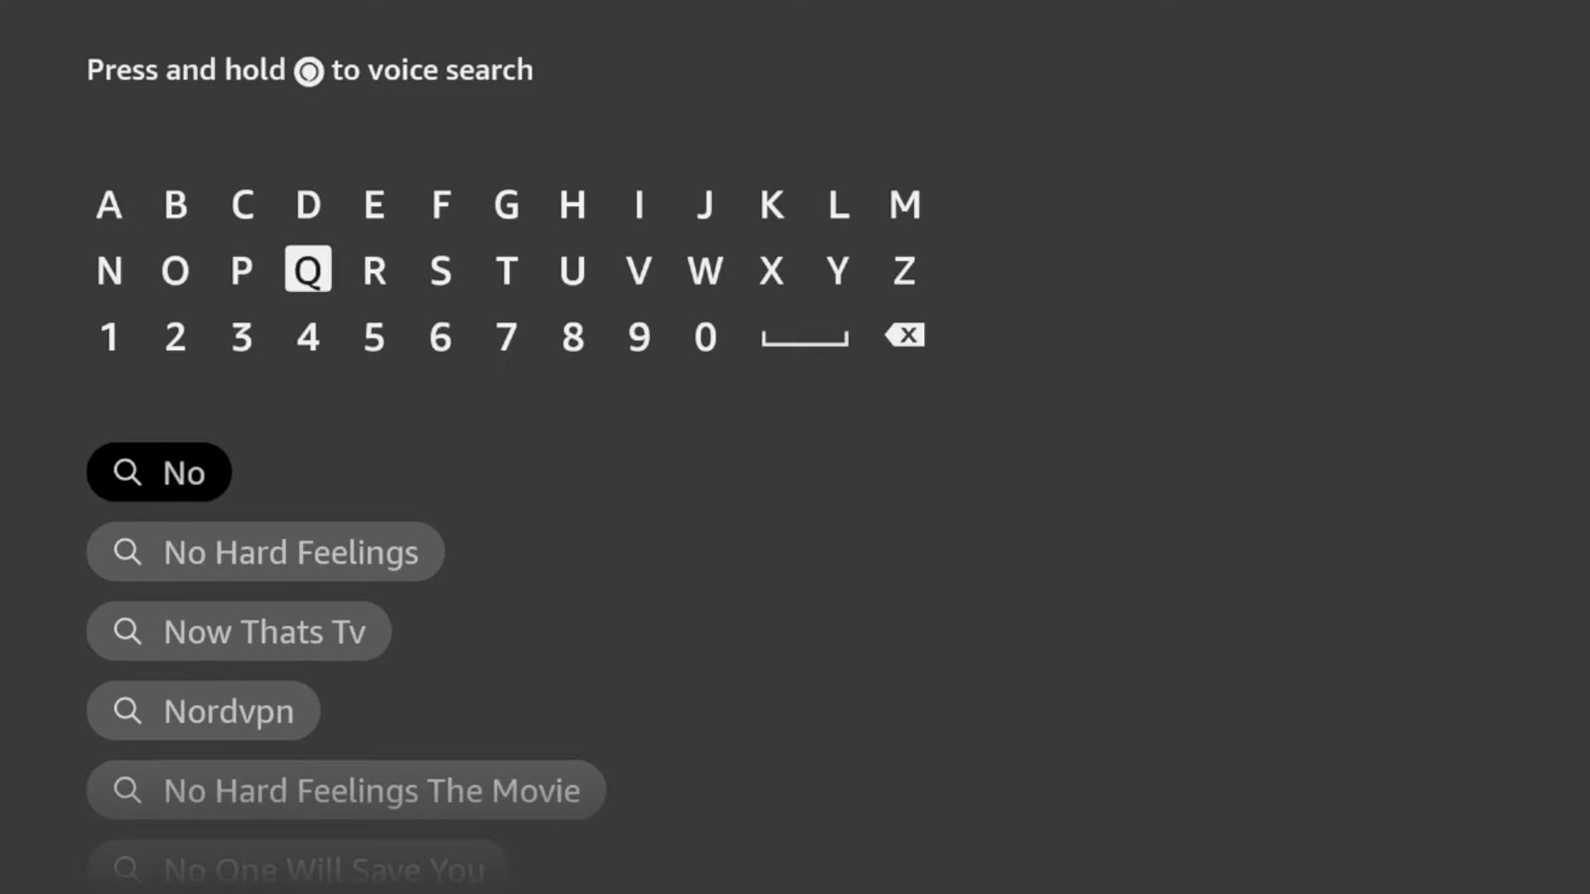
key("Right")
key("Right")
key("Right")
key("Right")
key("Up")
Finish spelling 'Nord' and select the 'Nordvpn' suggestion
key("Left")
key("Down")
key("Left")
key("Return")
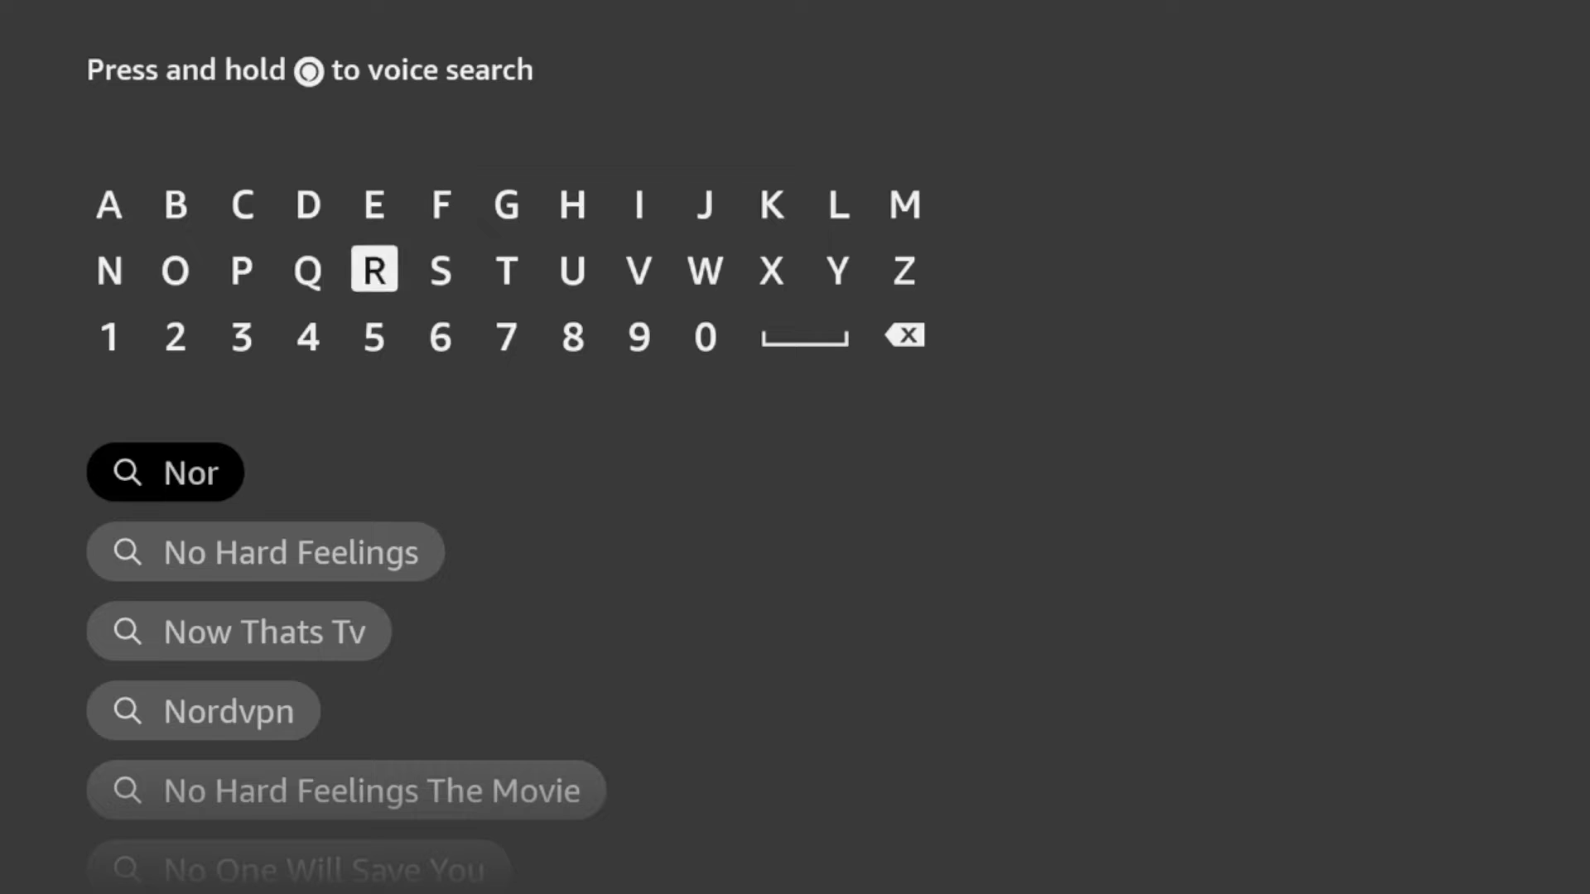
key("Up")
key("Left")
key("Return")
key("Down")
key("Down")
key("Down")
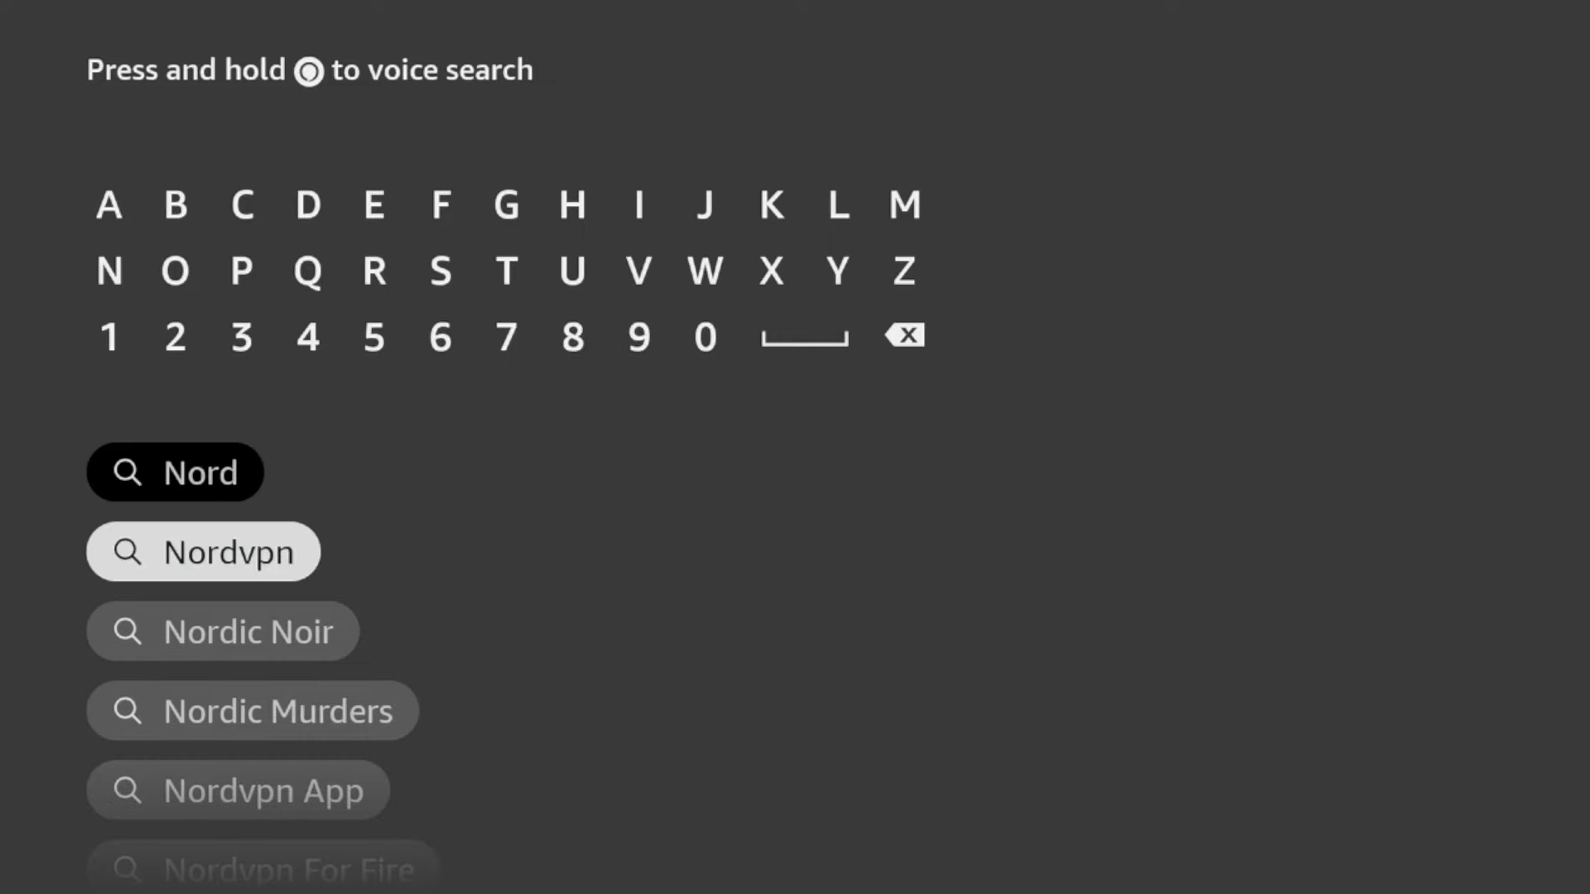
key("Return")
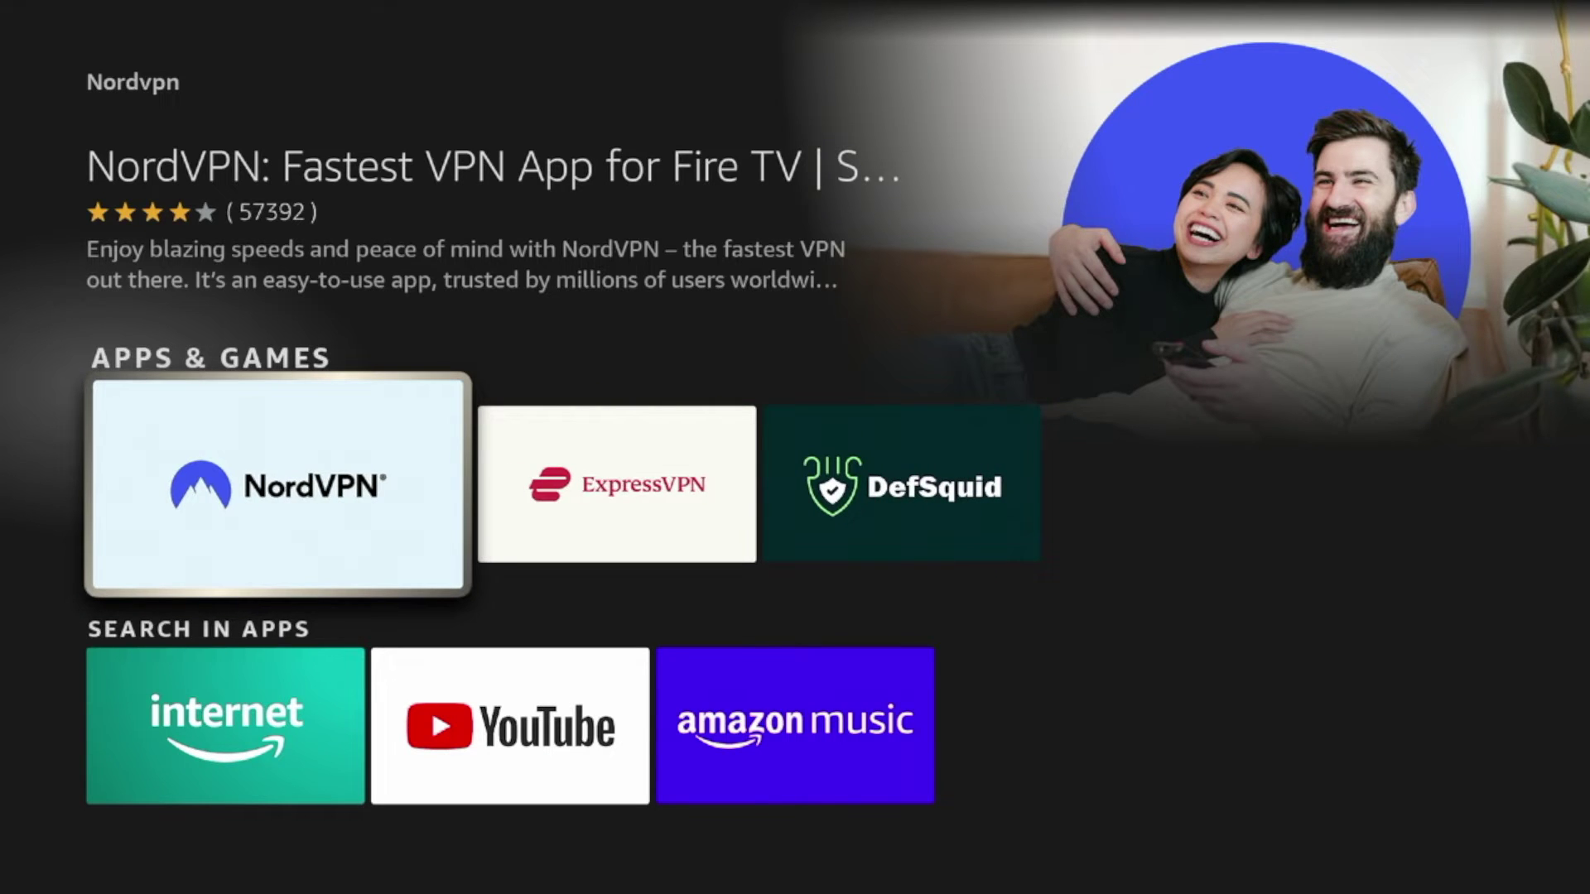
Open the NordVPN store page, download the app again, then go back home
key("Return")
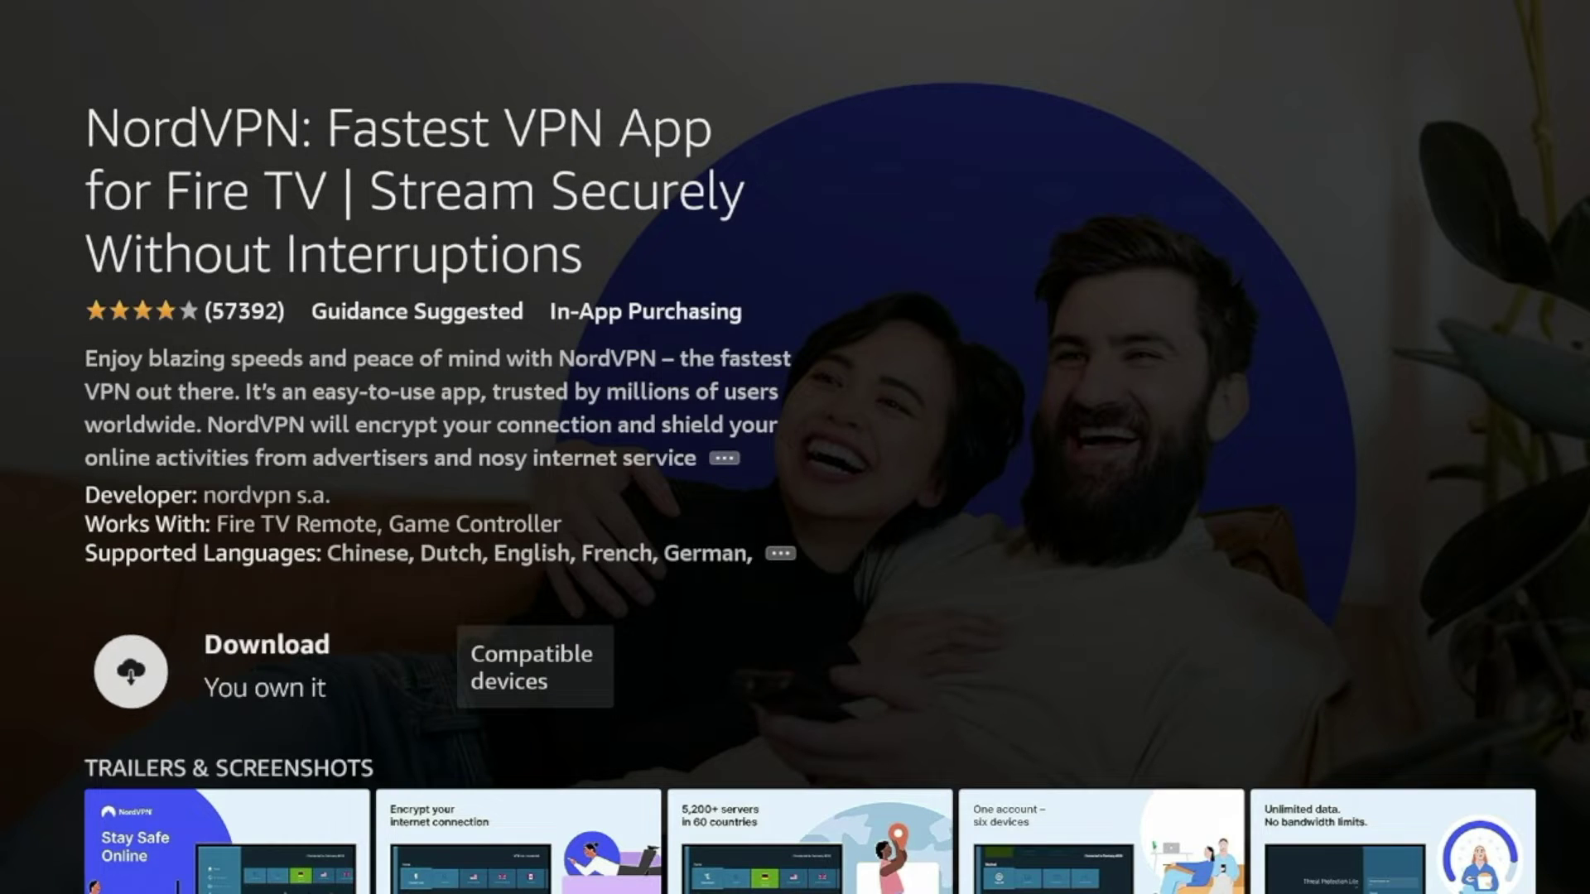
key("Return")
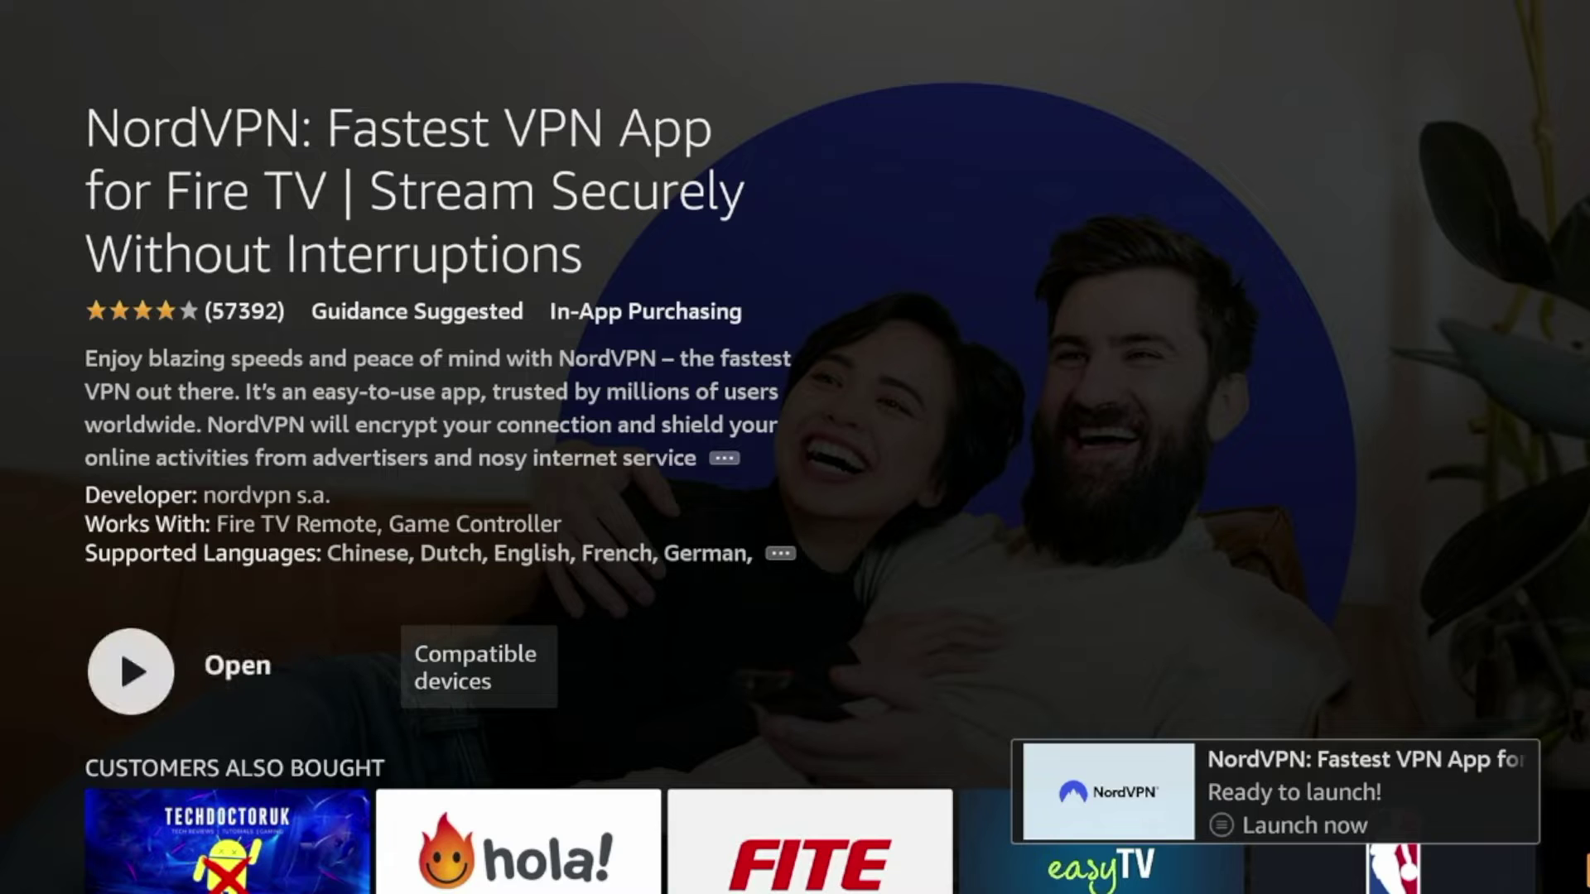
key("Home")
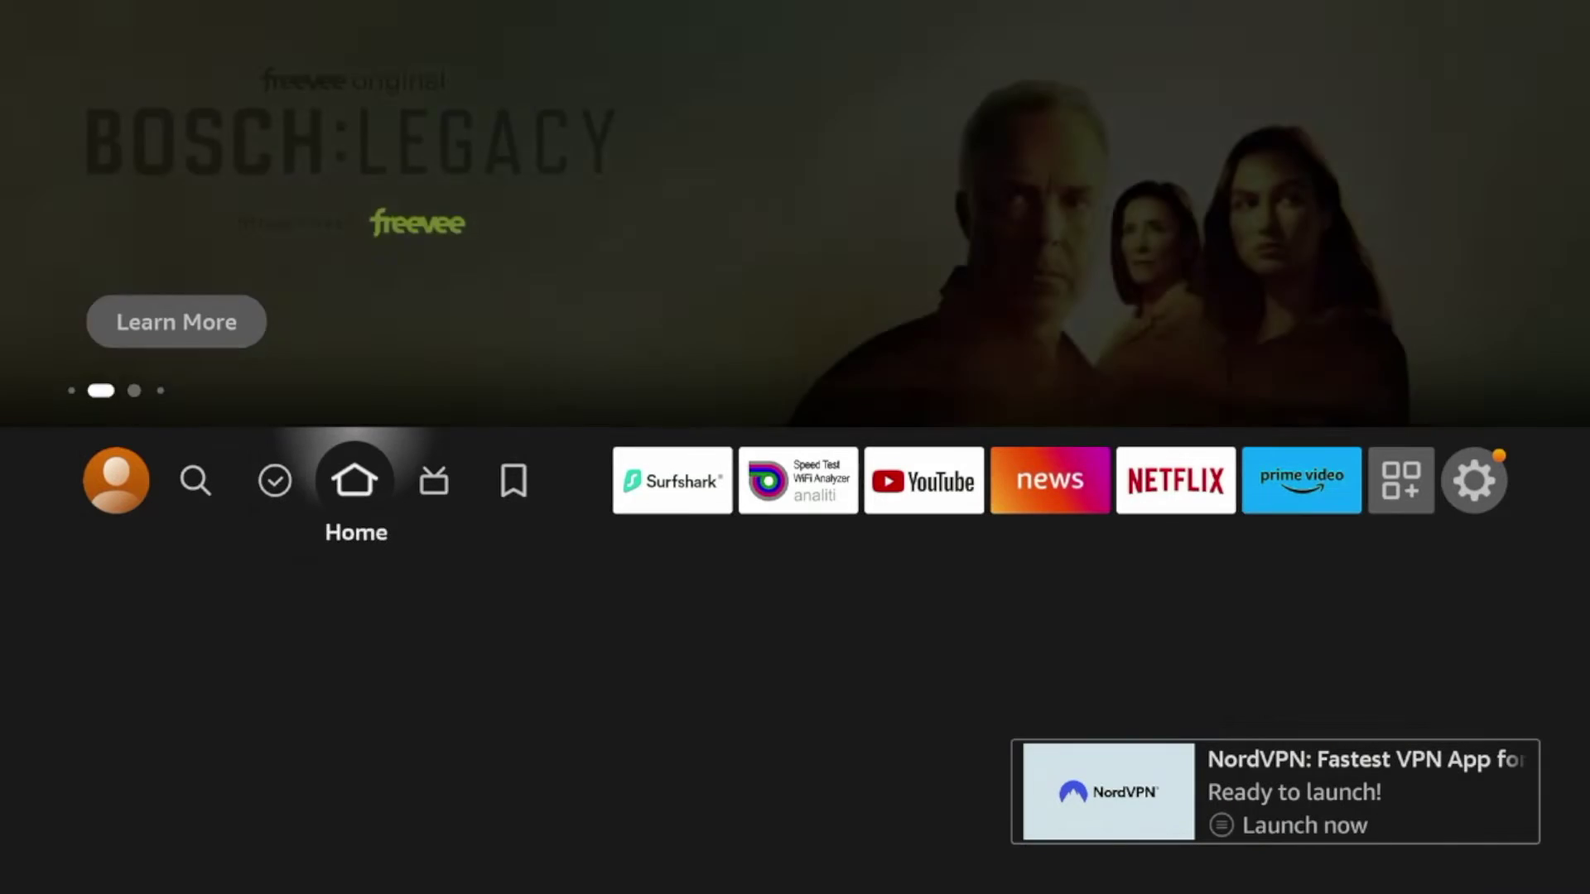
Apply Move to front to the NordVPN tile so it precedes Surfshark
key("Right")
key("Right")
key("Right")
key("Right")
key("Right")
key("Right")
key("Right")
key("Right")
key("Right")
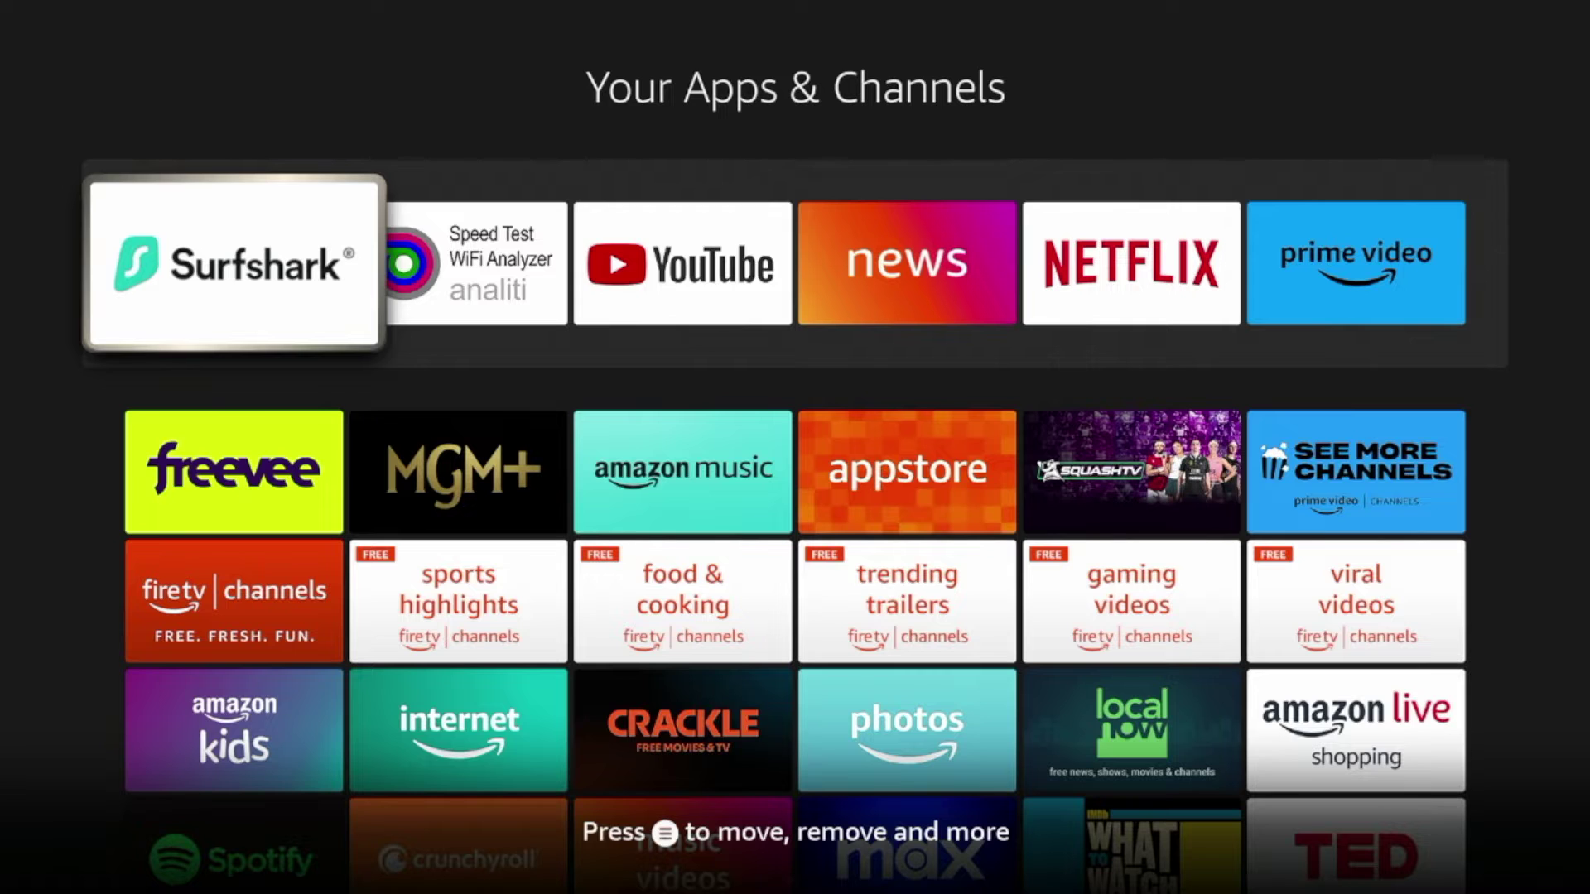
key("Down")
key("Down")
key("Down")
key("Down")
key("Down")
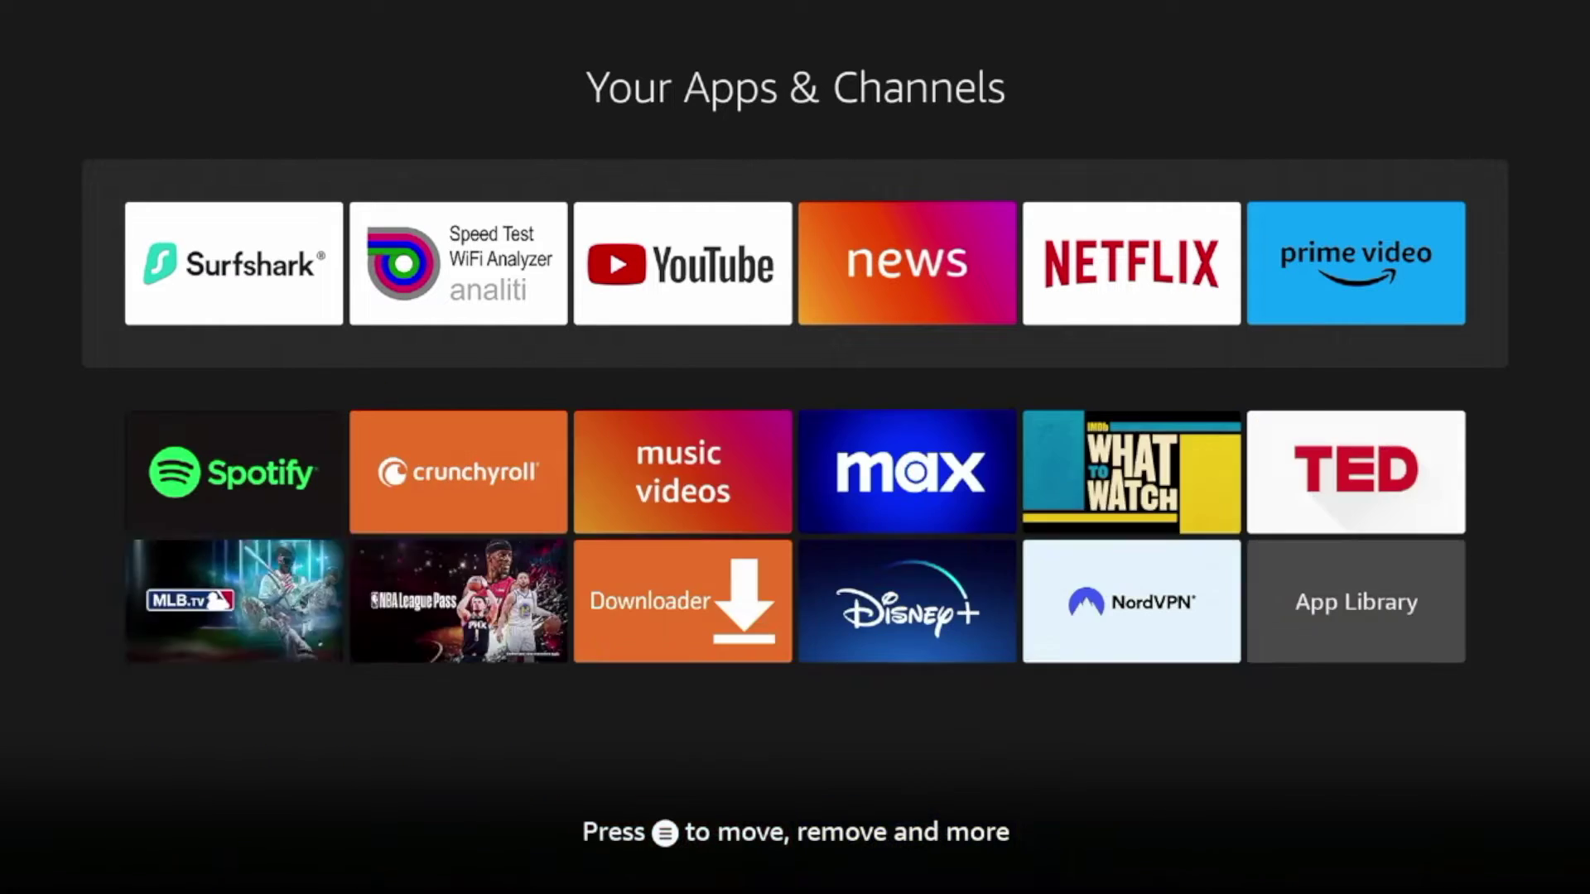
key("Right")
key("Right")
key("Right")
key("Right")
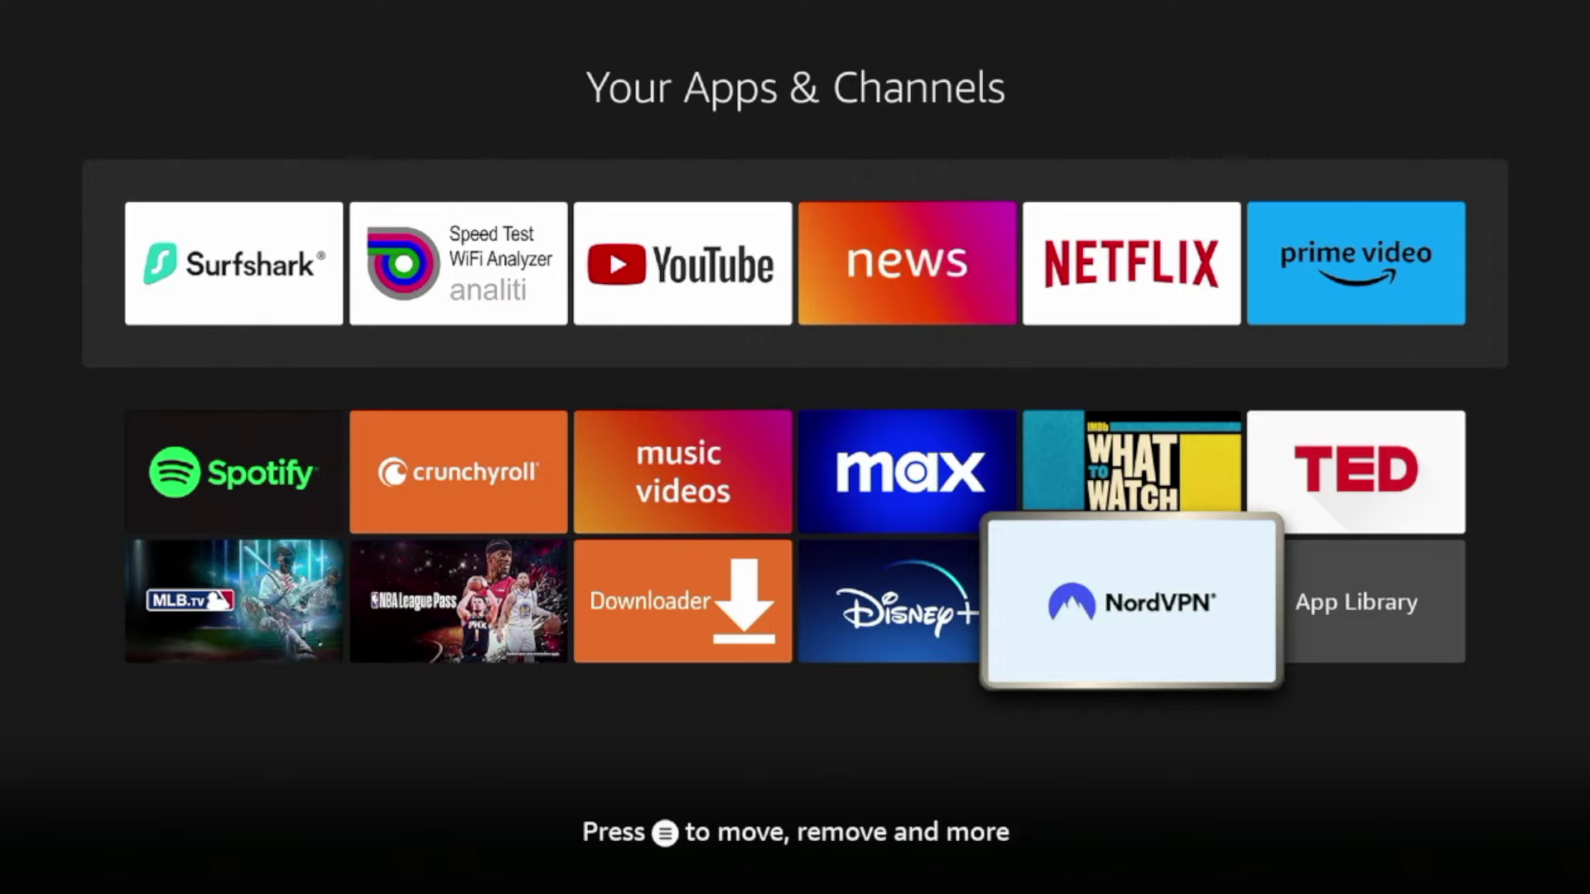
key("Menu")
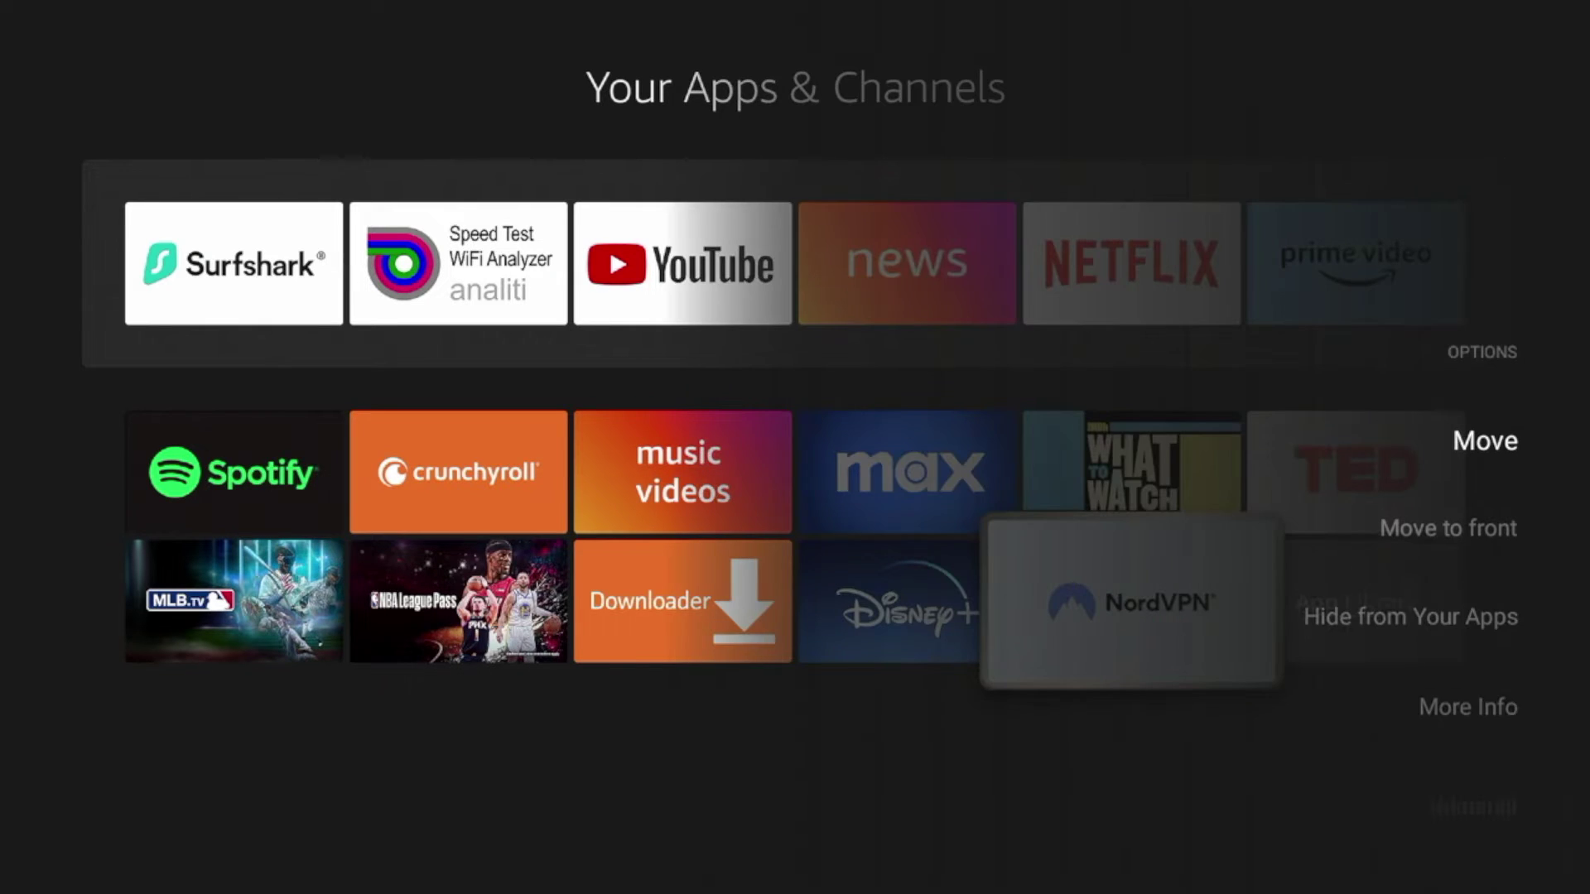
key("Down")
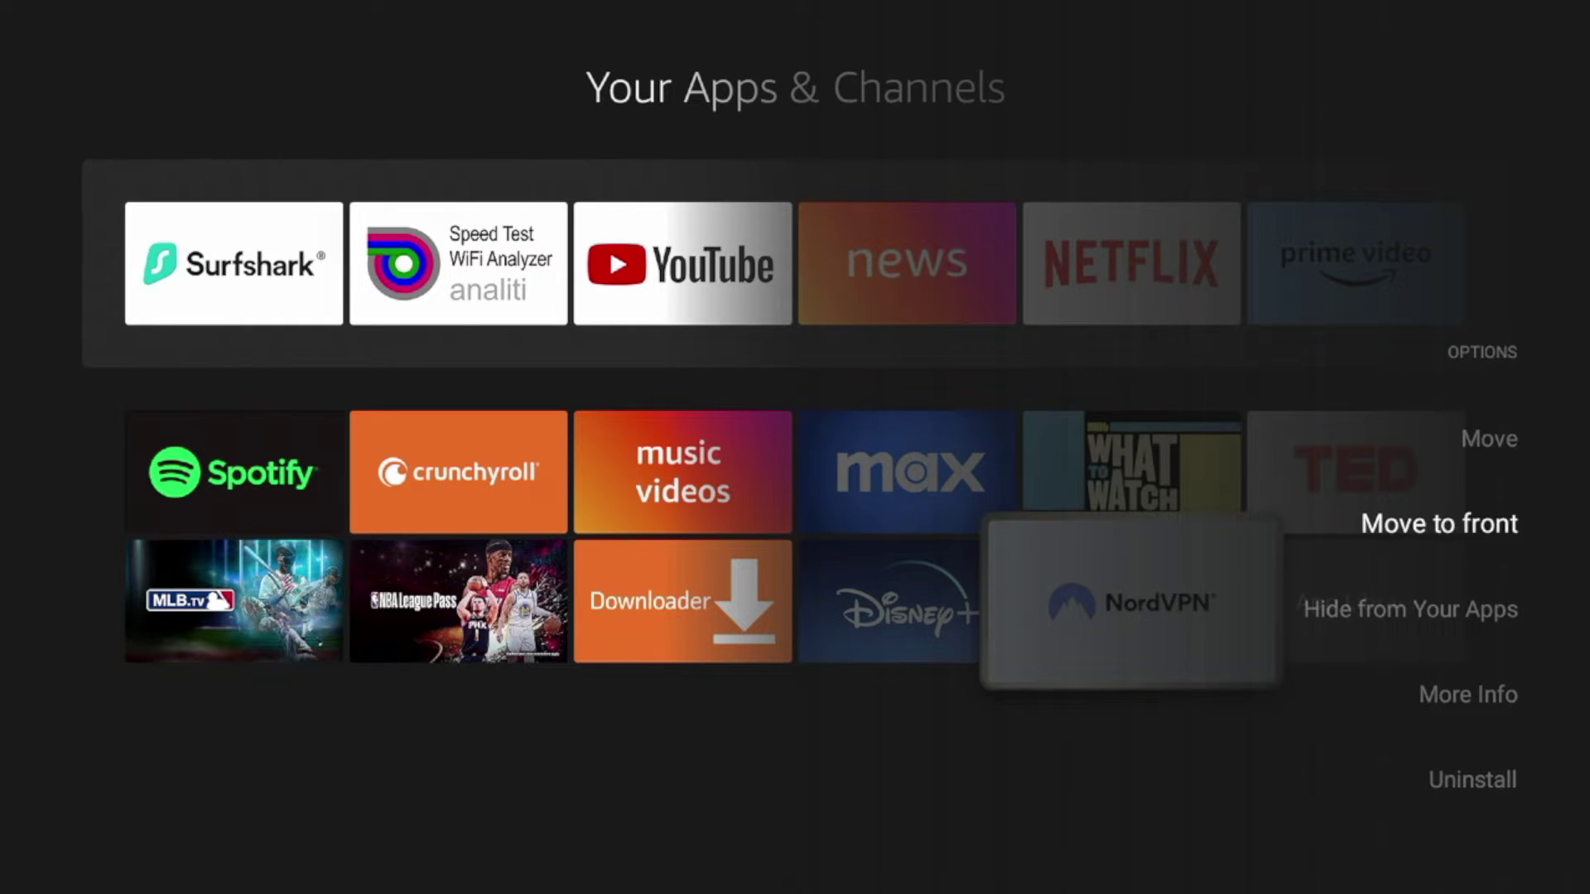
key("Return")
key("Right")
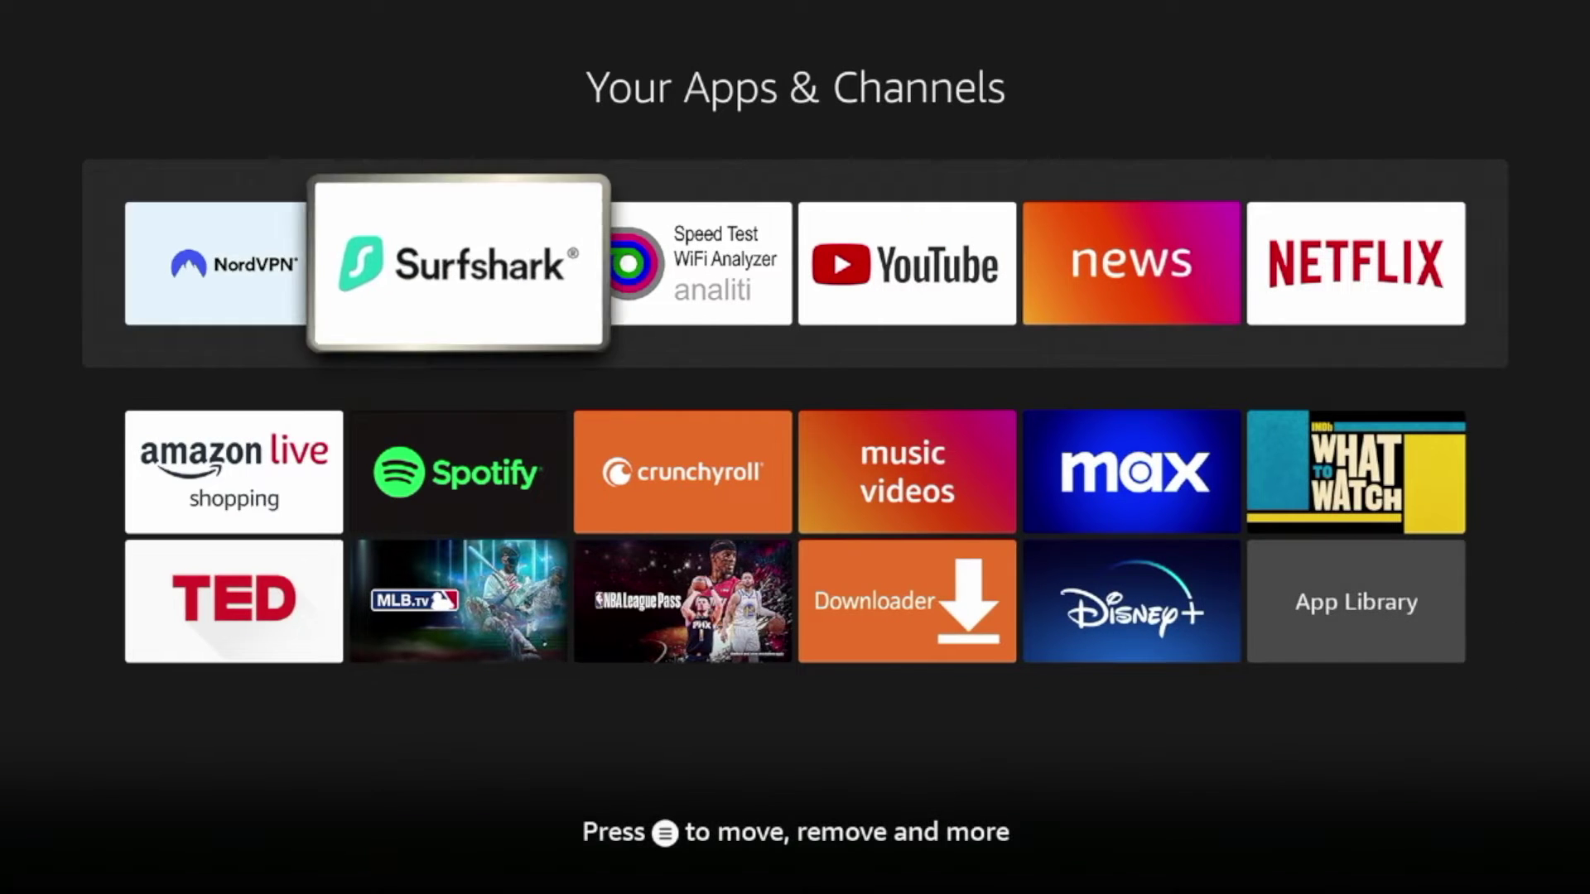
key("Left")
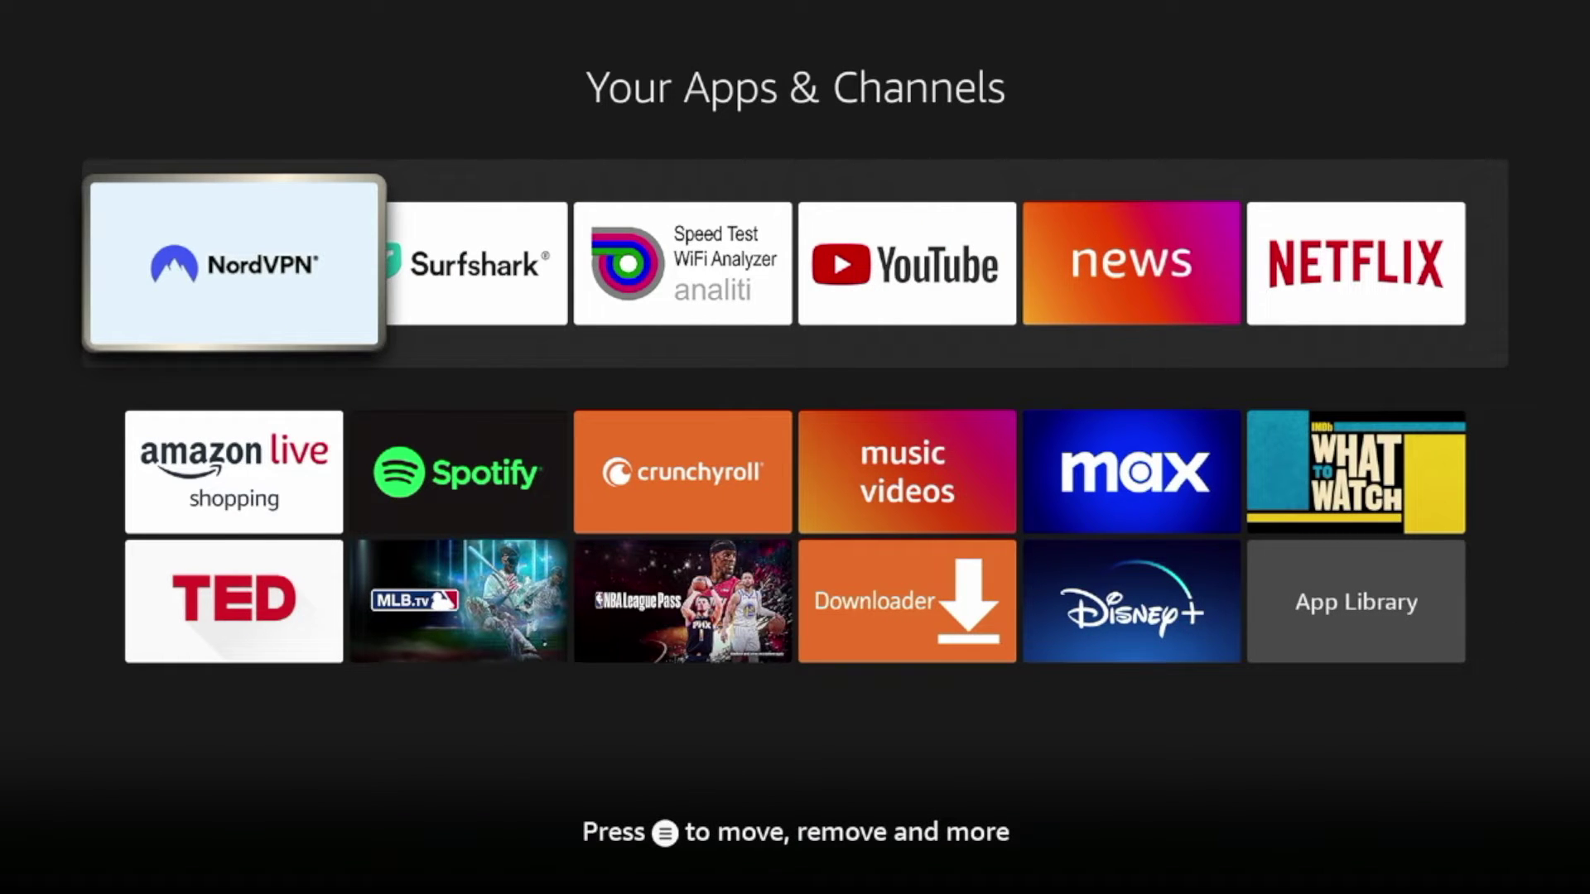
key("Home")
Launch NordVPN and browse its All Countries, Specialty servers, Meshnet and Settings sections
key("Right")
key("Right")
key("Right")
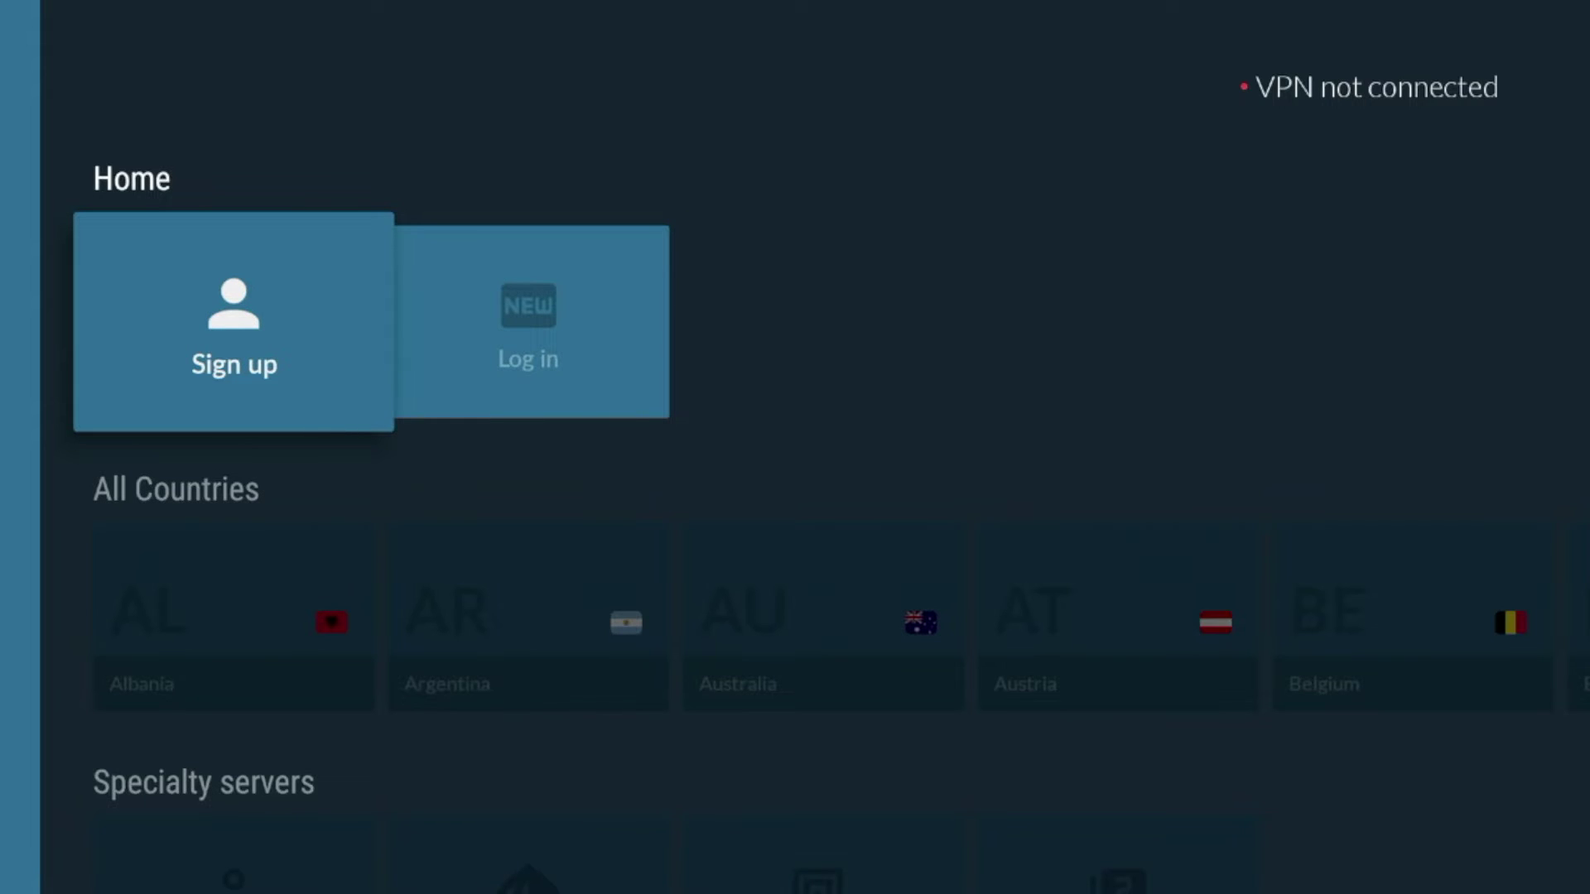
key("Left")
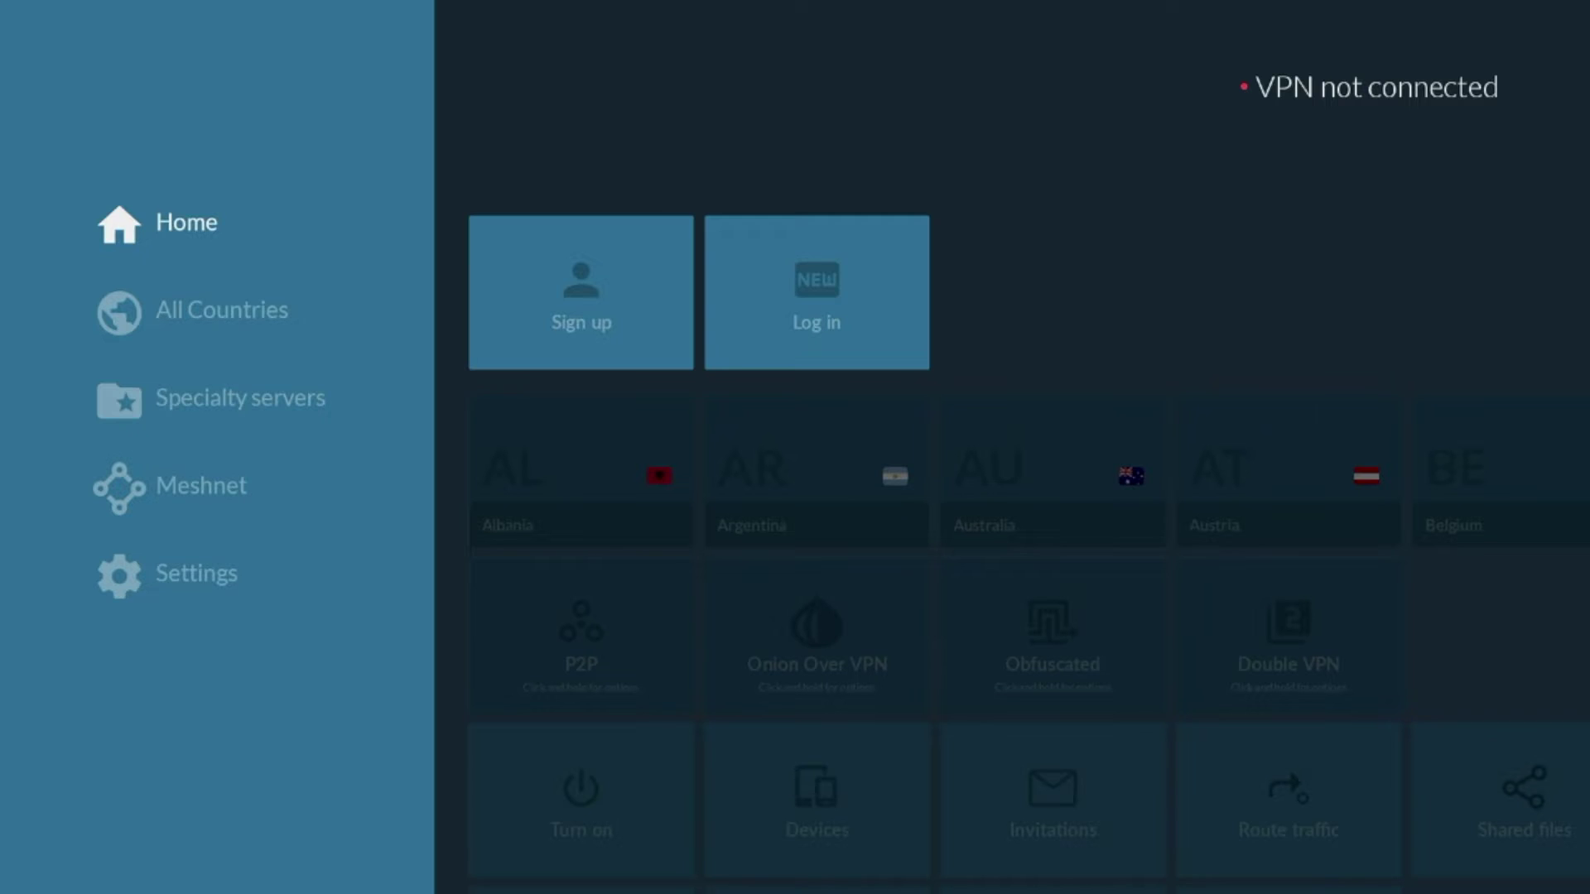
key("Down")
key("Down")
key("Up")
key("Up")
key("Down")
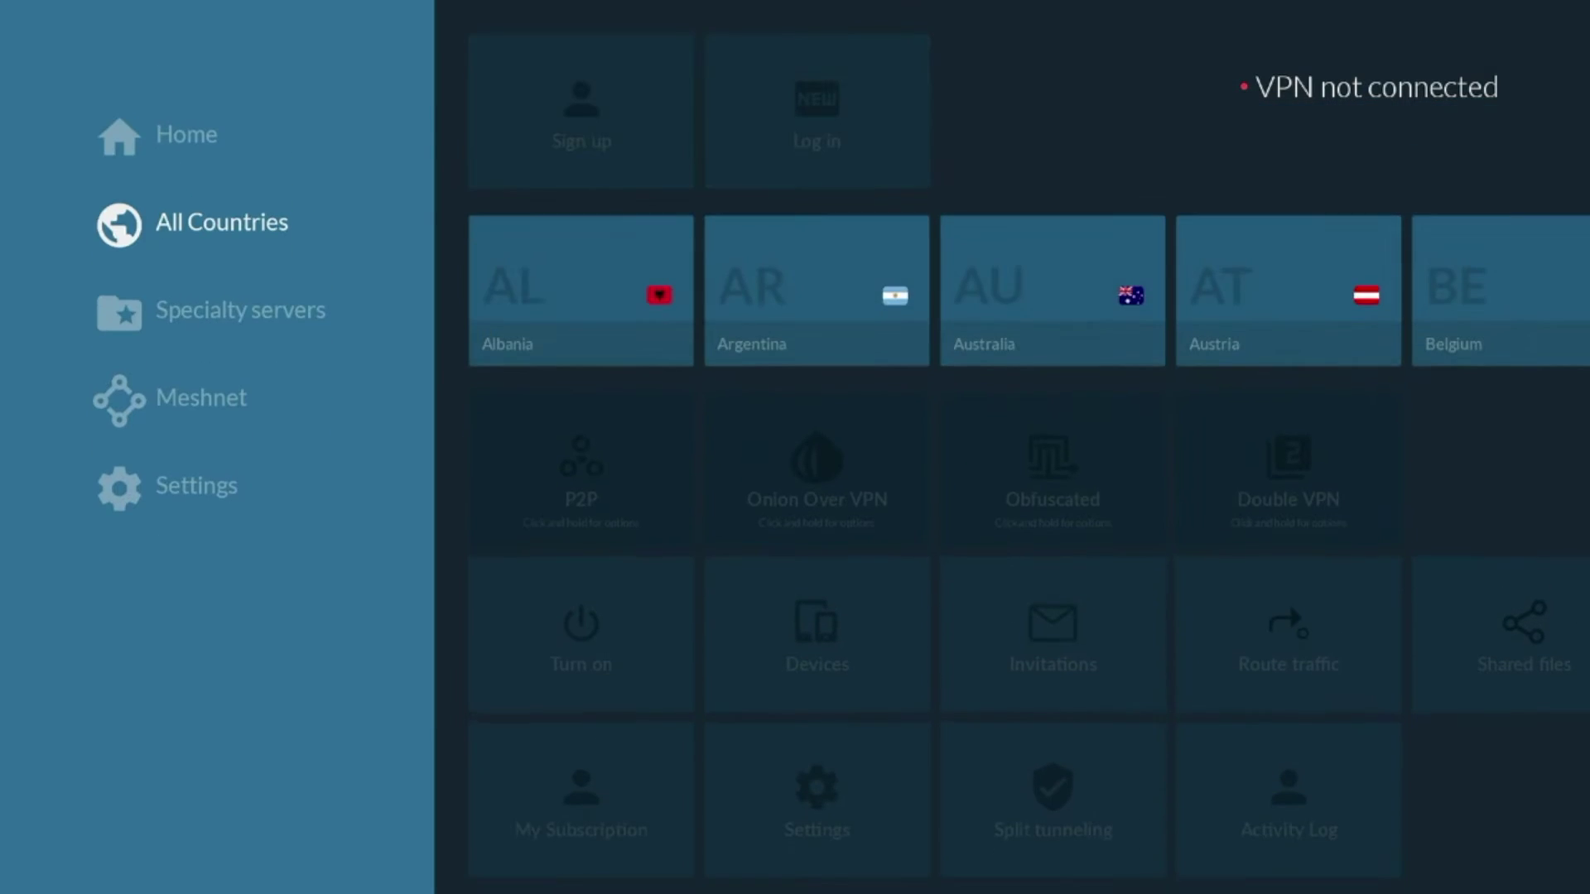
key("Down")
key("Down")
key("Down")
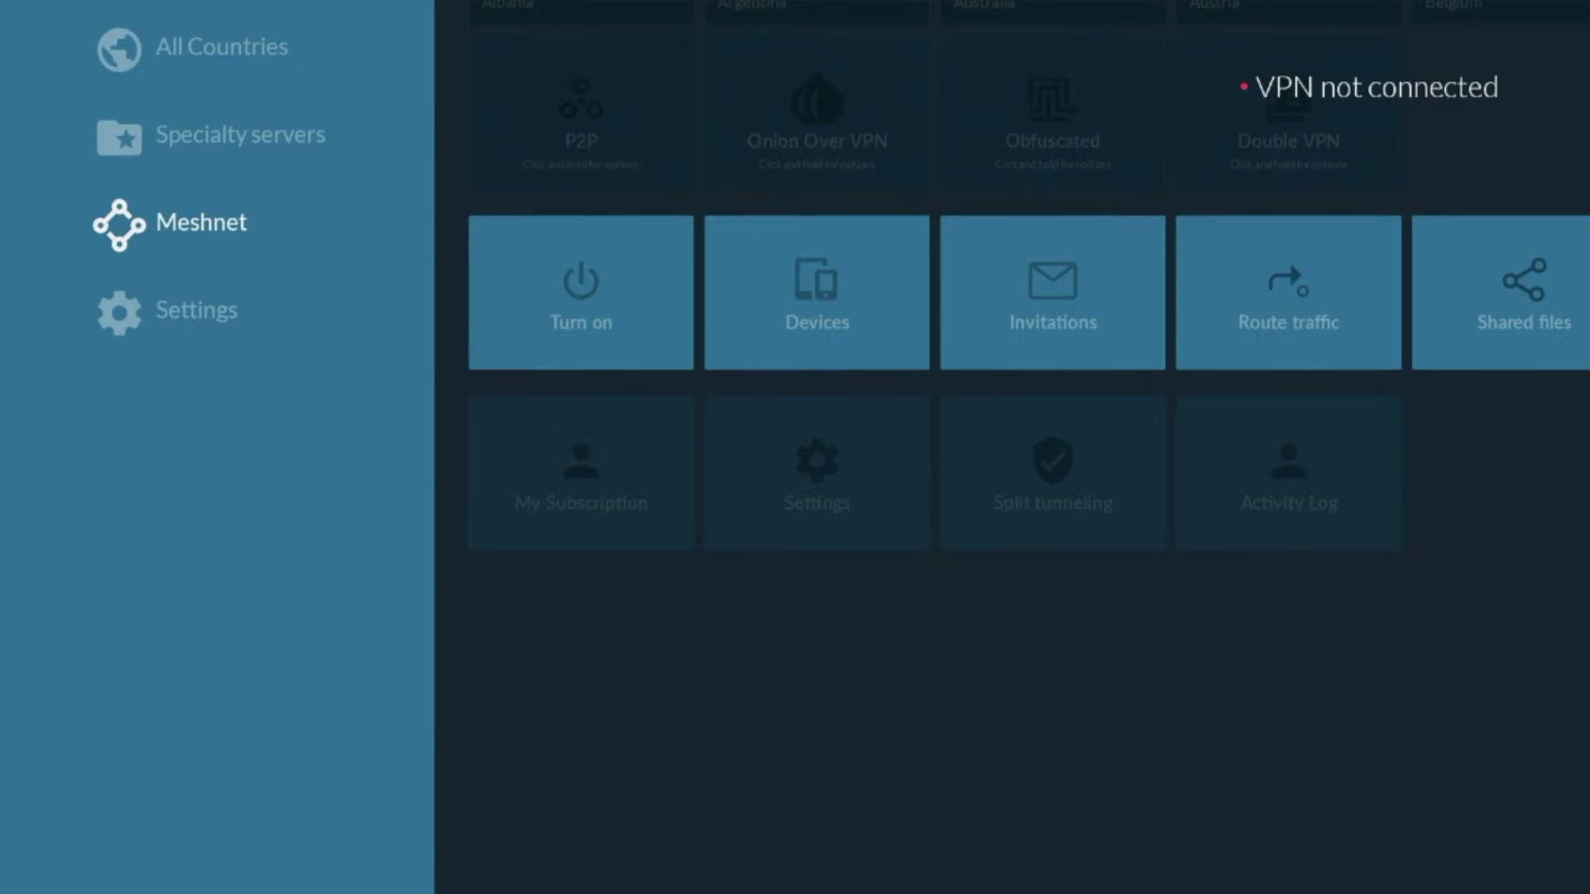
key("Up")
key("Up")
key("Up")
key("Up")
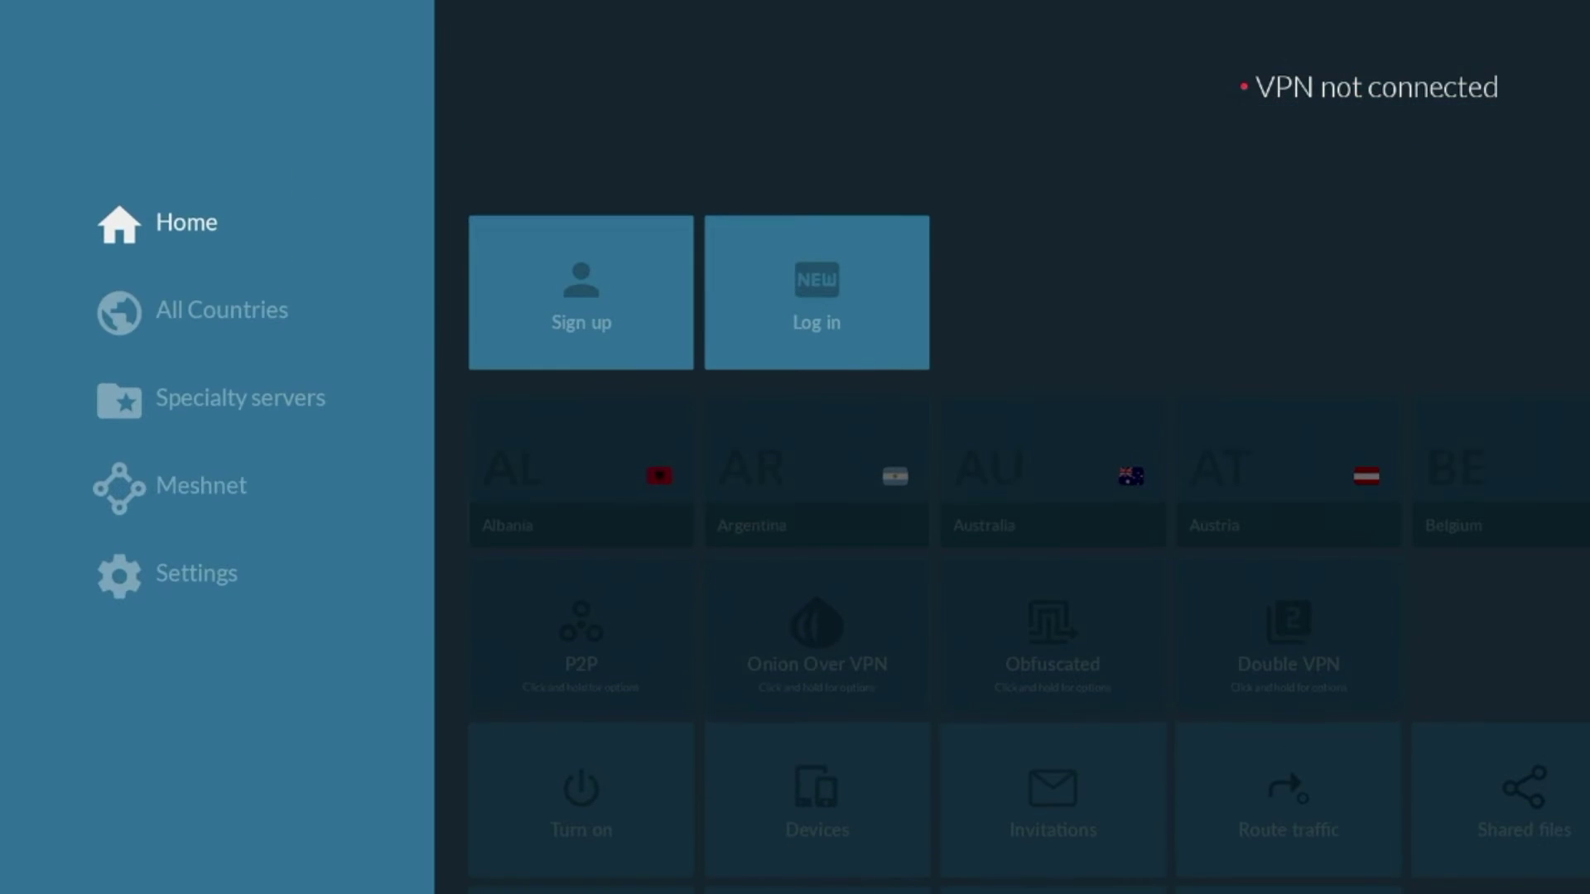
Return to Home content and select the Log in option
key("Right")
key("Right")
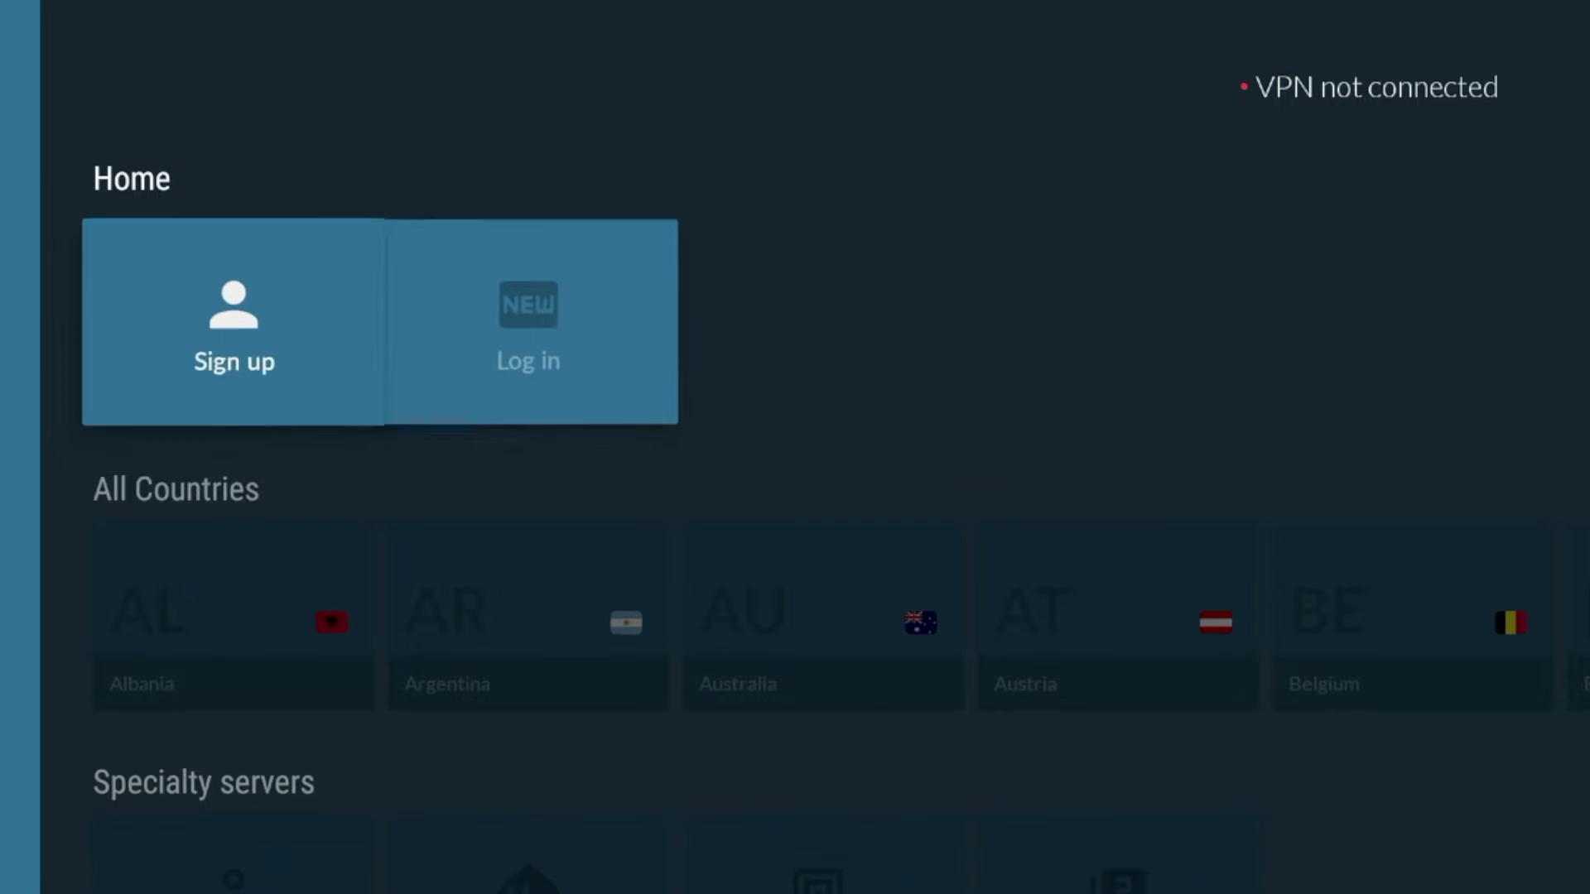
key("Left")
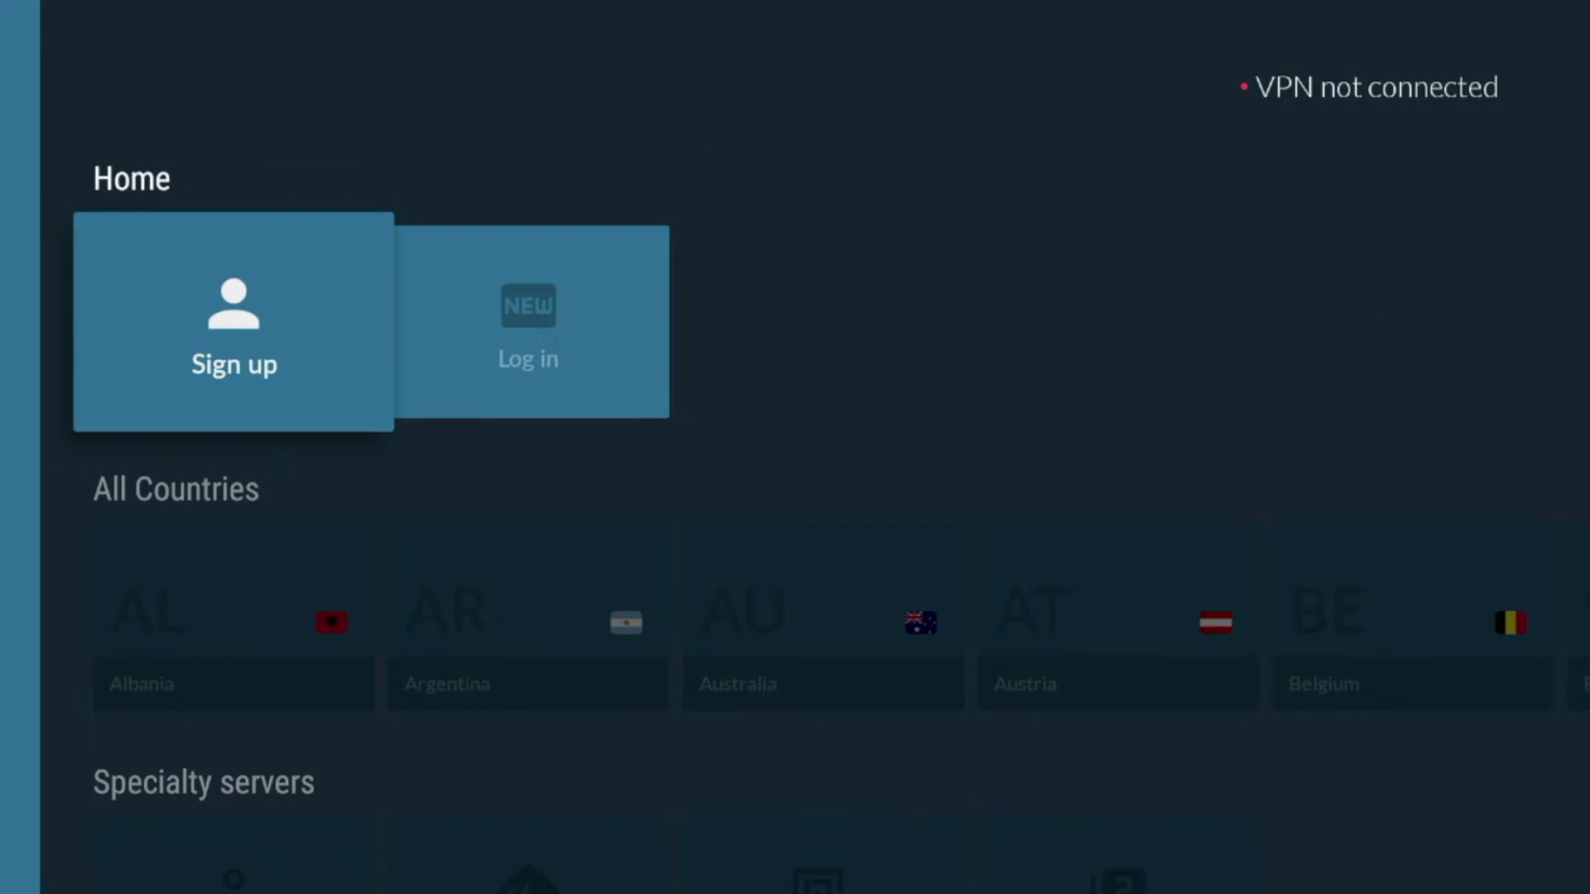
key("Right")
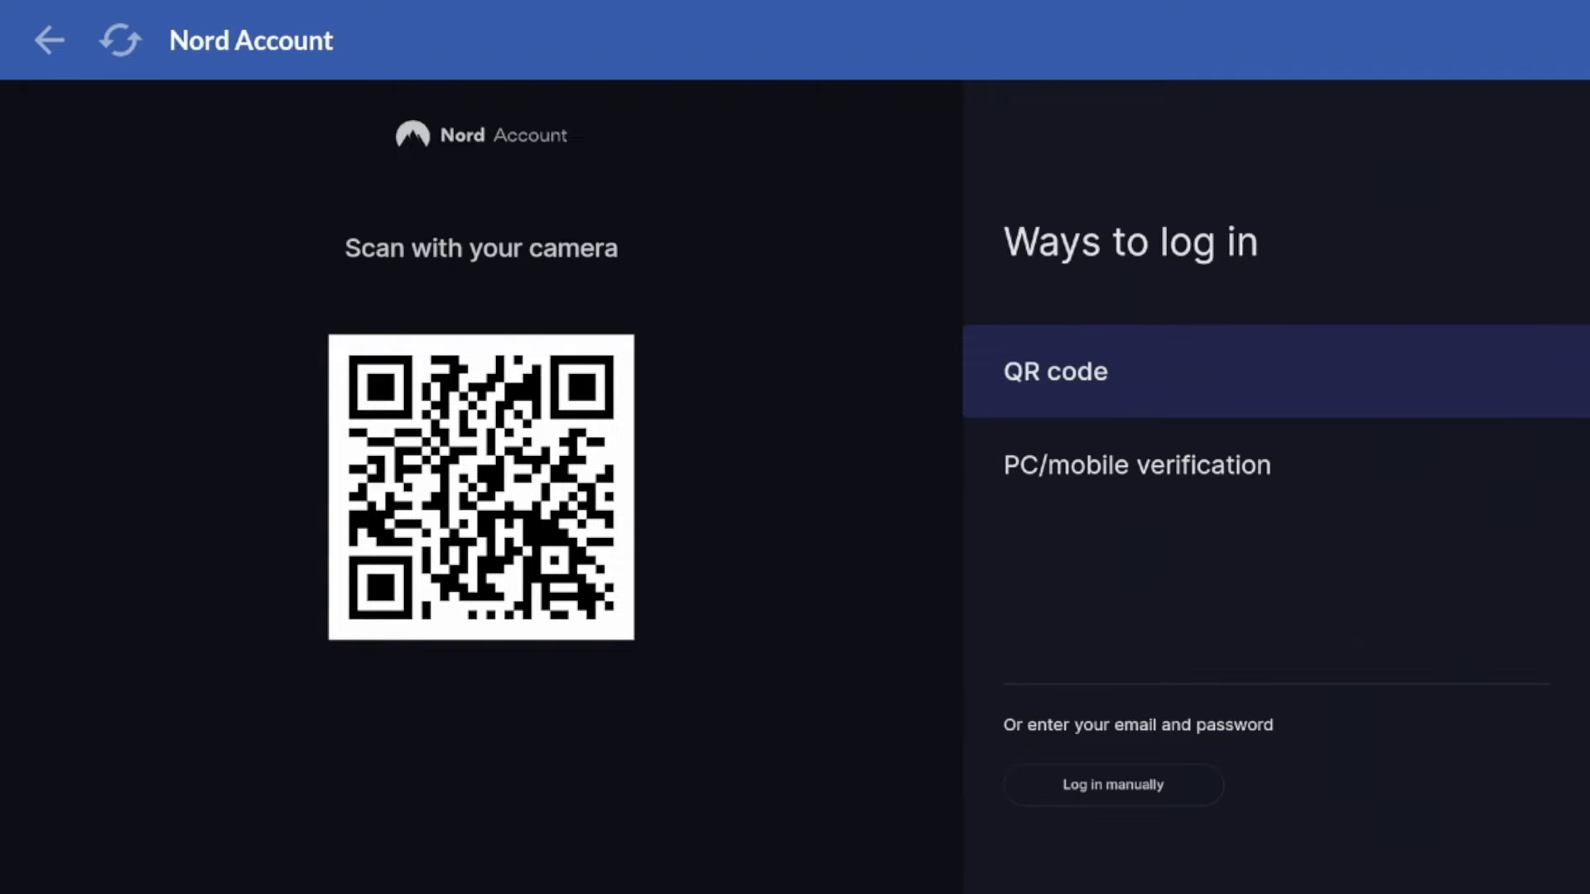
Choose manual email-and-password log-in on the Nord Account page and sign in
key("Tab")
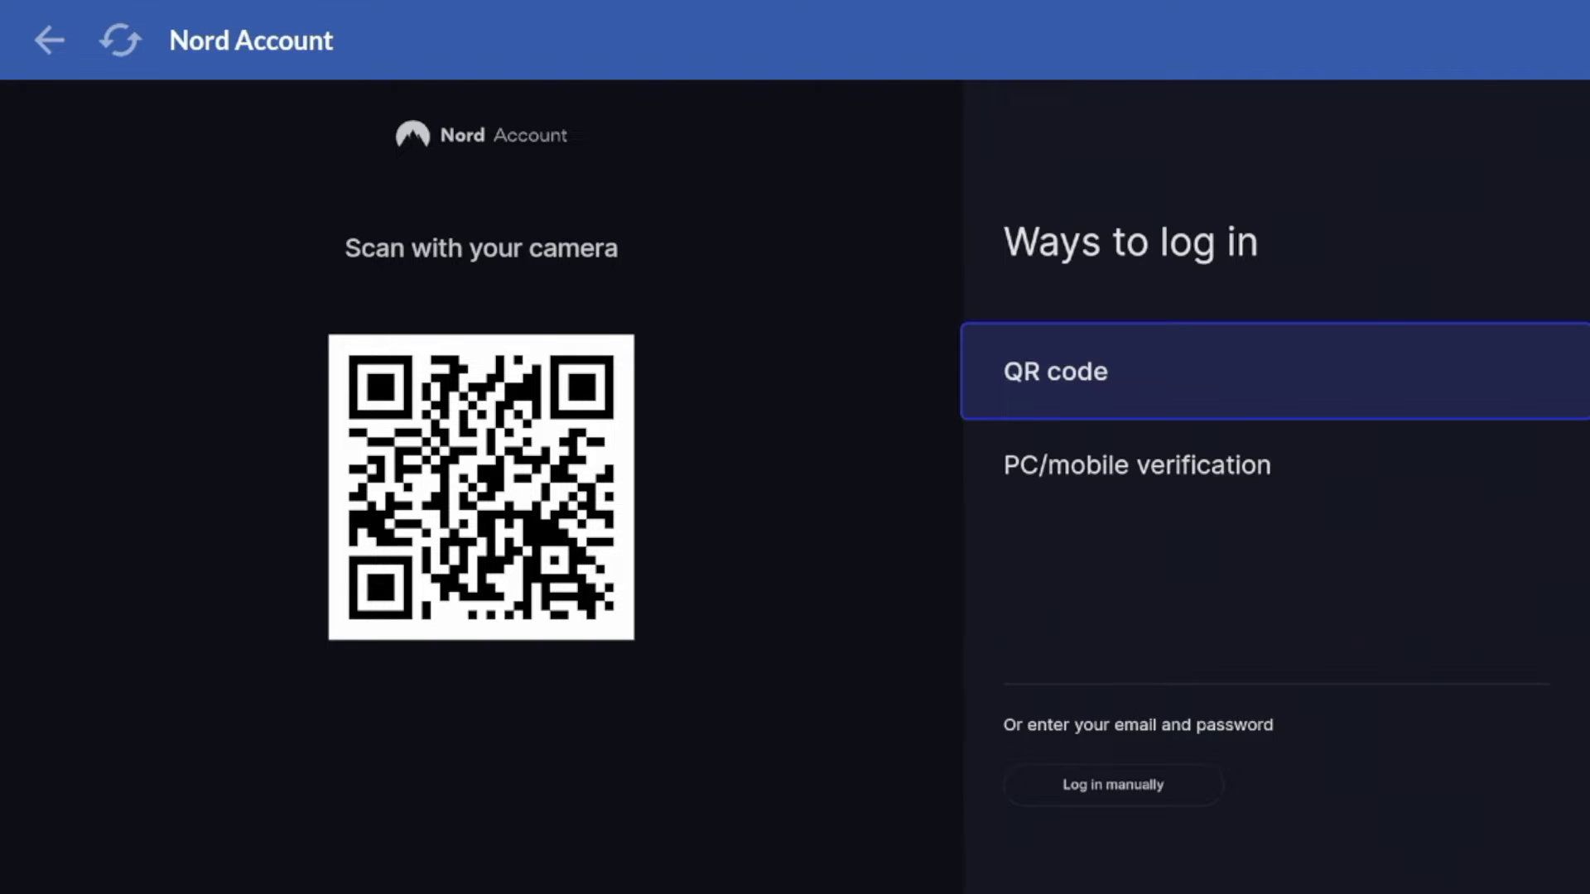
key("Tab")
key("Tab")
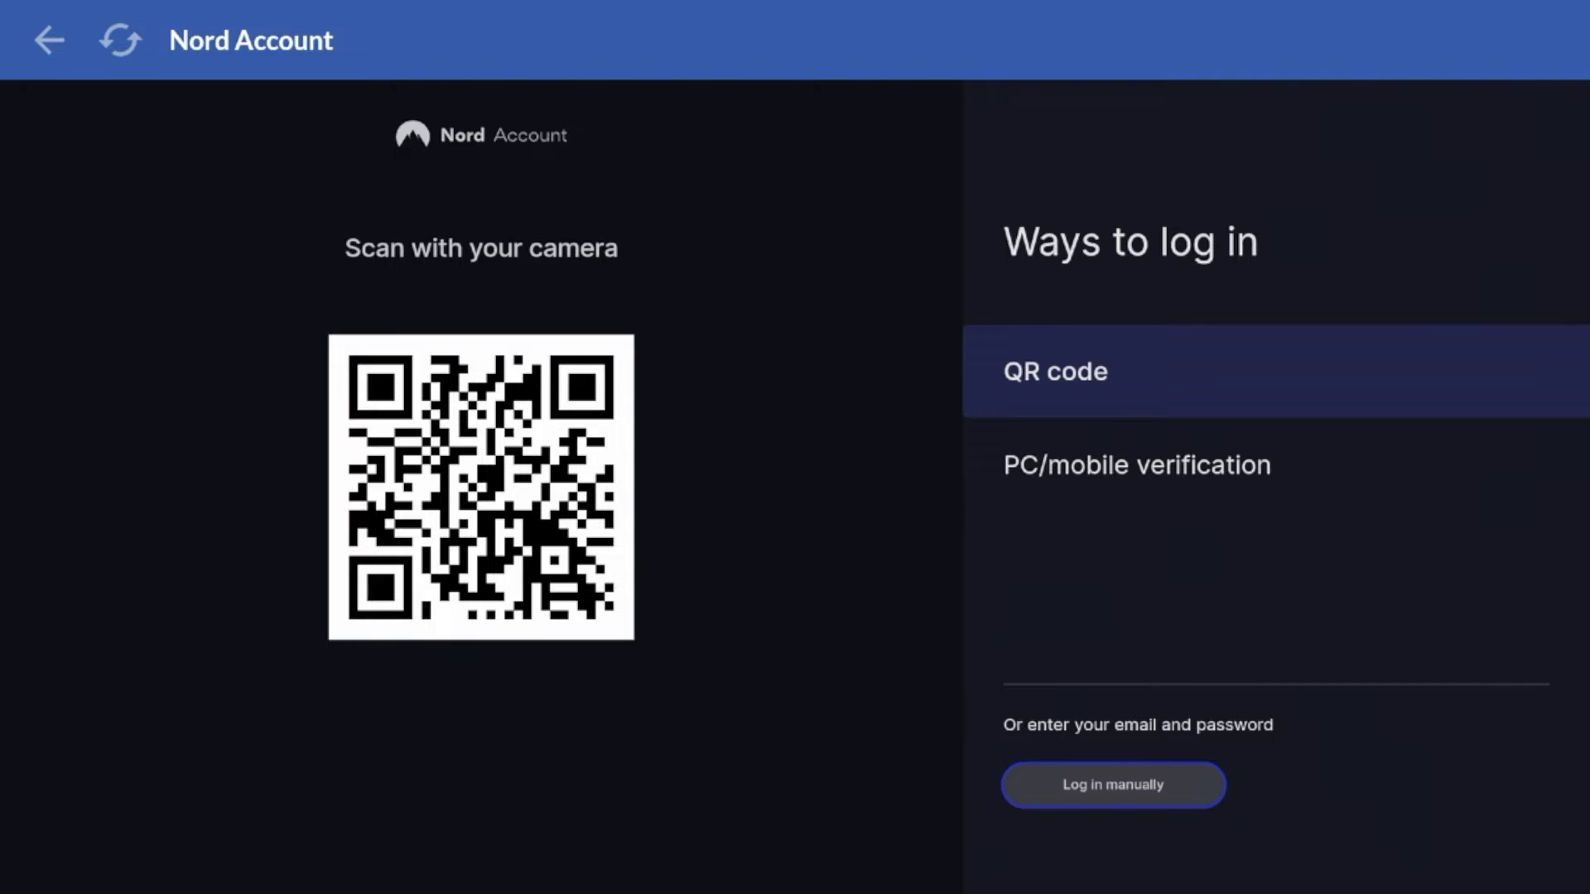
key("Return")
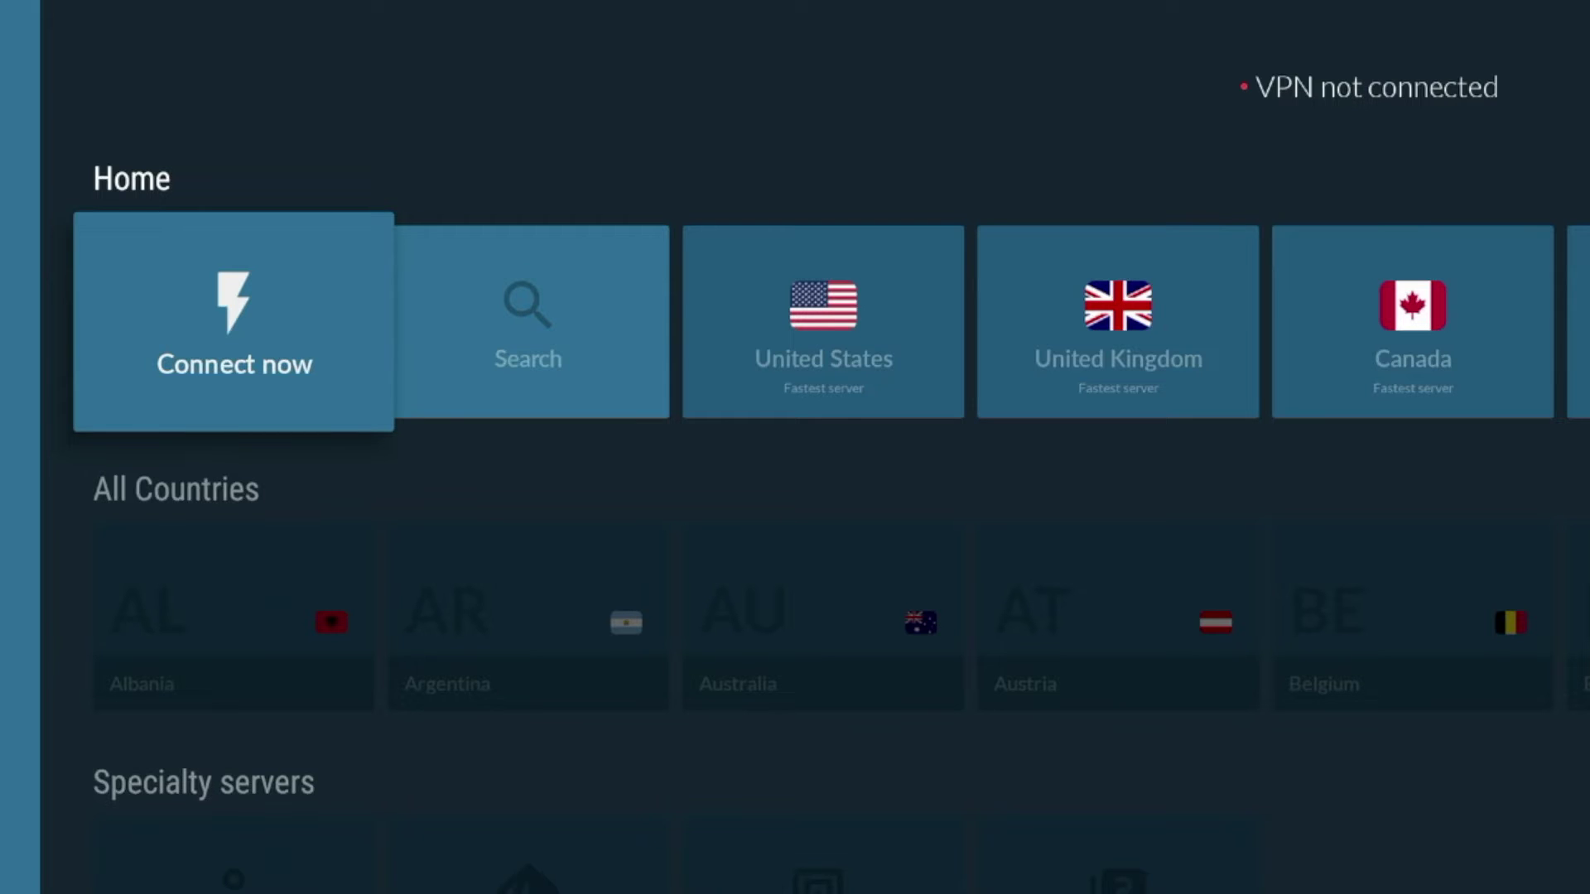
Quick-connect to United States #6317, accepting the Android connection request
key("Return")
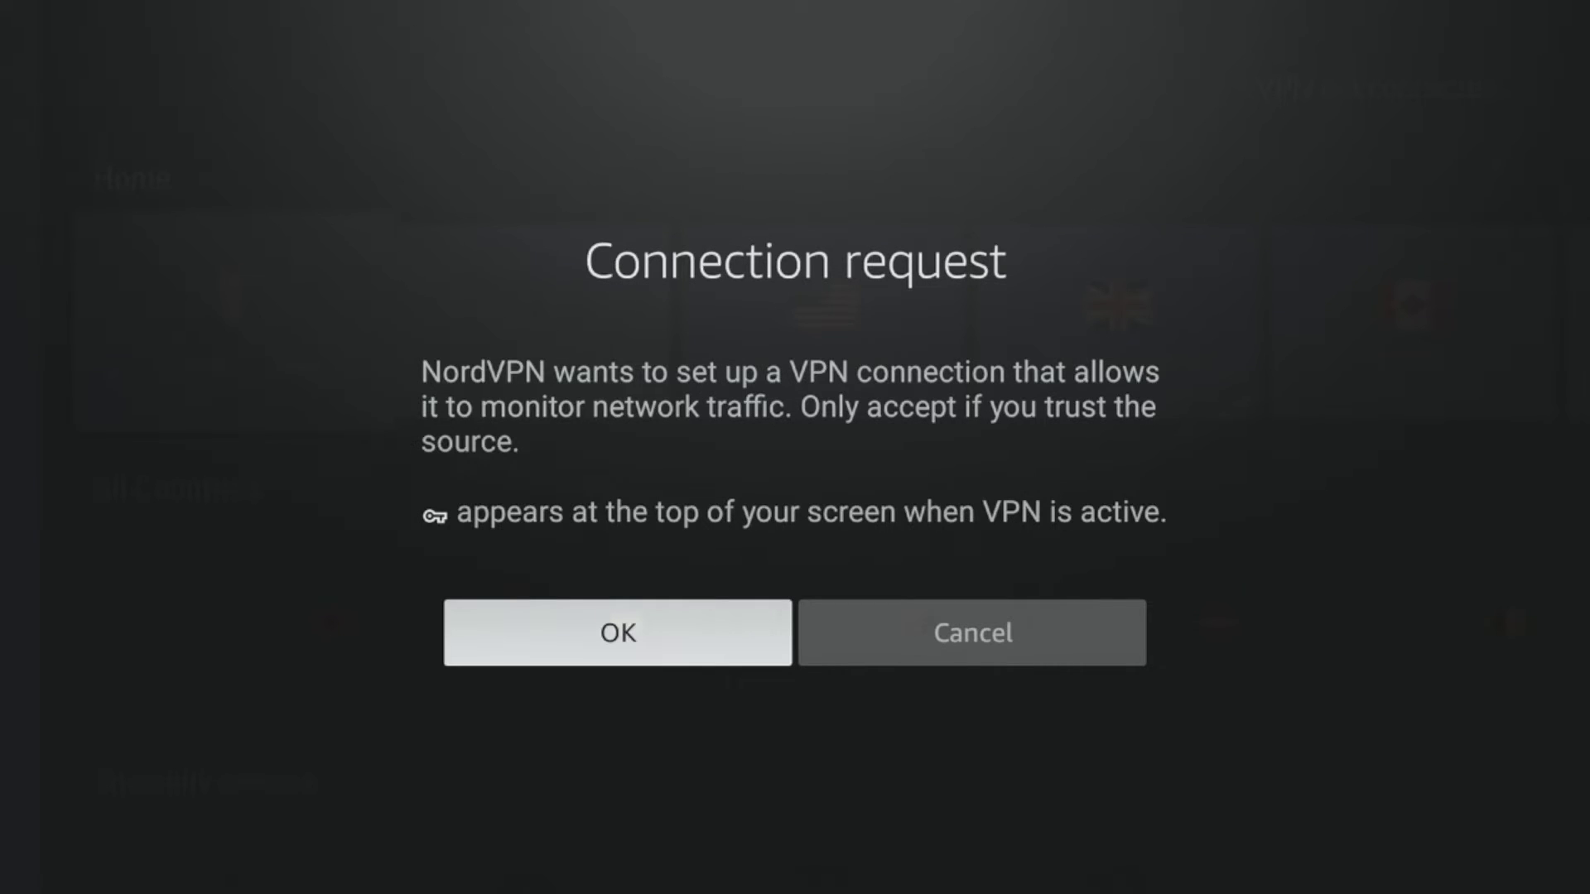
key("Return")
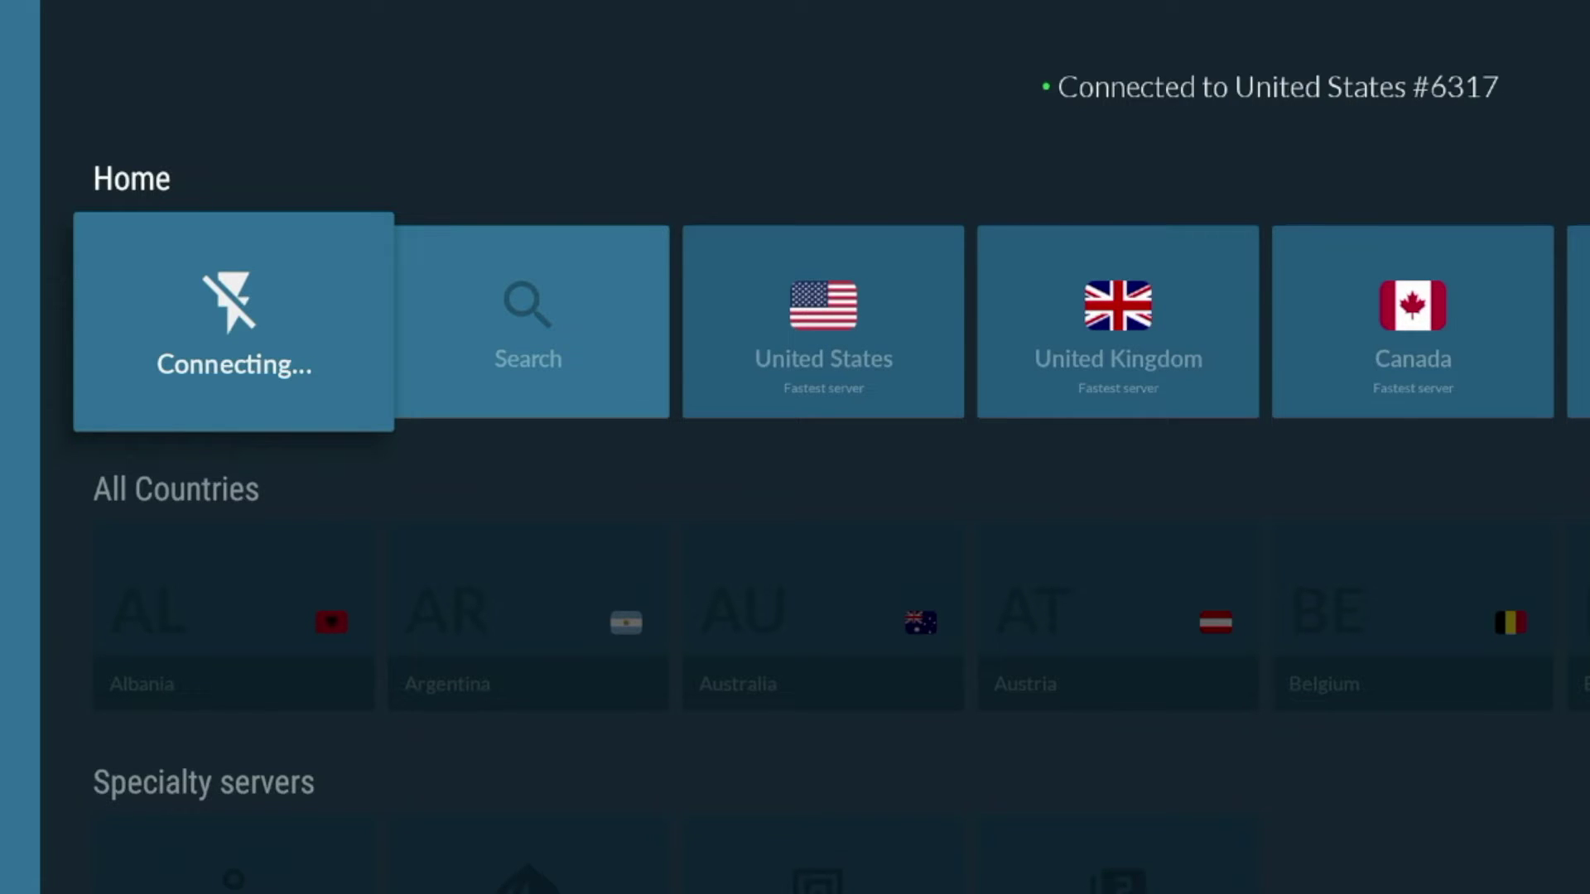
key("Right")
key("Left")
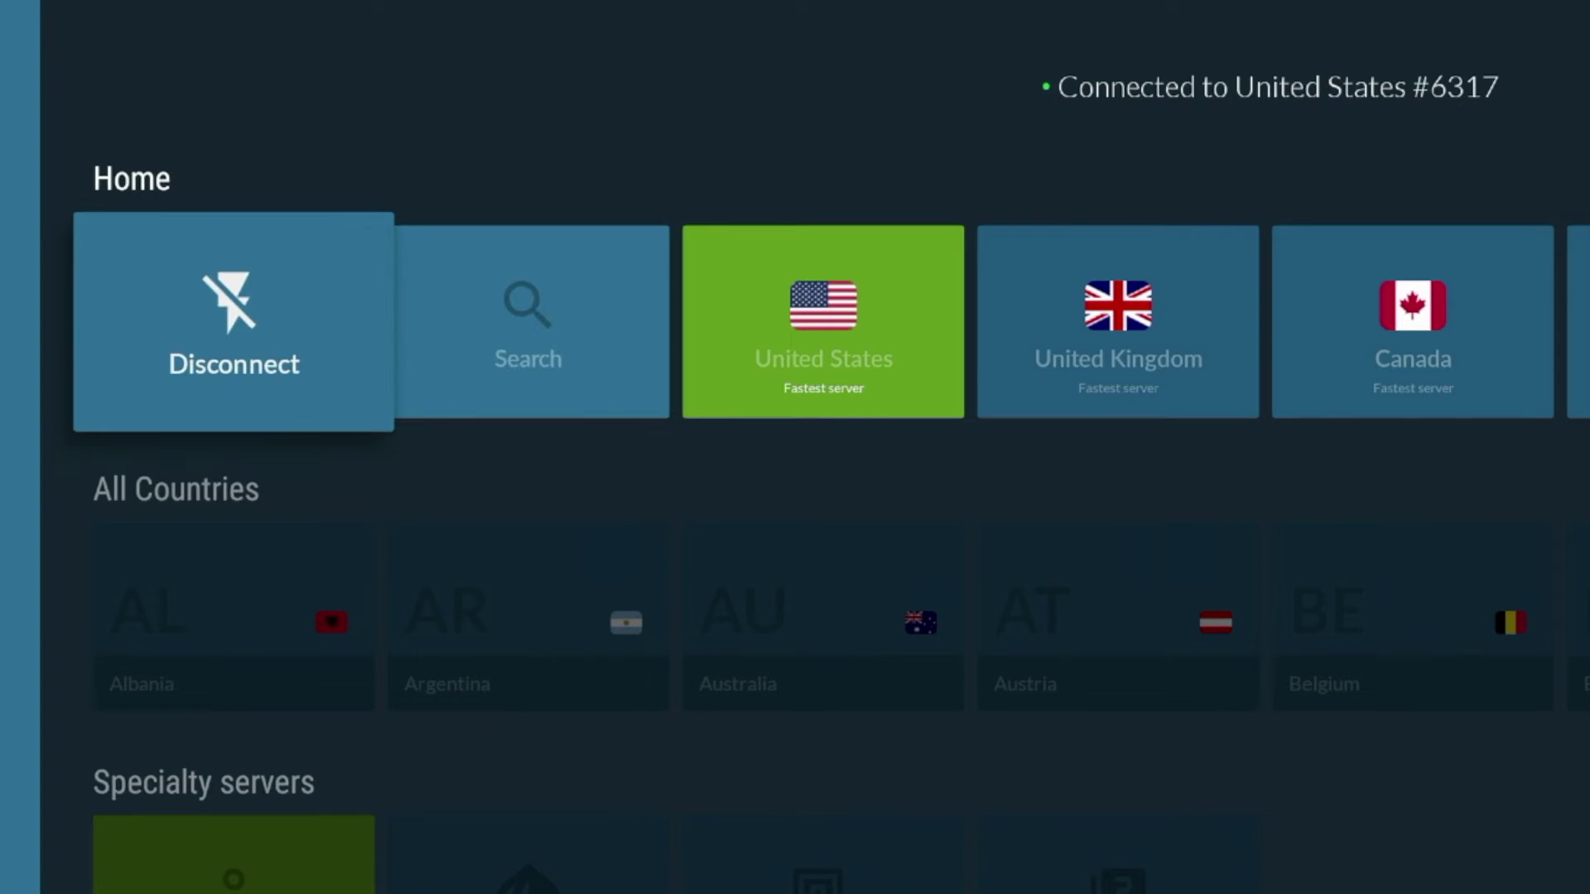
key("Right")
key("Right")
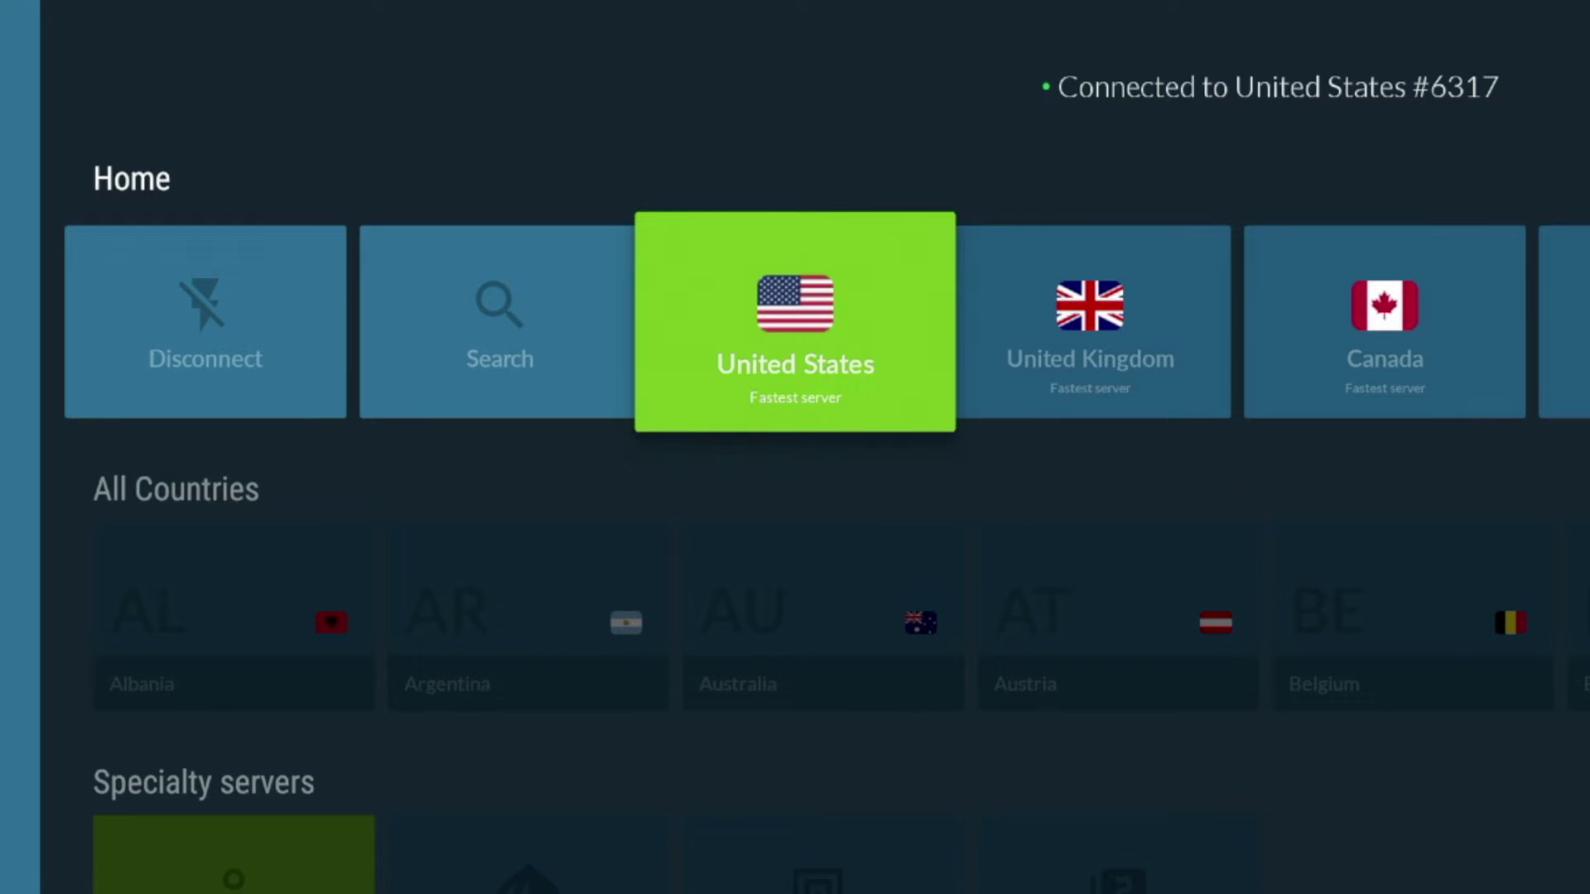
Browse the quick-connect countries and the All Countries list
key("Down")
key("Down")
key("Up")
key("Up")
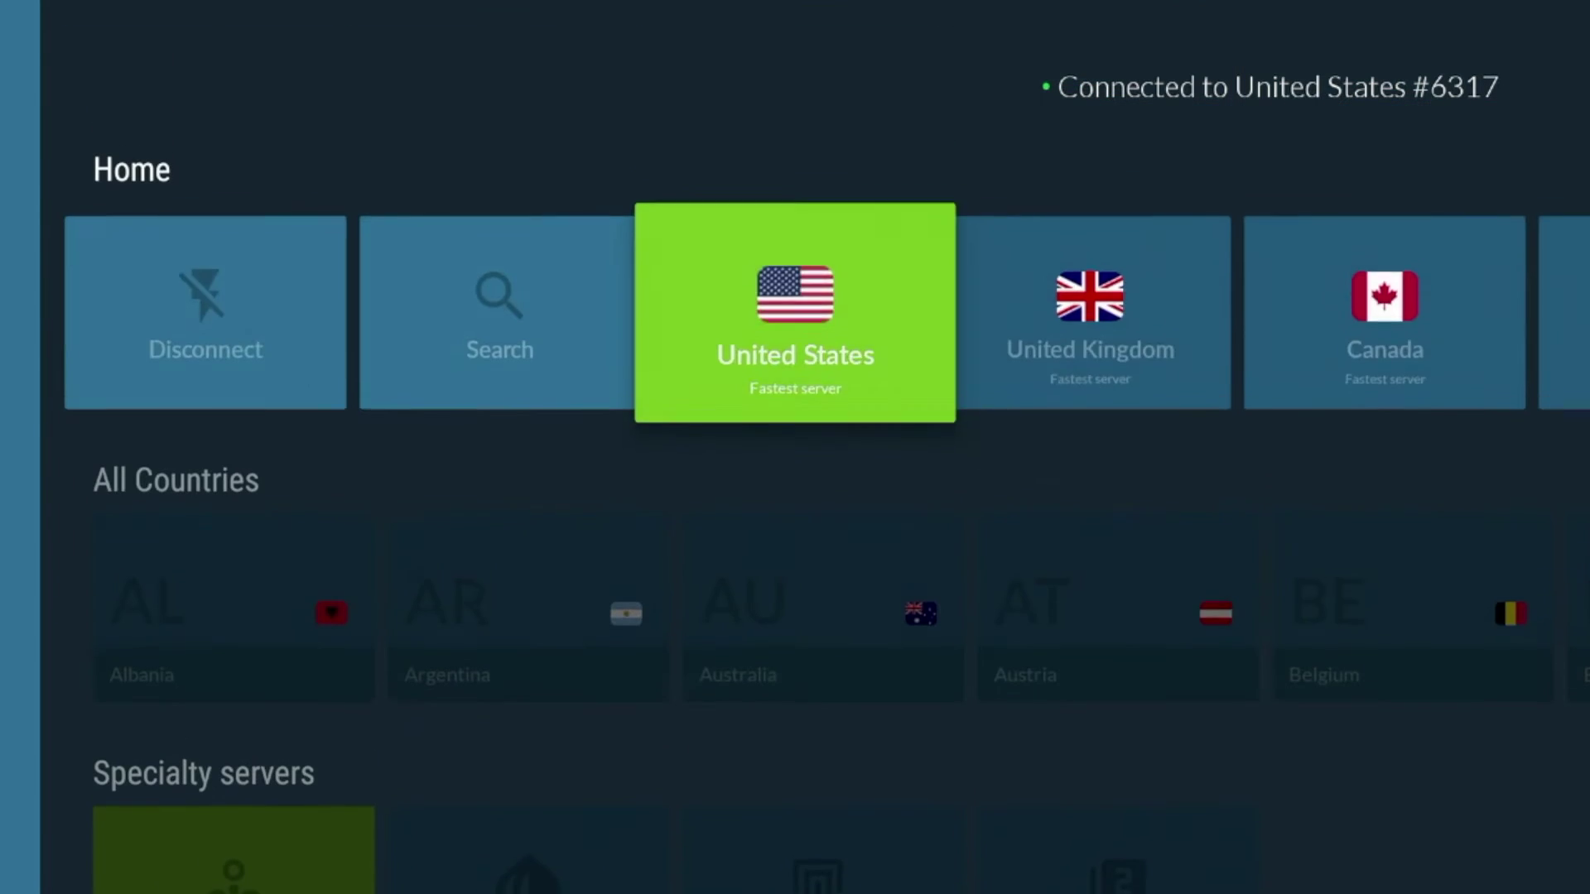
key("Right")
key("Right")
key("Right")
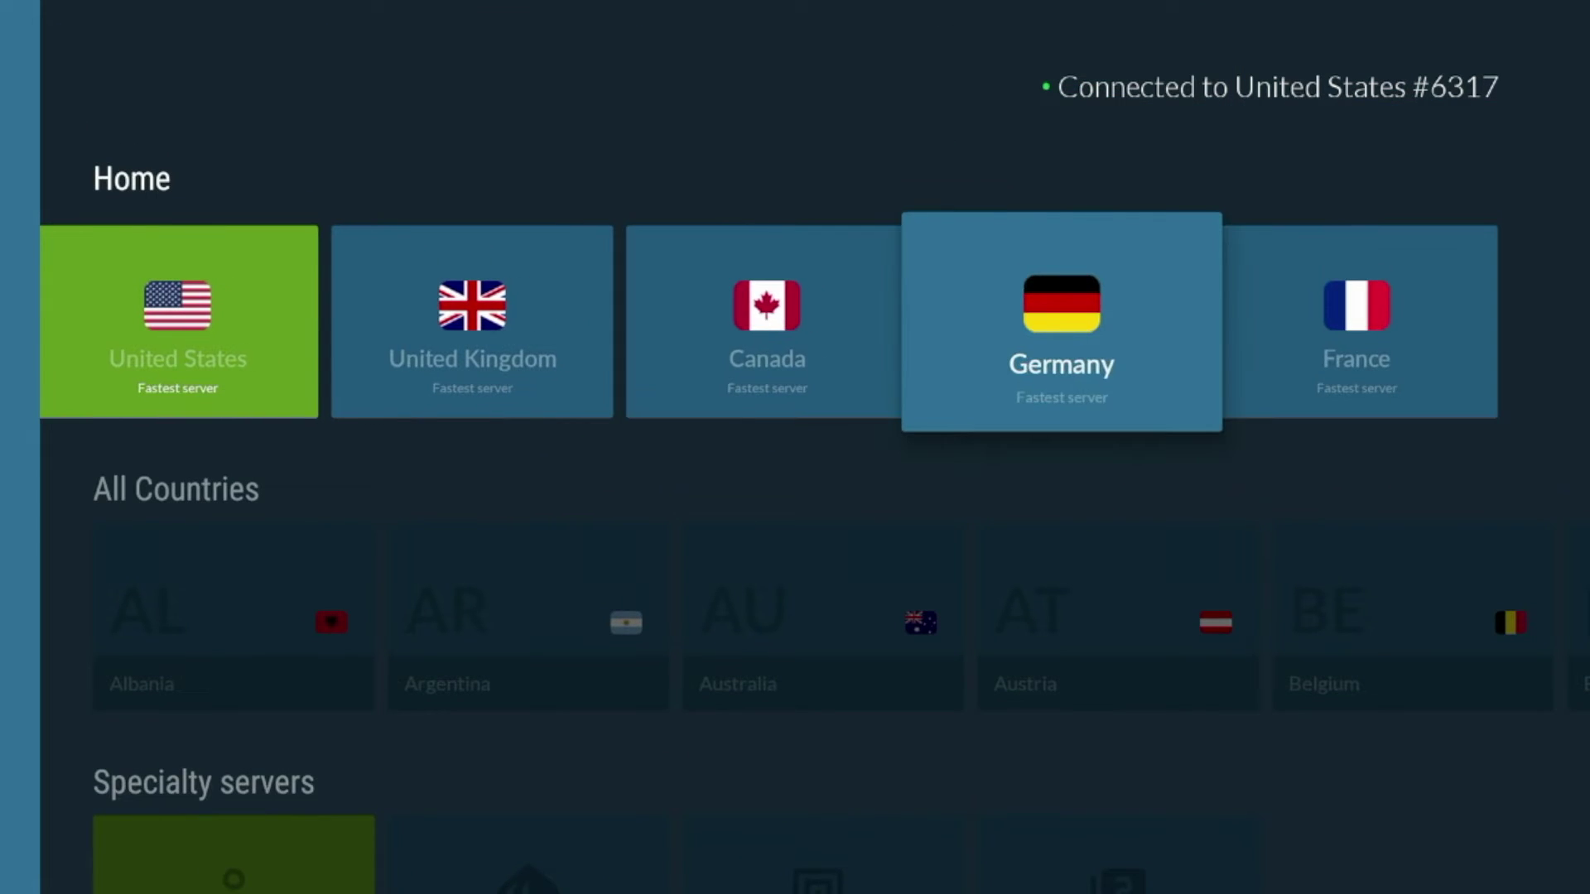
key("Left")
key("Left")
key("Right")
key("Right")
key("Left")
key("Left")
key("Right")
key("Right")
key("Right")
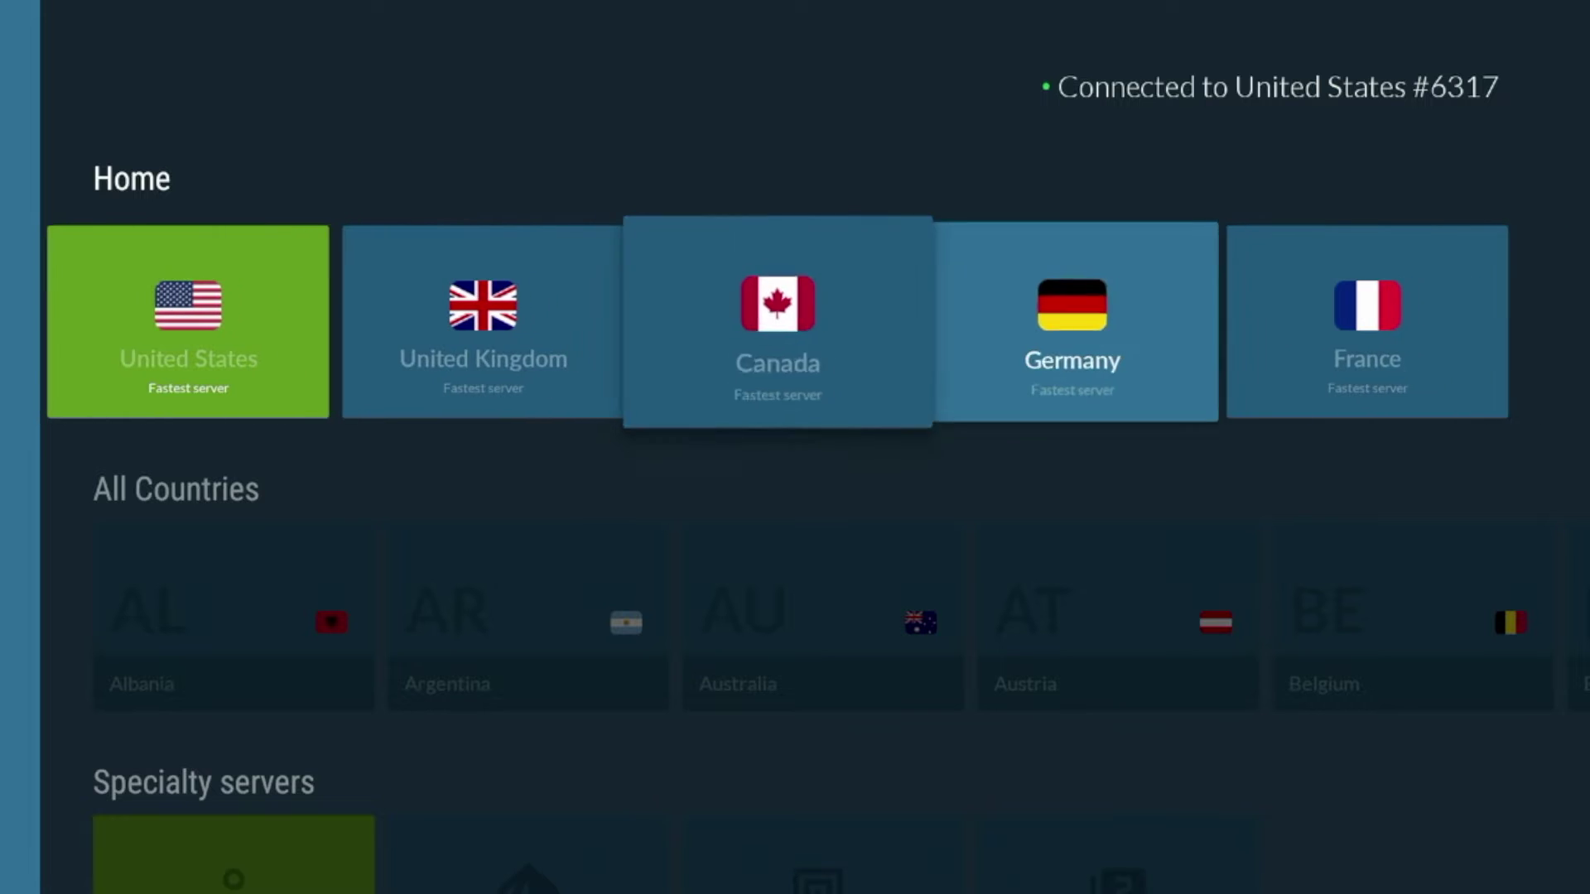
key("Down")
key("Right")
key("Right")
key("Right")
key("Right")
key("Right")
key("Right")
key("Right")
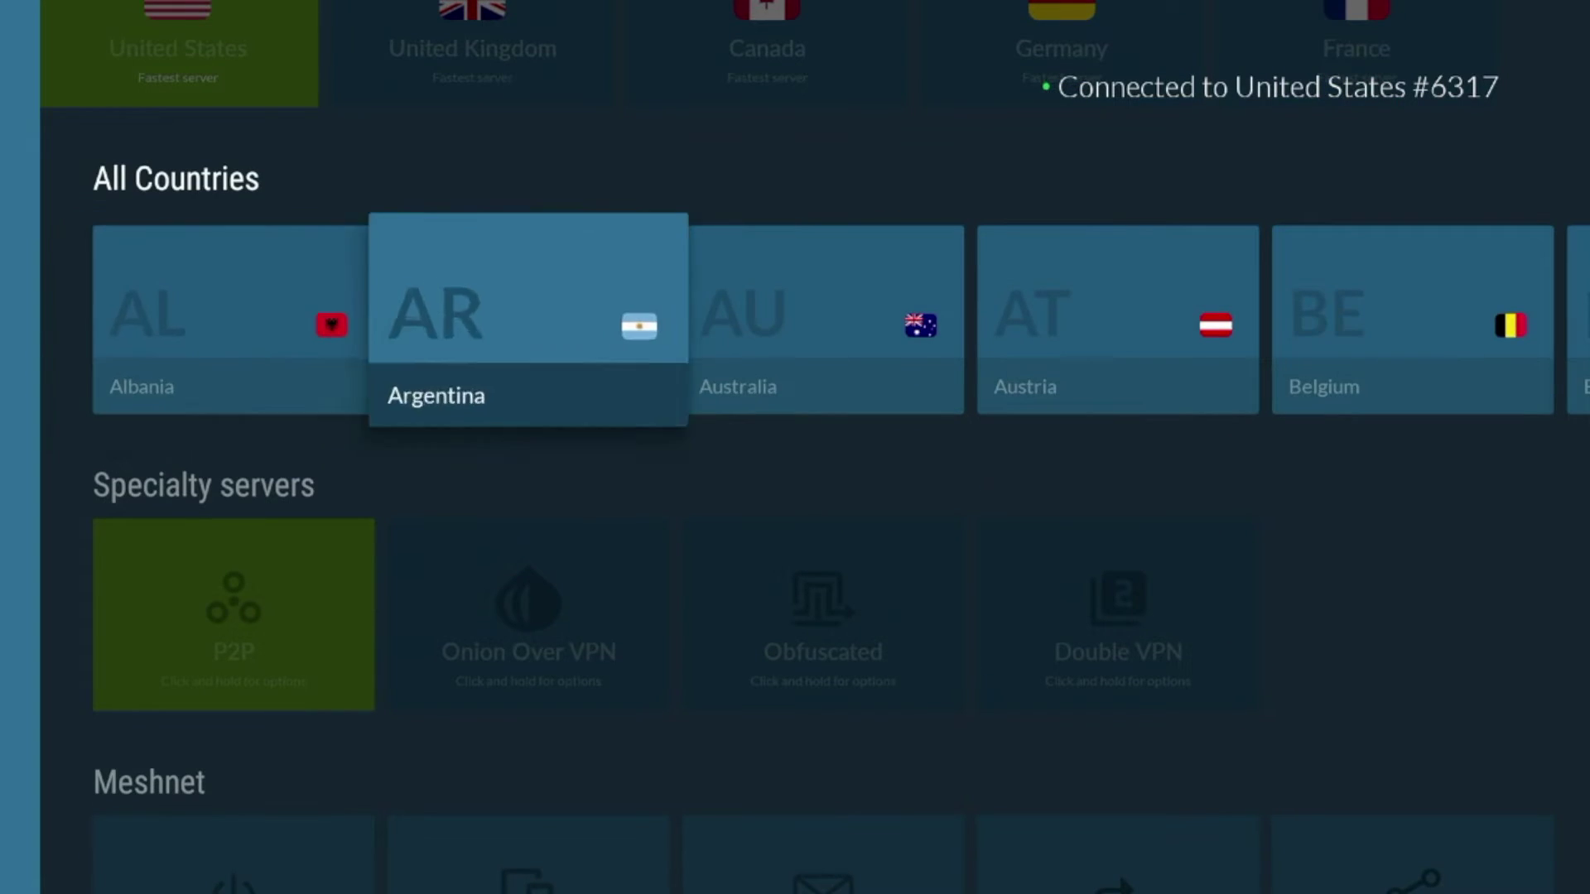
key("Right")
key("Right")
key("Right")
key("Right")
key("Right")
key("Right")
key("Right")
key("Right")
key("Right")
key("Right")
key("Right")
key("Right")
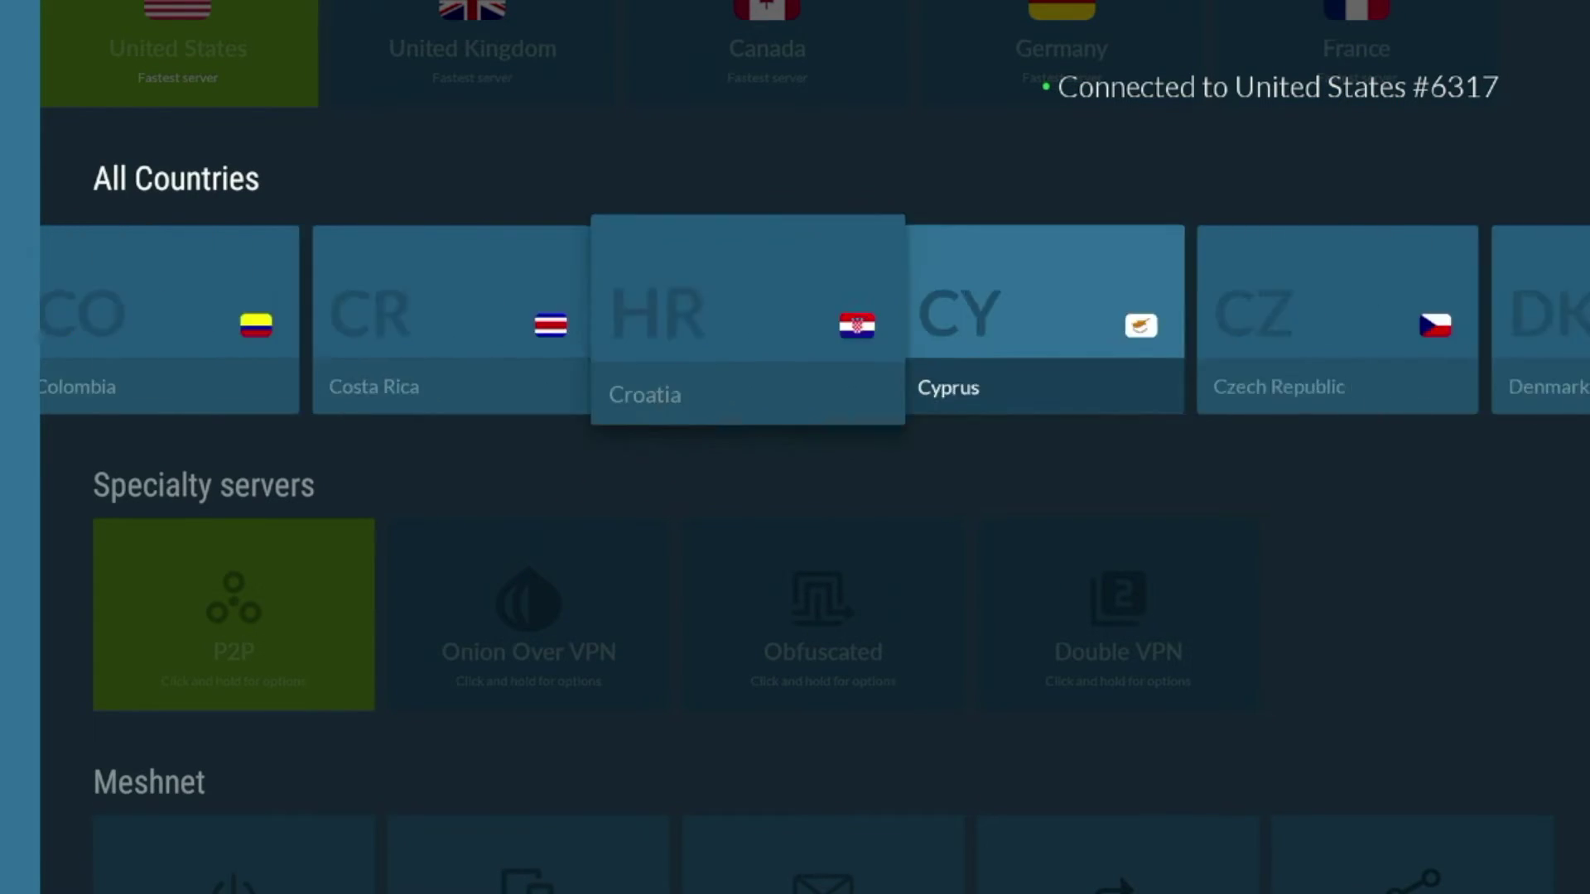
key("Right")
key("Right")
key("Right")
key("Right")
key("Right")
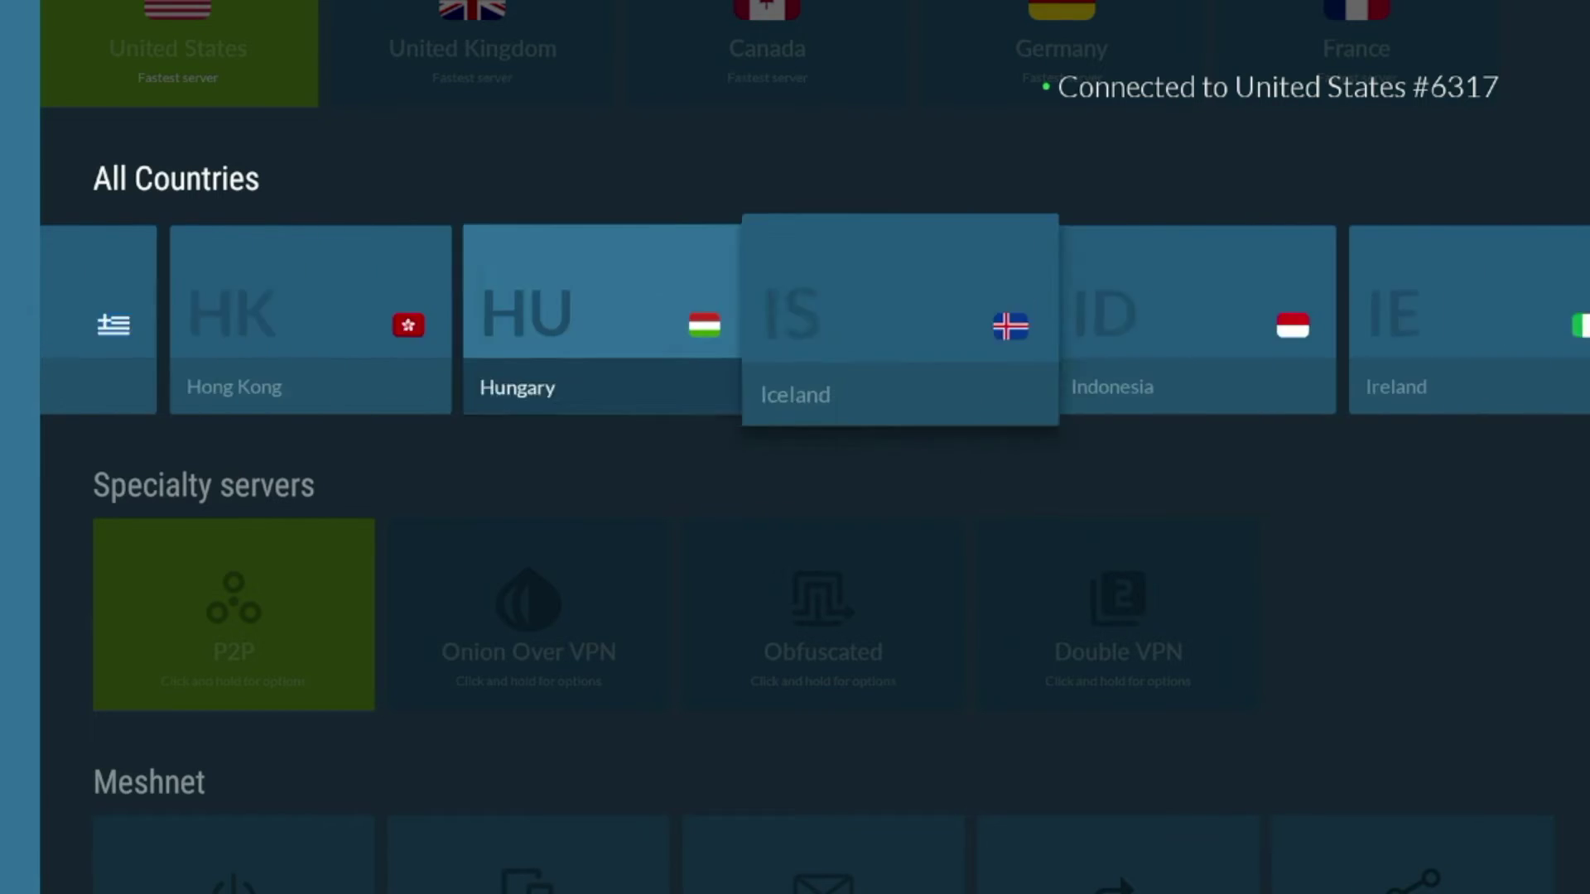
key("Down")
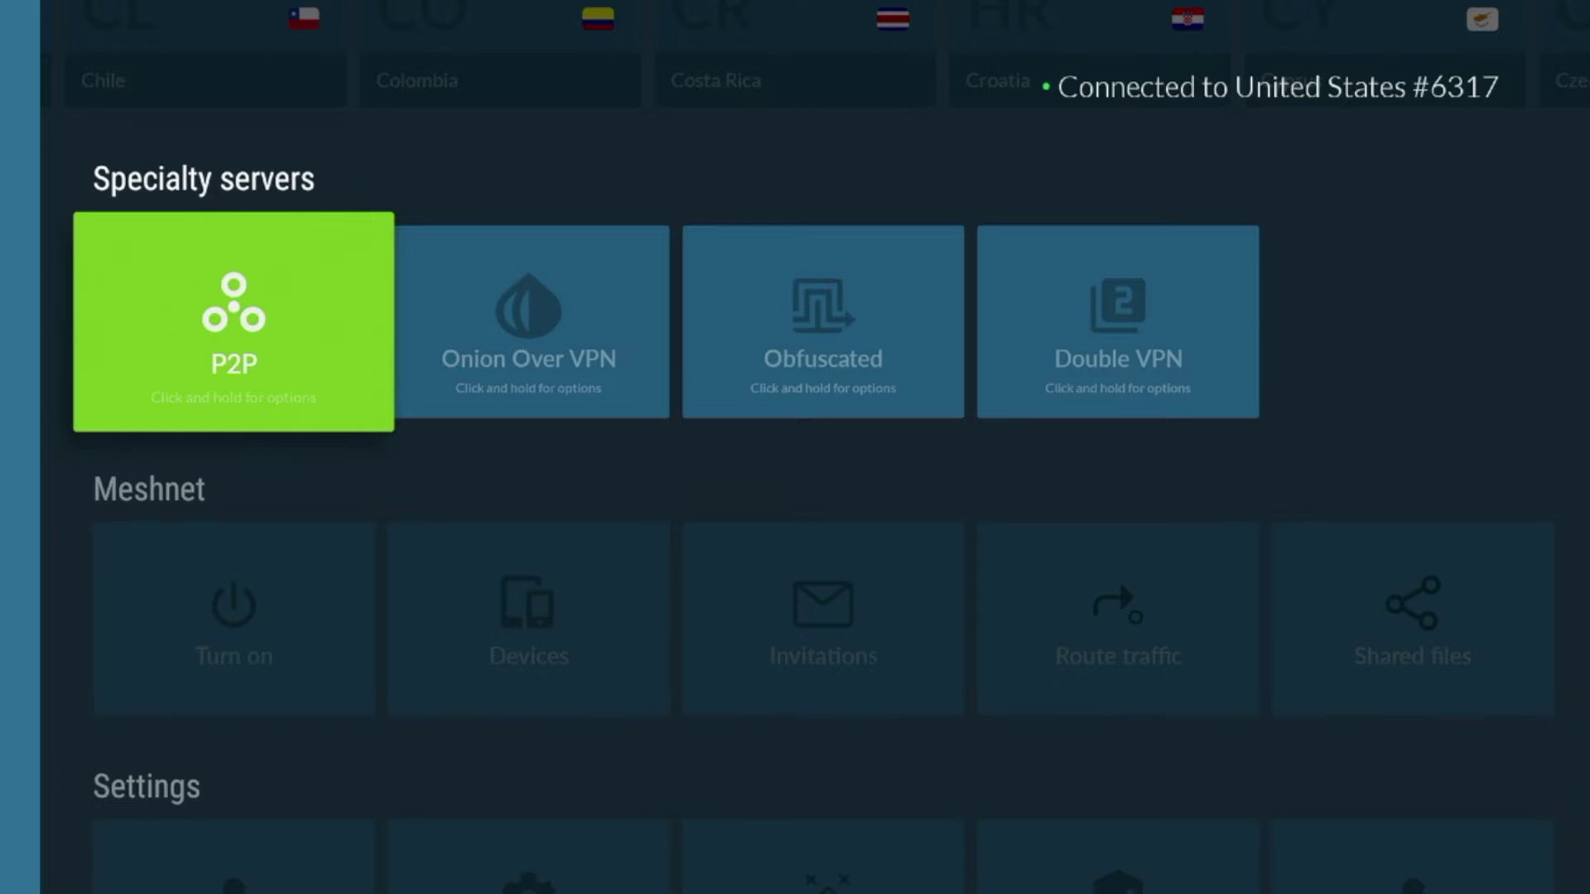
Compare P2P, Onion Over VPN and Obfuscated tiles, then connect via Double VPN
key("Right")
key("Right")
key("Right")
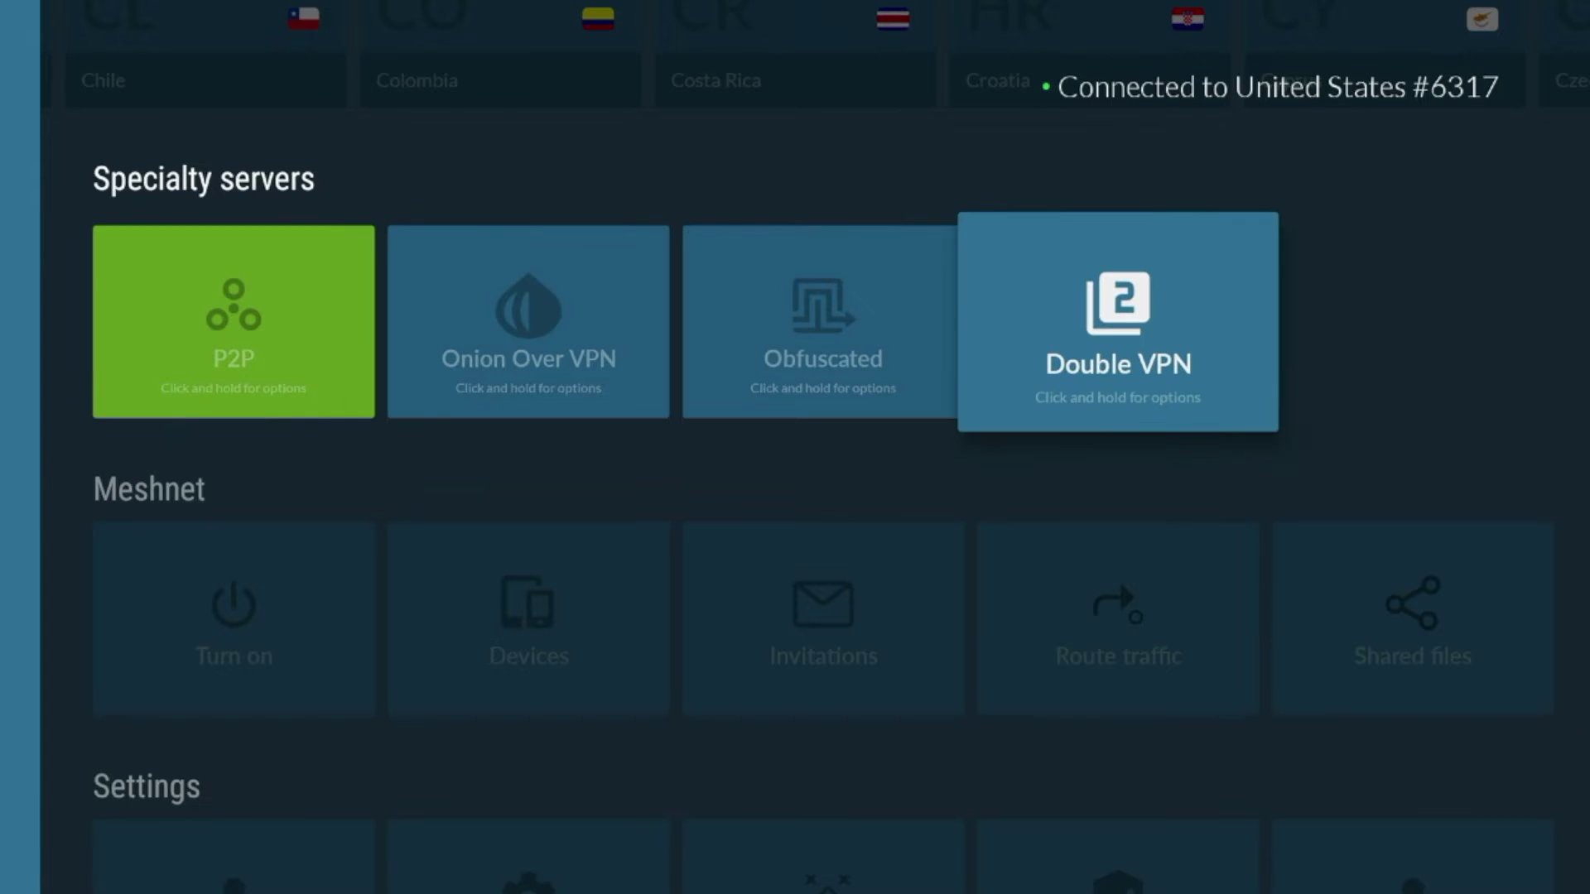
key("Left")
key("Left")
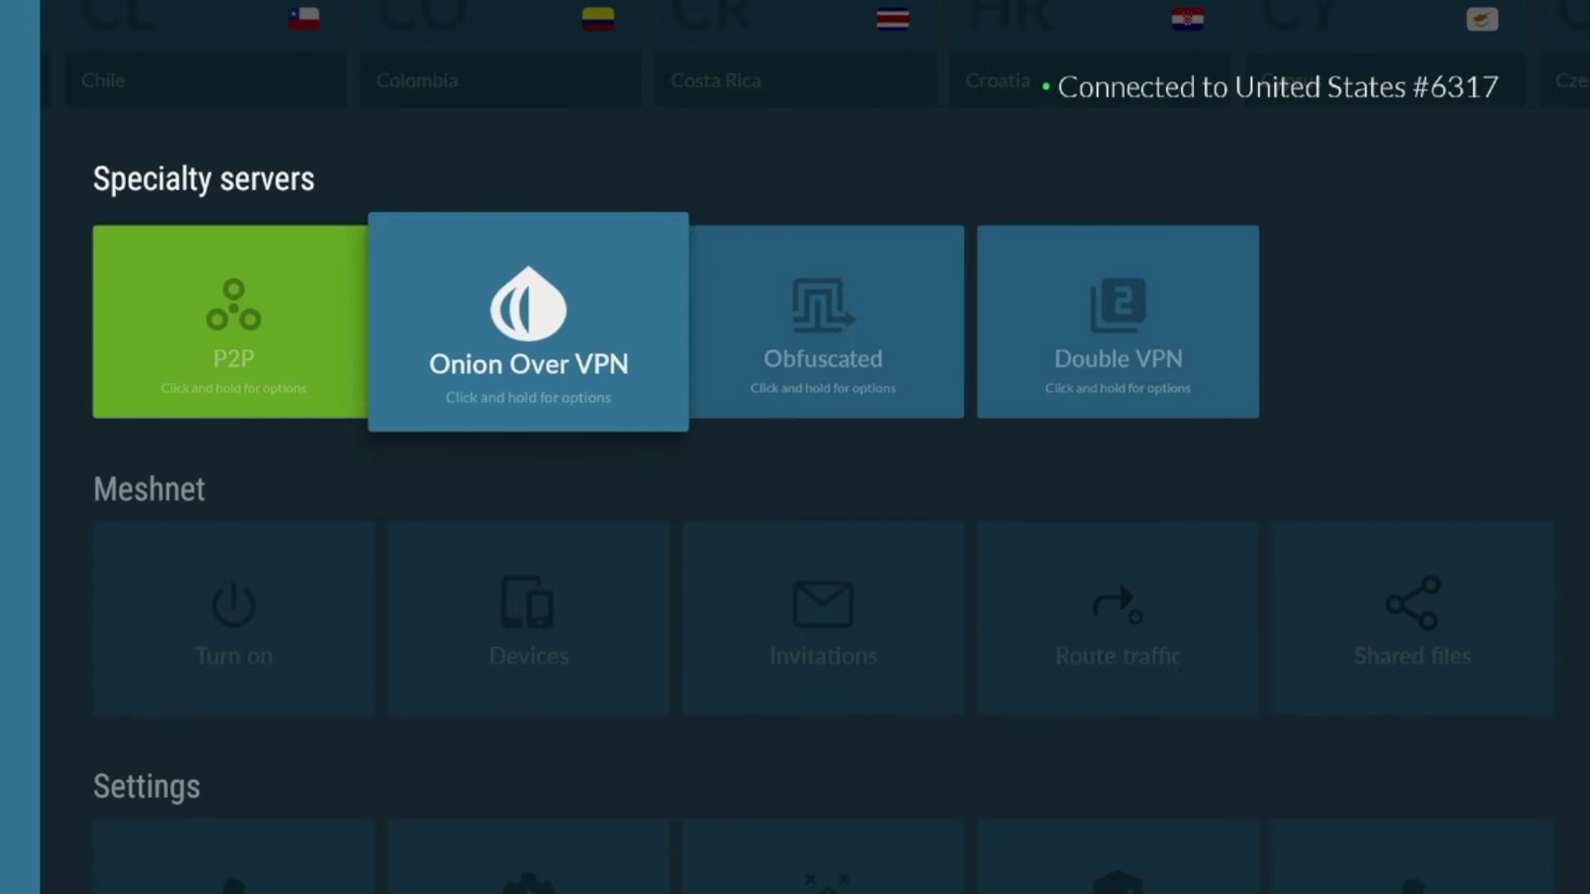
key("Left")
key("Right")
key("Right")
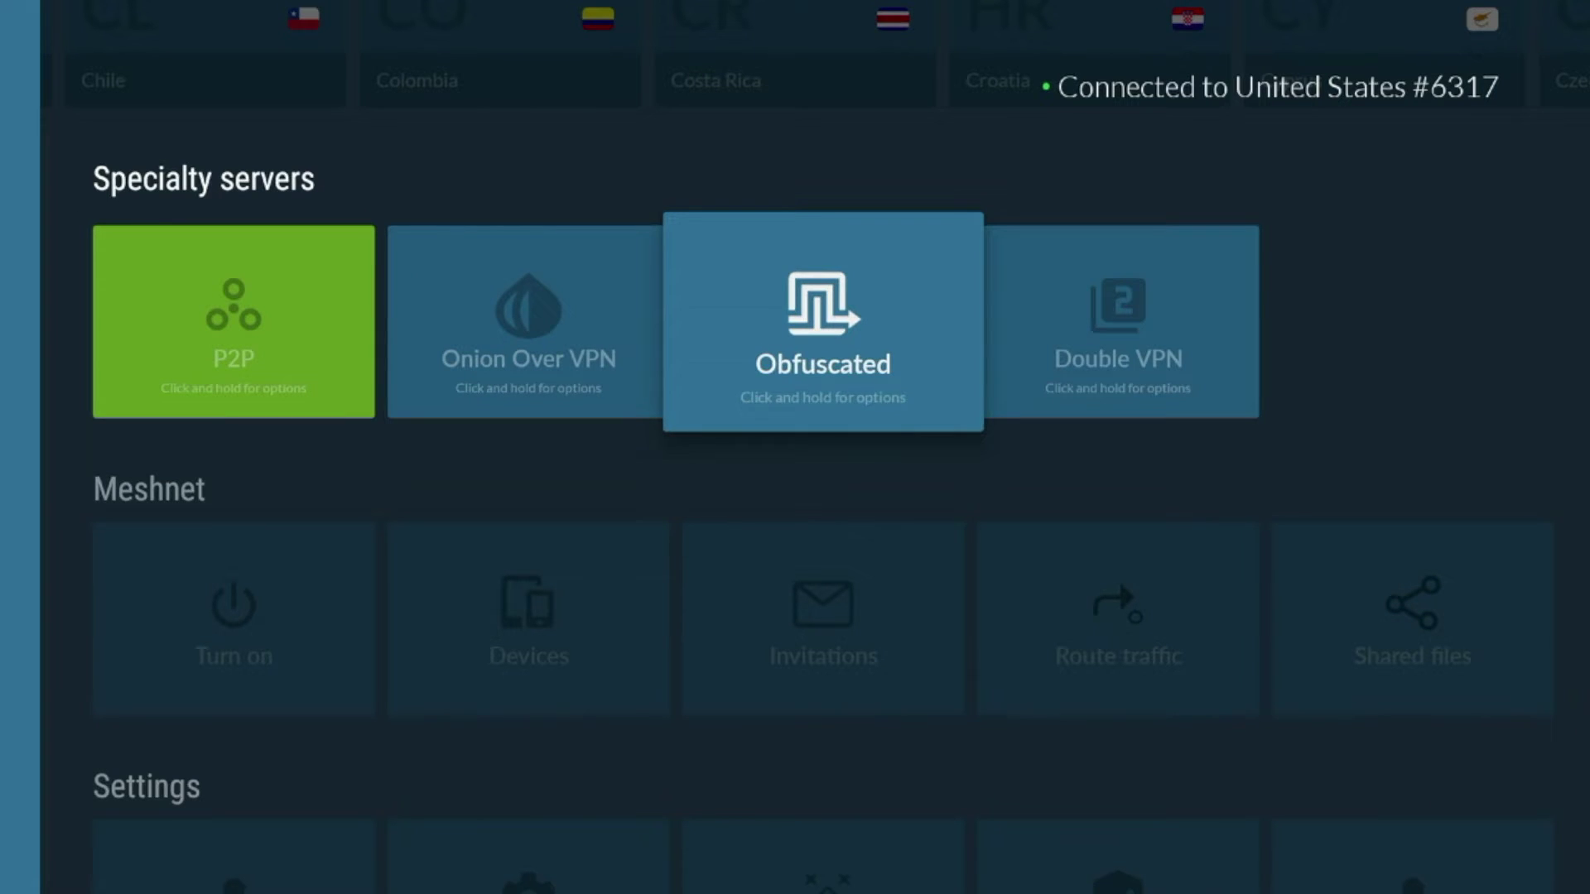
key("Right")
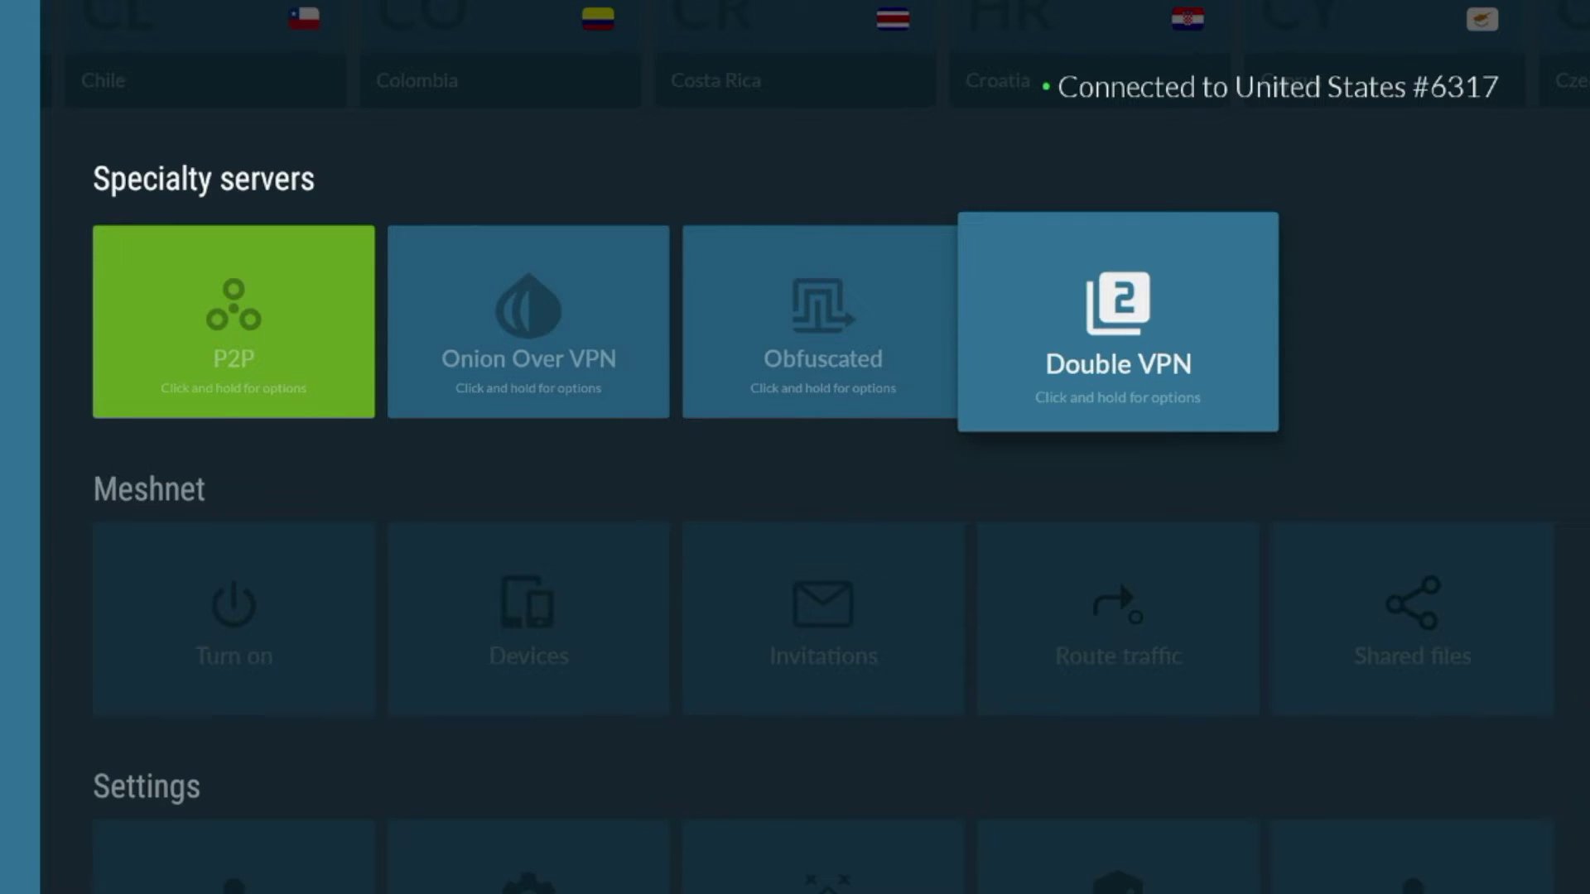
key("Left")
key("Left")
key("Left")
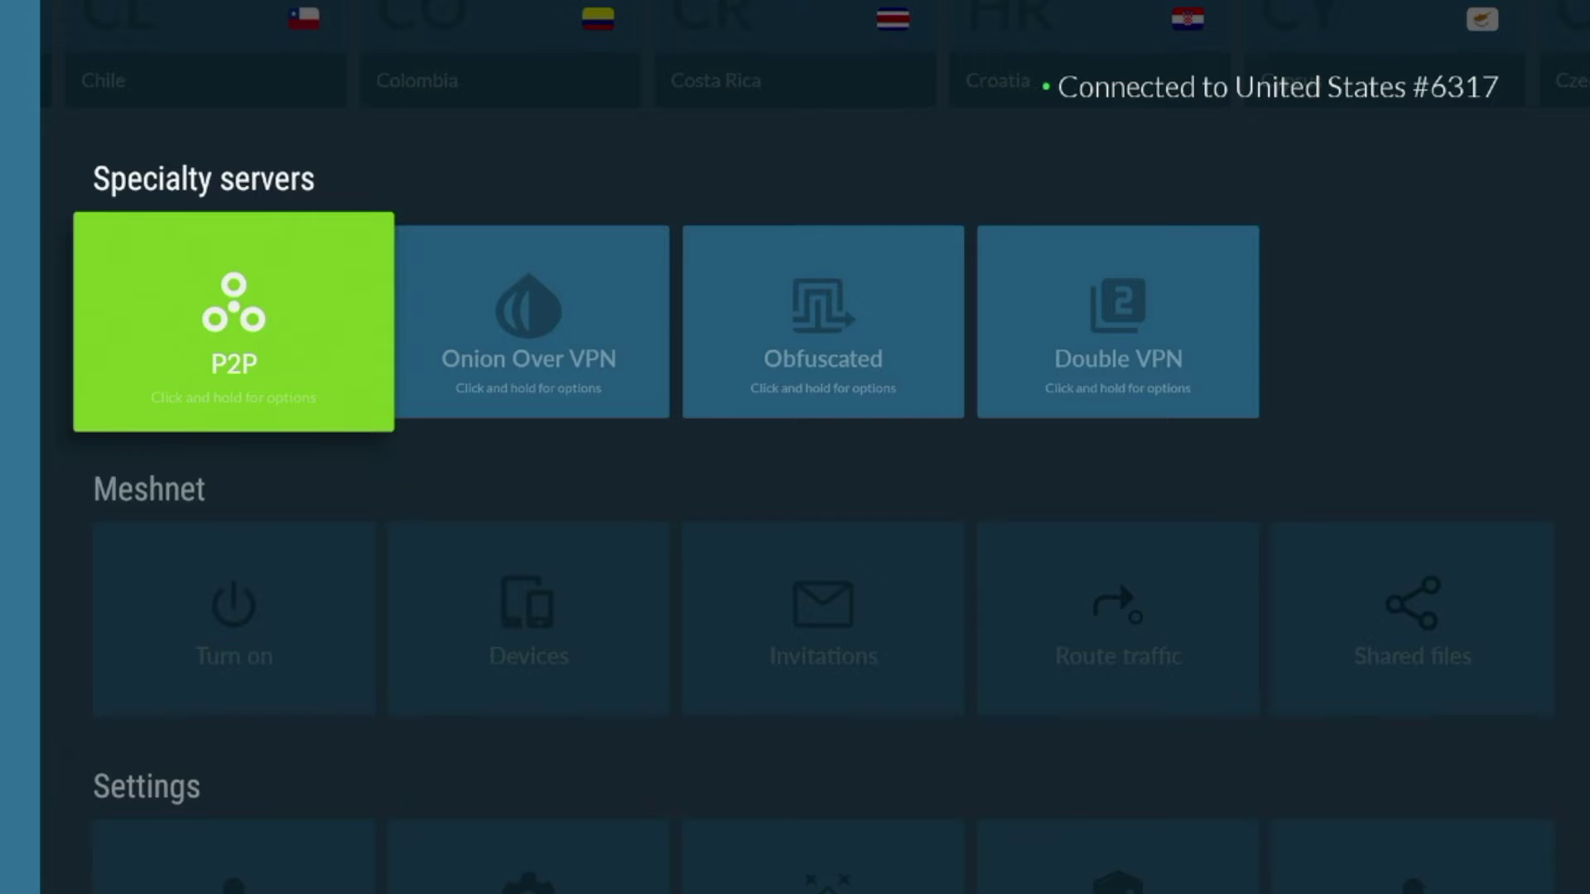
key("Right")
key("Right")
key("Right")
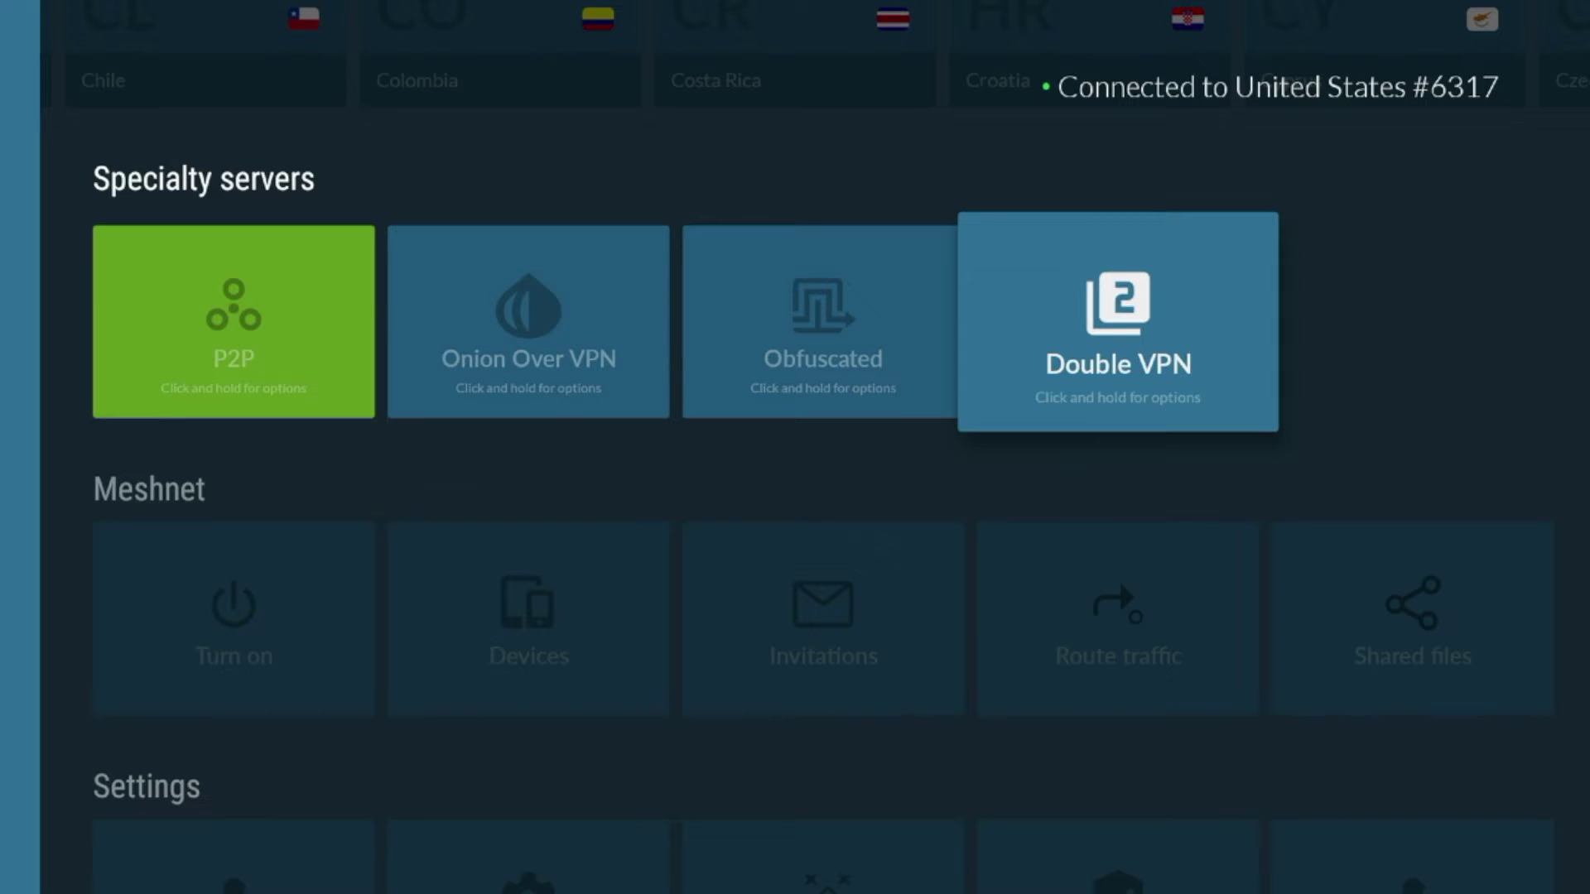
key("Return")
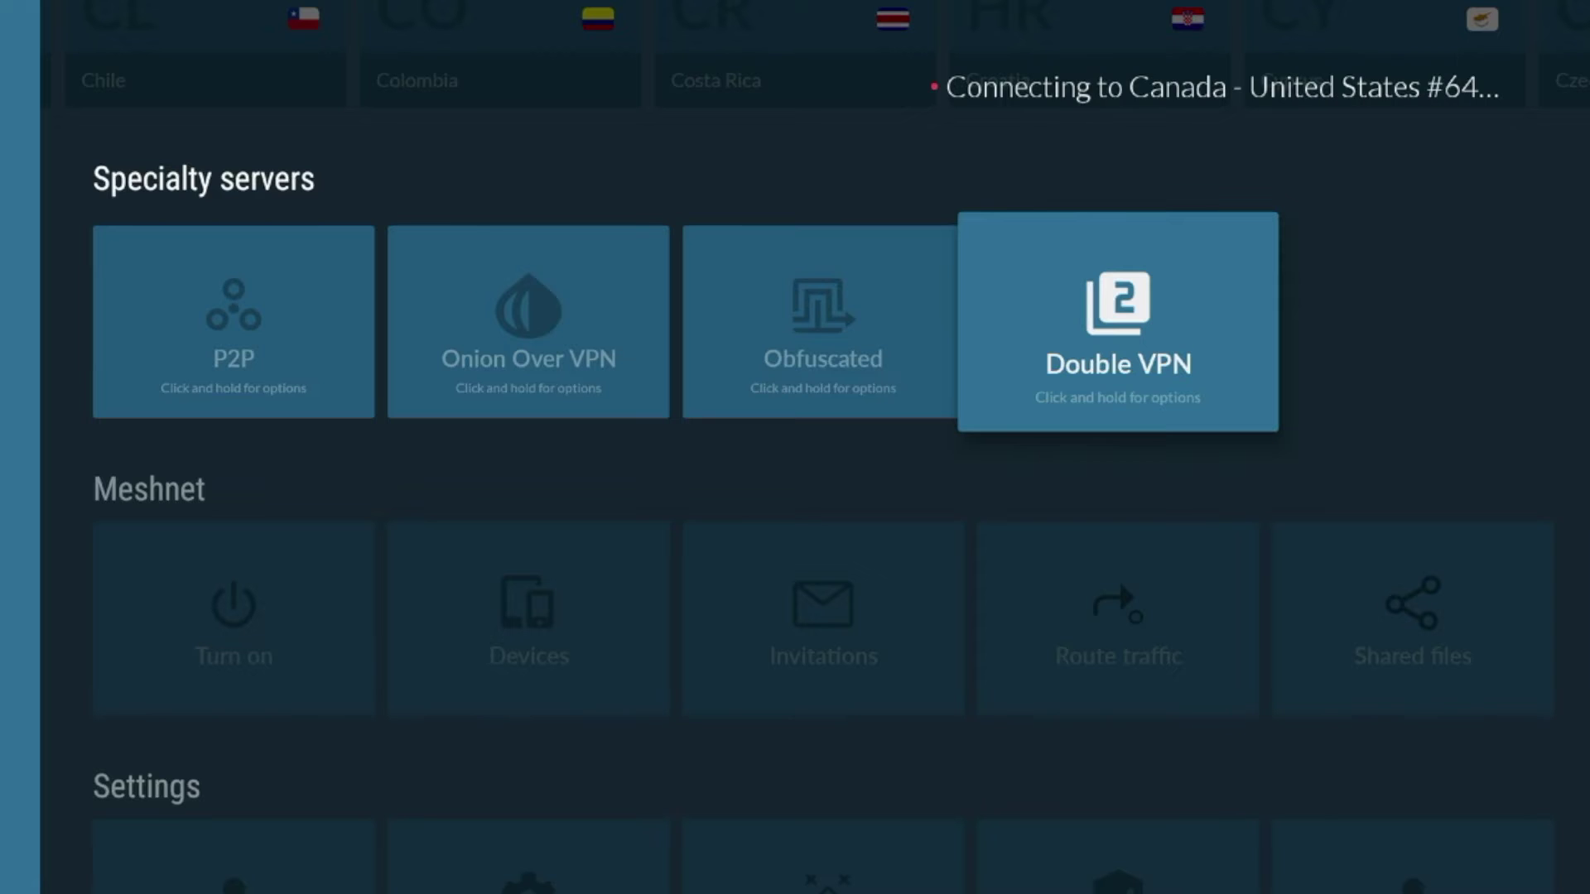
Browse the Specialty server tiles and sidebar sections, then move down to Meshnet
key("Left")
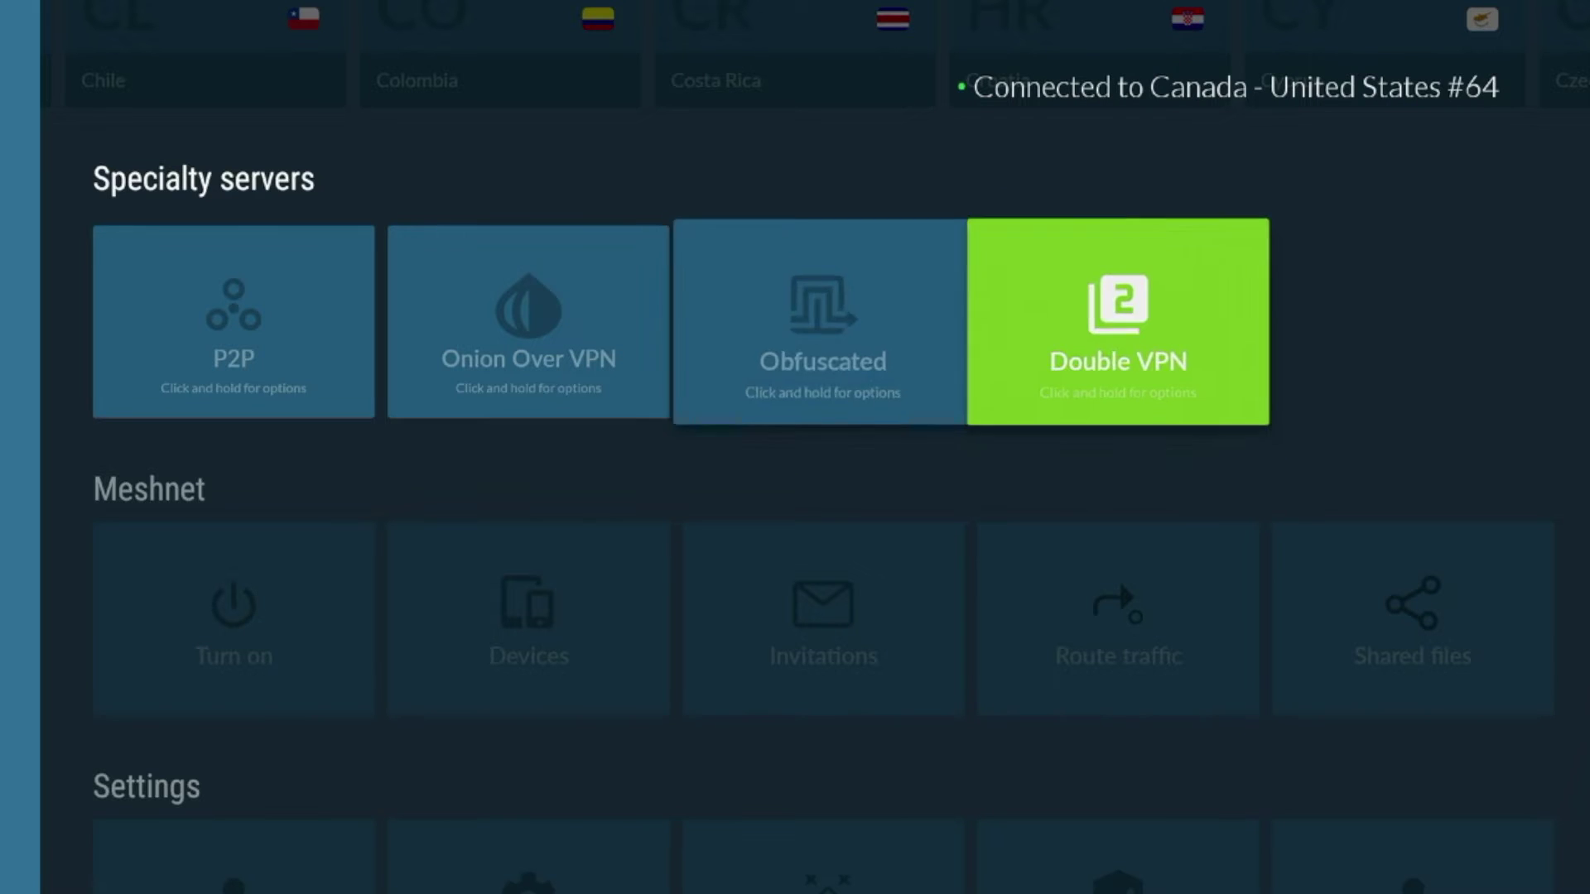
key("Right")
key("Left")
key("Left")
key("Left")
key("Right")
key("Right")
key("Right")
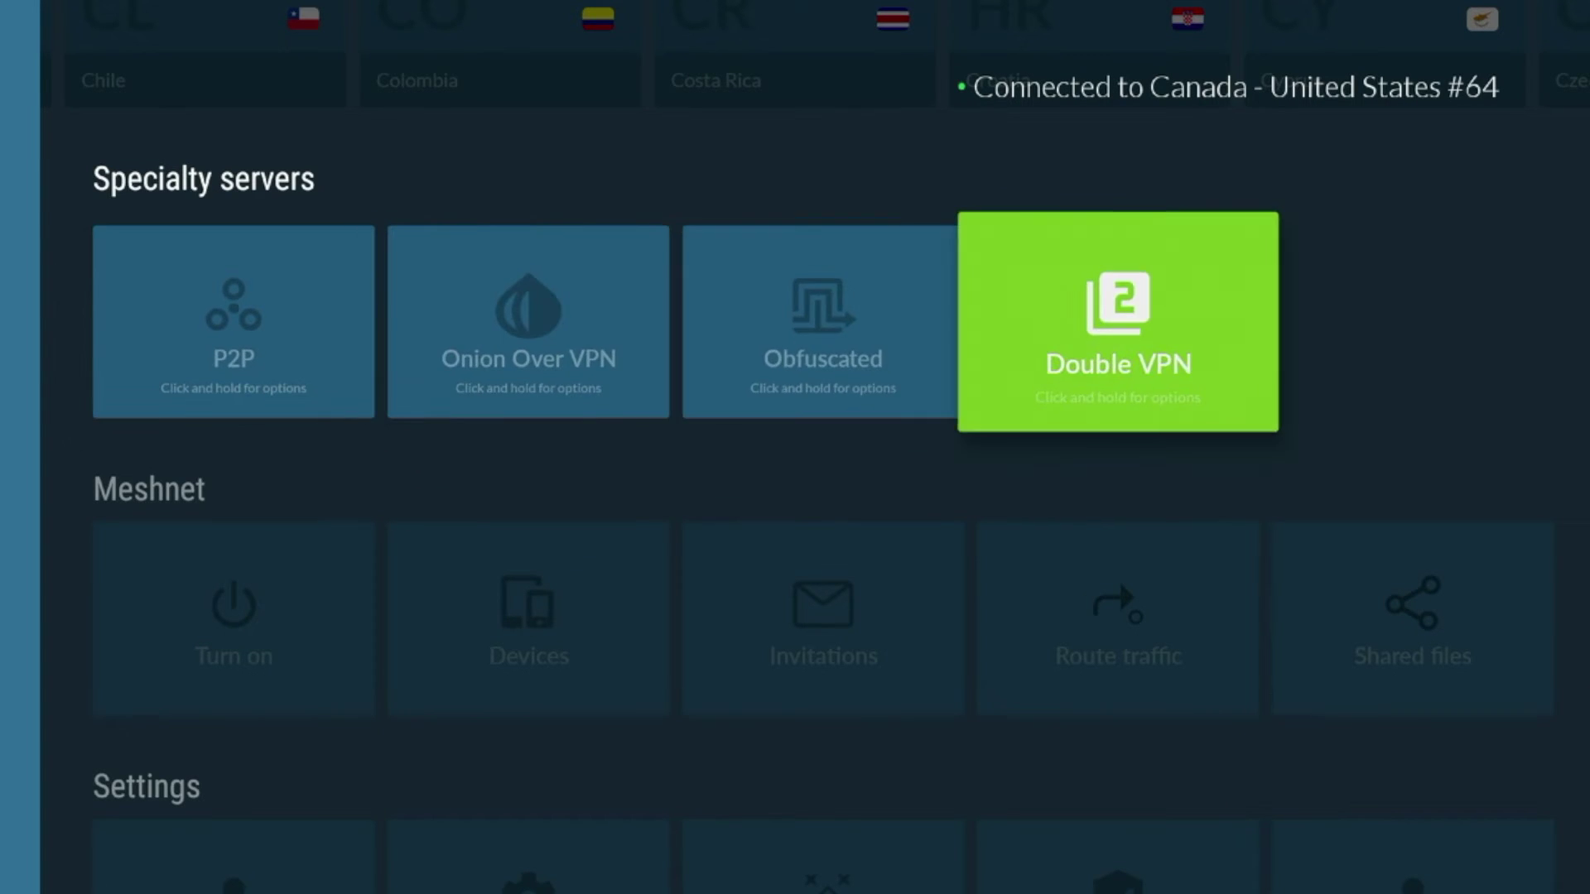
key("Left")
key("Left")
key("Left")
key("Left")
key("Right")
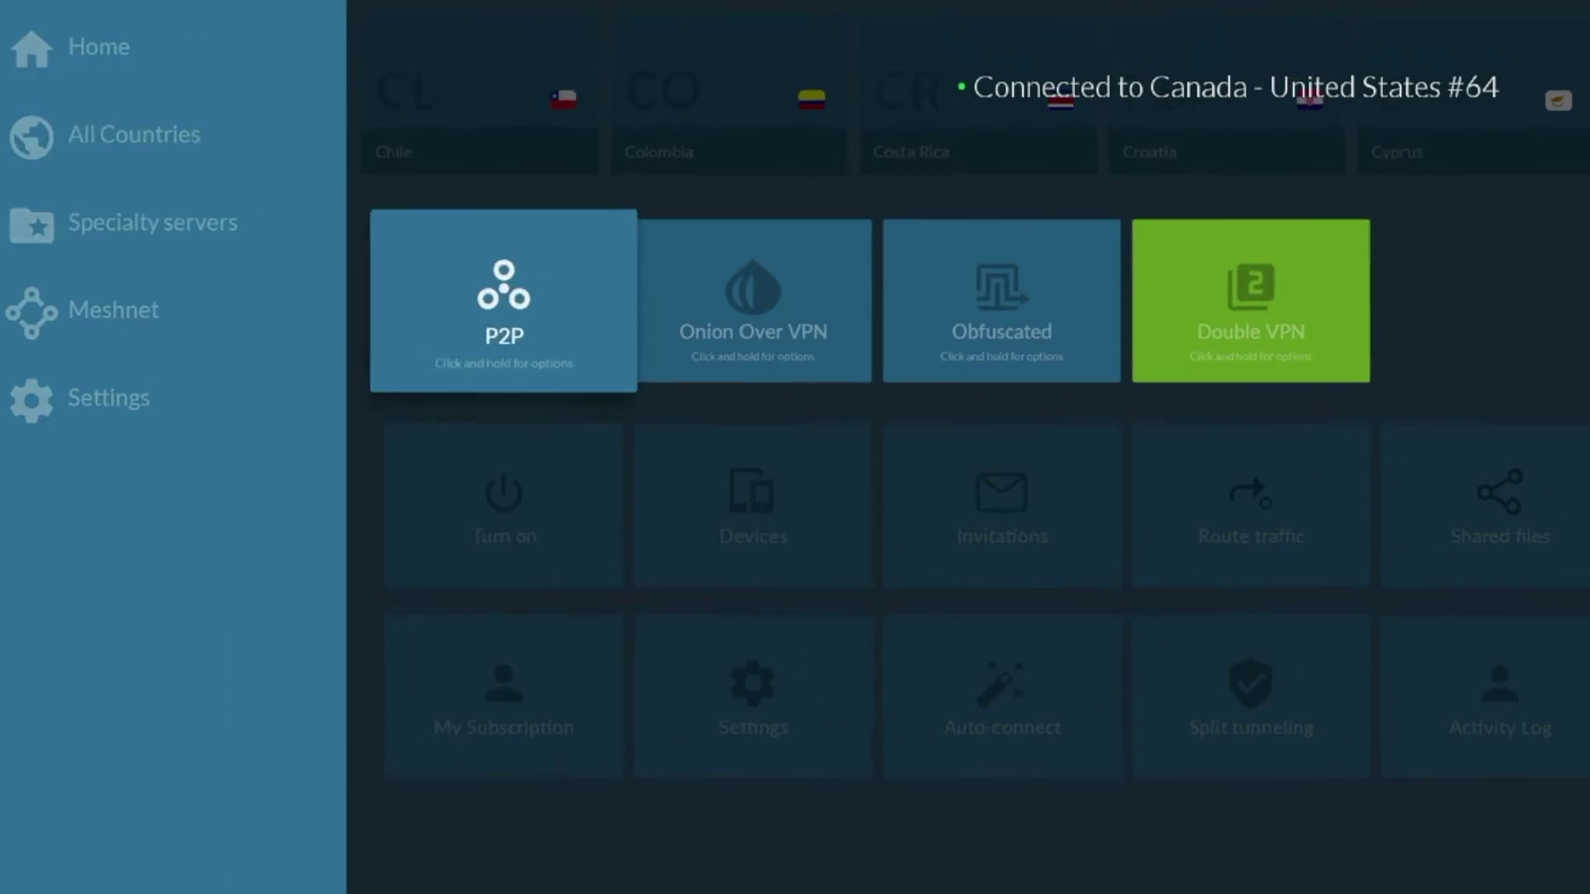
key("Right")
key("Right")
key("Left")
key("Left")
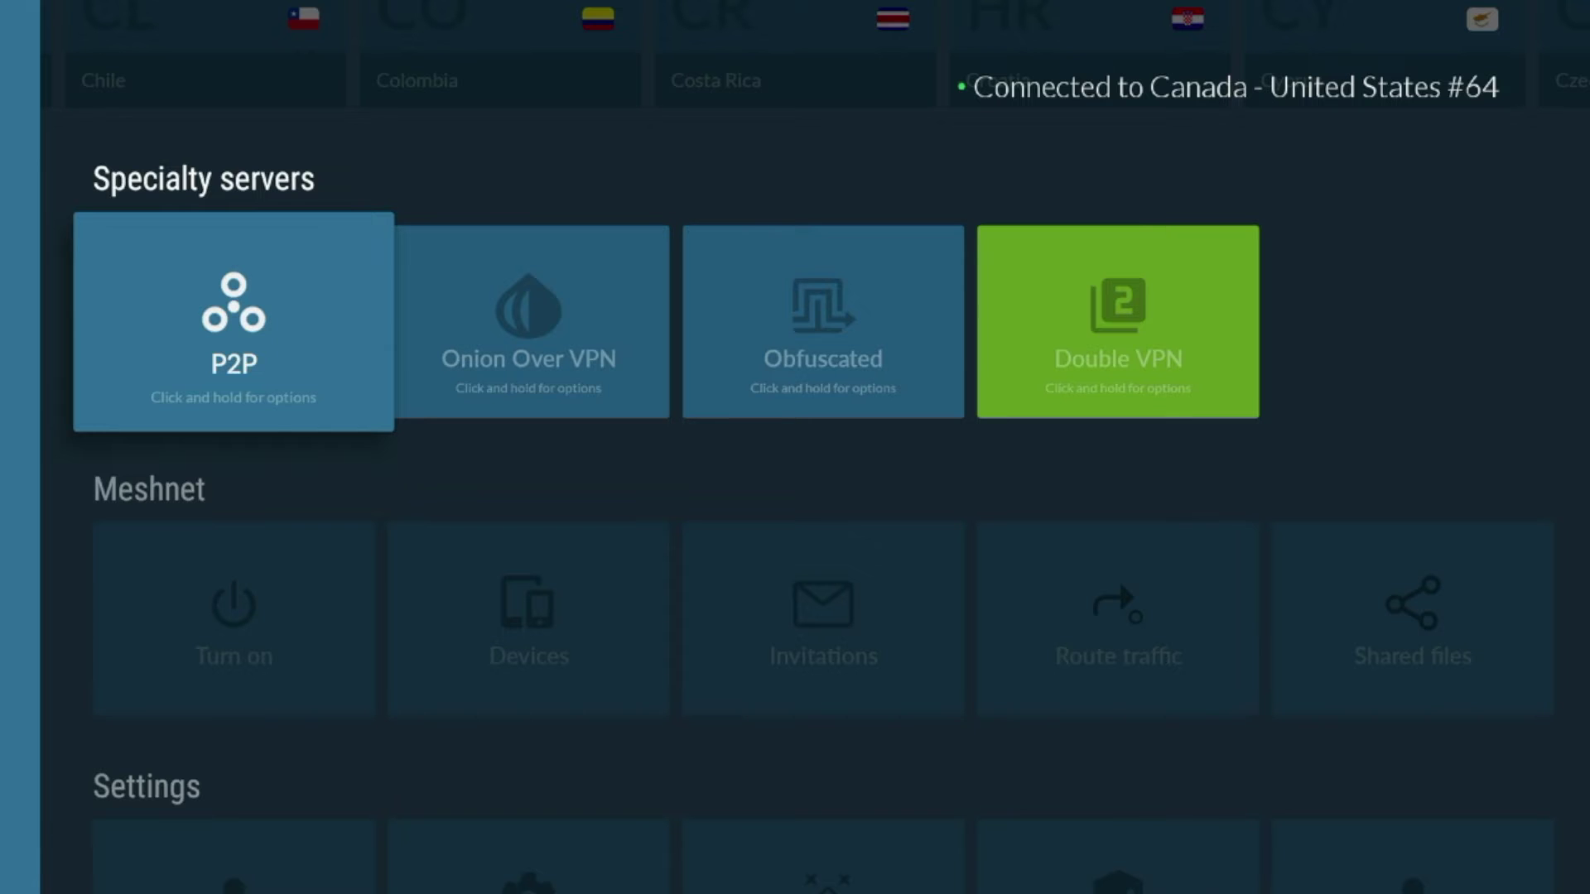
key("Down")
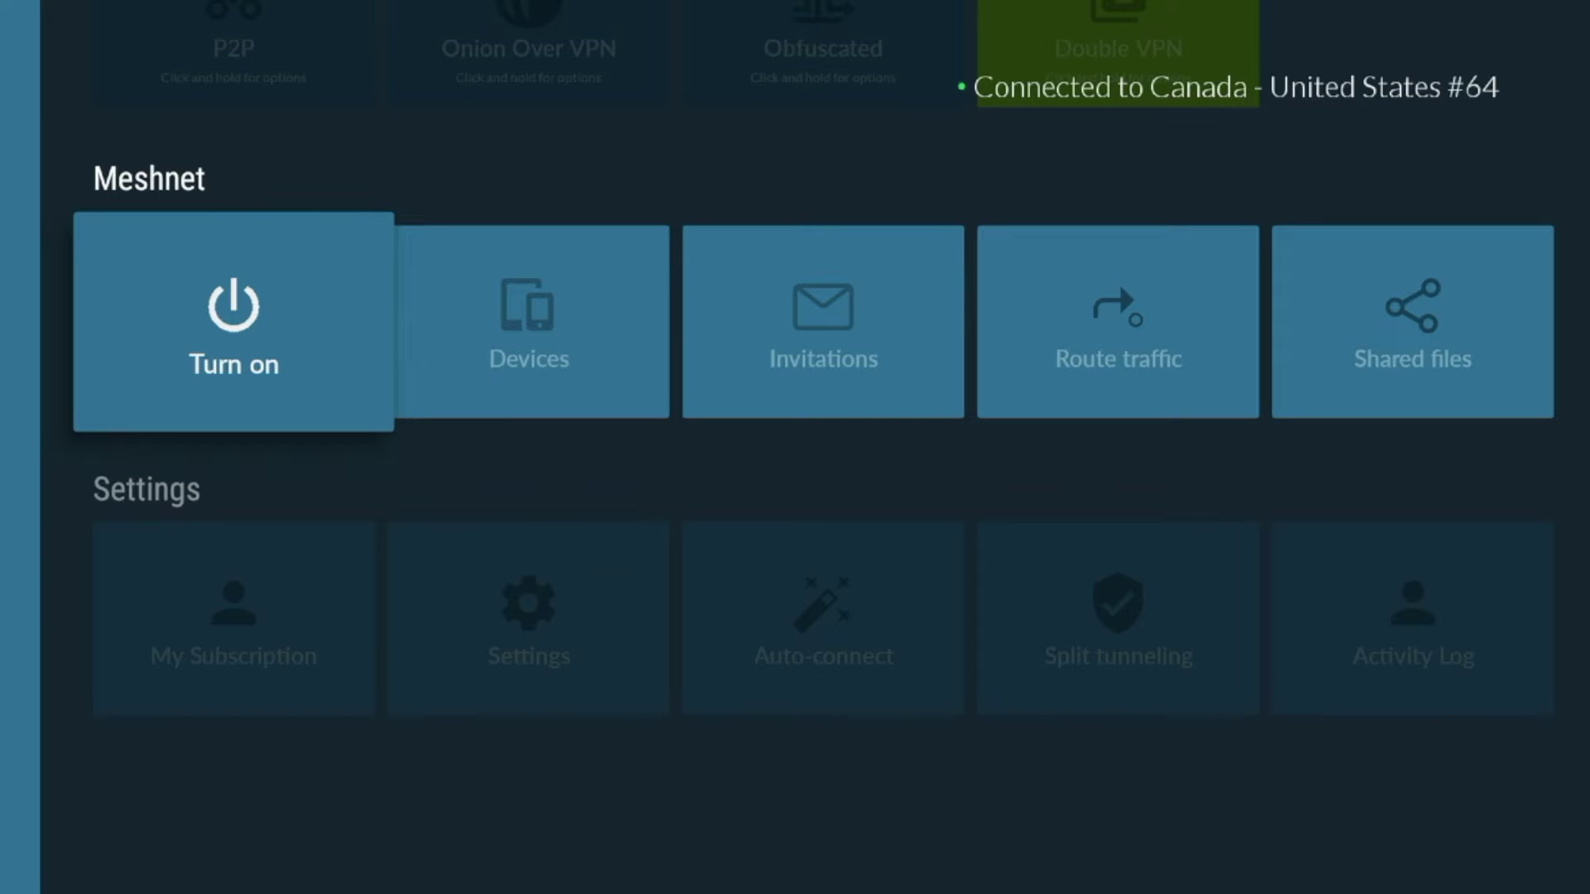
key("Right")
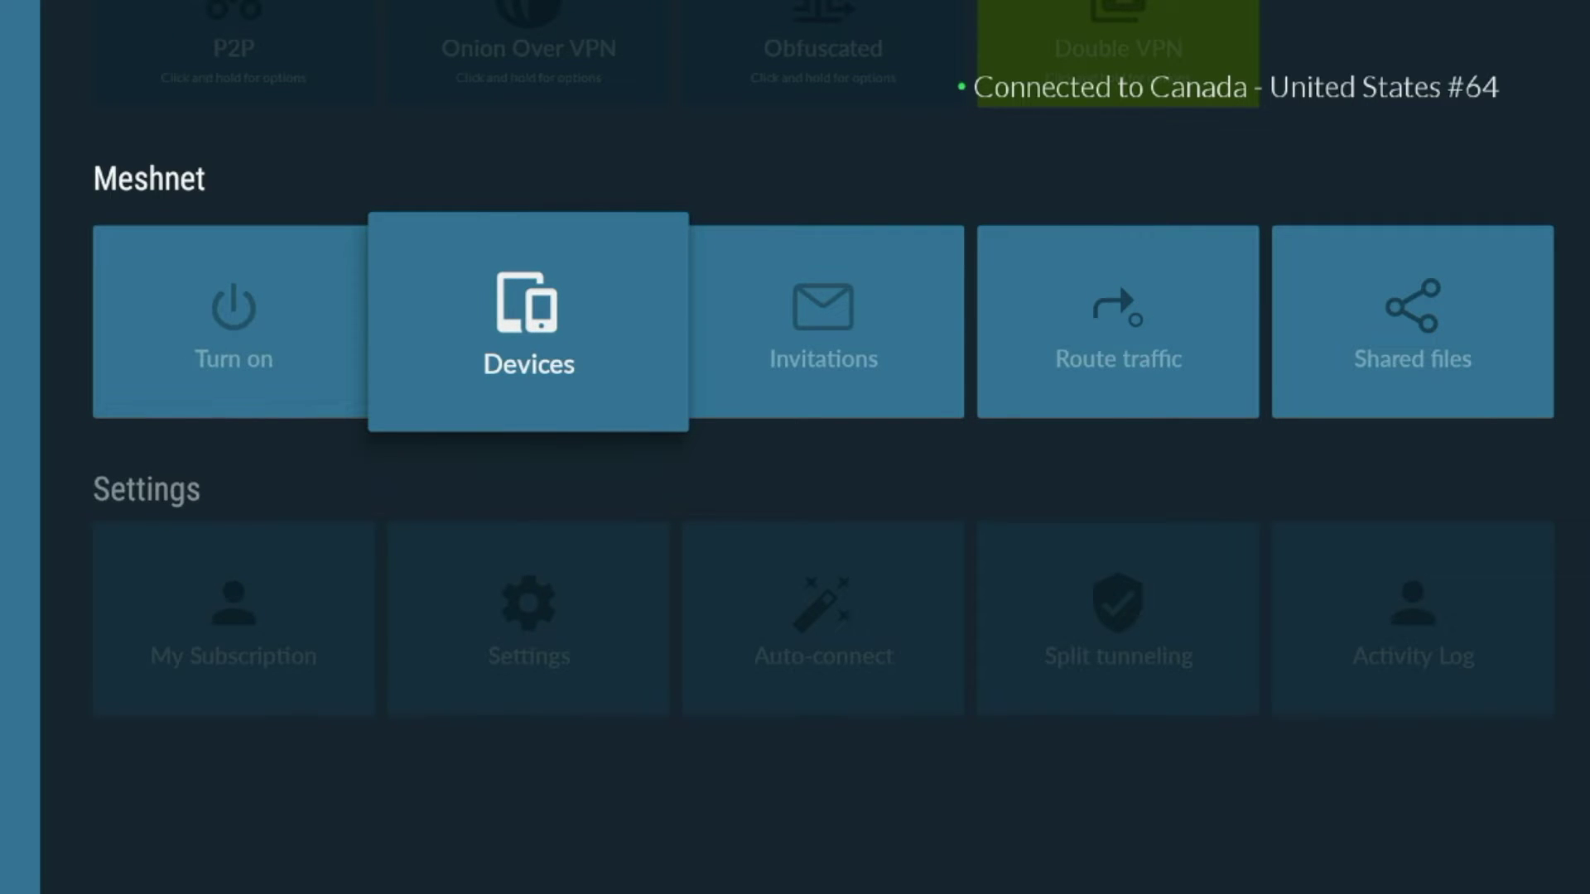
key("Right")
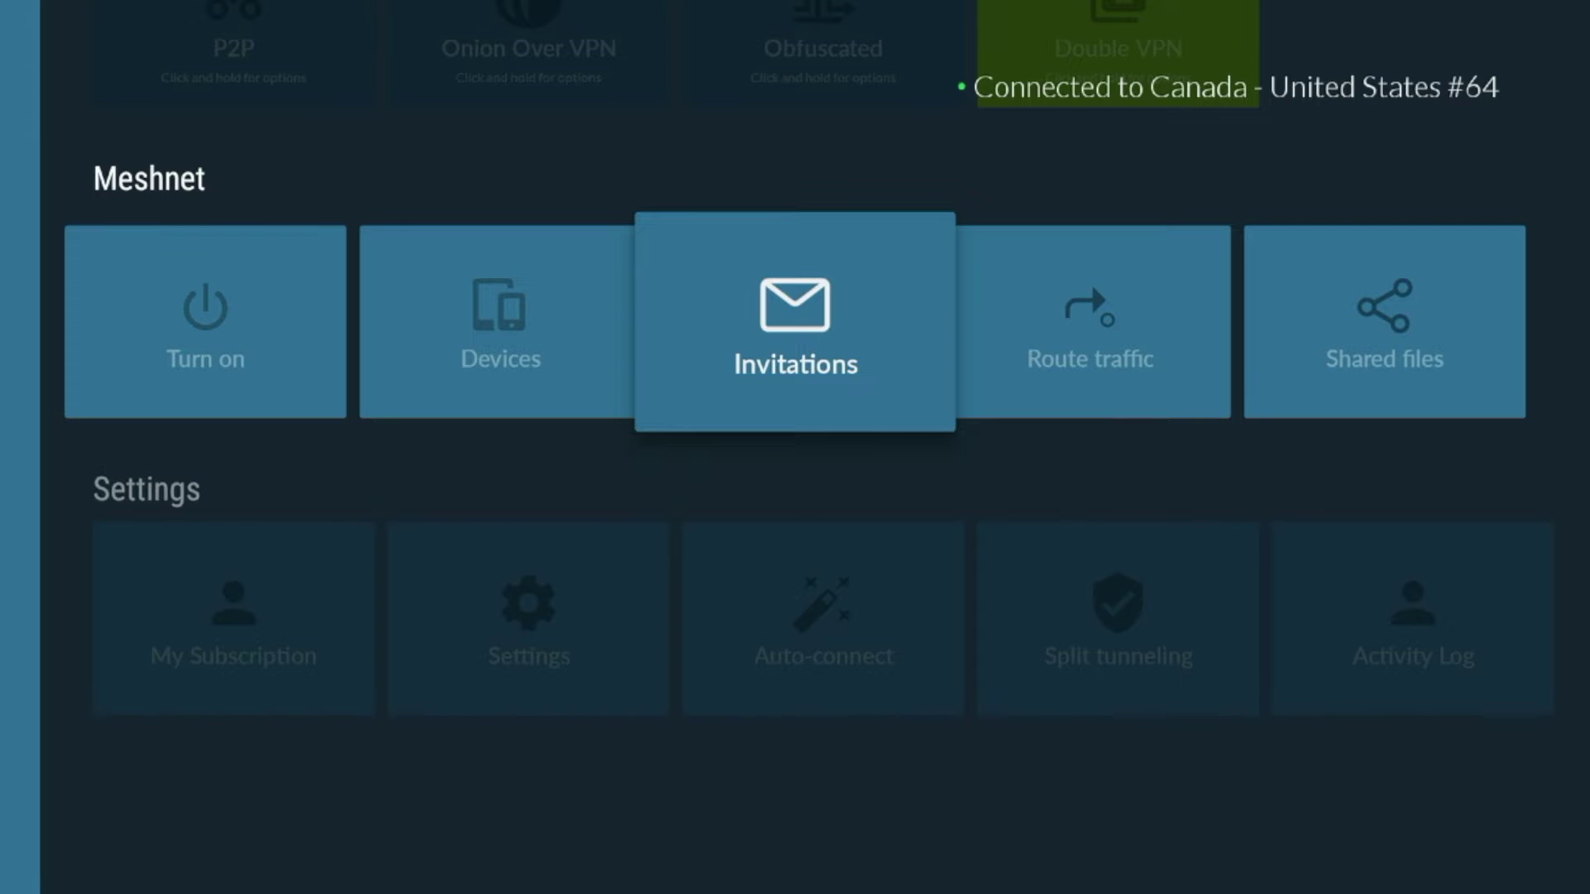
key("Right")
key("Right")
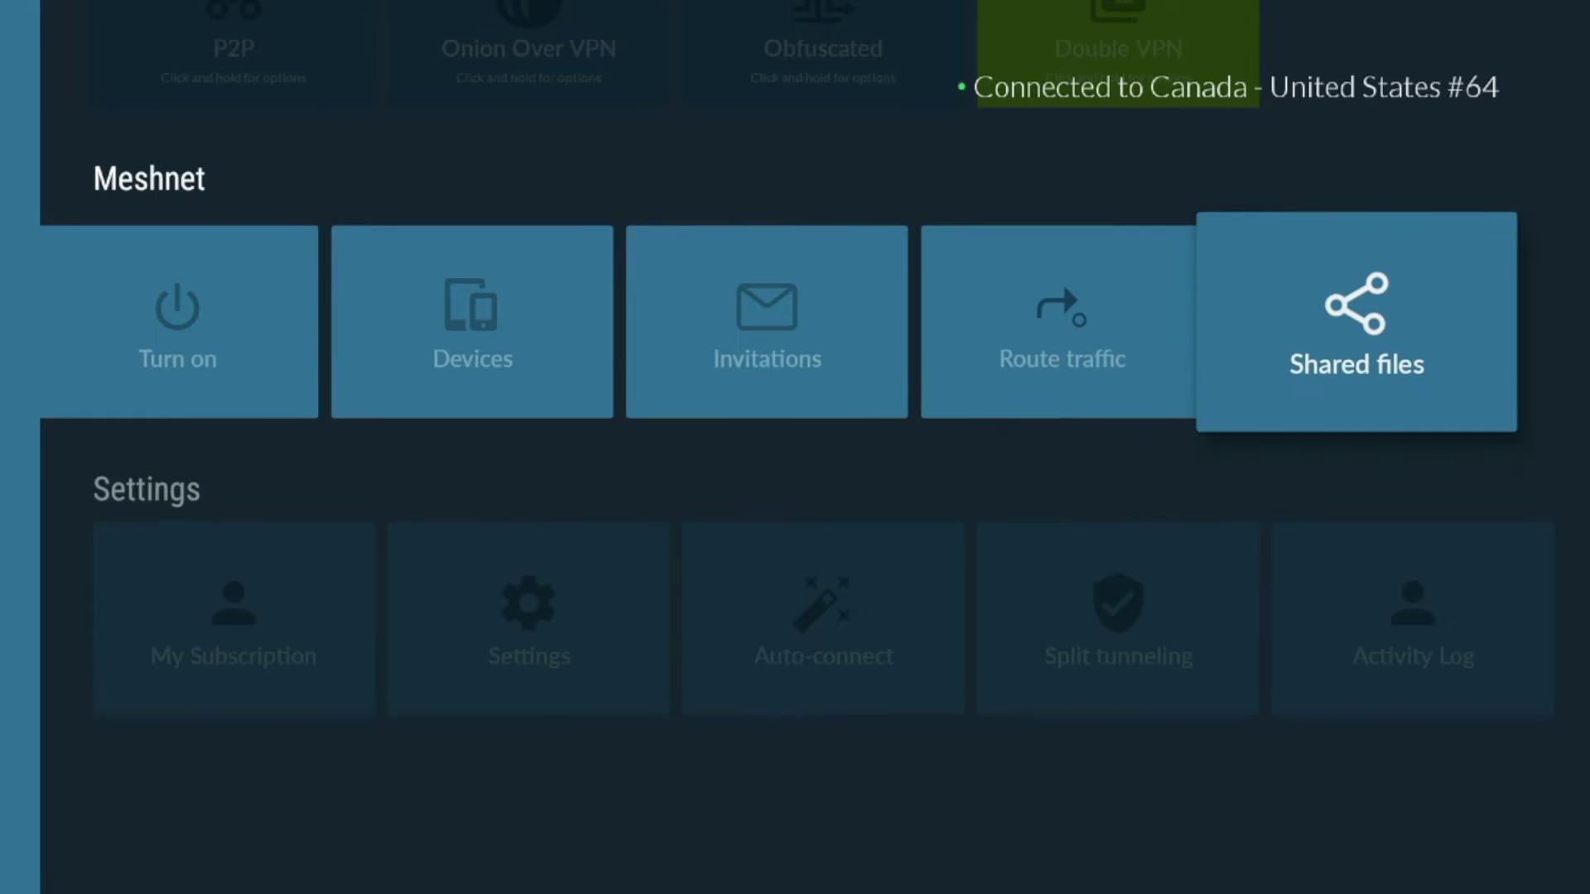
key("Left")
key("Left")
key("Left")
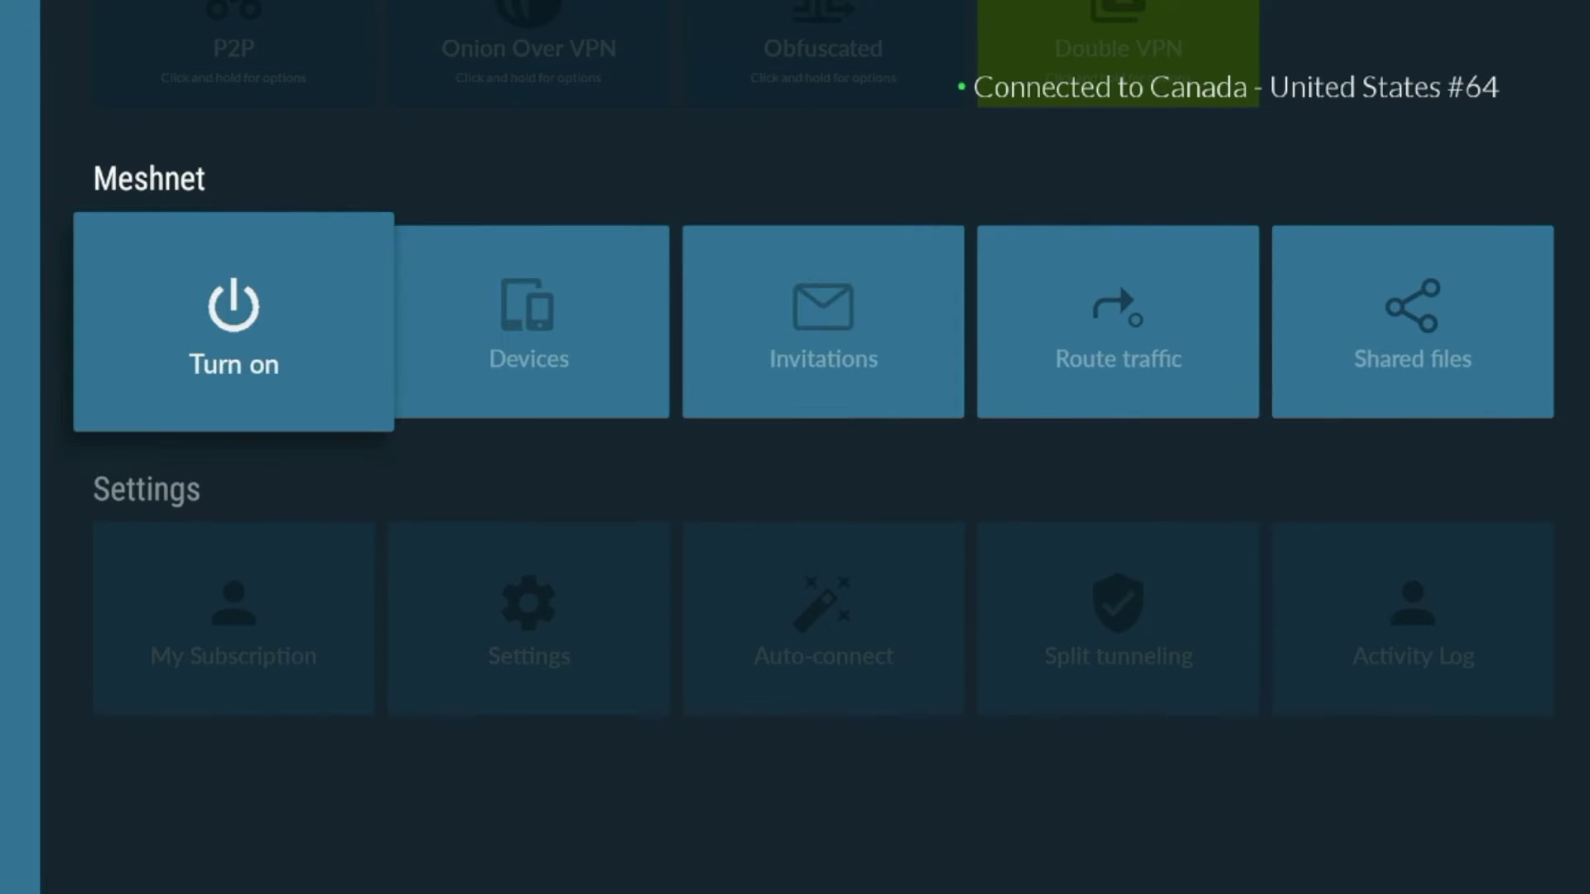
key("Right")
key("Right")
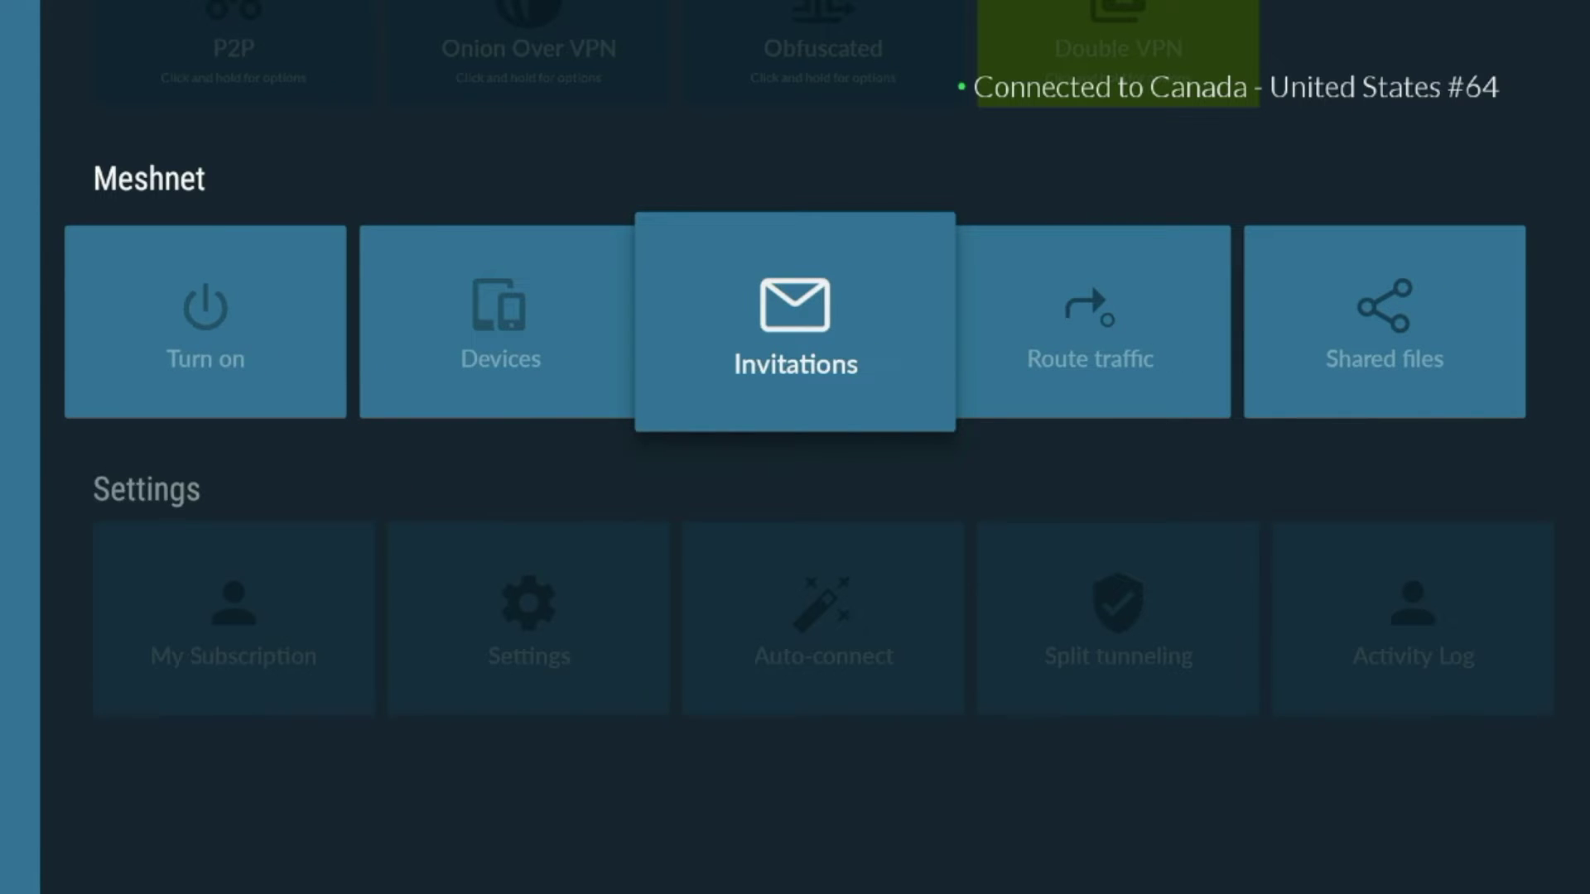
key("Right")
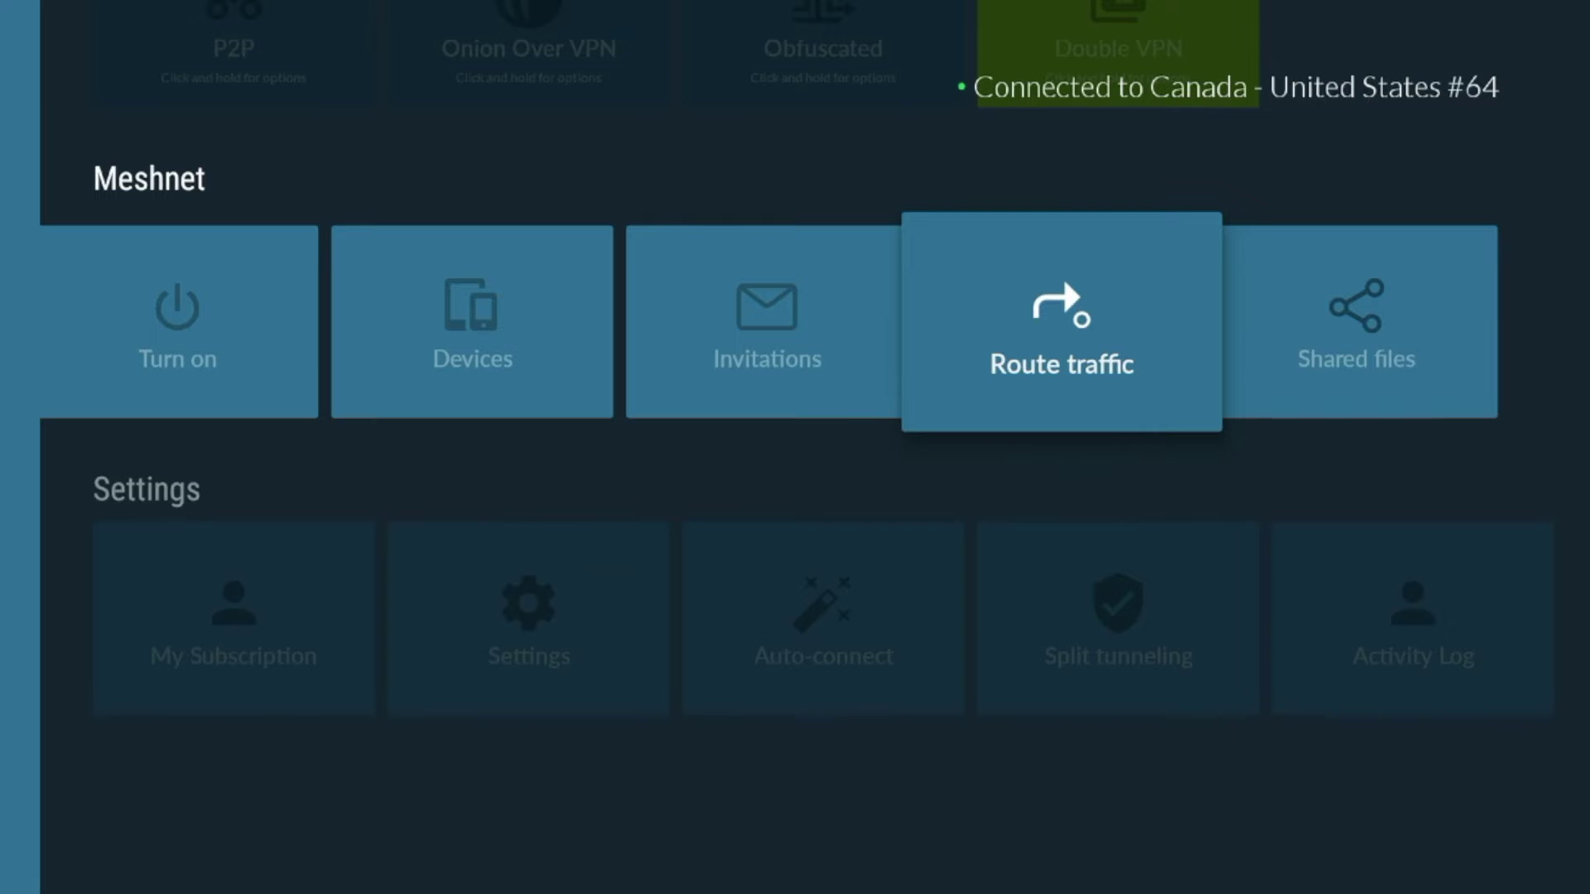
key("Right")
key("Left")
key("Left")
key("Left")
key("Left")
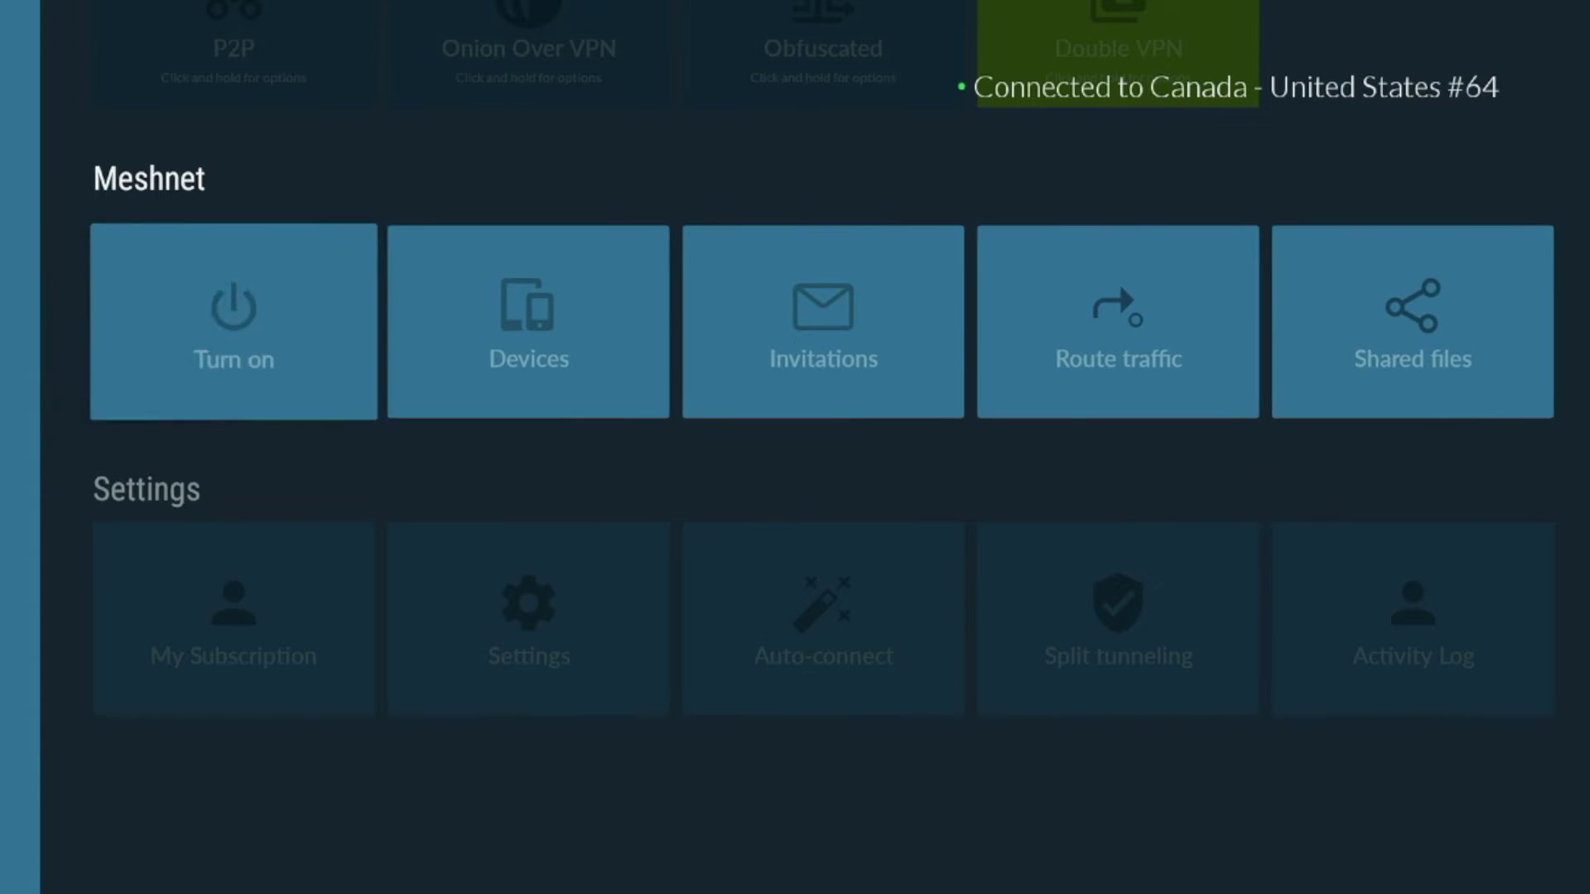
key("Left")
key("Right")
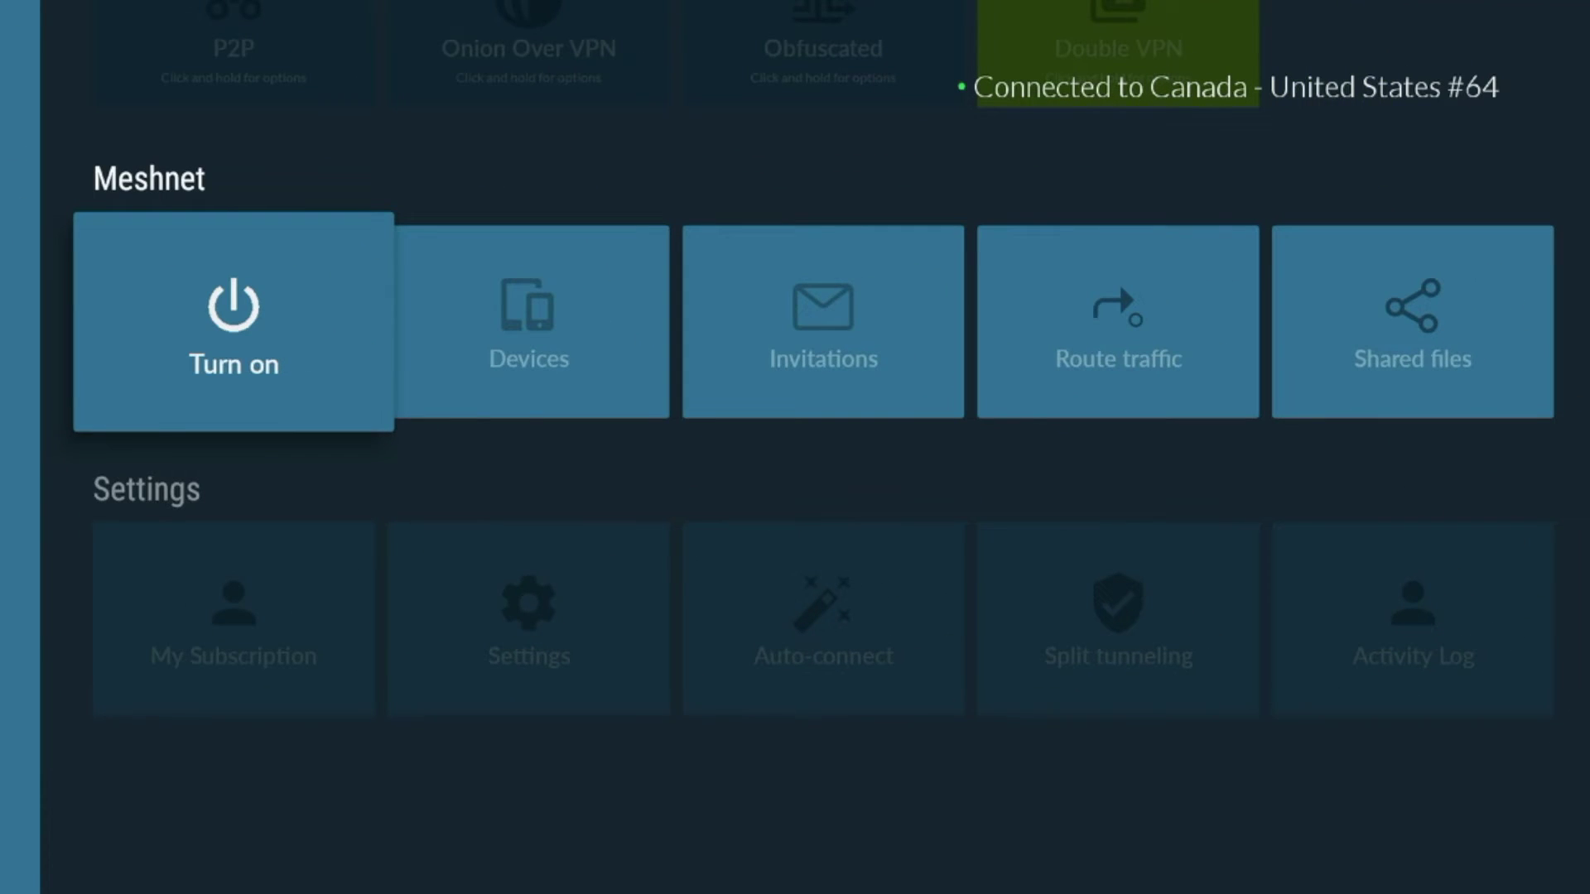
key("Down")
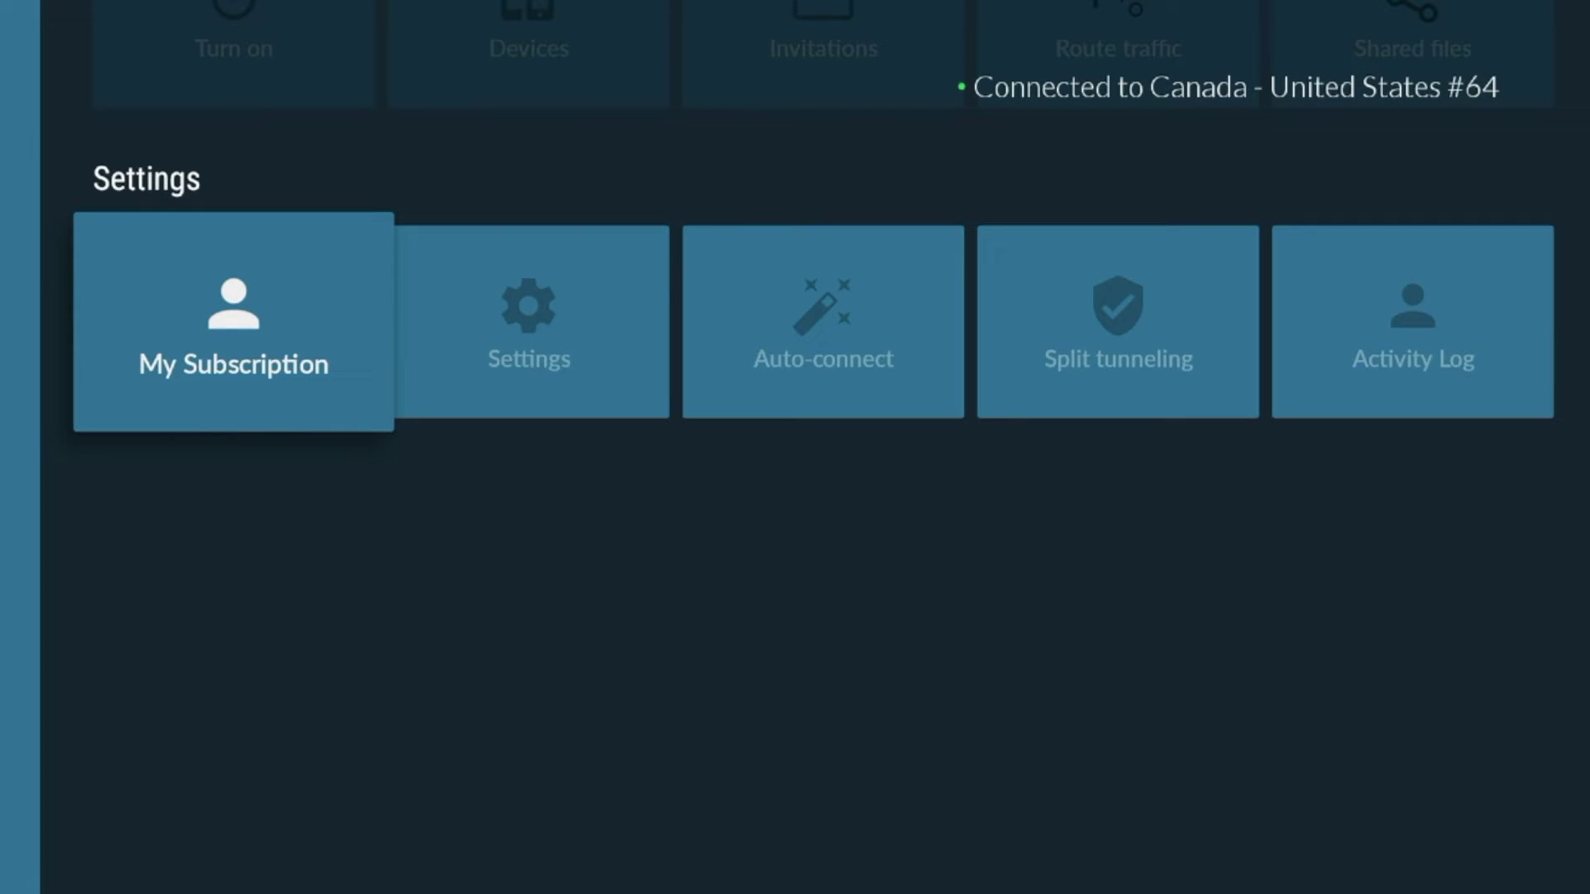
Browse NordVPN's Auto-connect, Split tunneling and Activity Log options
key("Right")
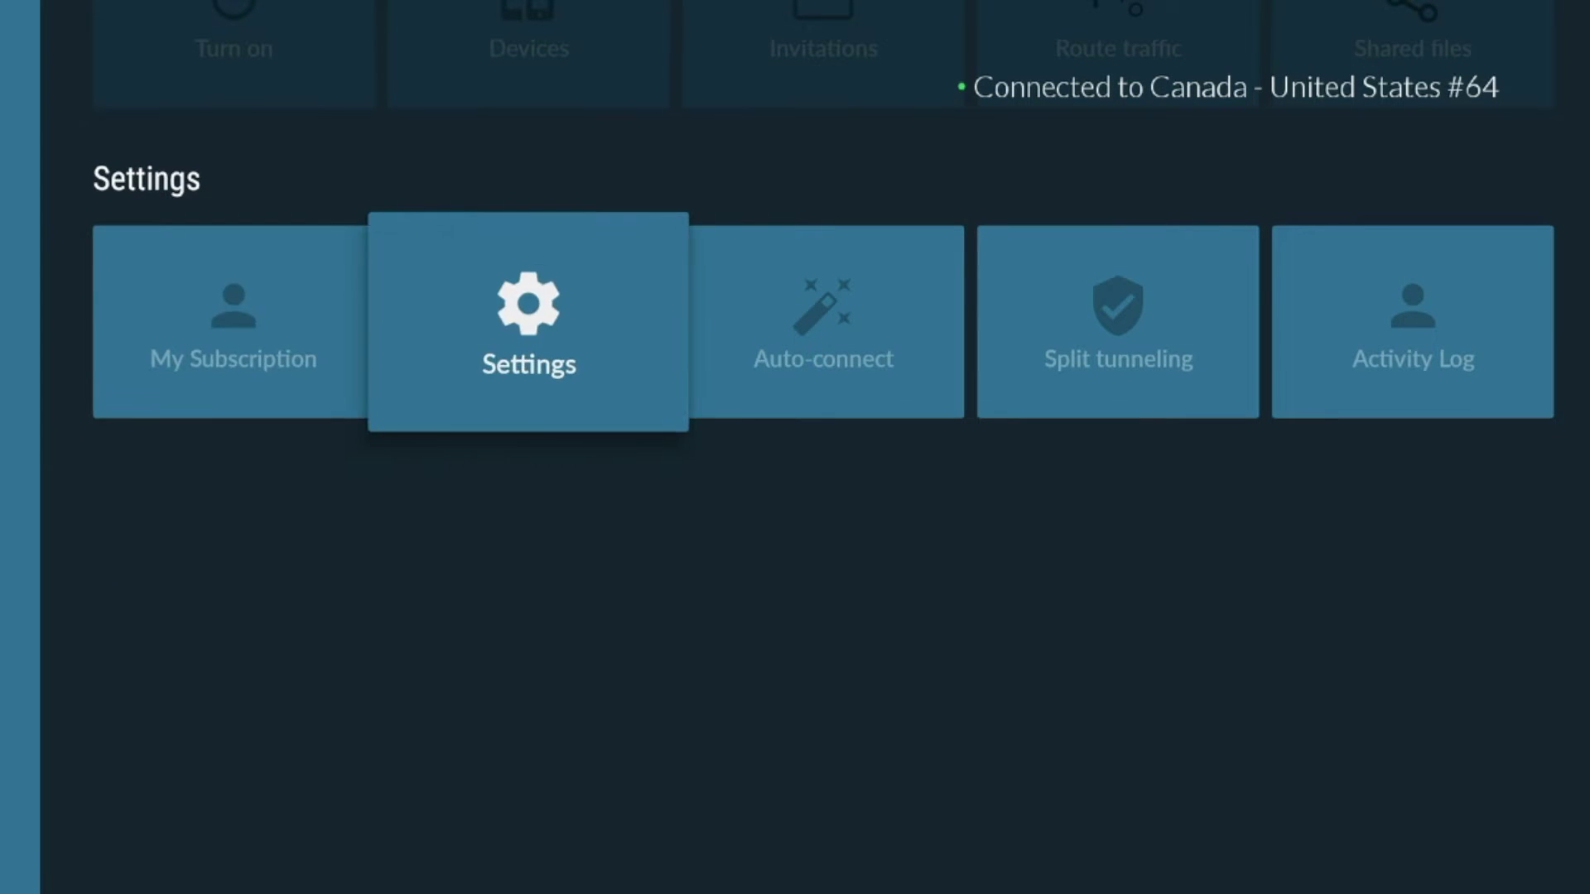
key("Right")
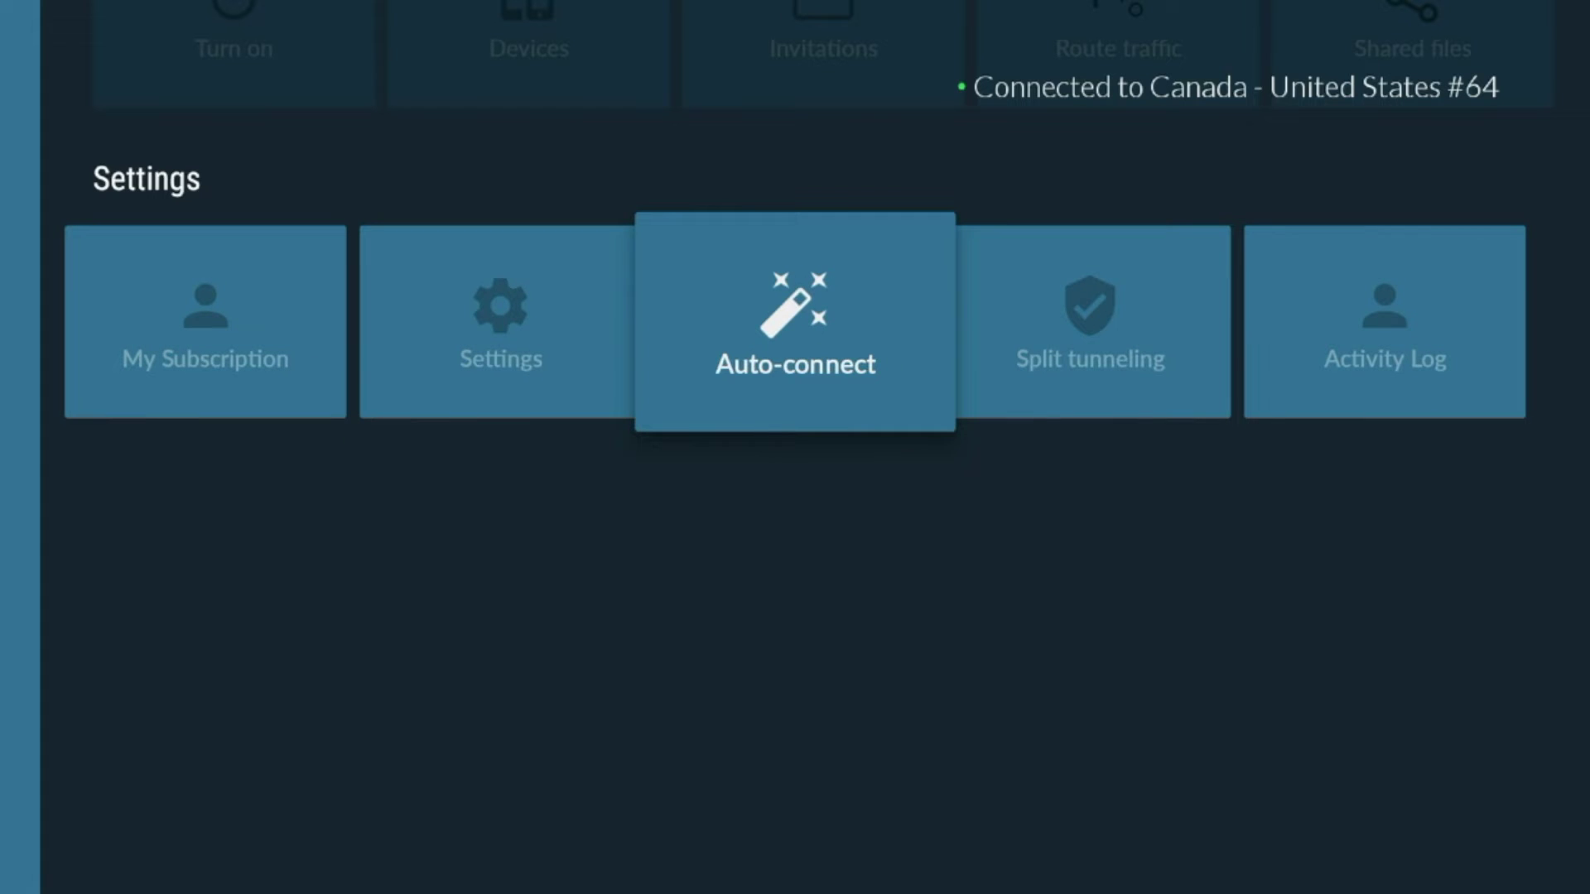
key("Right")
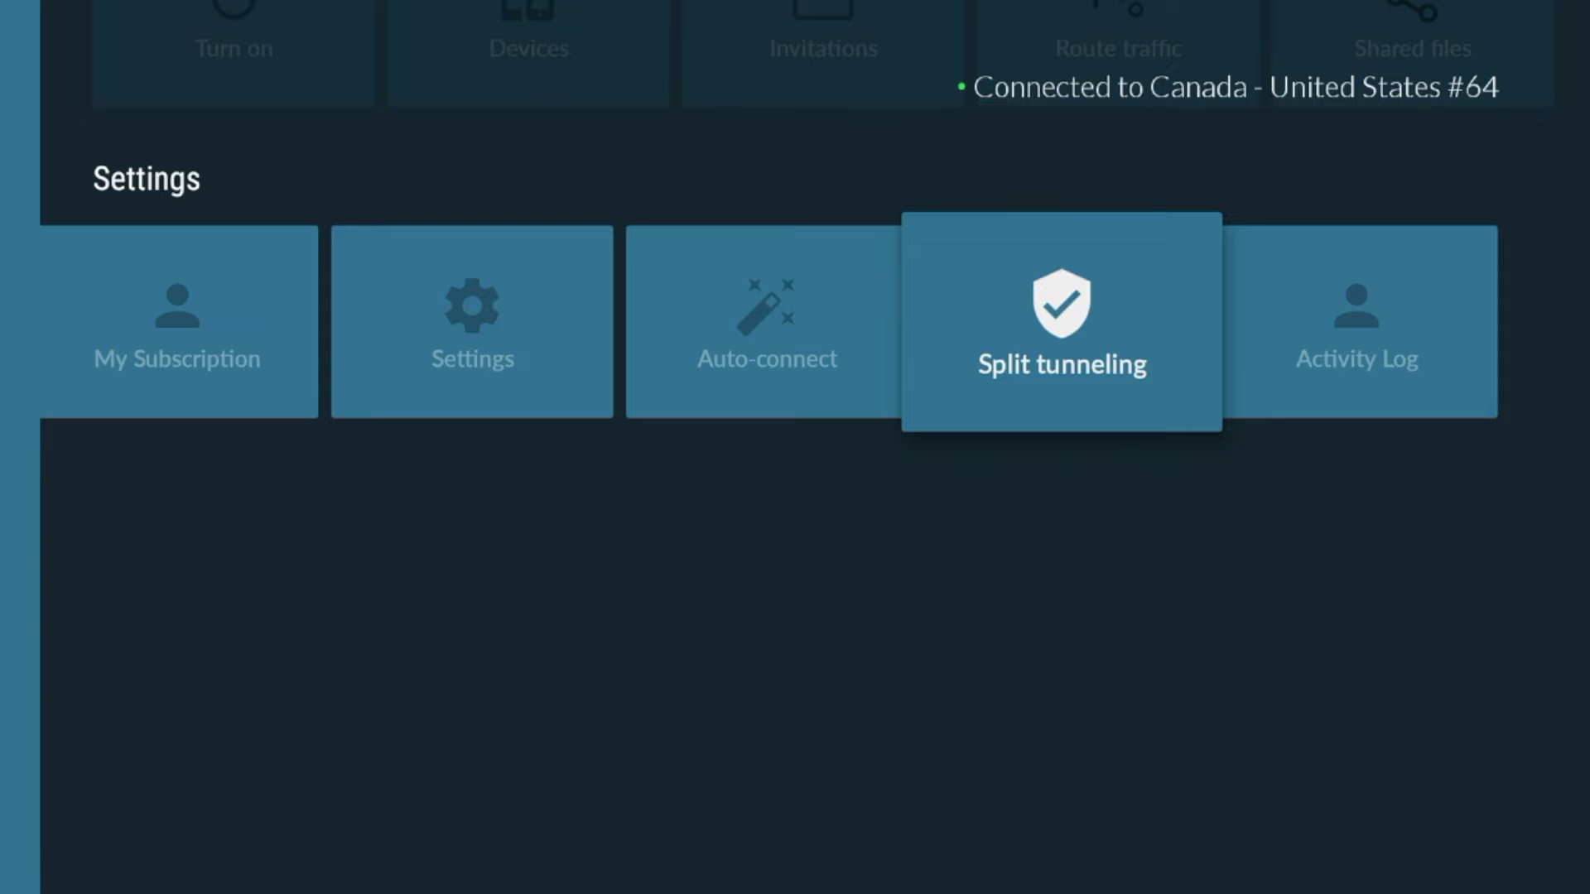
key("Right")
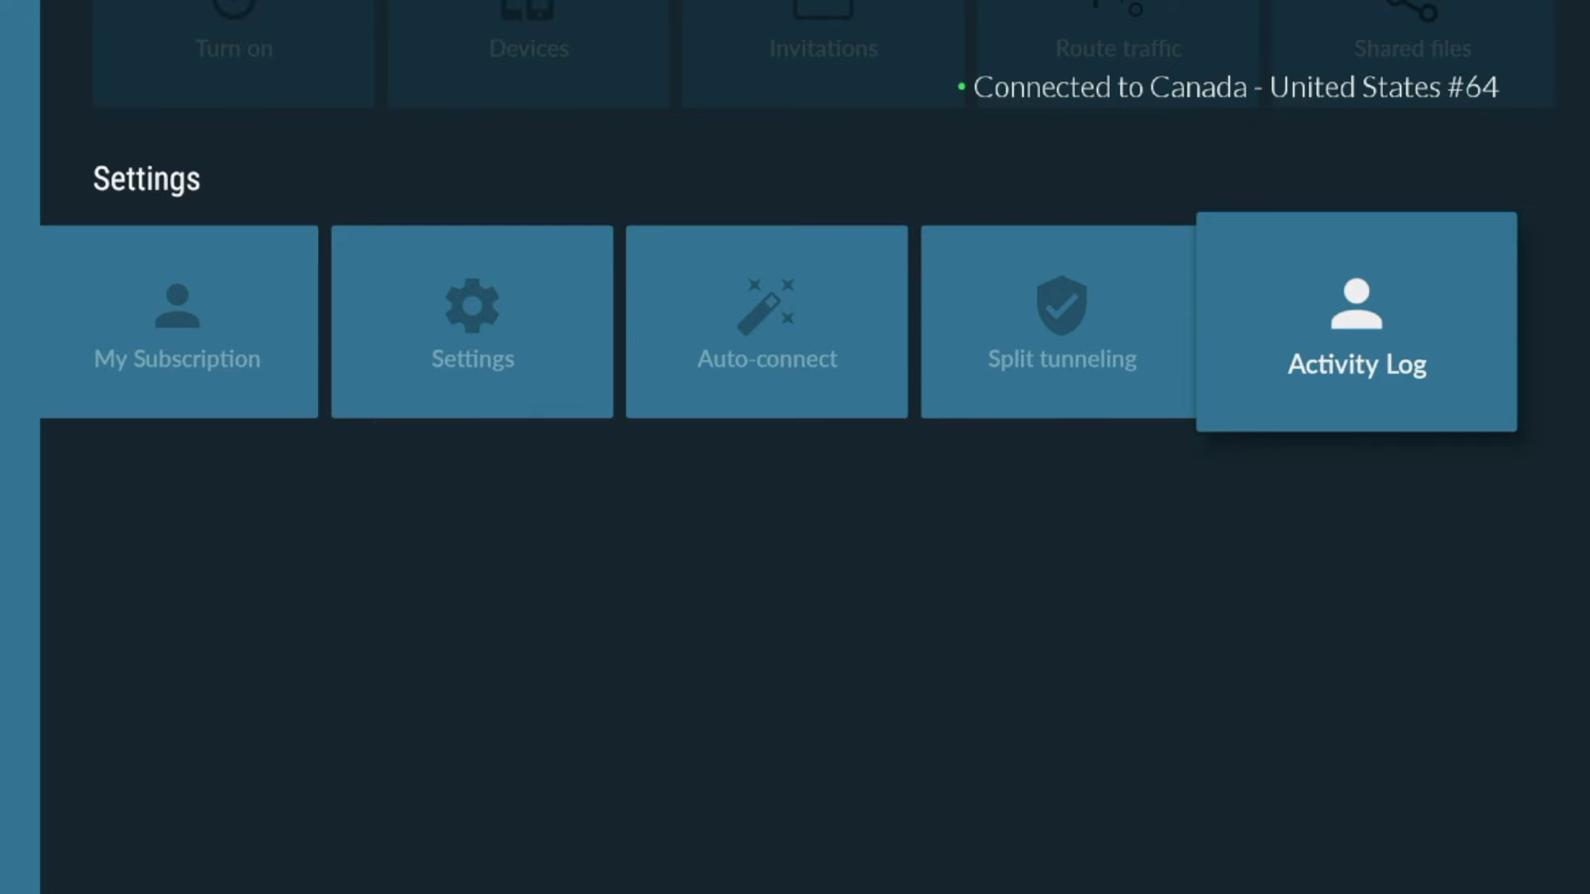
Open NordVPN's Settings screen
key("Left")
key("Left")
key("Left")
key("Left")
key("Right")
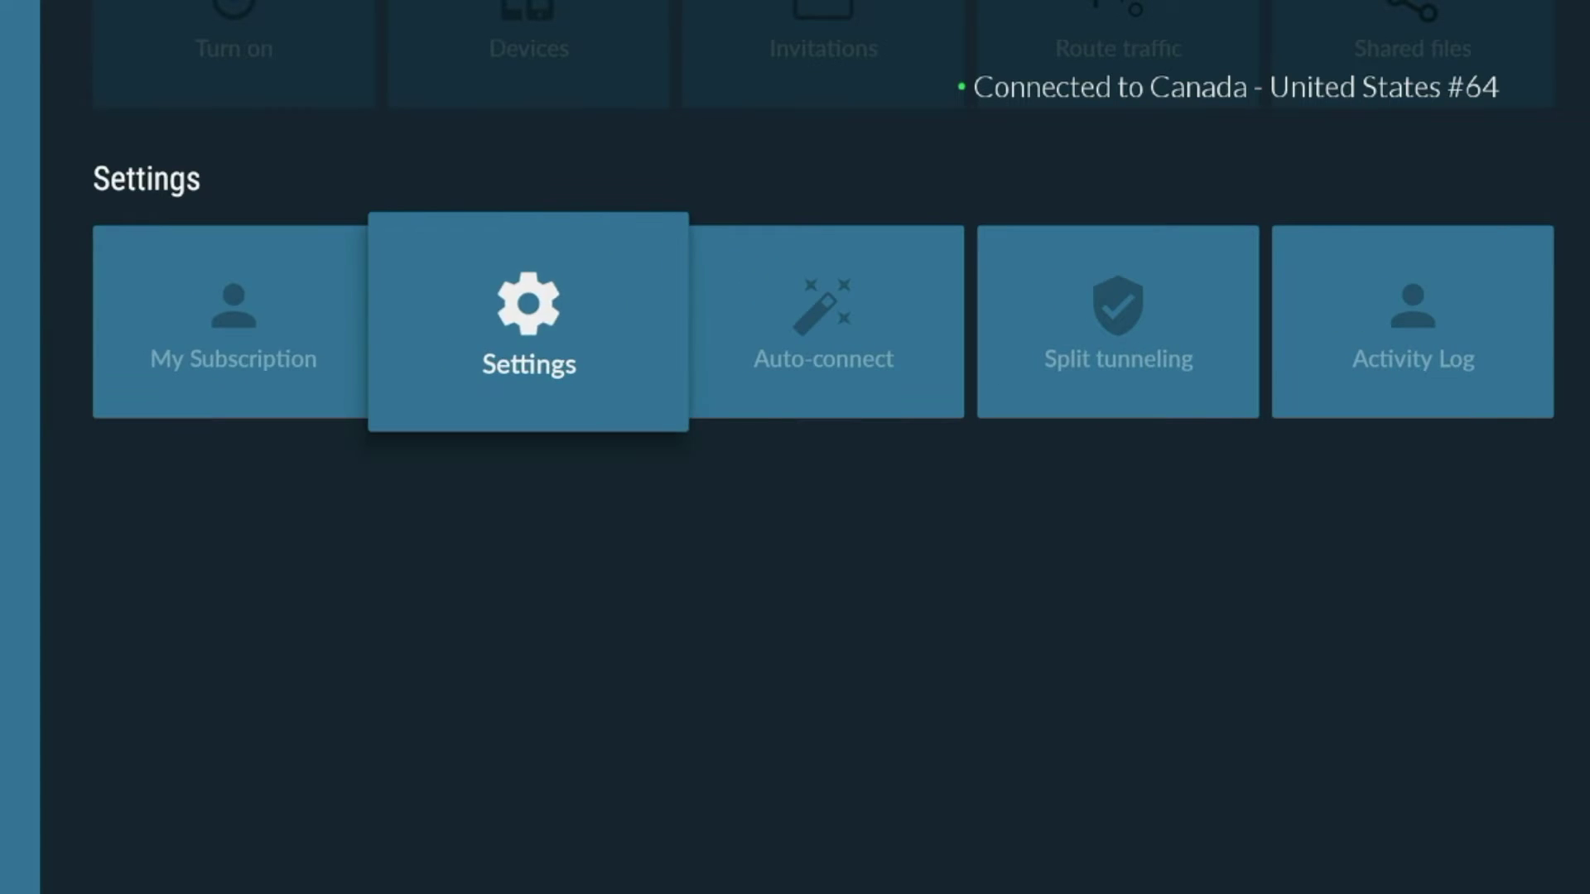
key("Return")
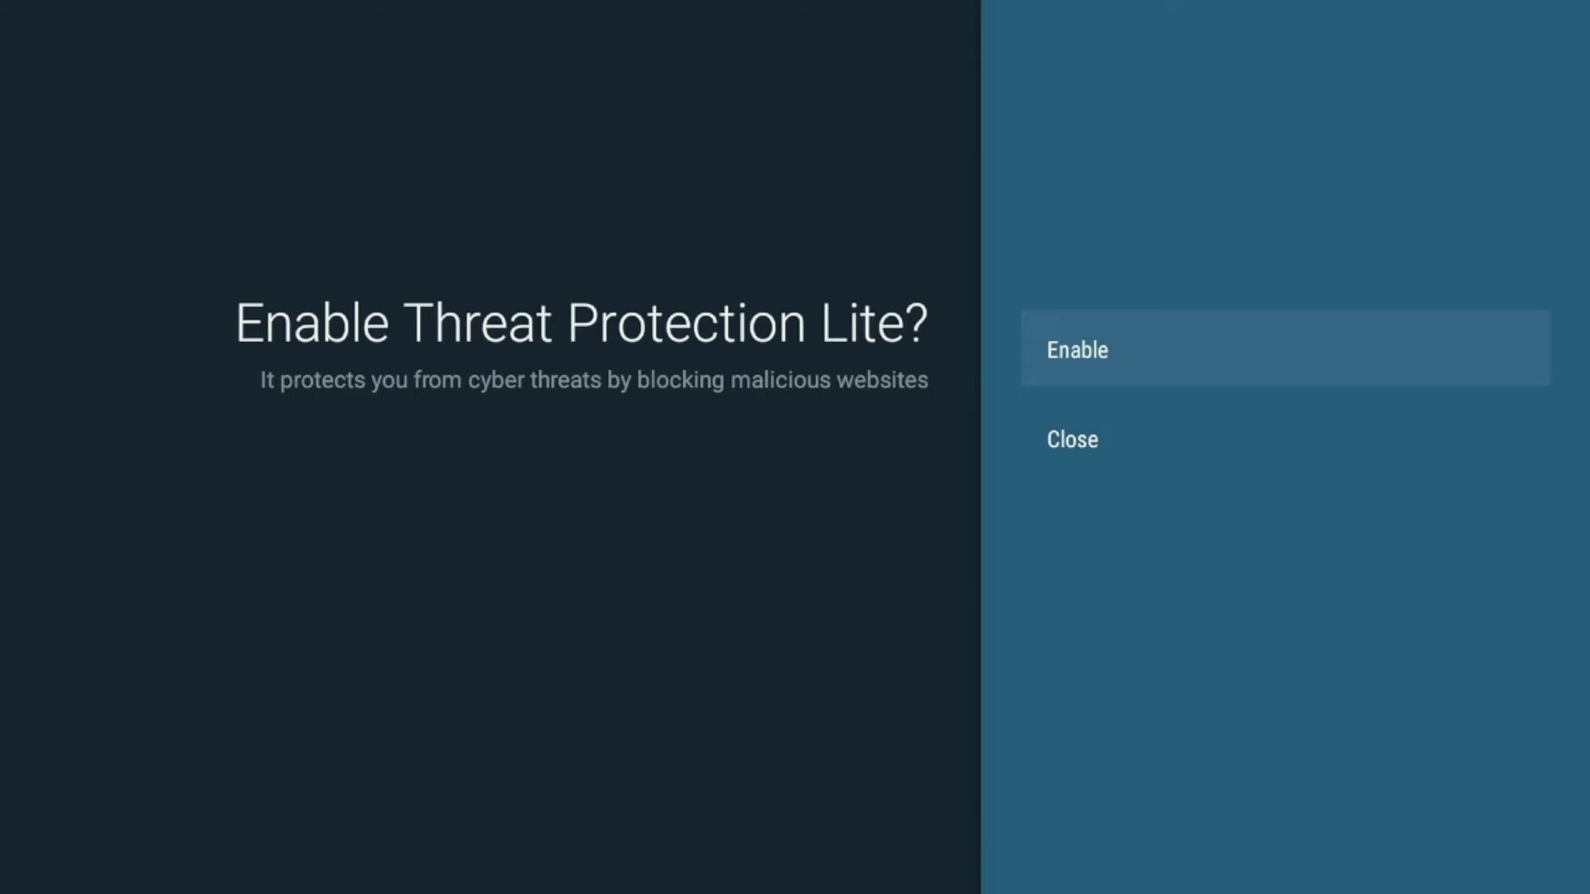
Dismiss the Threat Protection Lite prompt, leaving it off, and move to the Protocol setting
key("Down")
key("Up")
key("Escape")
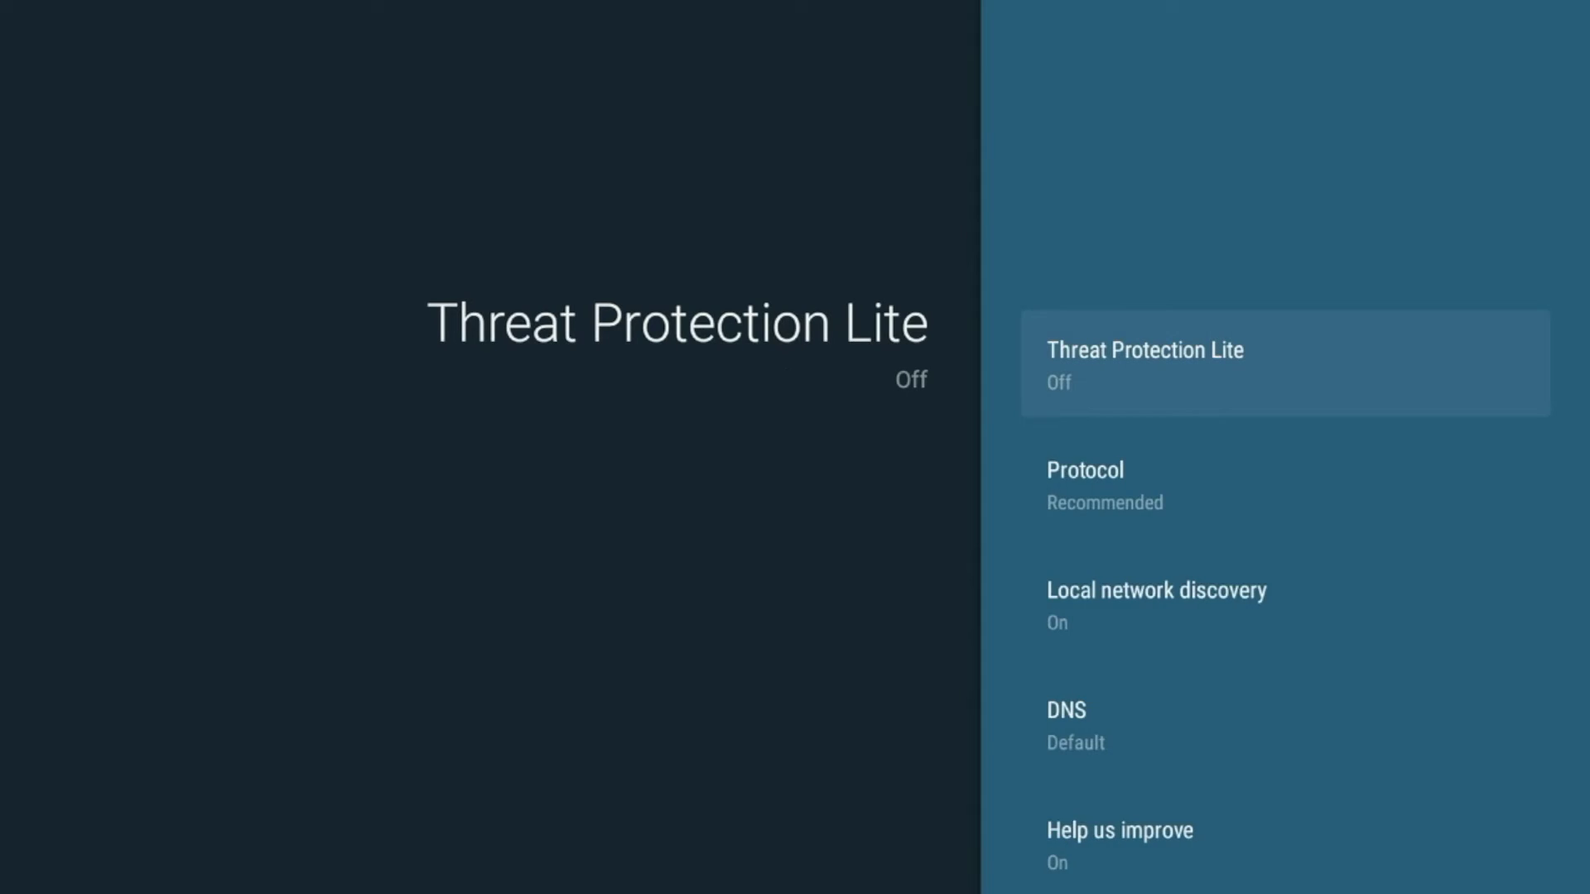
key("Down")
Change the VPN protocol from Recommended to NordLynx
key("Return")
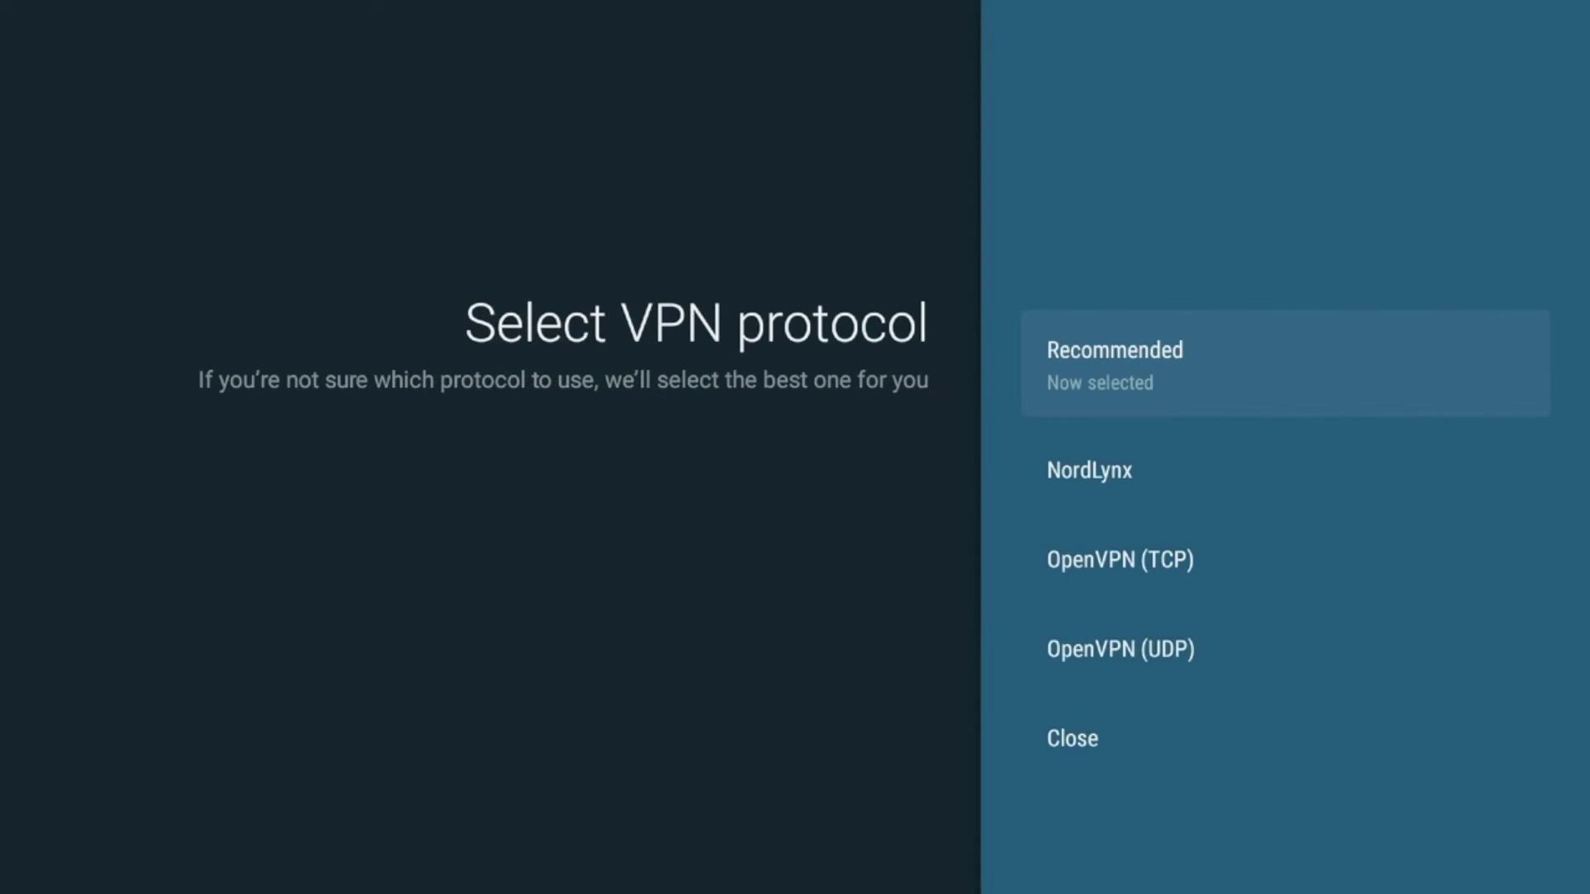
key("Down")
key("Up")
key("Down")
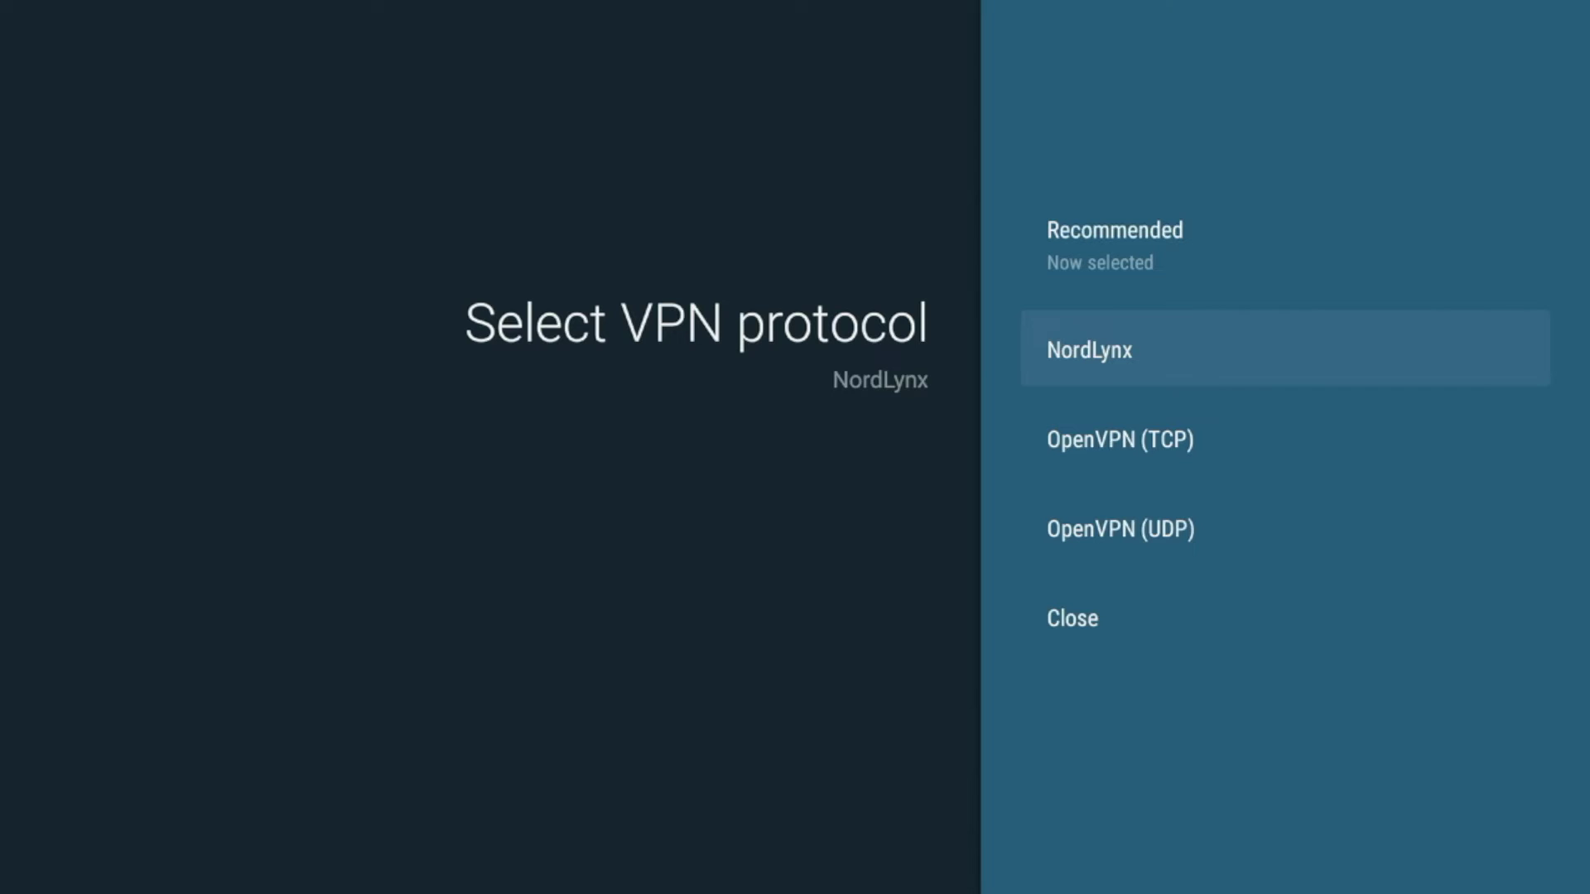
key("Up")
key("Down")
key("Up")
key("Down")
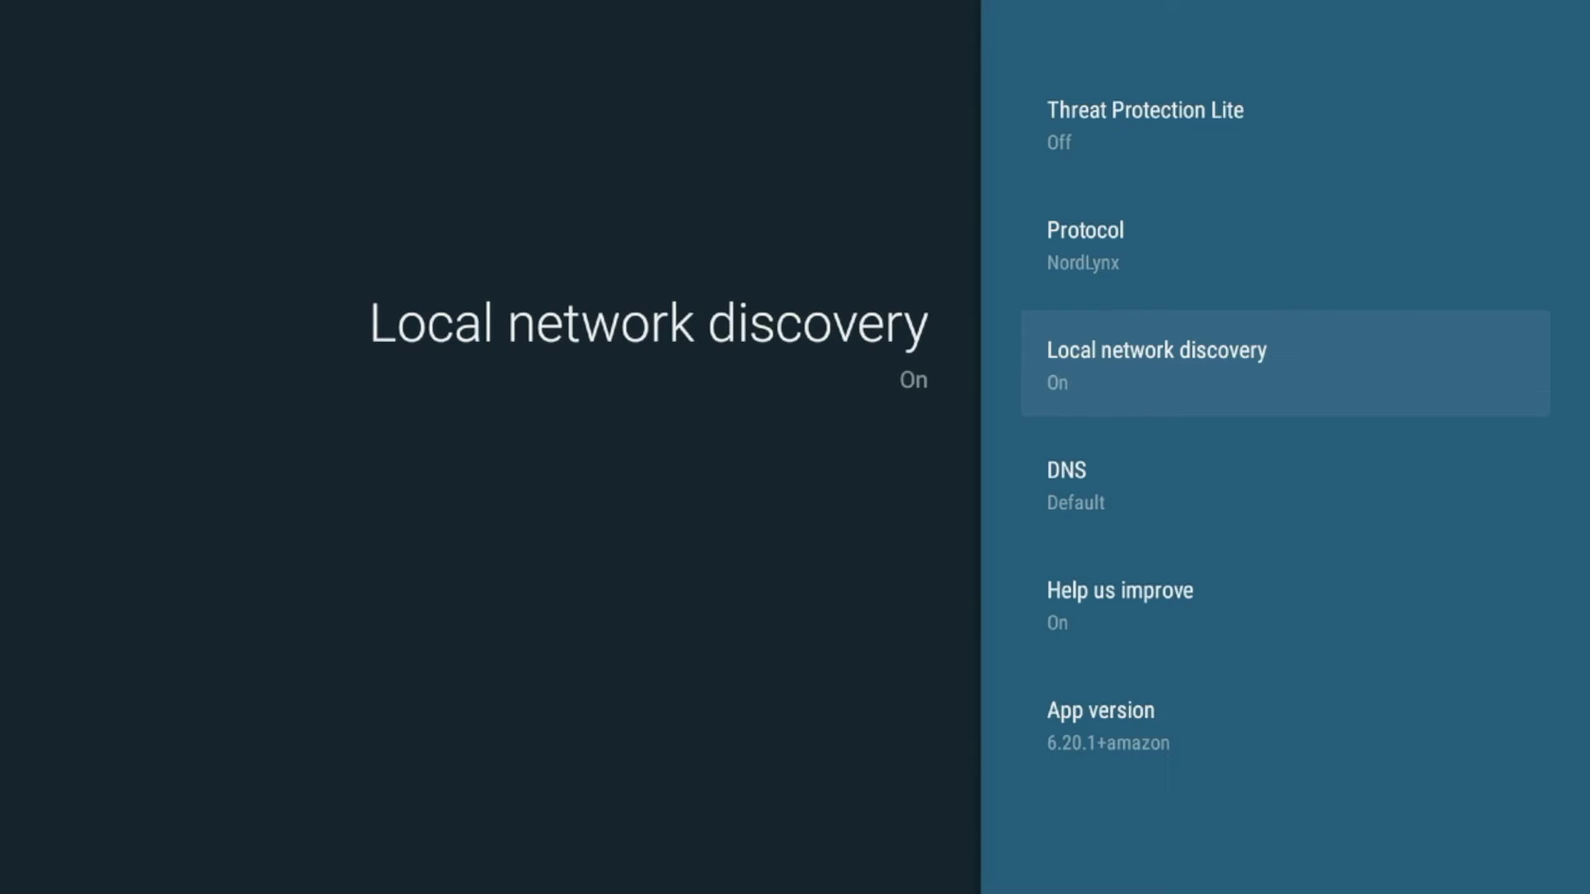
Open the DNS server setting and leave it unchanged, returning toward Protocol
key("Down")
key("Return")
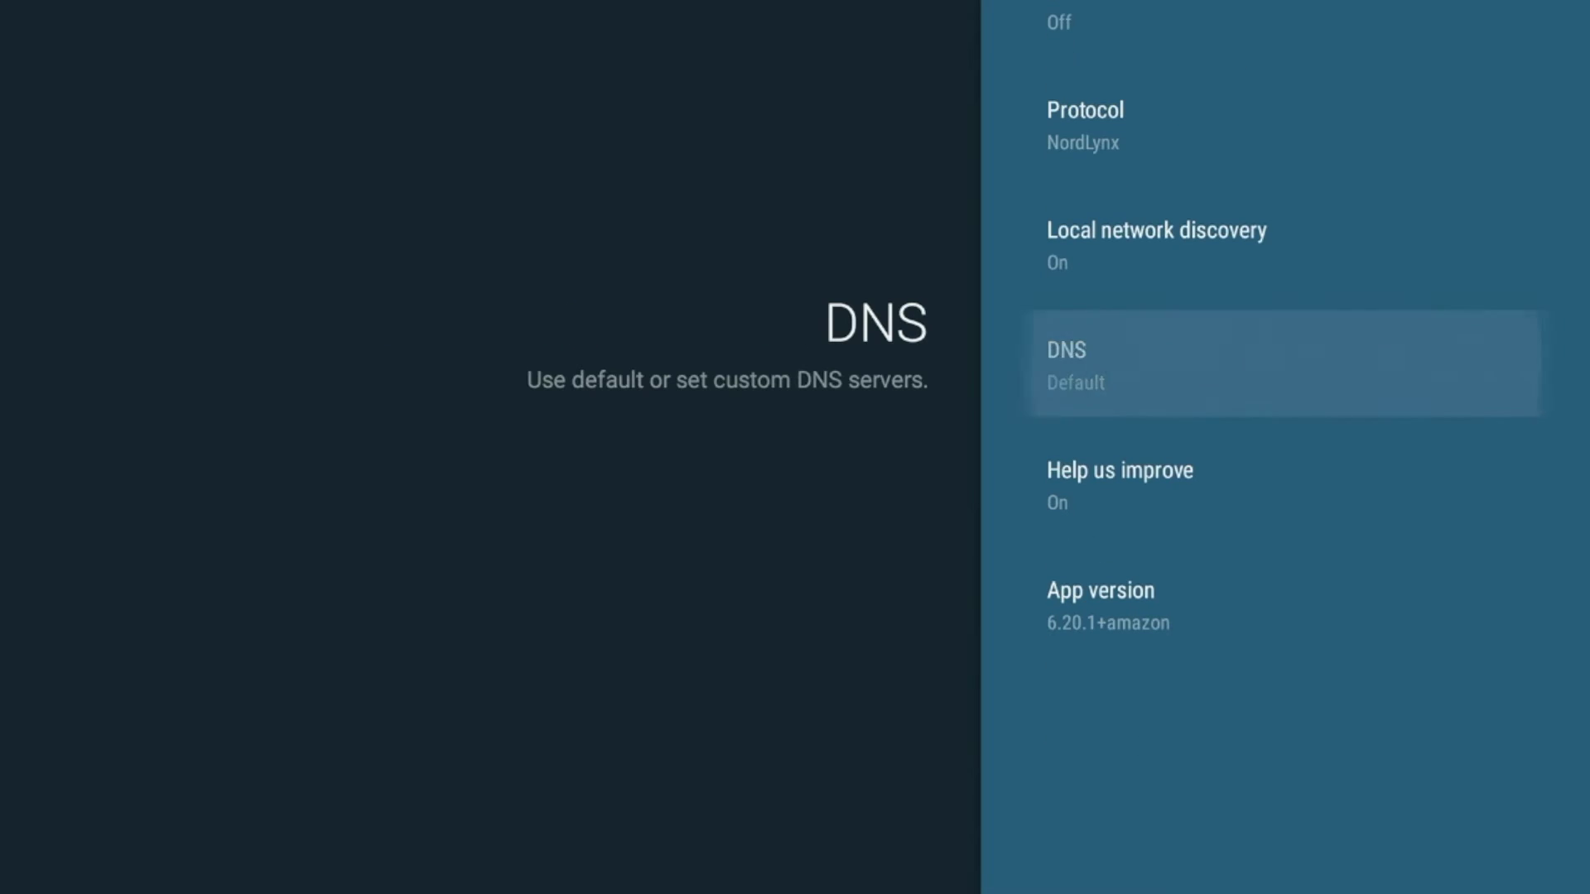
key("Escape")
key("Down")
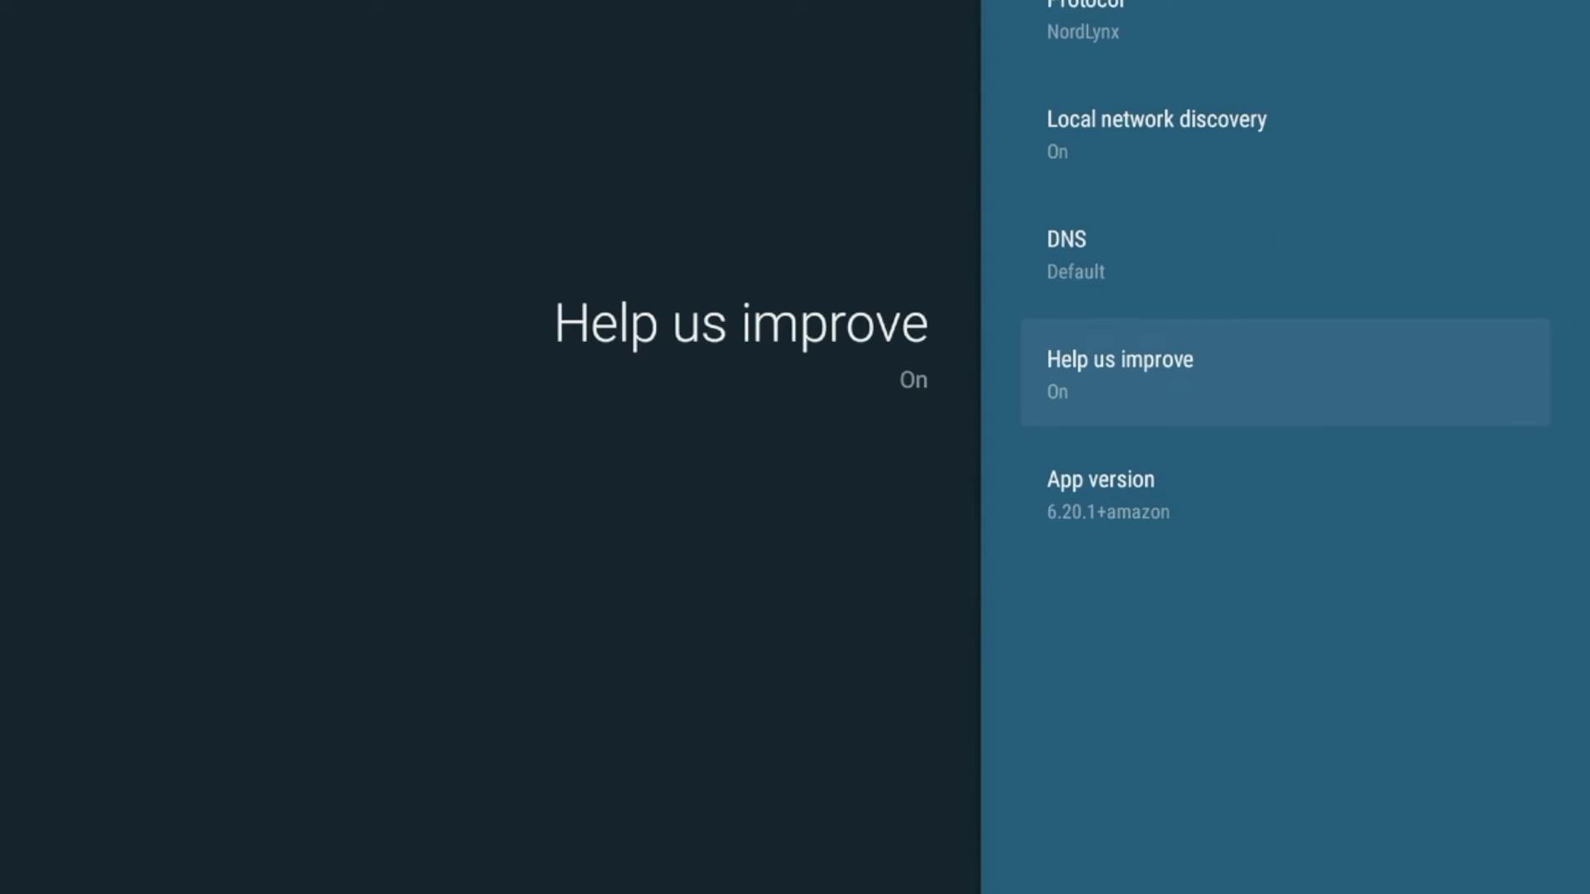
key("Up")
key("Up")
key("Up")
key("Escape")
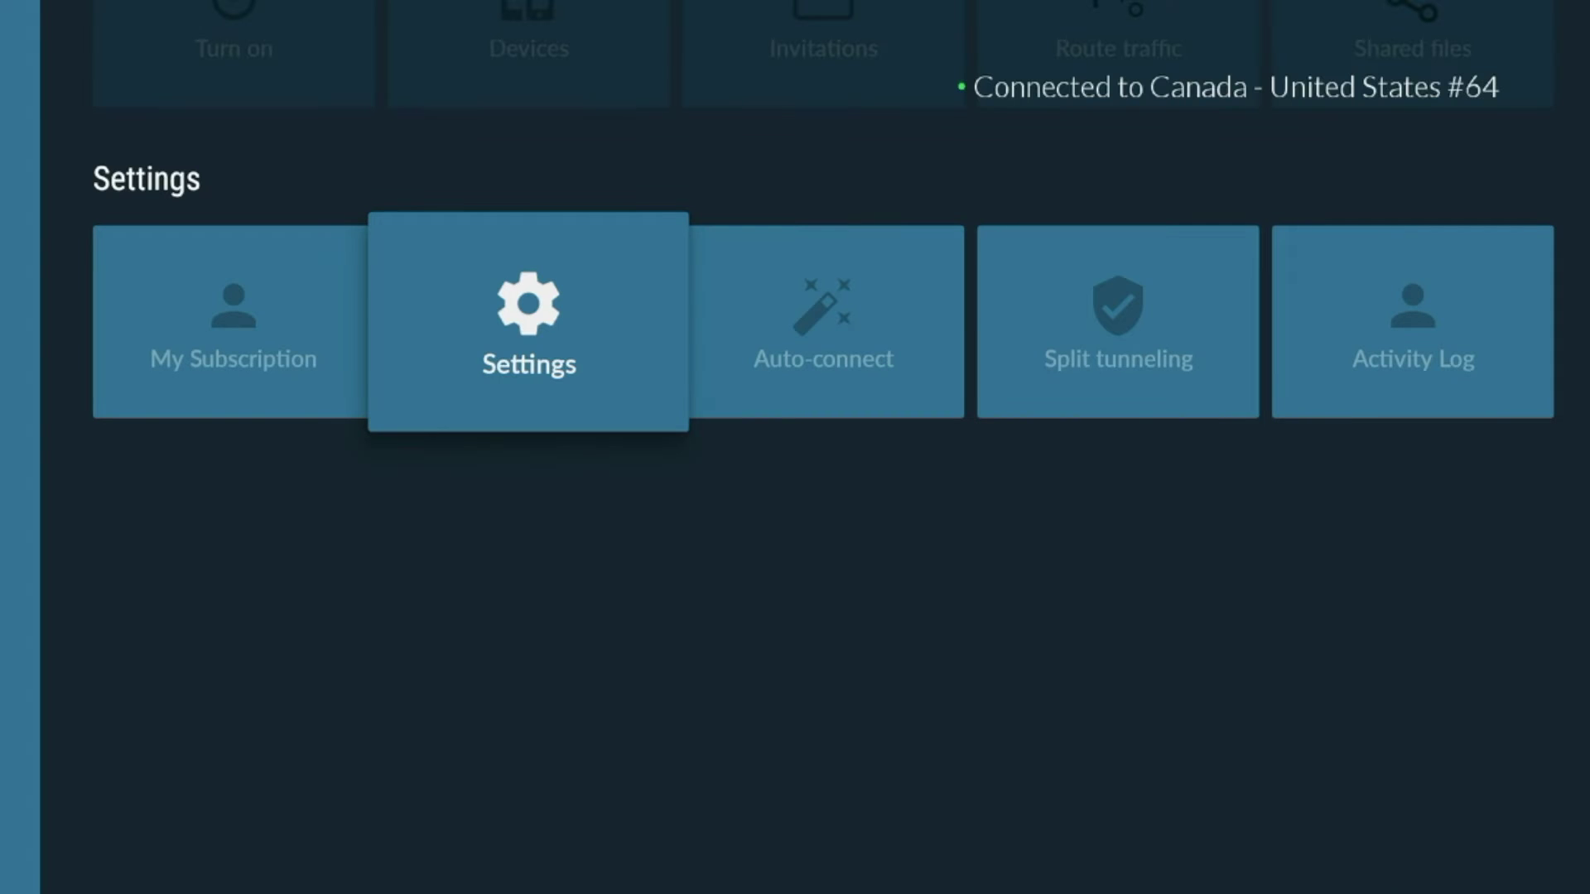
key("Left")
key("Left")
key("Up")
key("Up")
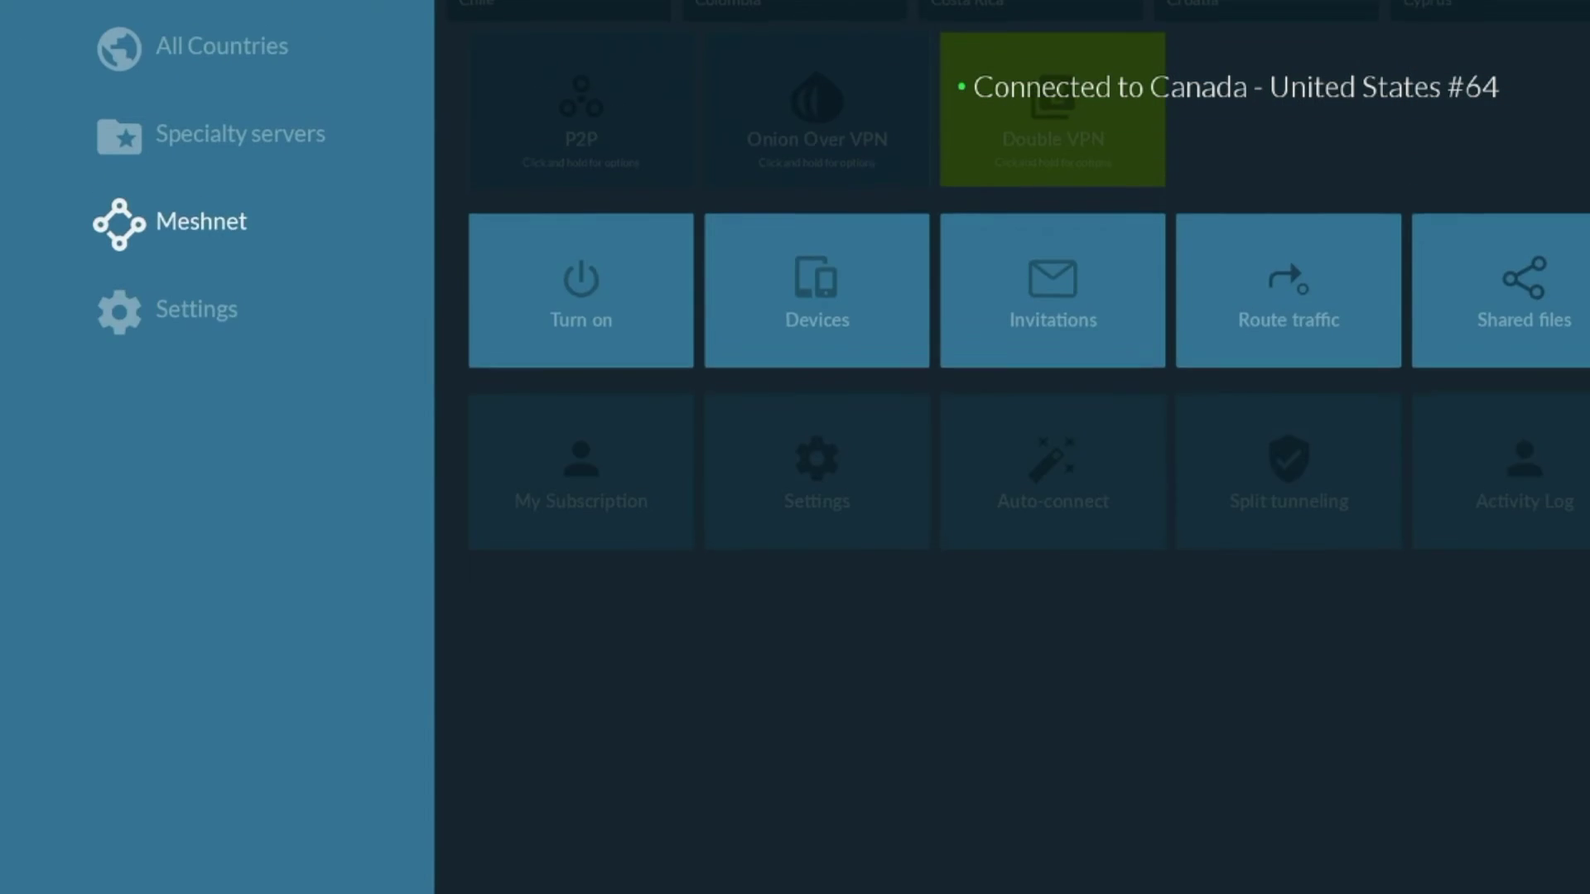
key("Up")
key("Up")
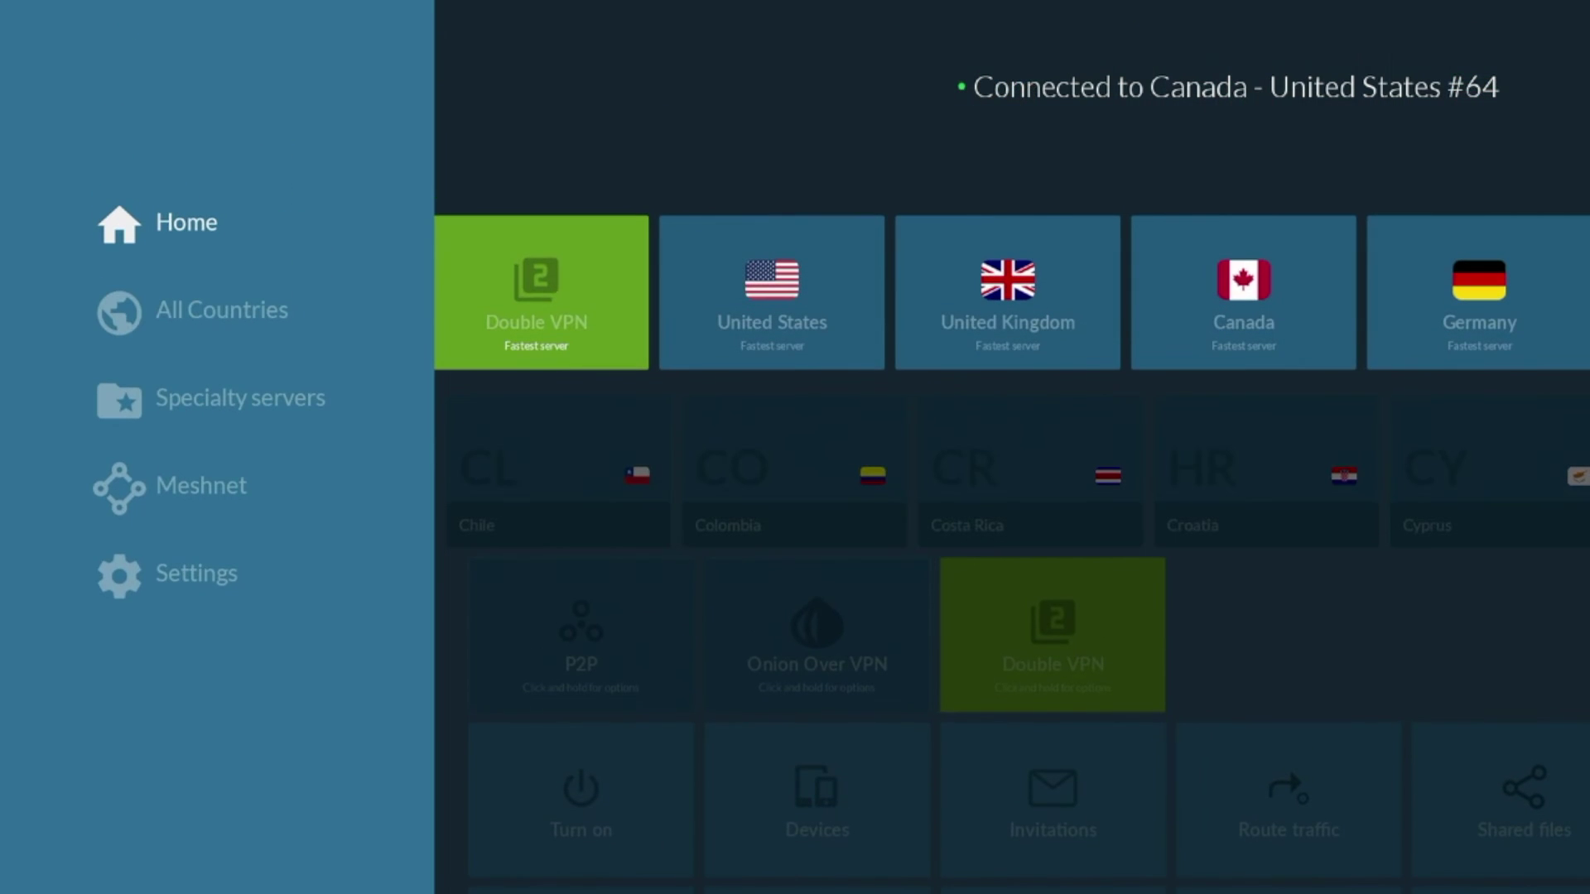
key("Right")
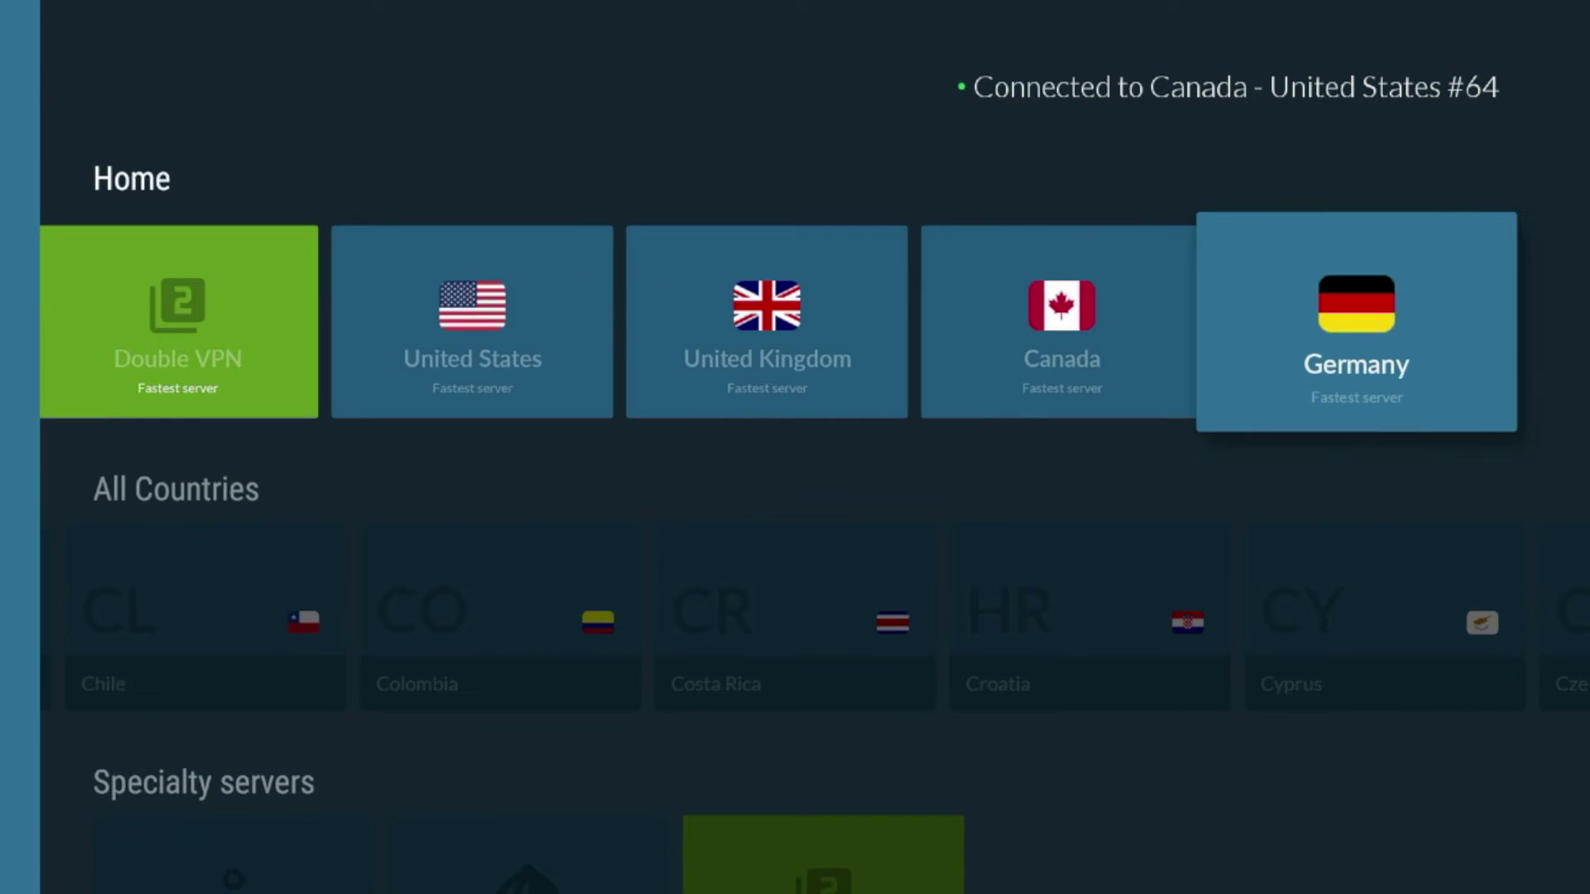
key("Down")
key("Down")
key("Down")
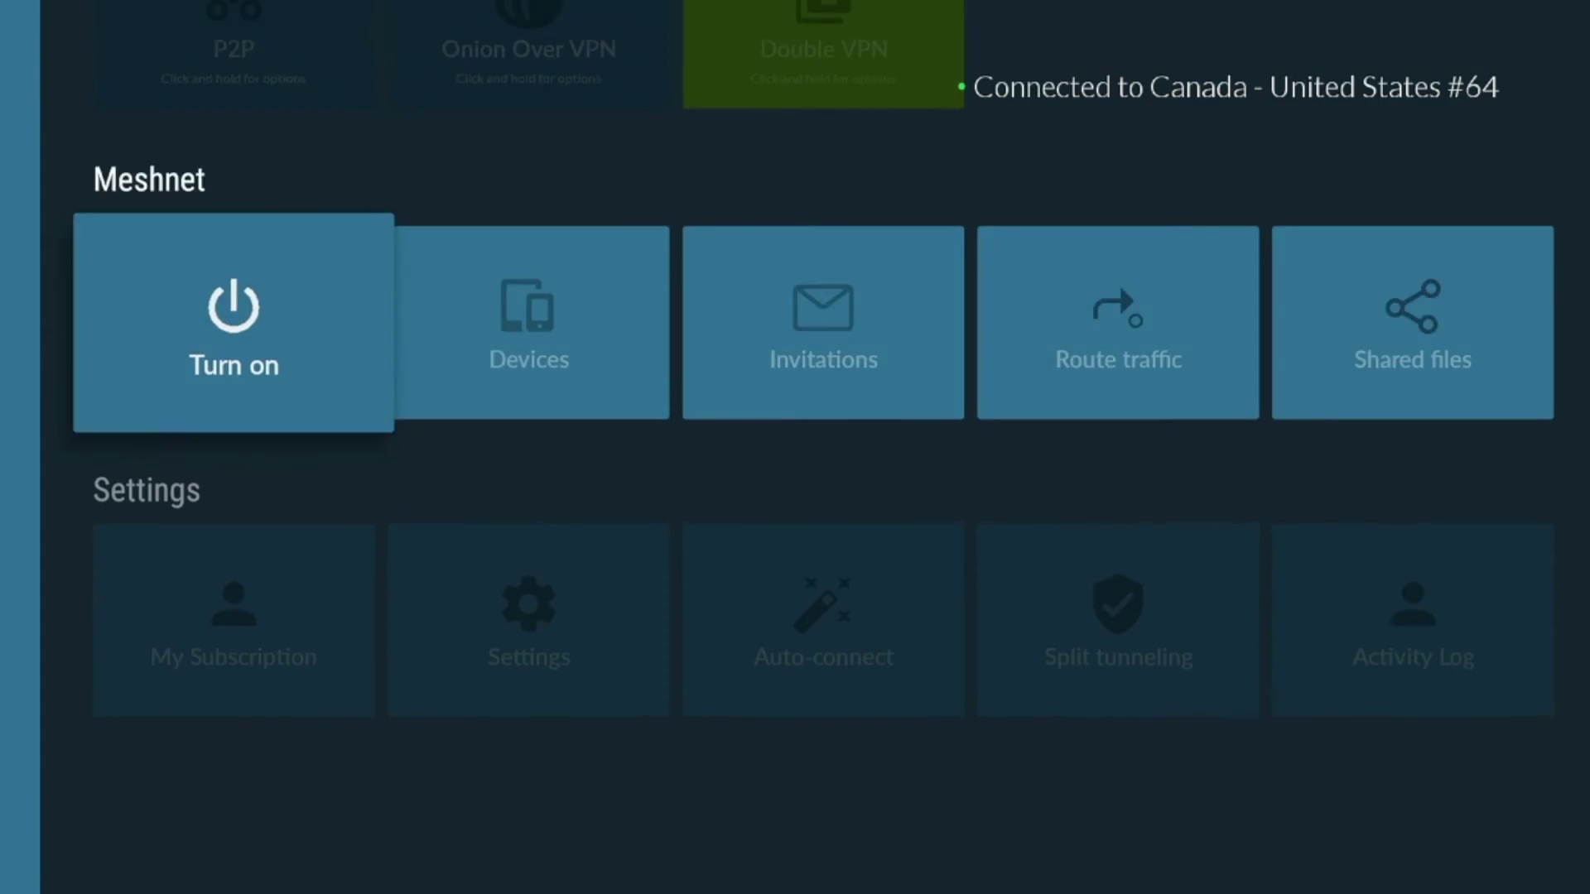
key("Down")
key("Up")
key("Up")
key("Up")
key("Up")
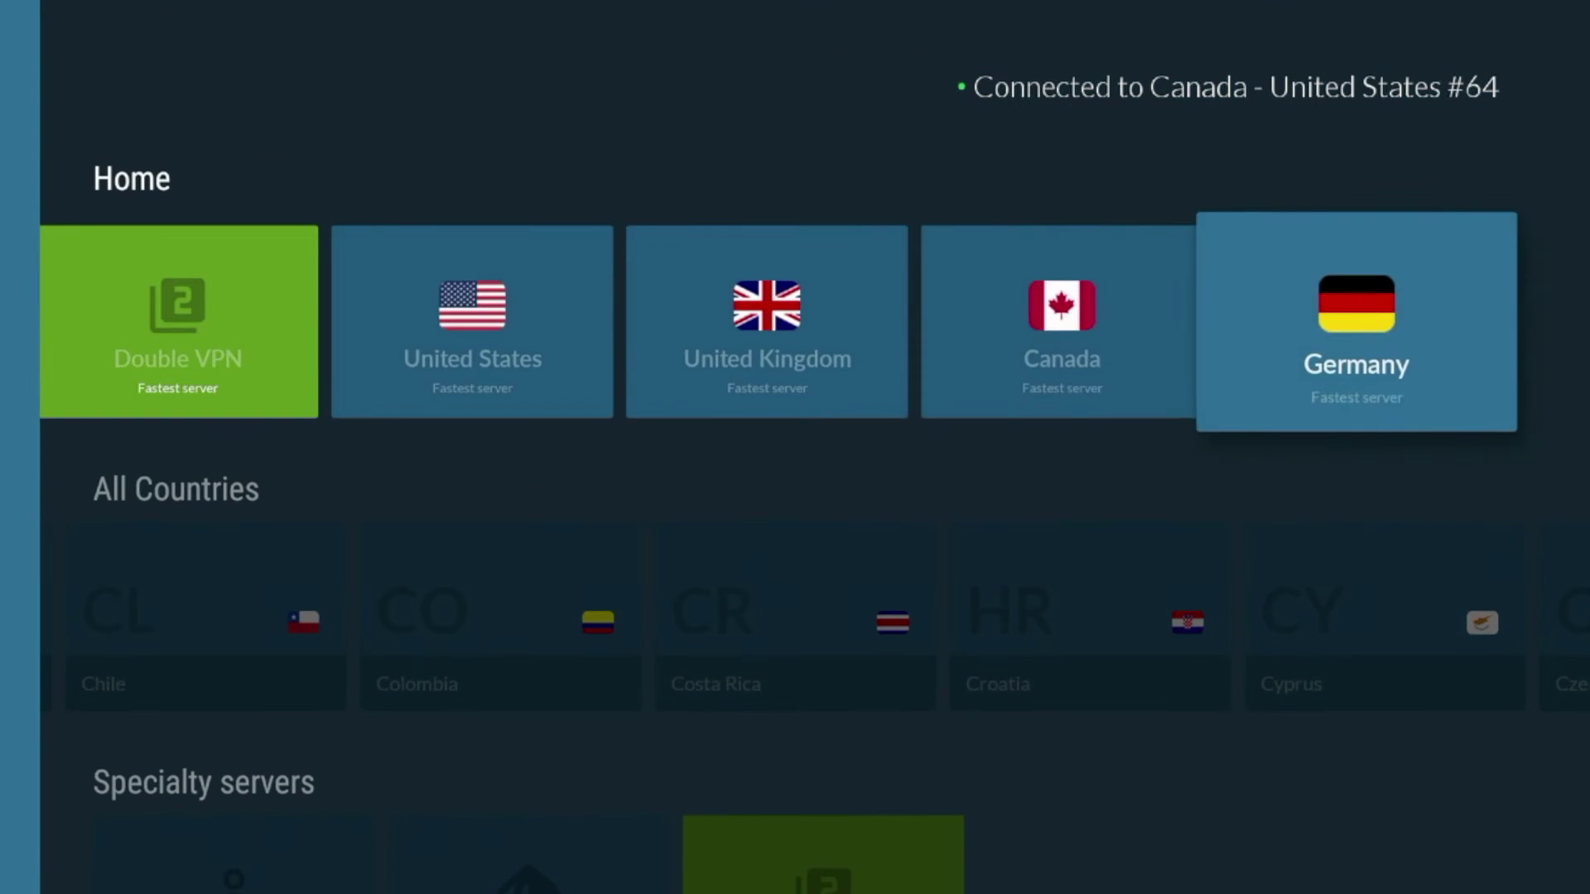
key("Left")
key("Left")
key("Left")
key("Left")
key("Left")
key("Left")
key("Left")
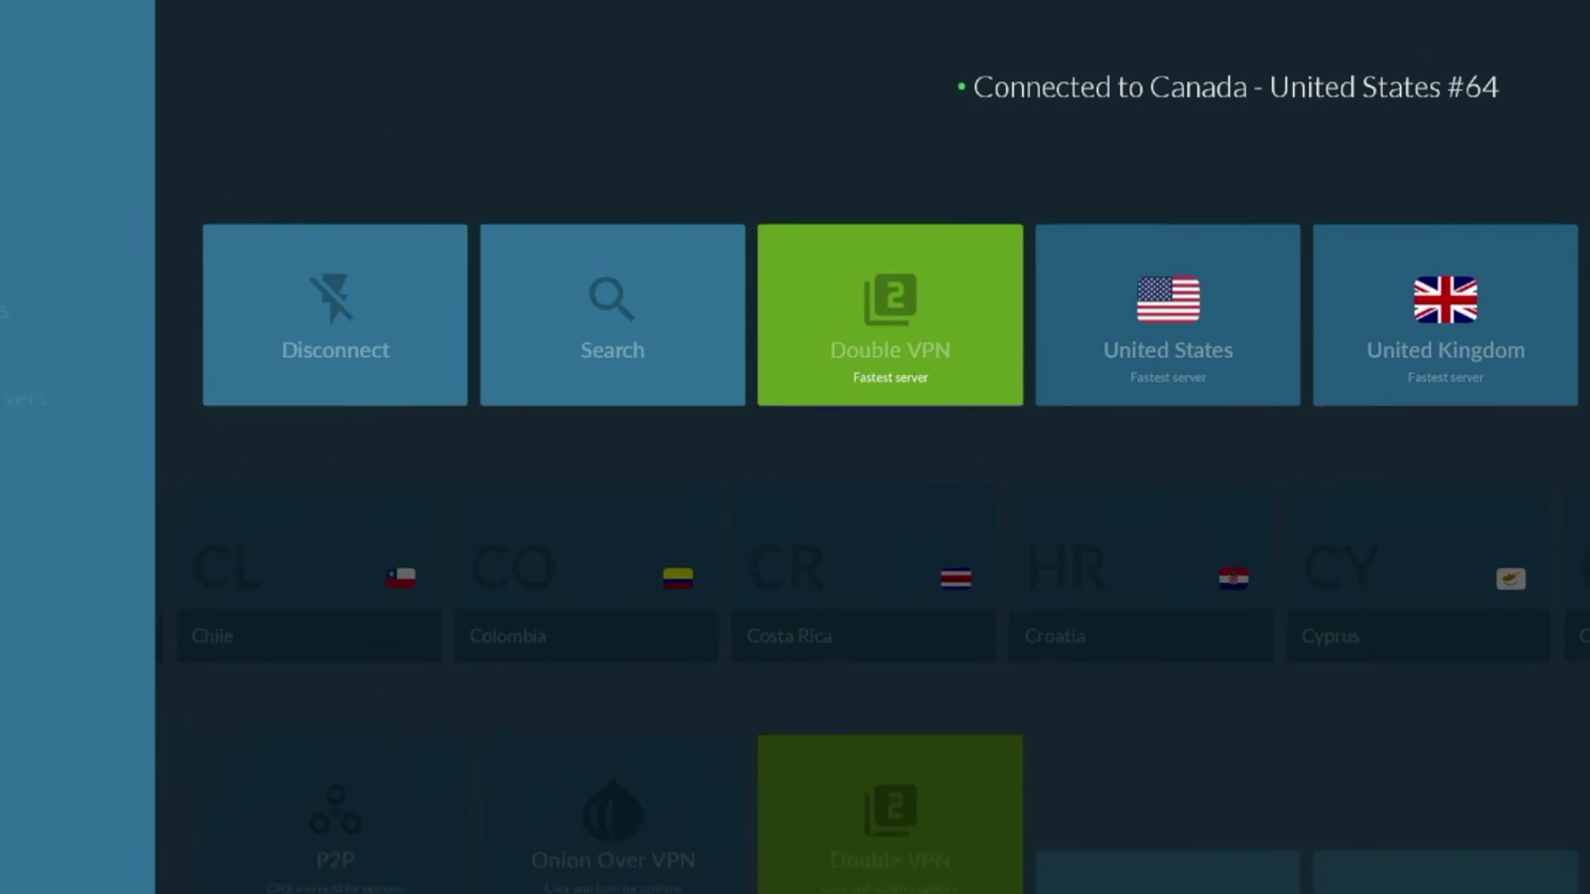
key("Down")
key("Down")
key("Down")
key("Down")
key("Right")
key("Right")
key("Right")
key("Right")
key("Right")
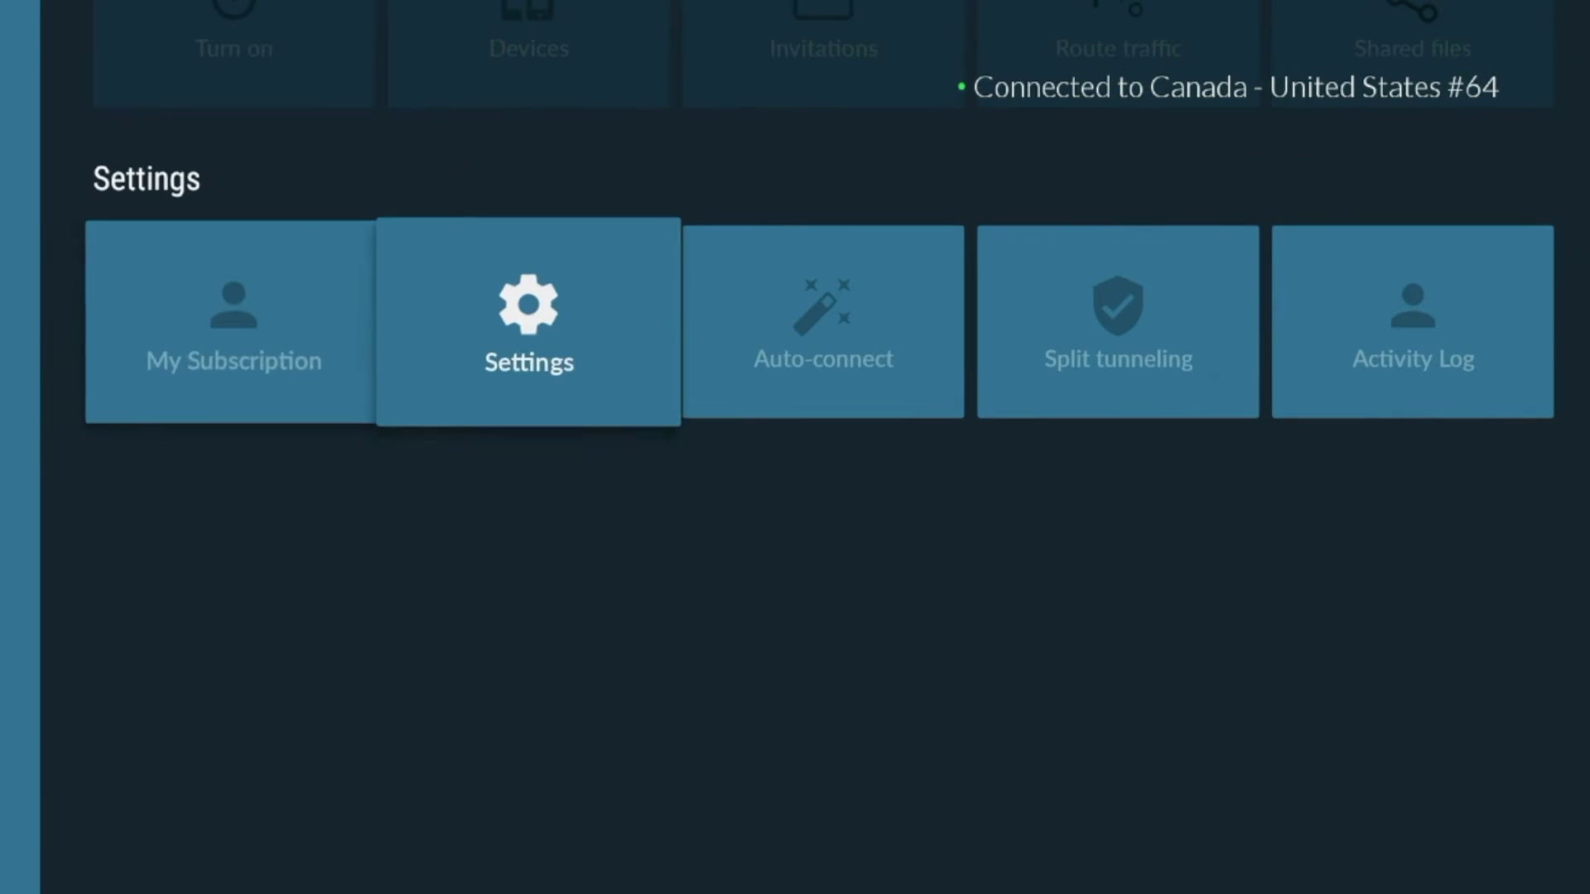
key("Left")
key("Left")
key("Left")
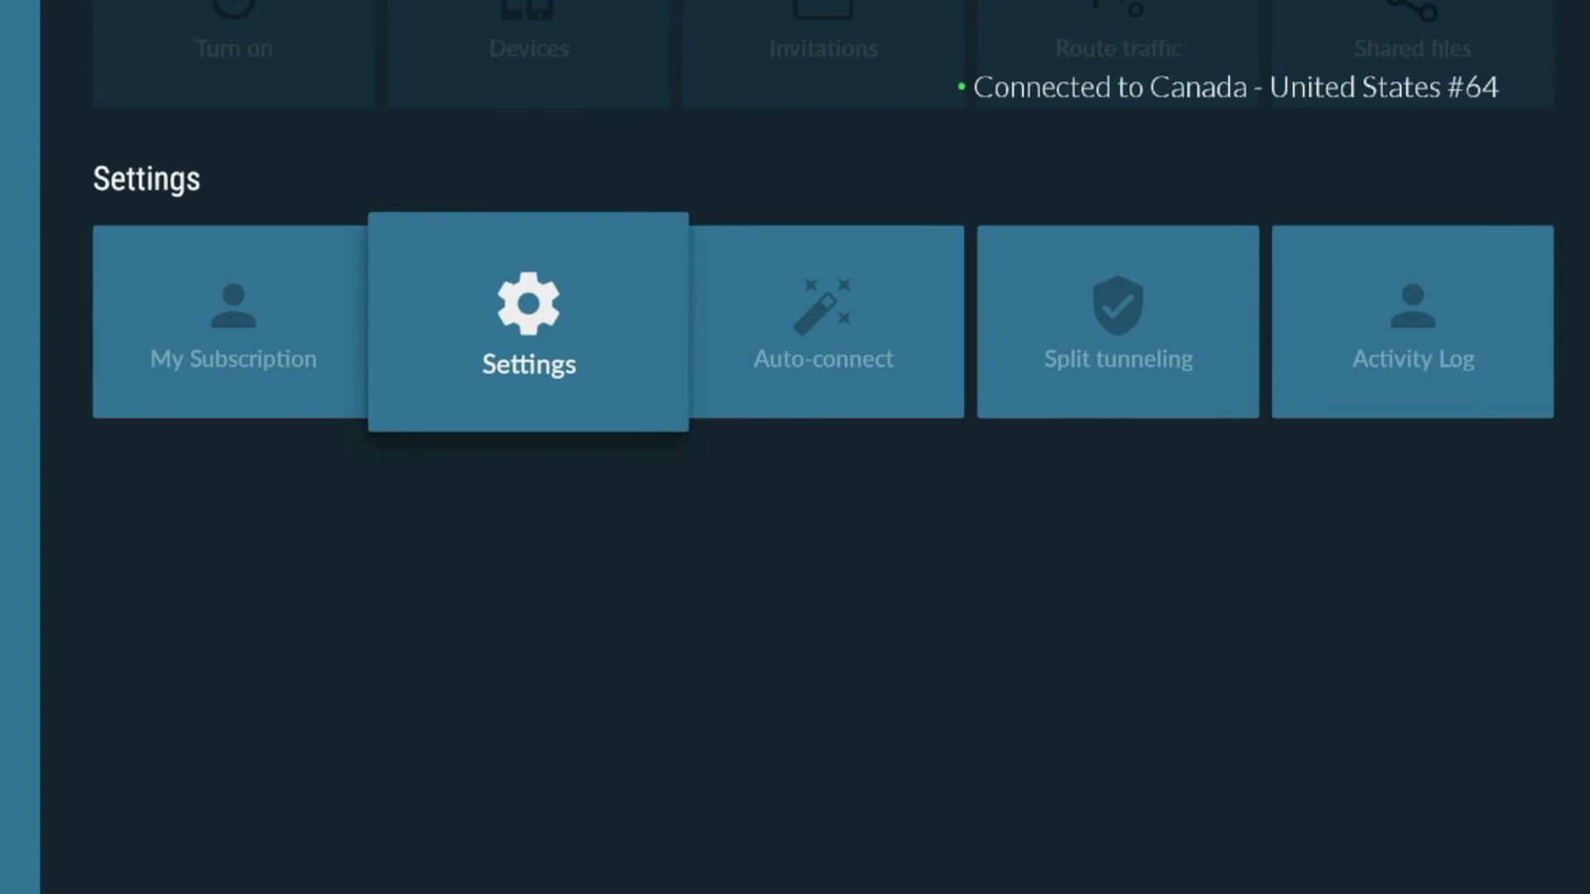
key("Return")
key("Down")
key("Down")
key("Down")
key("Down")
key("Escape")
key("Right")
key("Right")
key("Left")
key("Left")
key("Left")
key("Up")
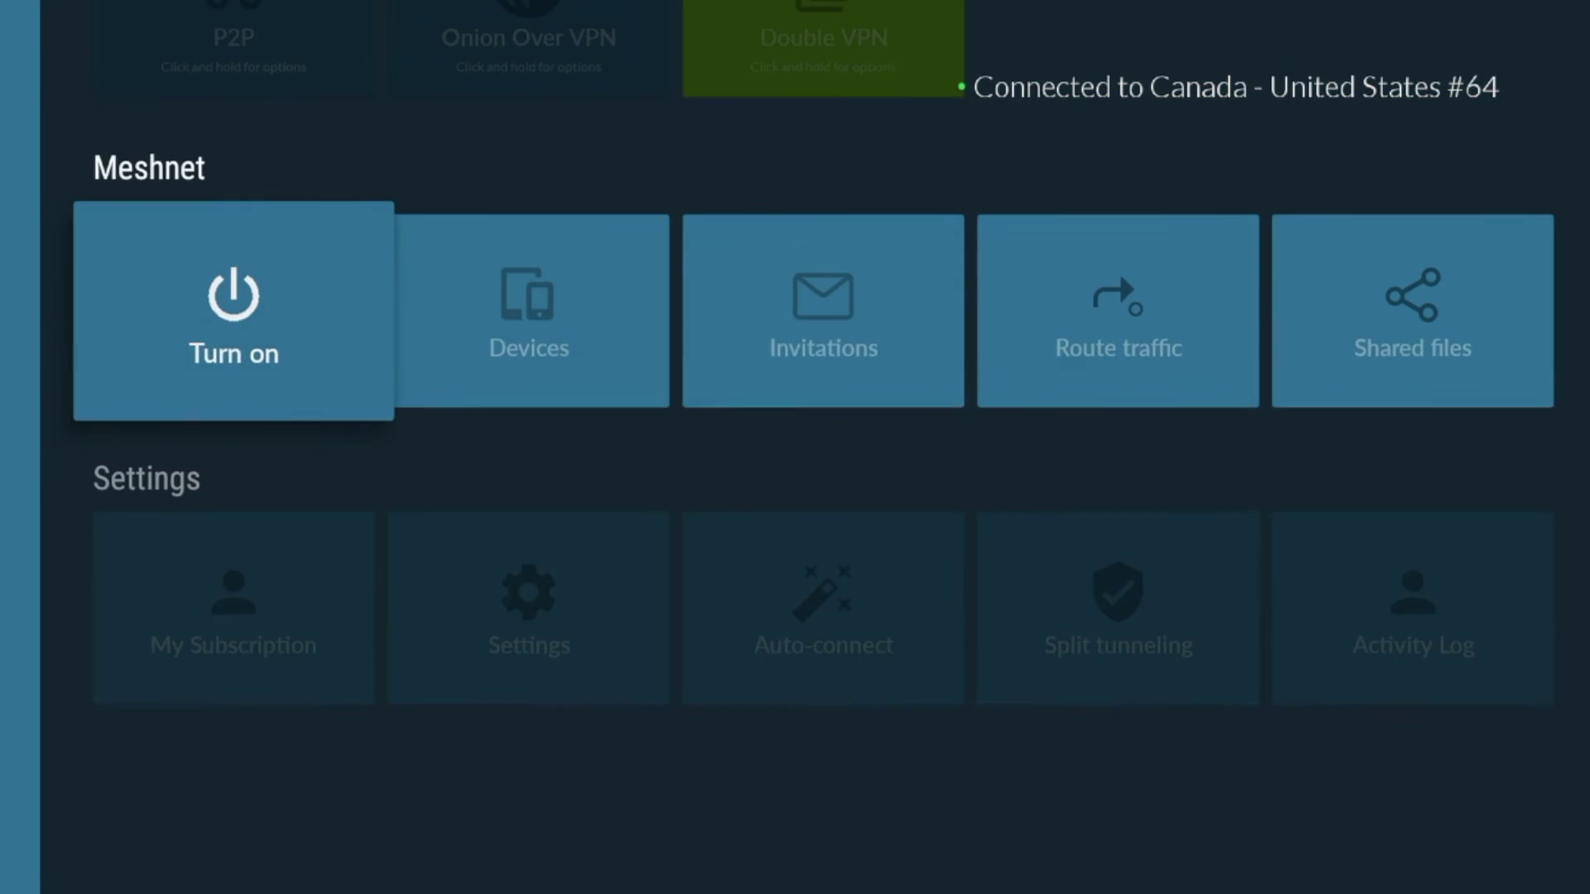
key("Right")
key("Right")
key("Left")
key("Up")
key("Left")
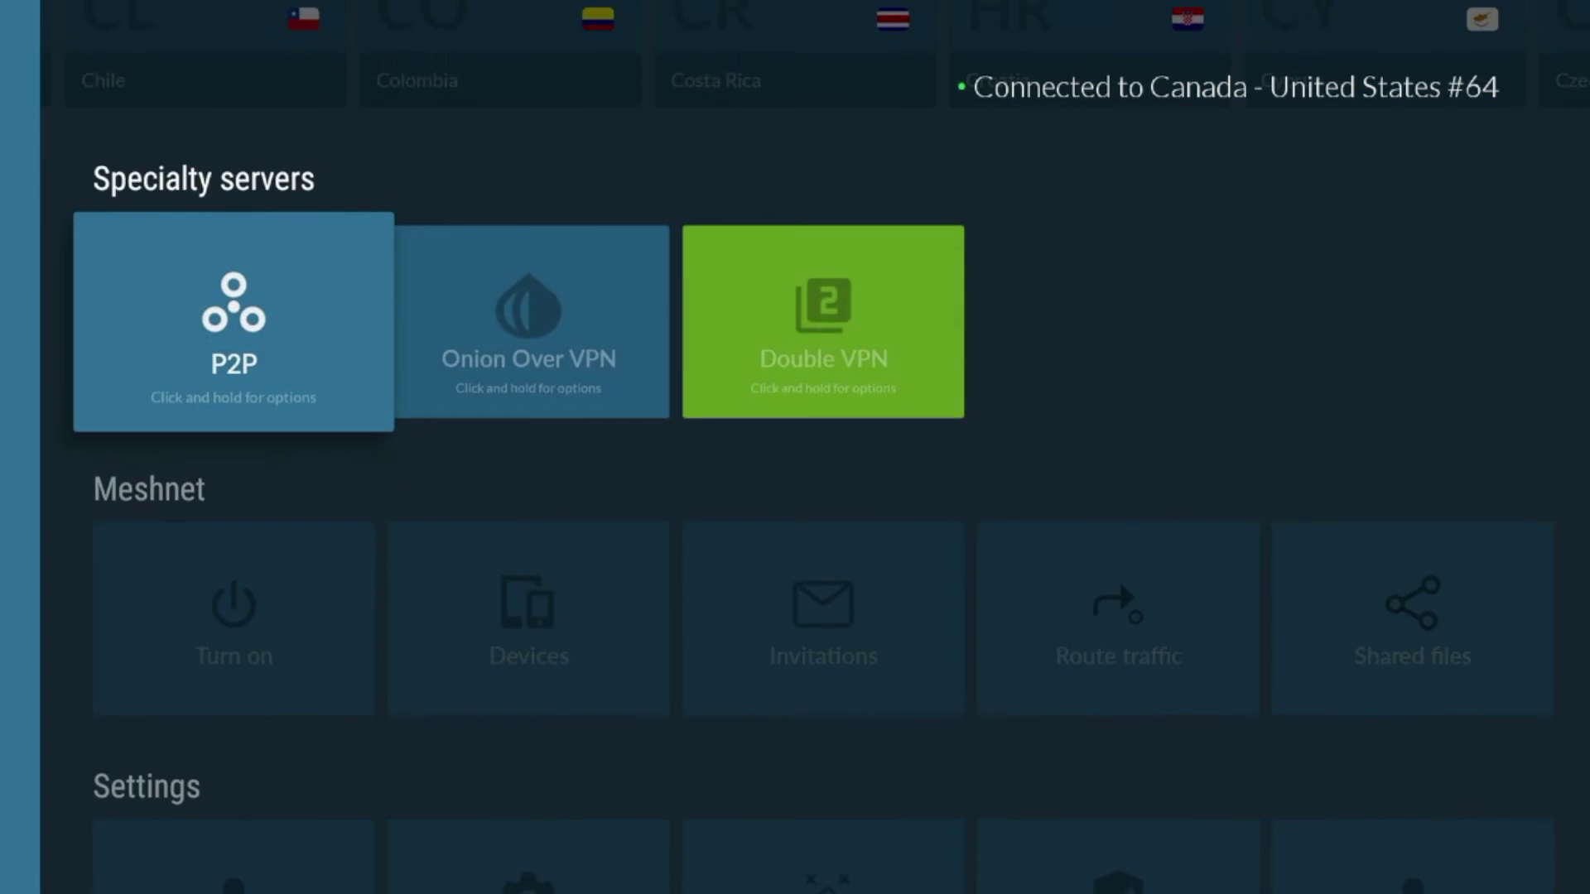
key("Up")
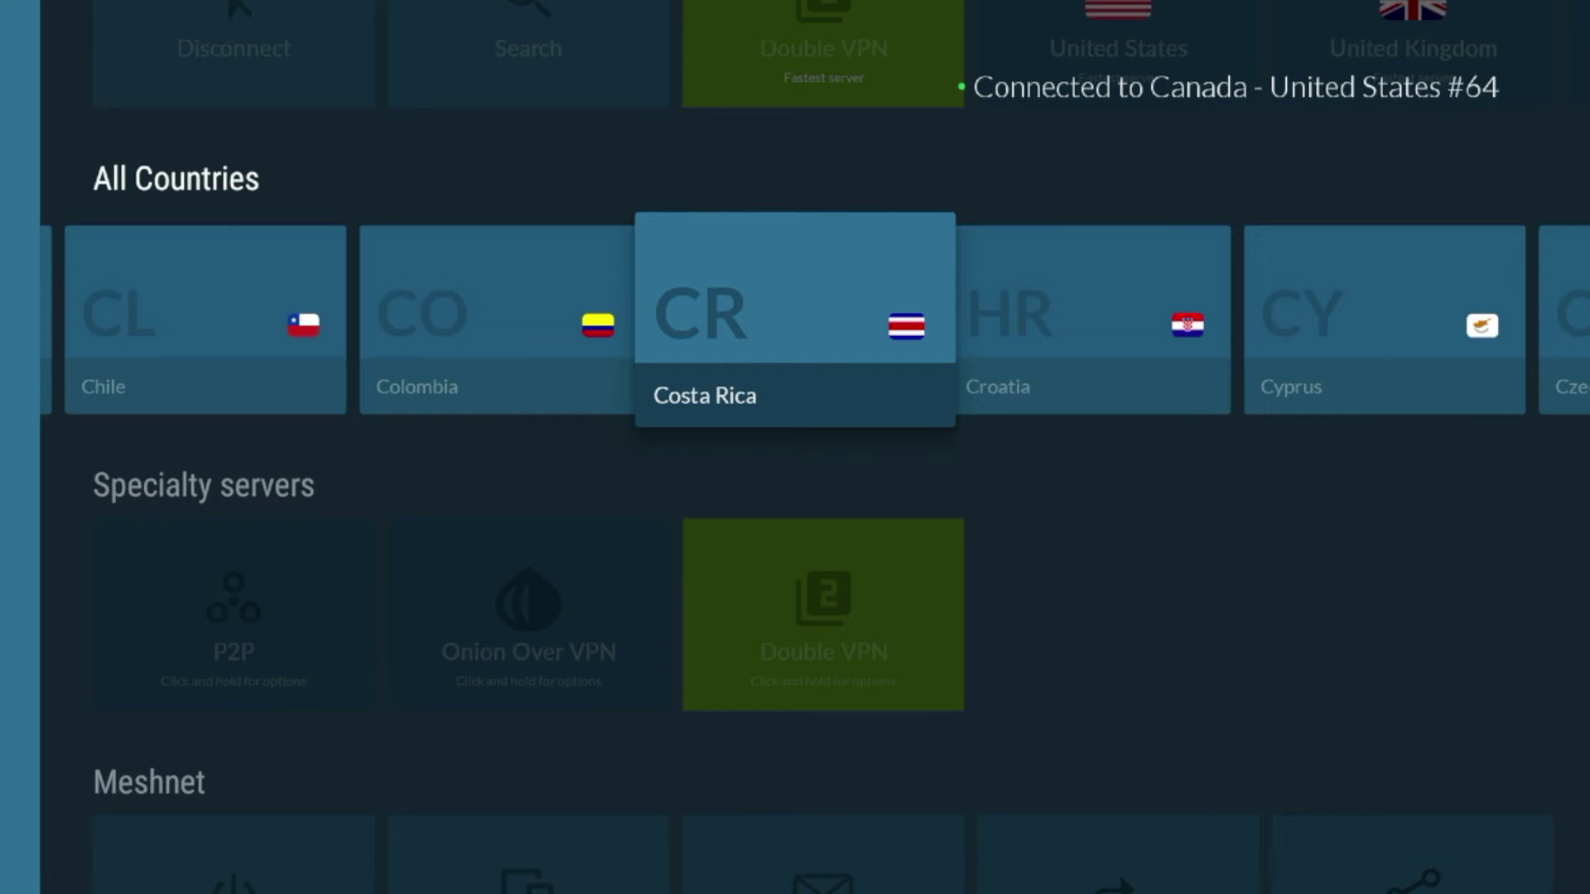
key("Right")
key("Right")
key("Right")
key("Right")
key("Right")
key("Left")
key("Left")
key("Left")
key("Left")
key("Left")
key("Left")
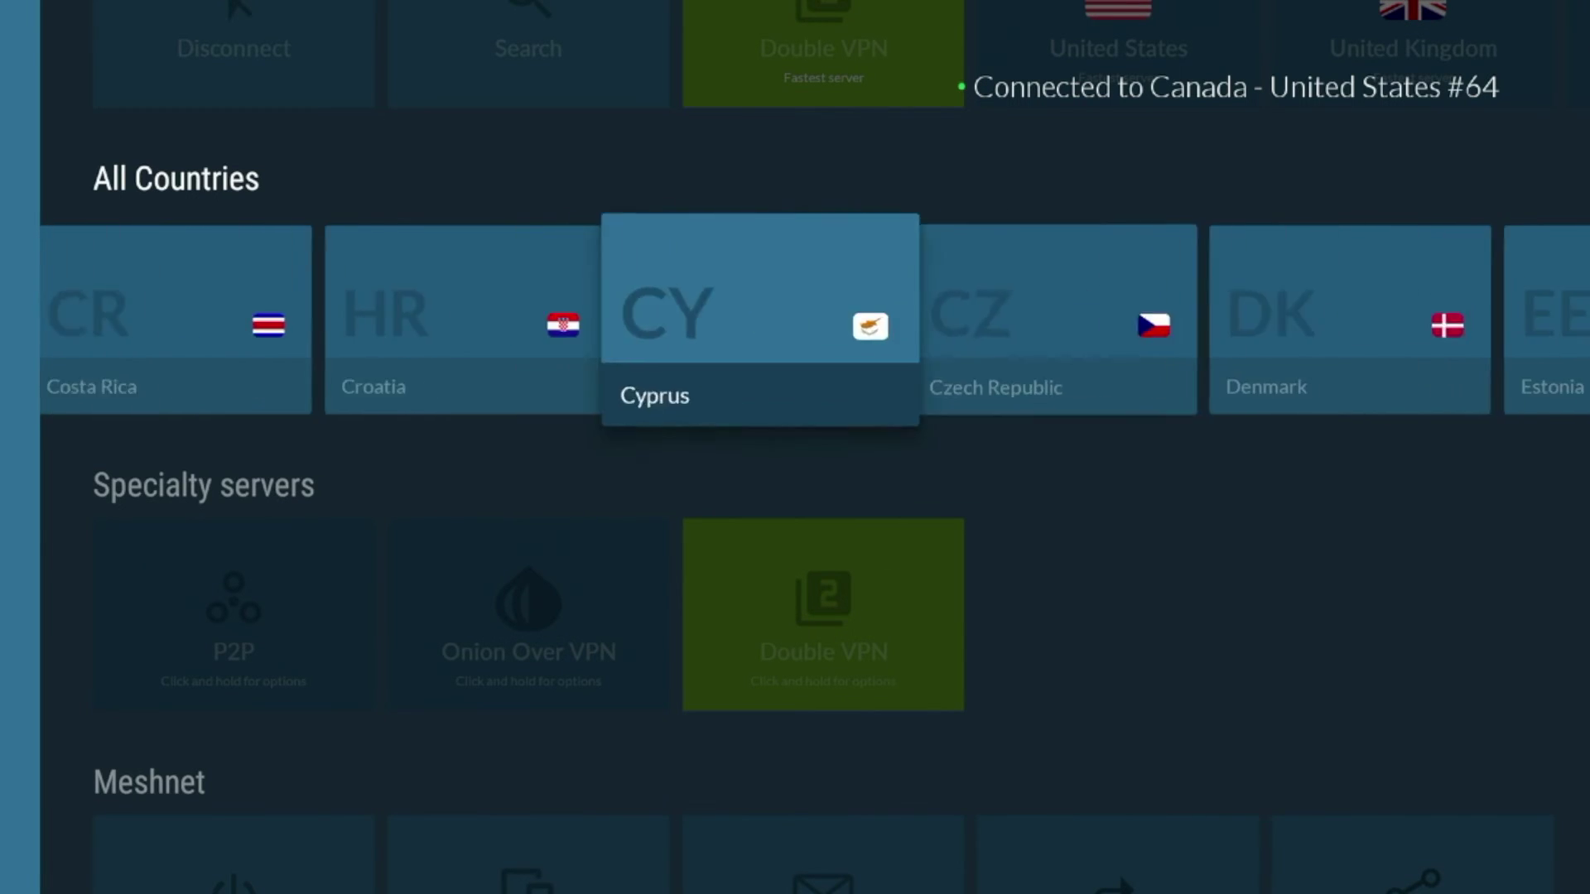
key("Up")
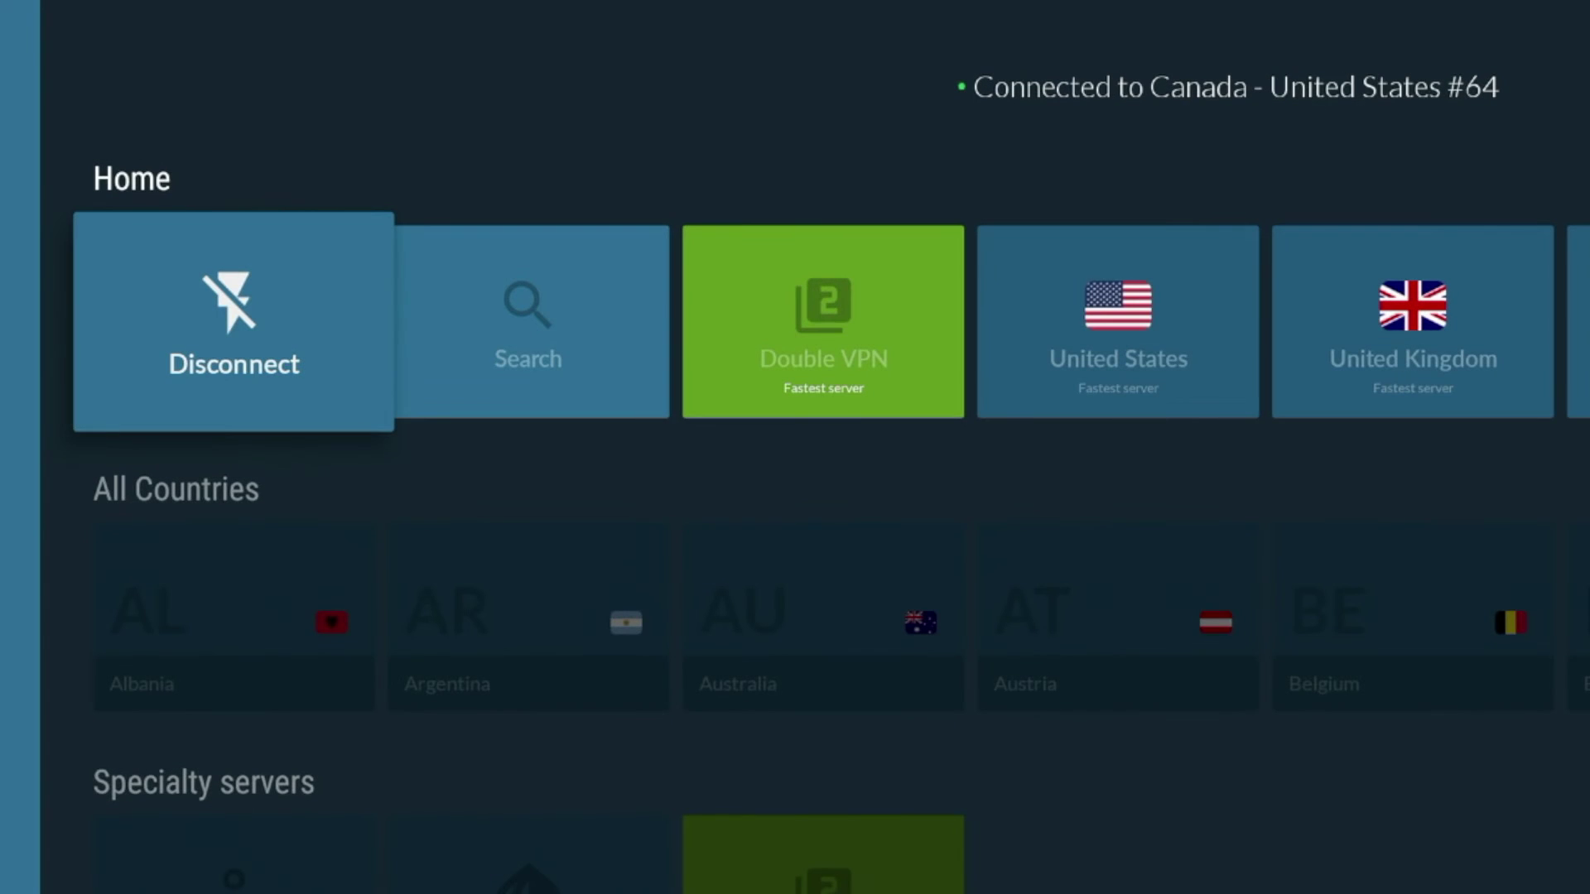
key("Right")
key("Left")
key("Left")
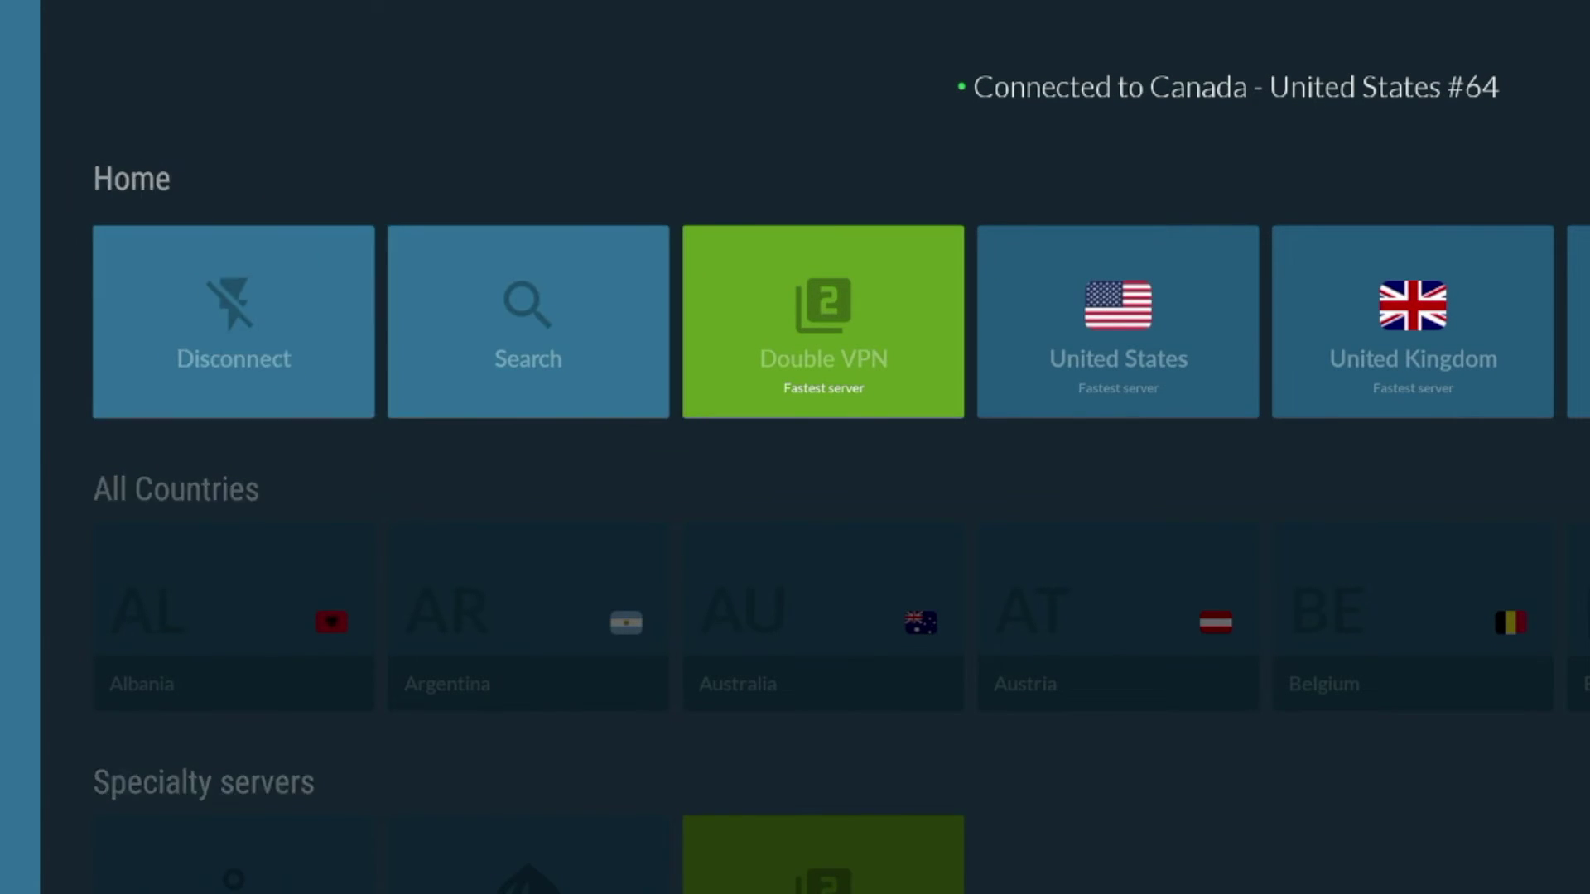
key("Right")
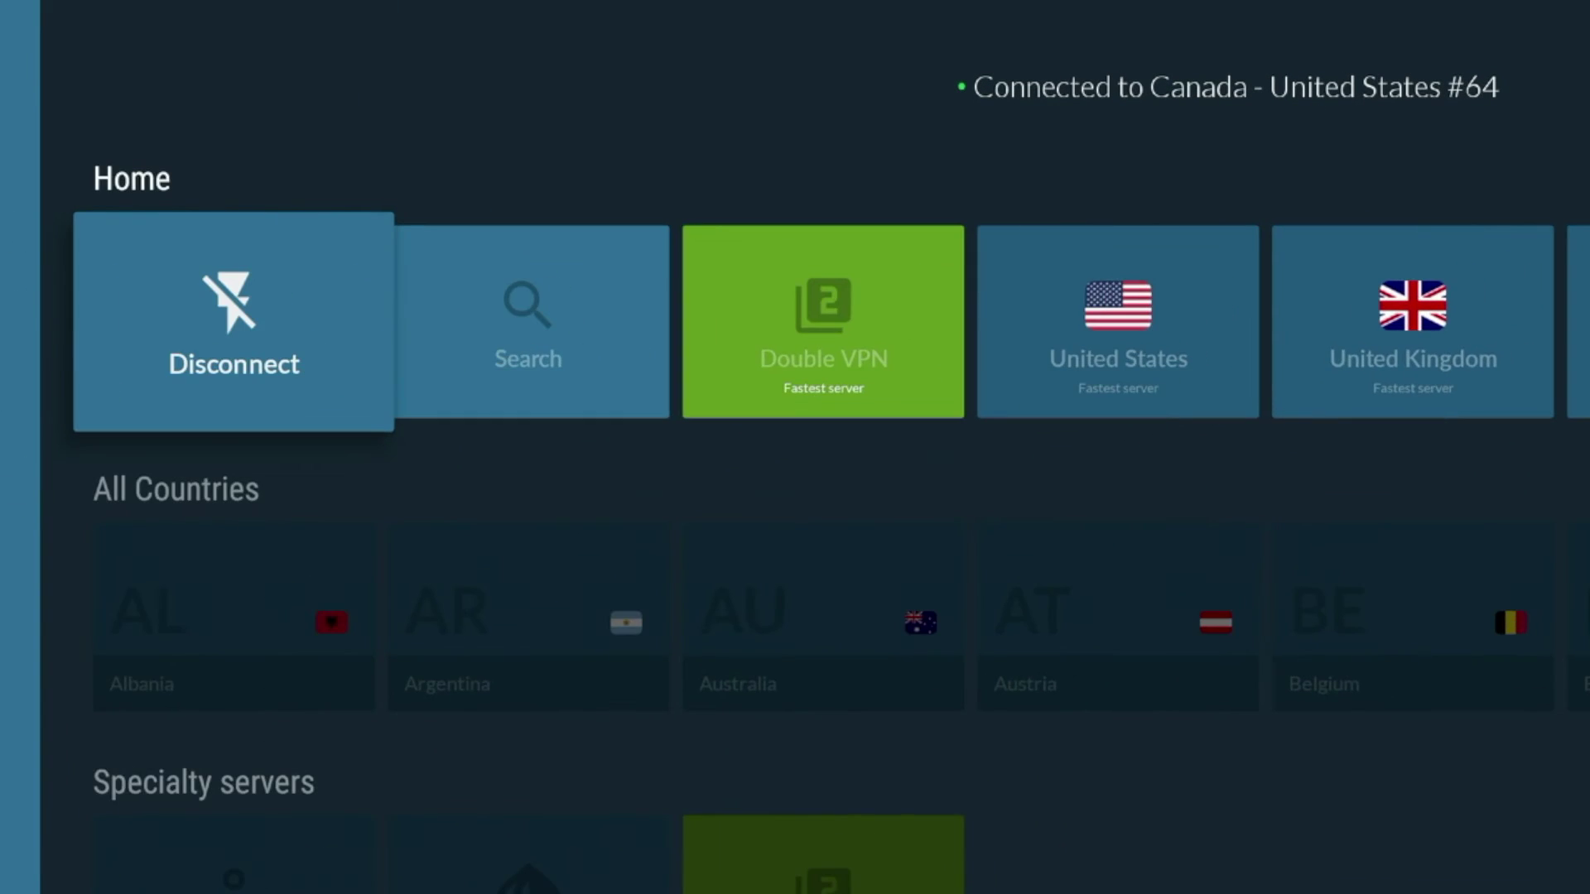
key("Left")
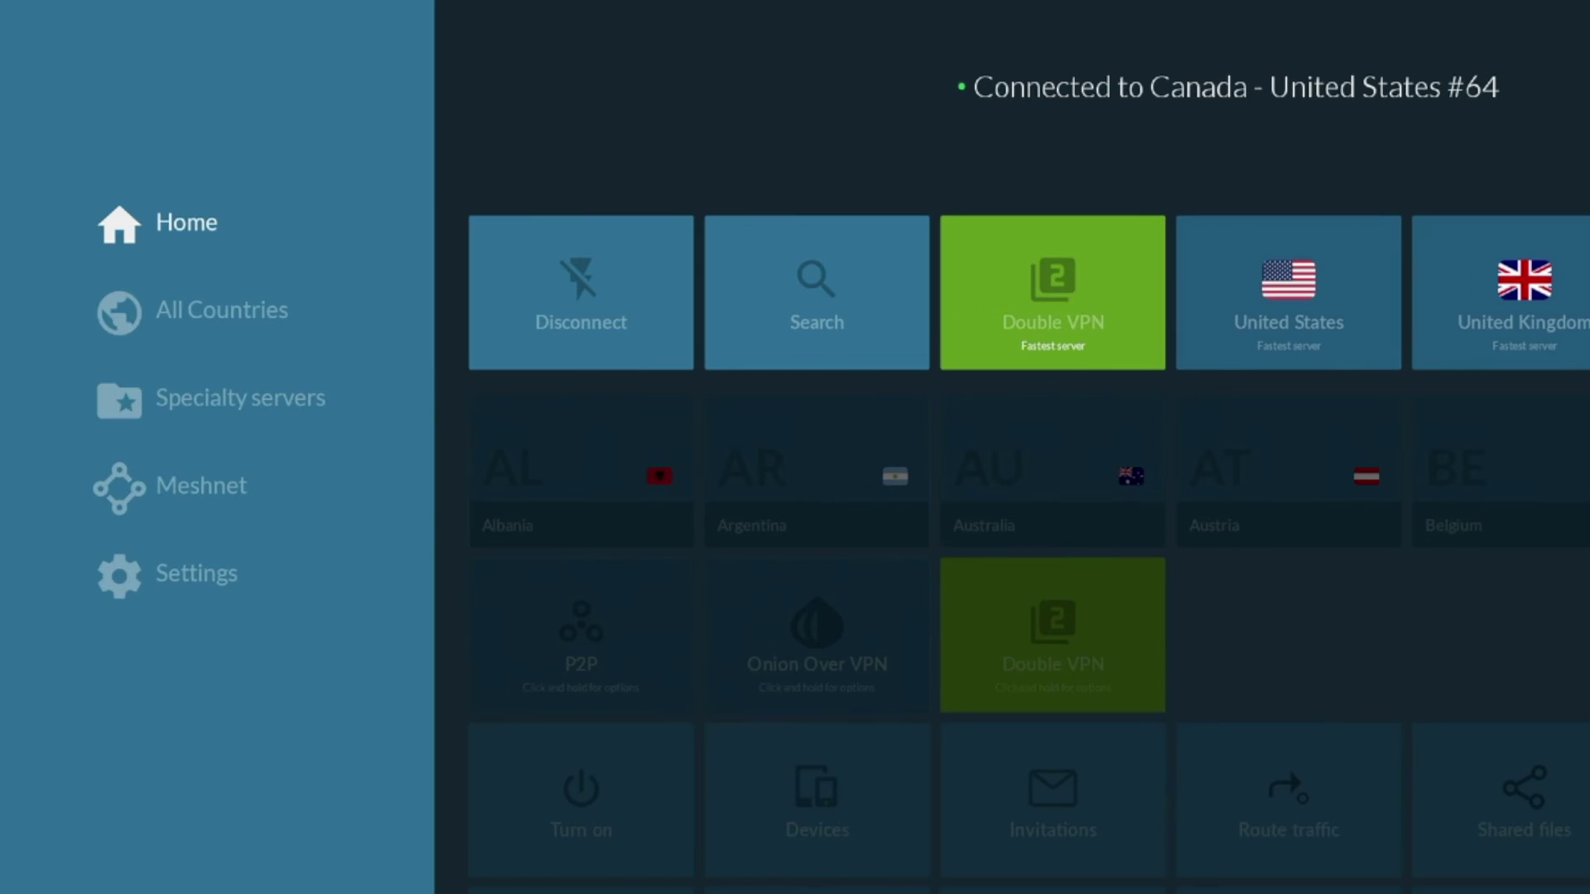
key("Down")
key("Down")
key("Down")
key("Down")
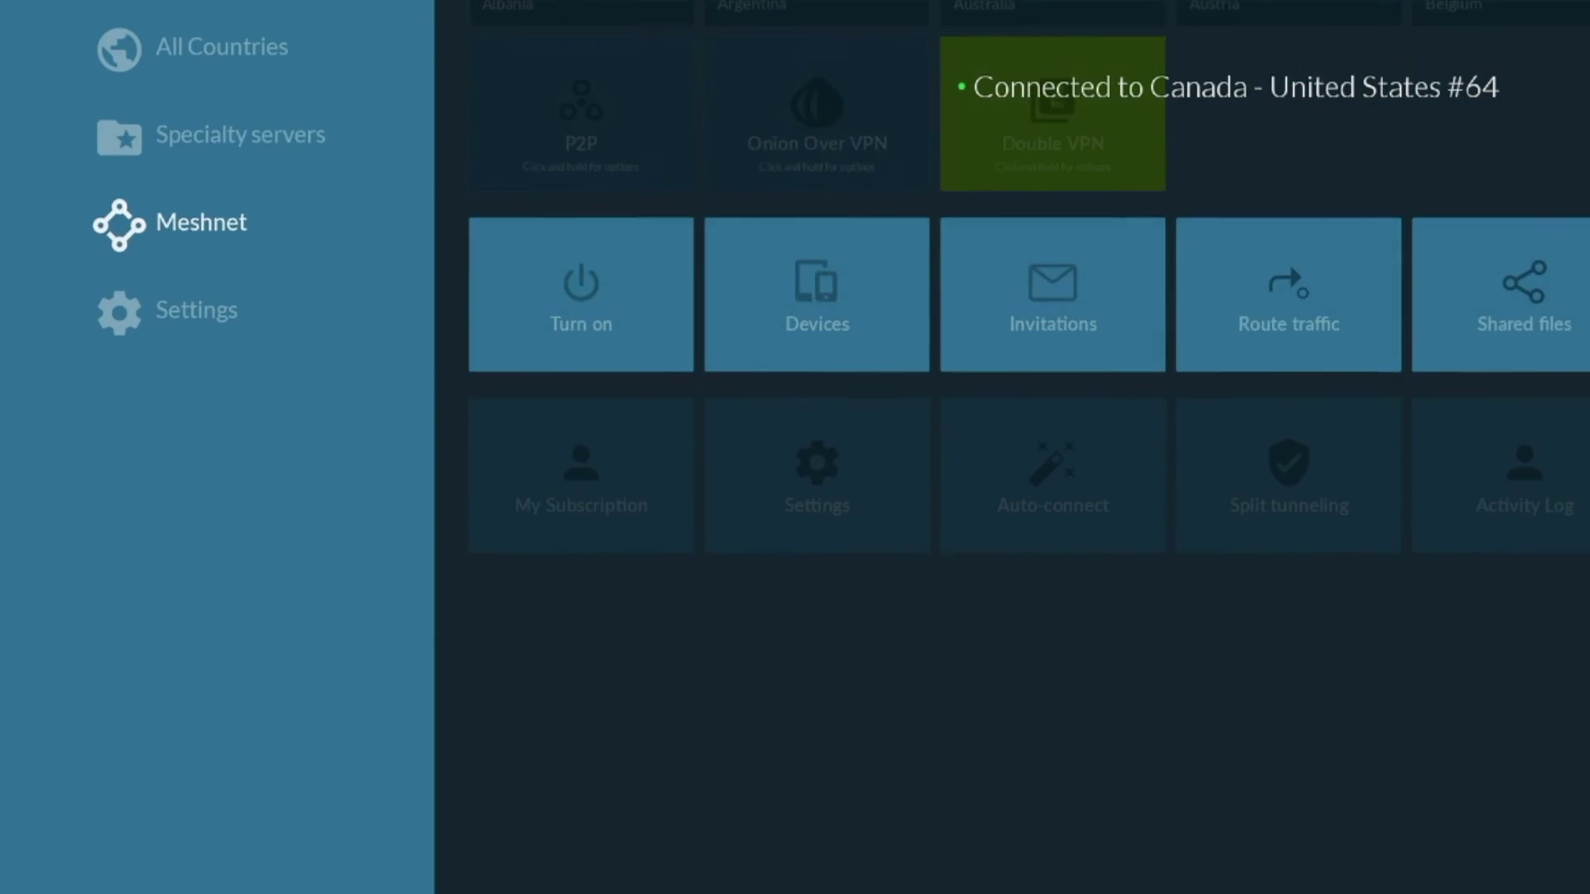
key("Up")
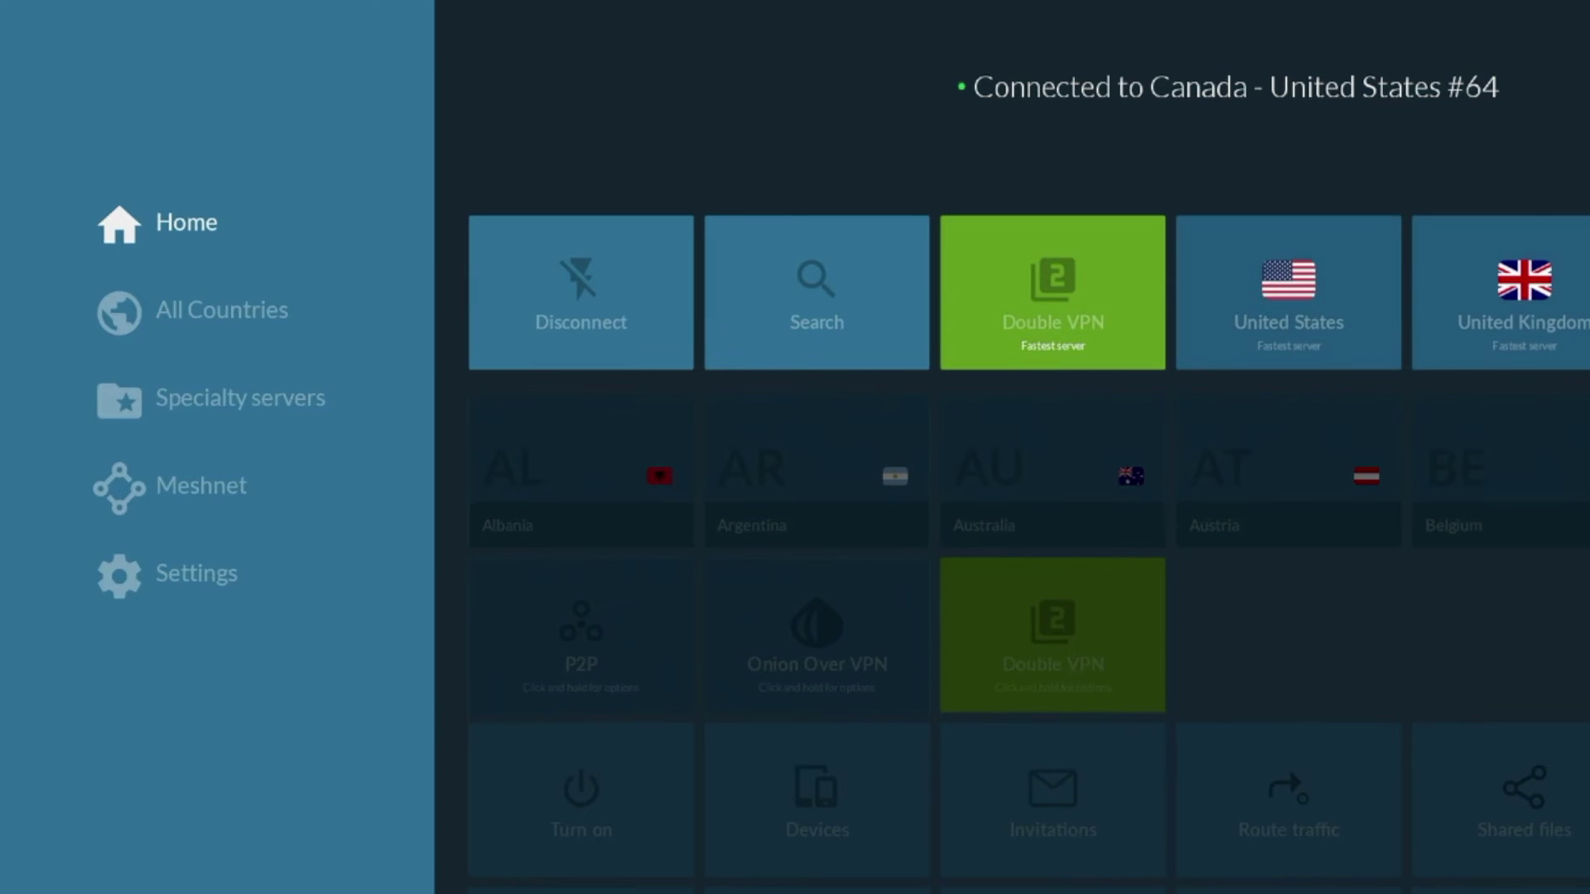
key("Right")
key("Right")
key("Right")
key("Right")
key("Right")
key("Right")
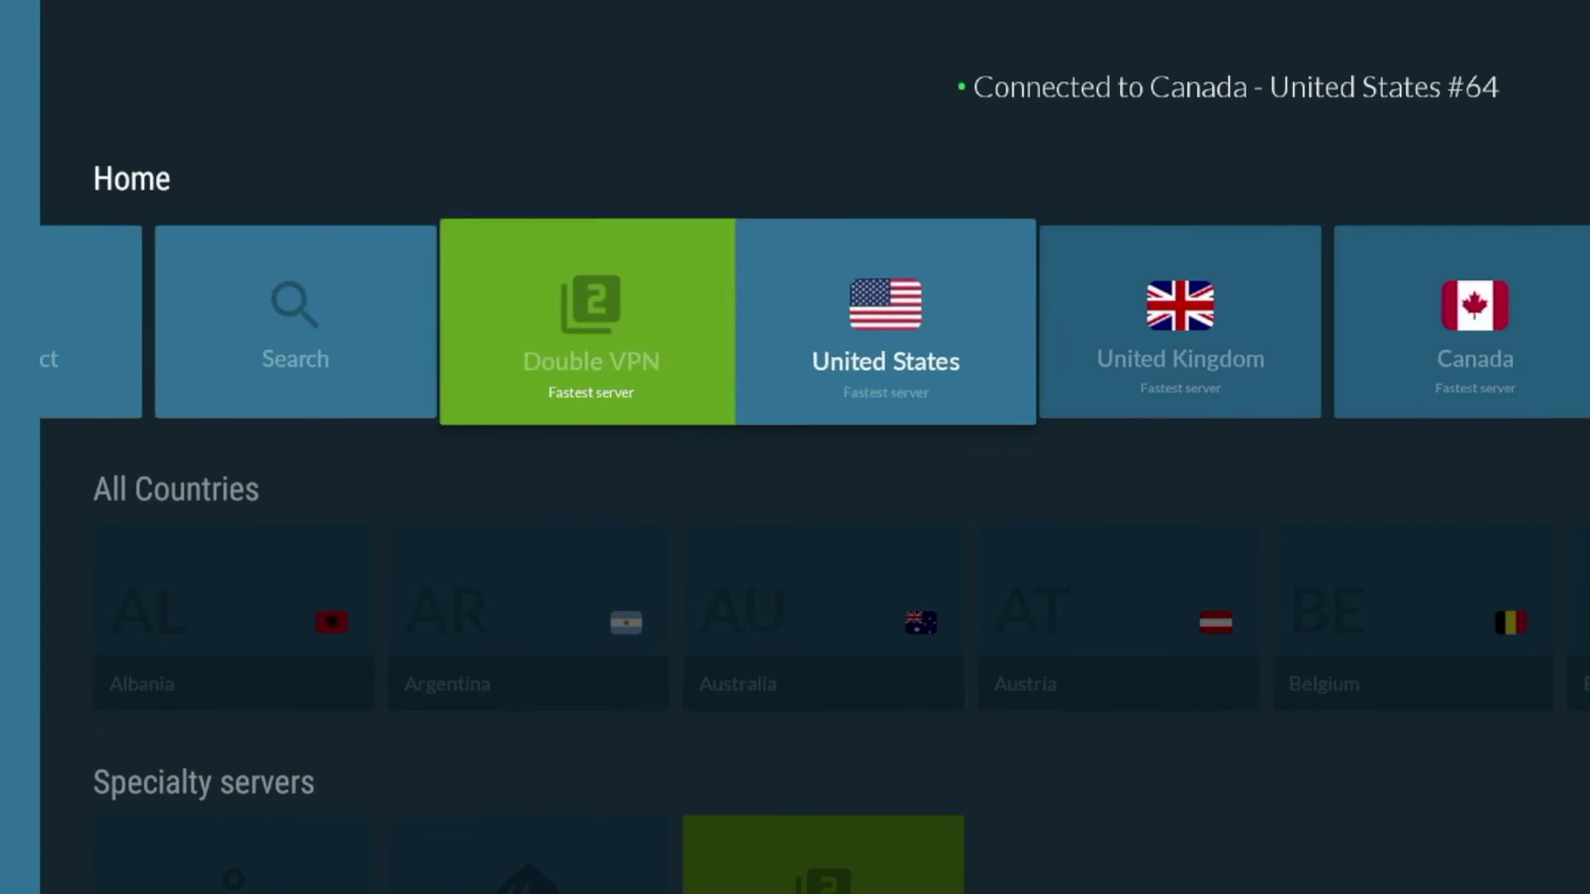
key("Down")
key("Down")
key("Down")
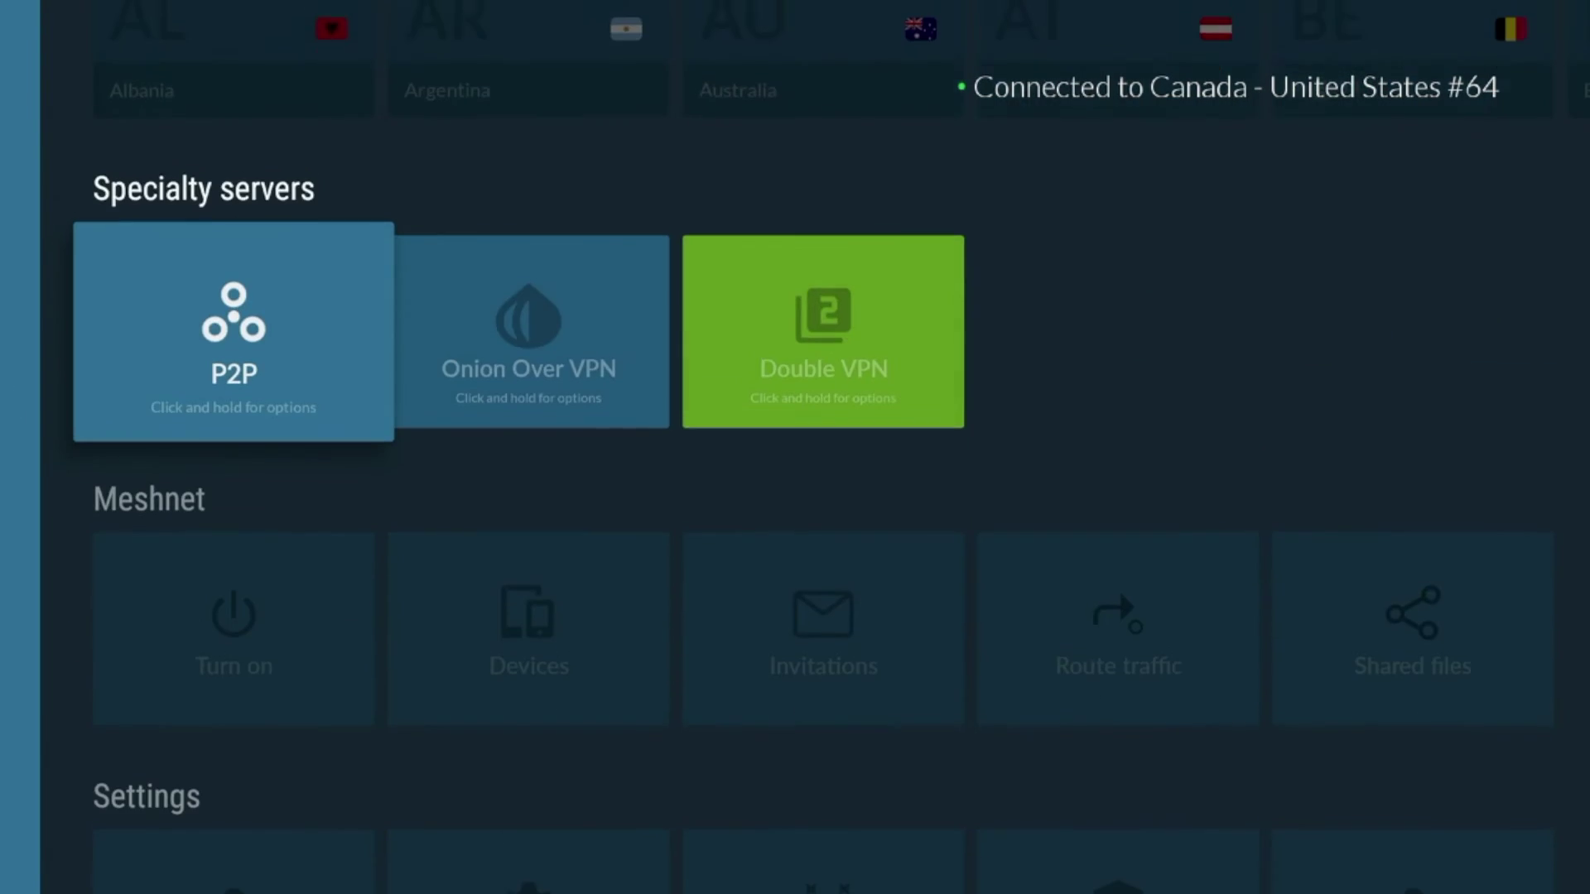
key("Left")
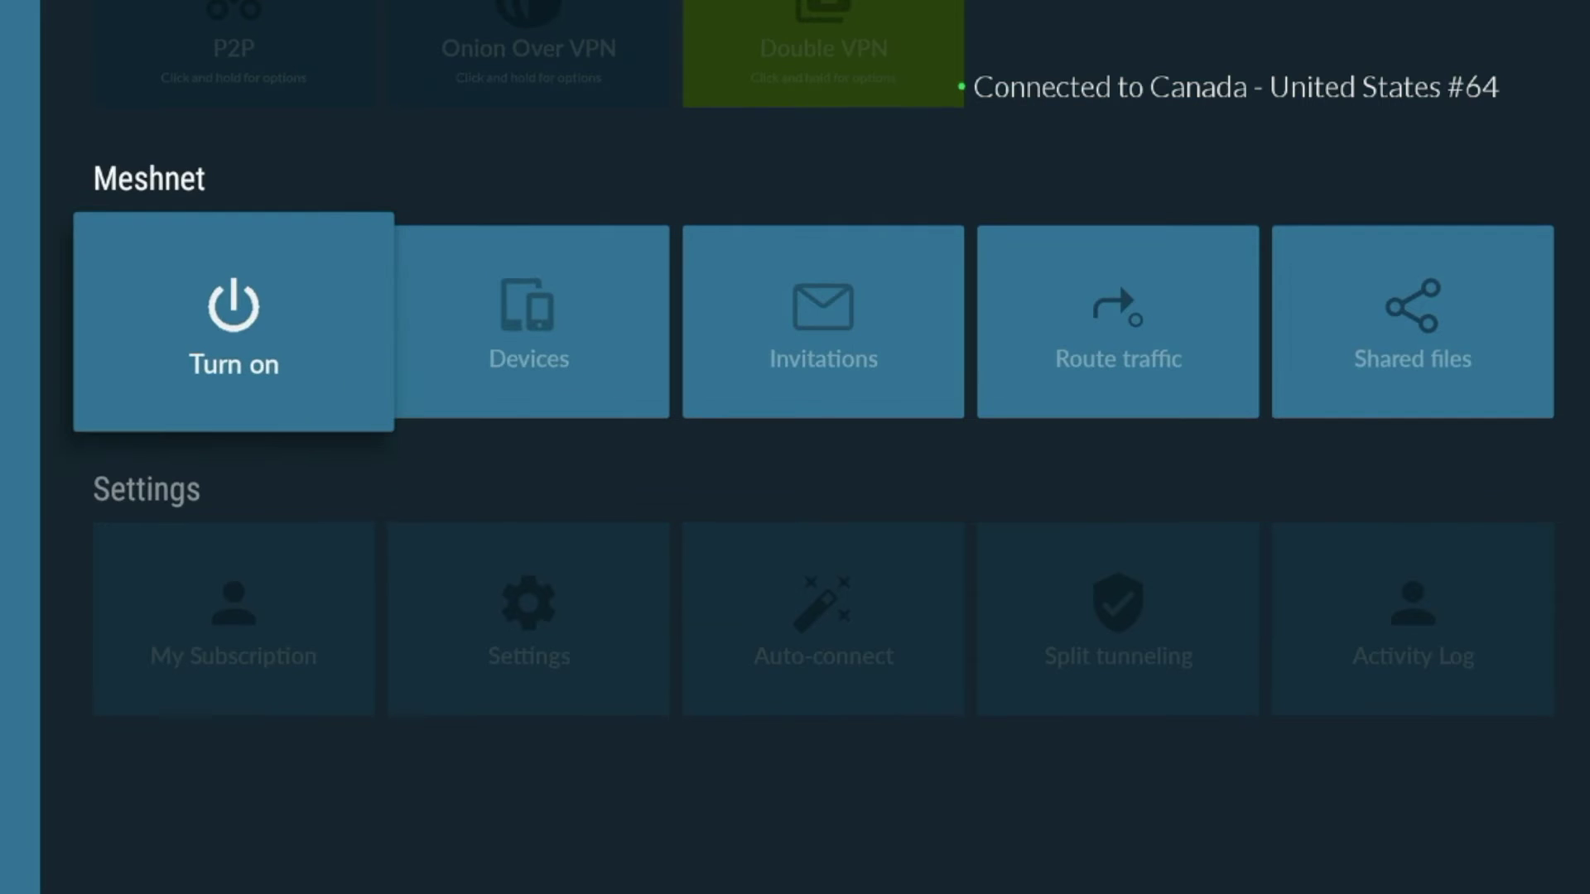
key("Down")
key("Right")
key("Right")
key("Right")
key("Right")
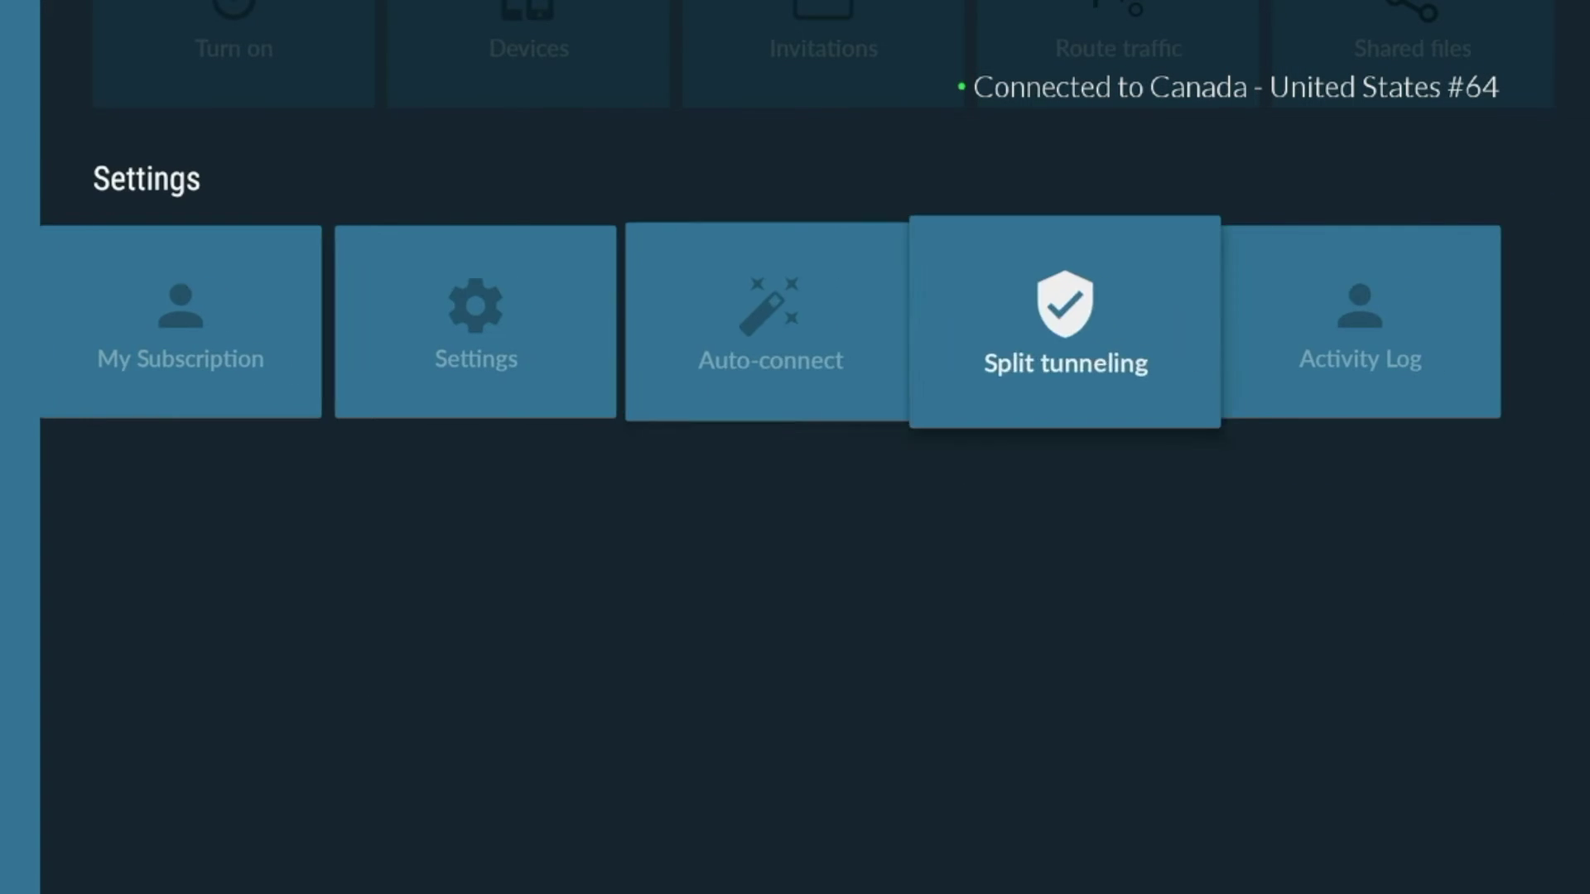
key("Up")
key("Right")
key("Right")
key("Right")
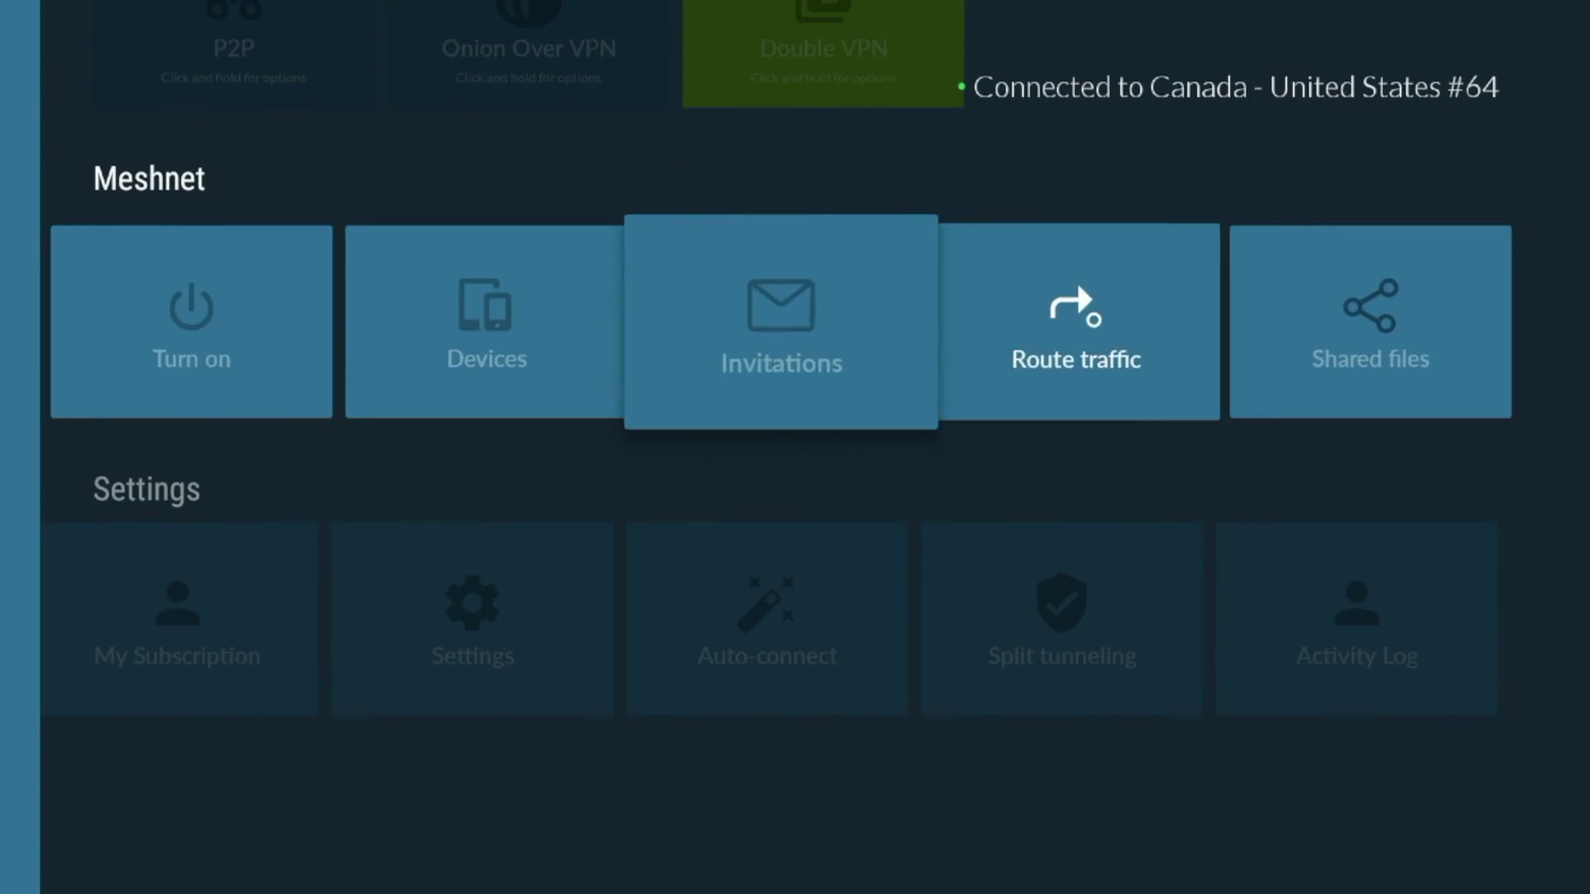
key("Up")
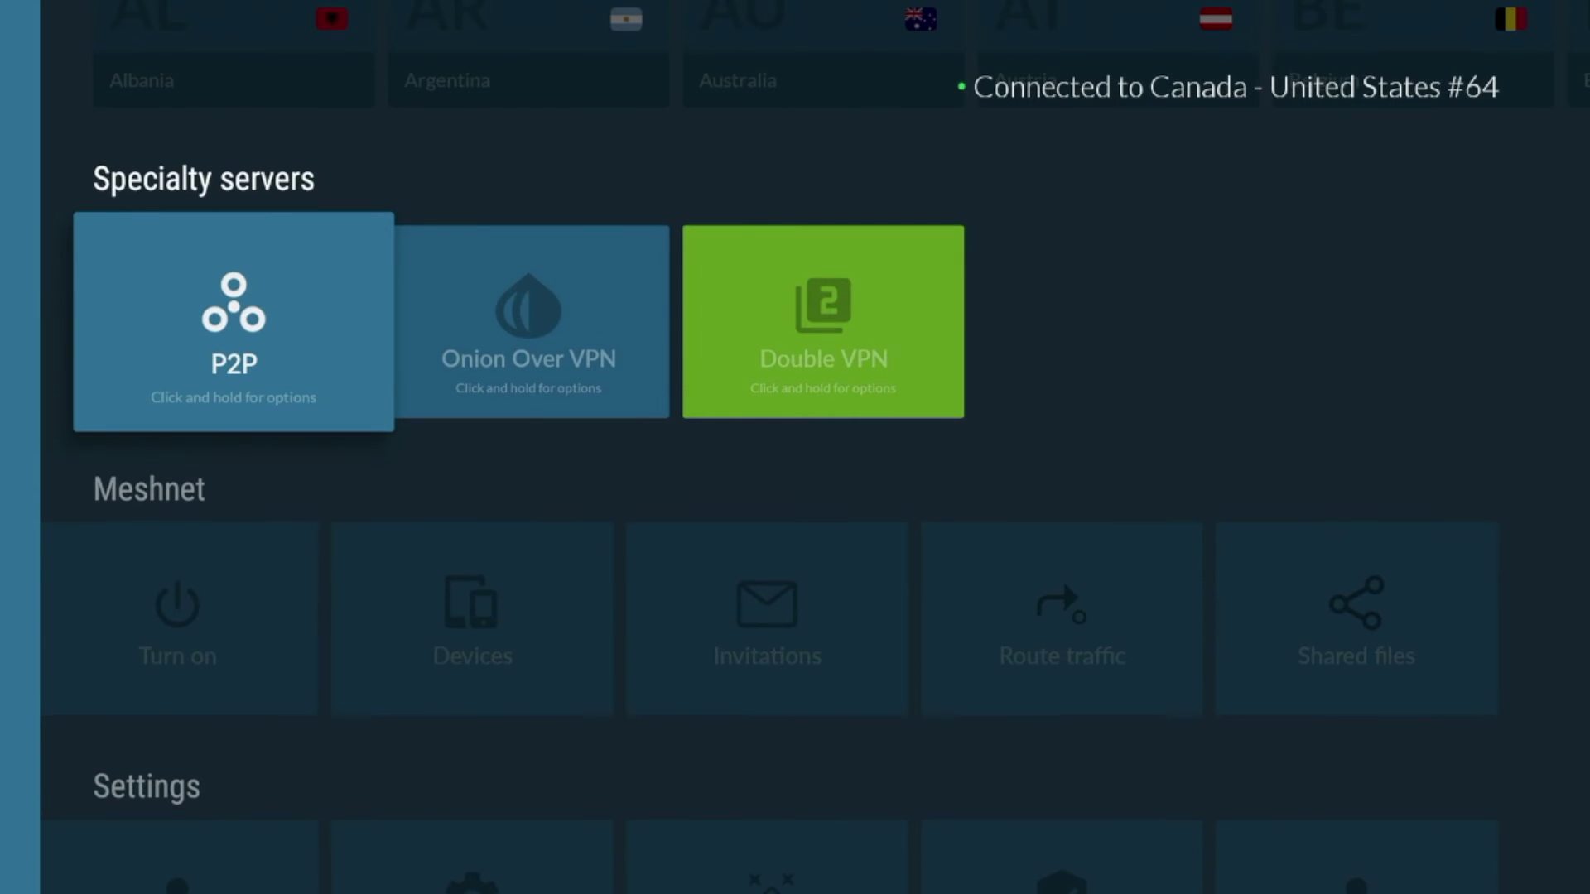
key("Left")
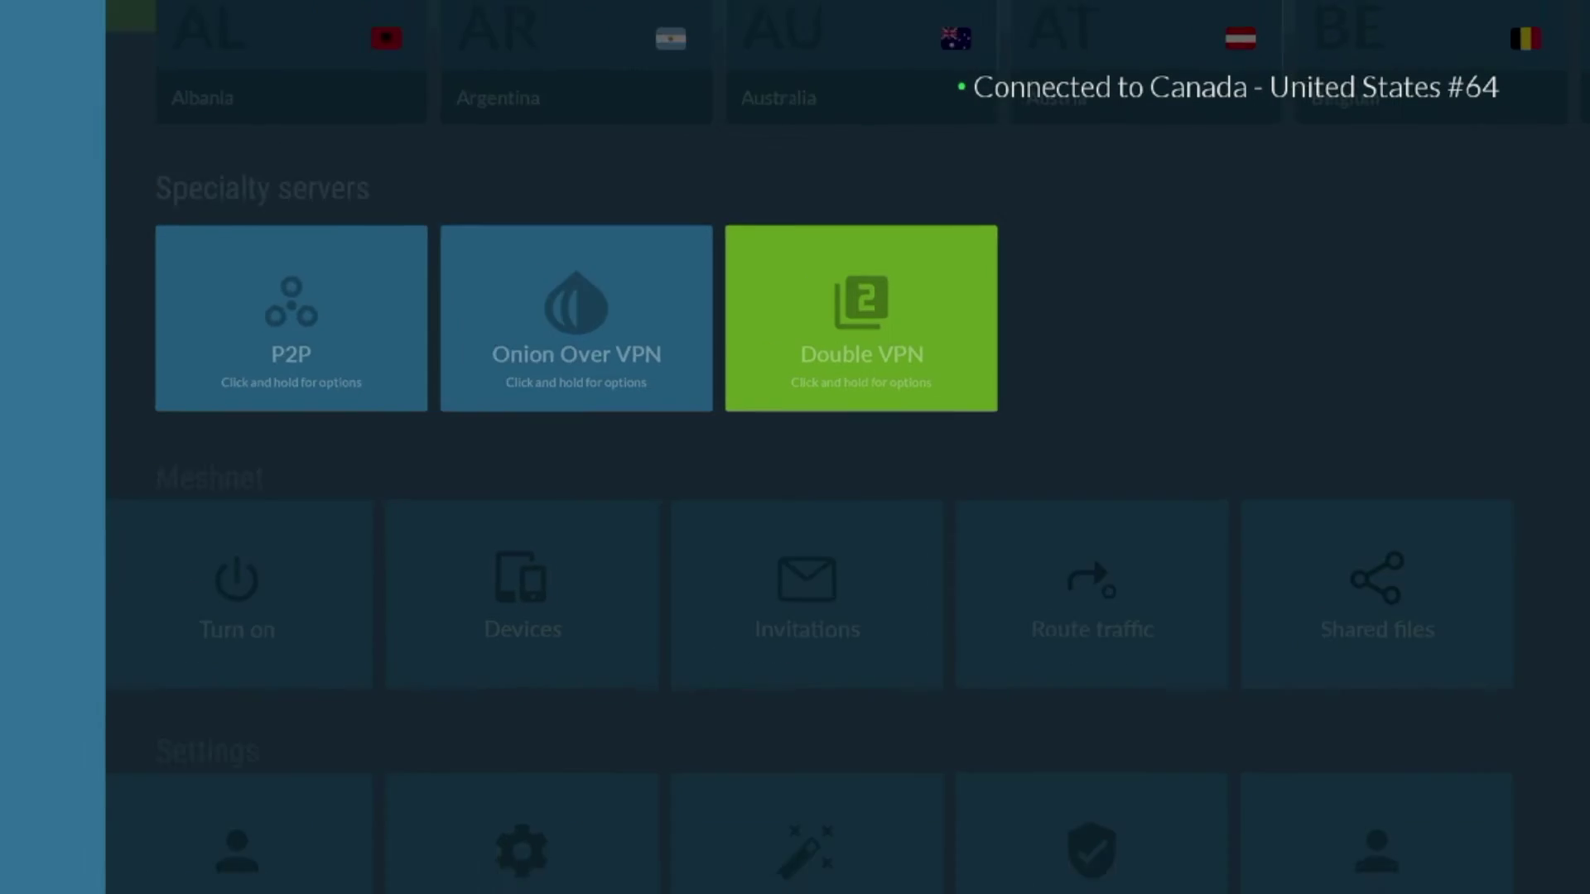
key("Up")
key("Right")
key("Right")
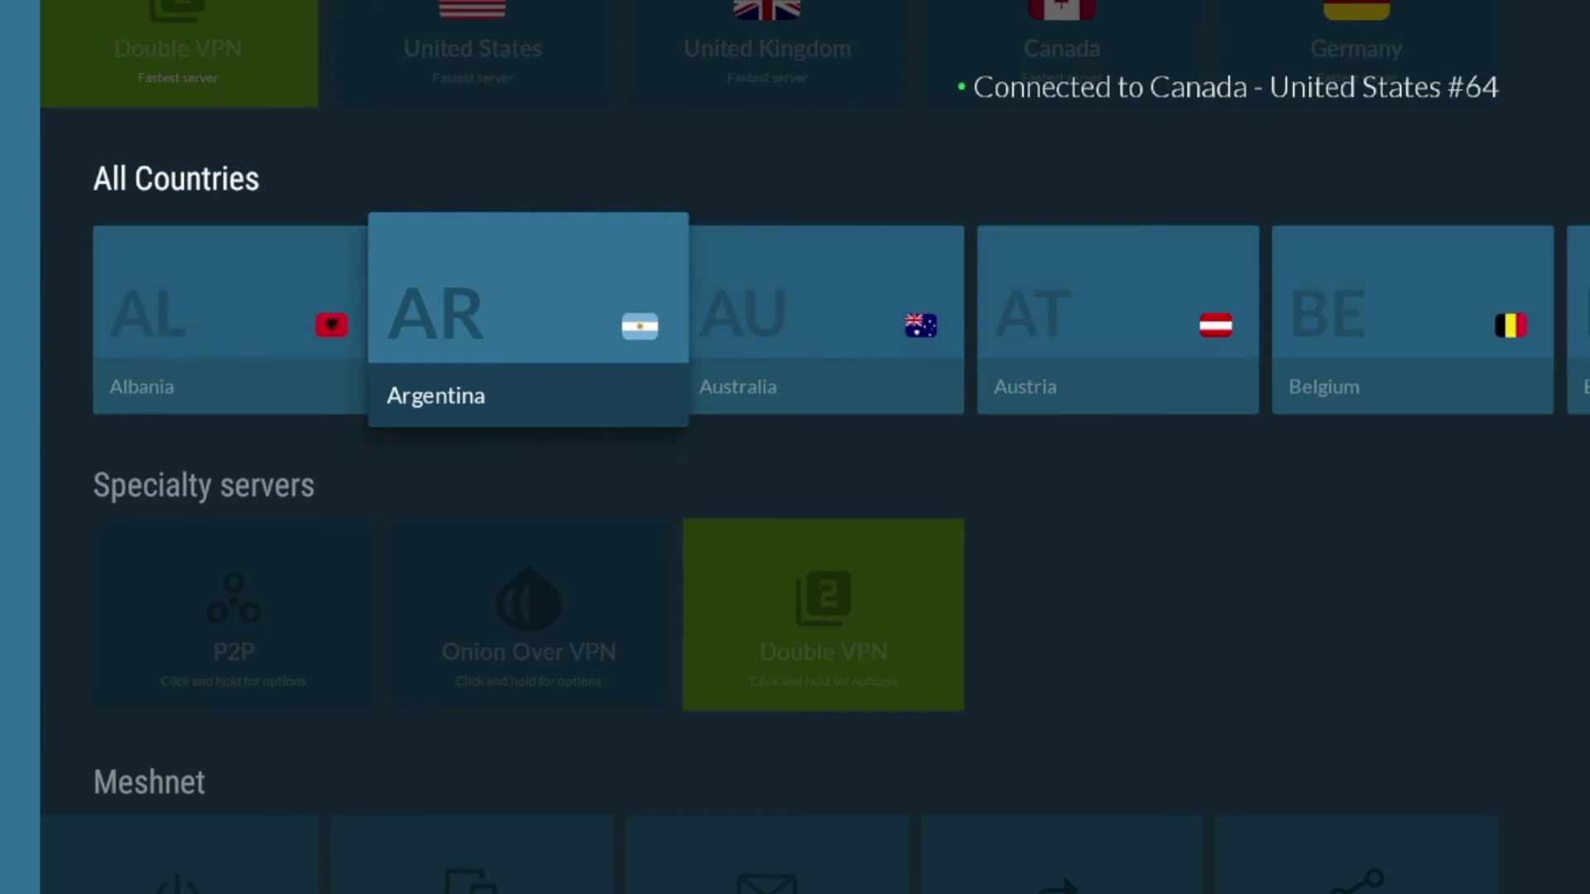
key("Up")
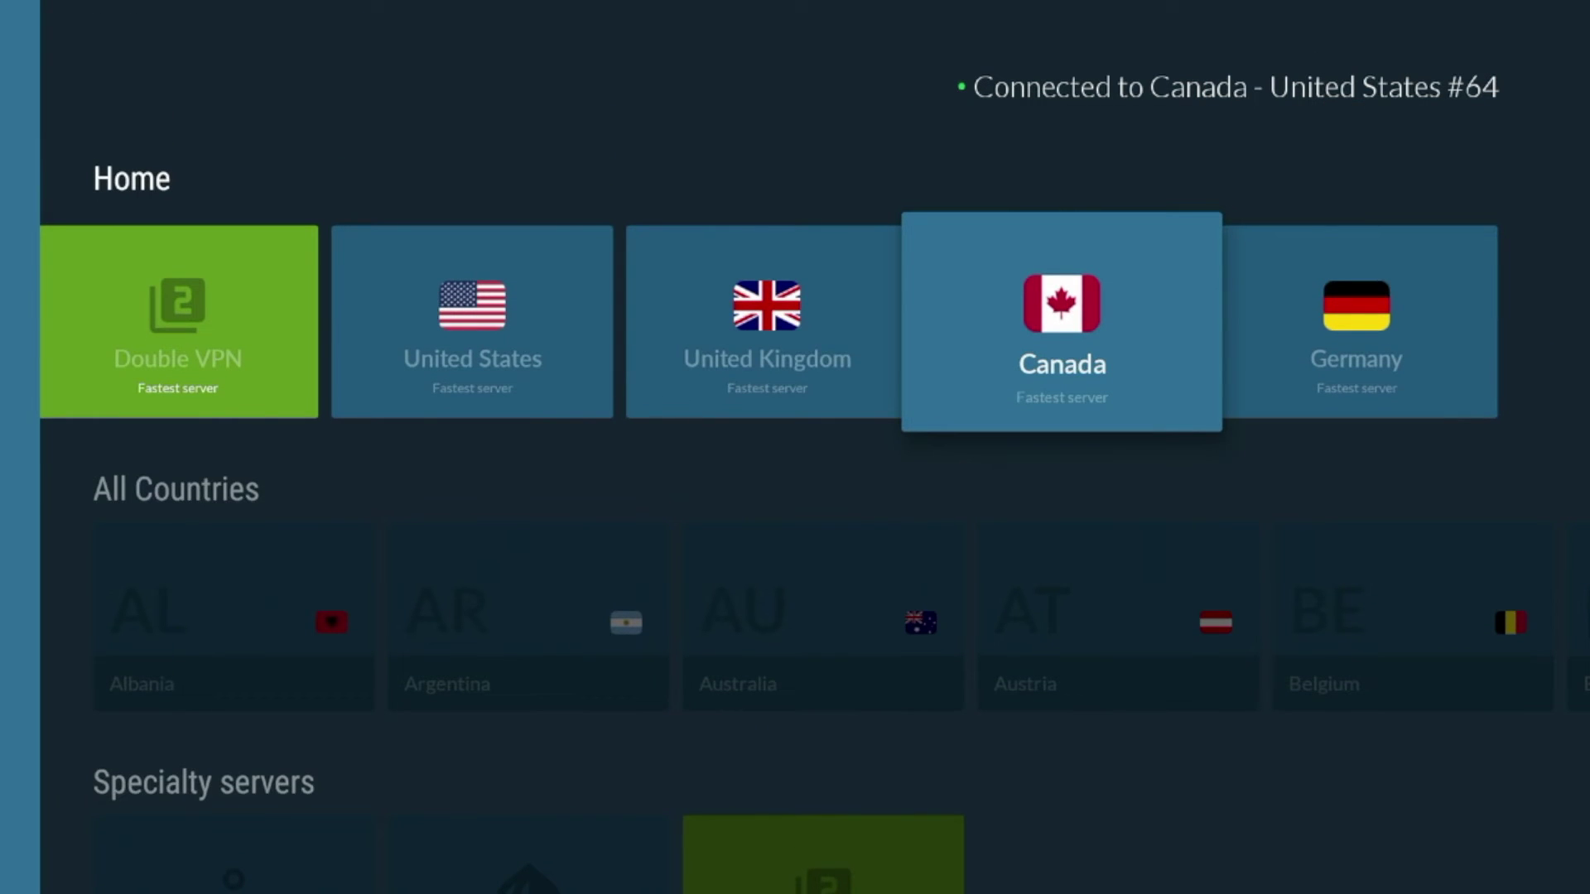
key("Left")
key("Left")
key("Left")
key("Left")
key("Left")
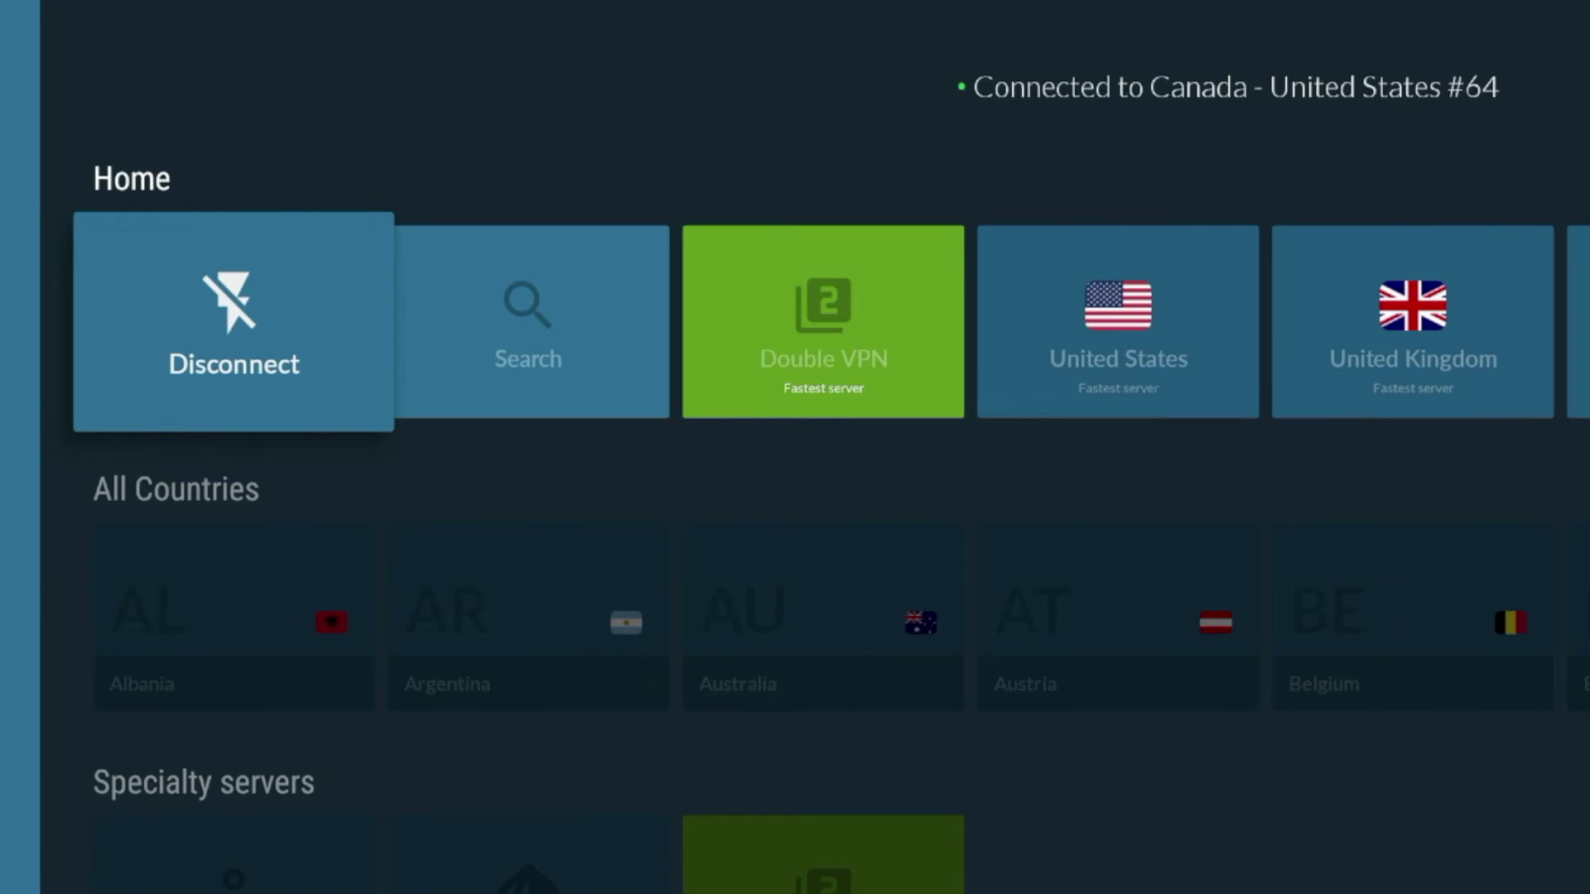
key("Left")
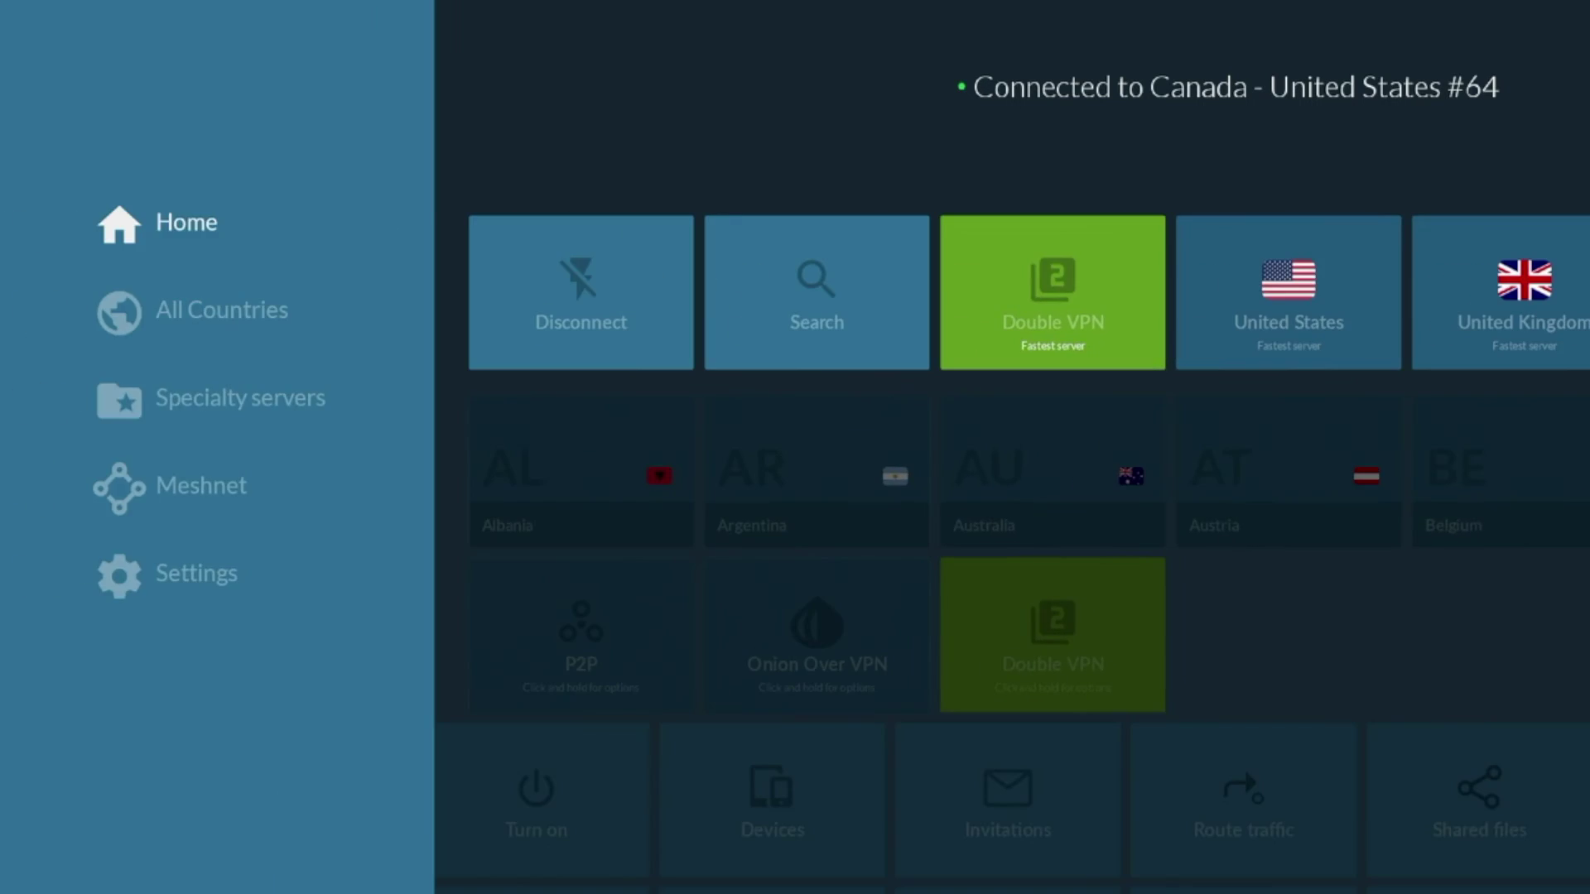
Check the connection protocol in NordVPN's settings, then close them
key("Down")
key("Down")
key("Down")
key("Down")
key("Right")
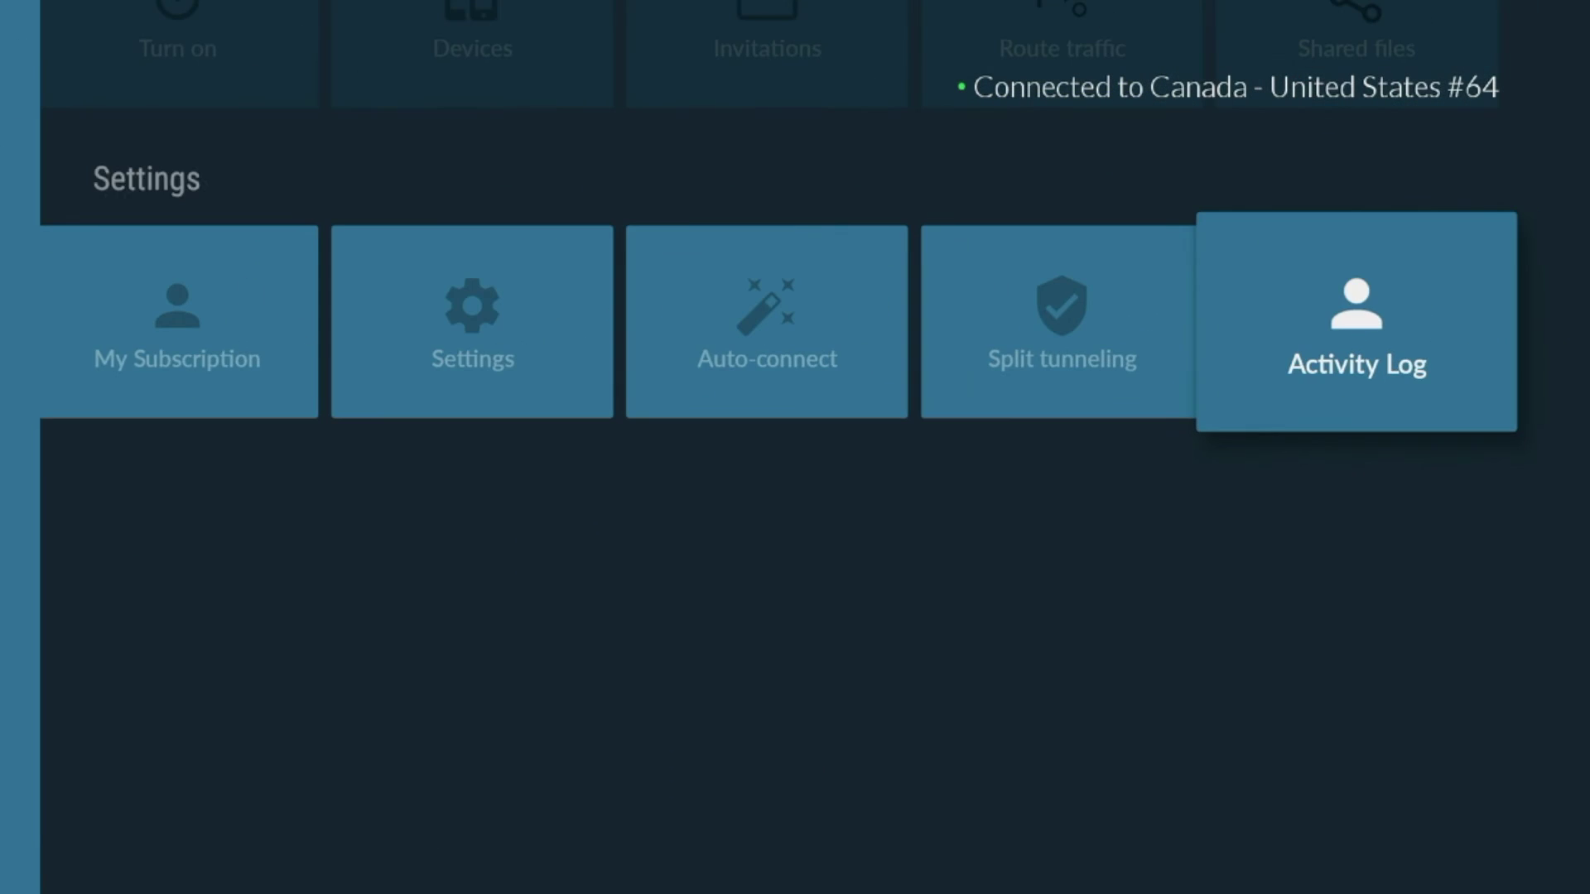
key("Left")
key("Left")
key("Left")
key("Return")
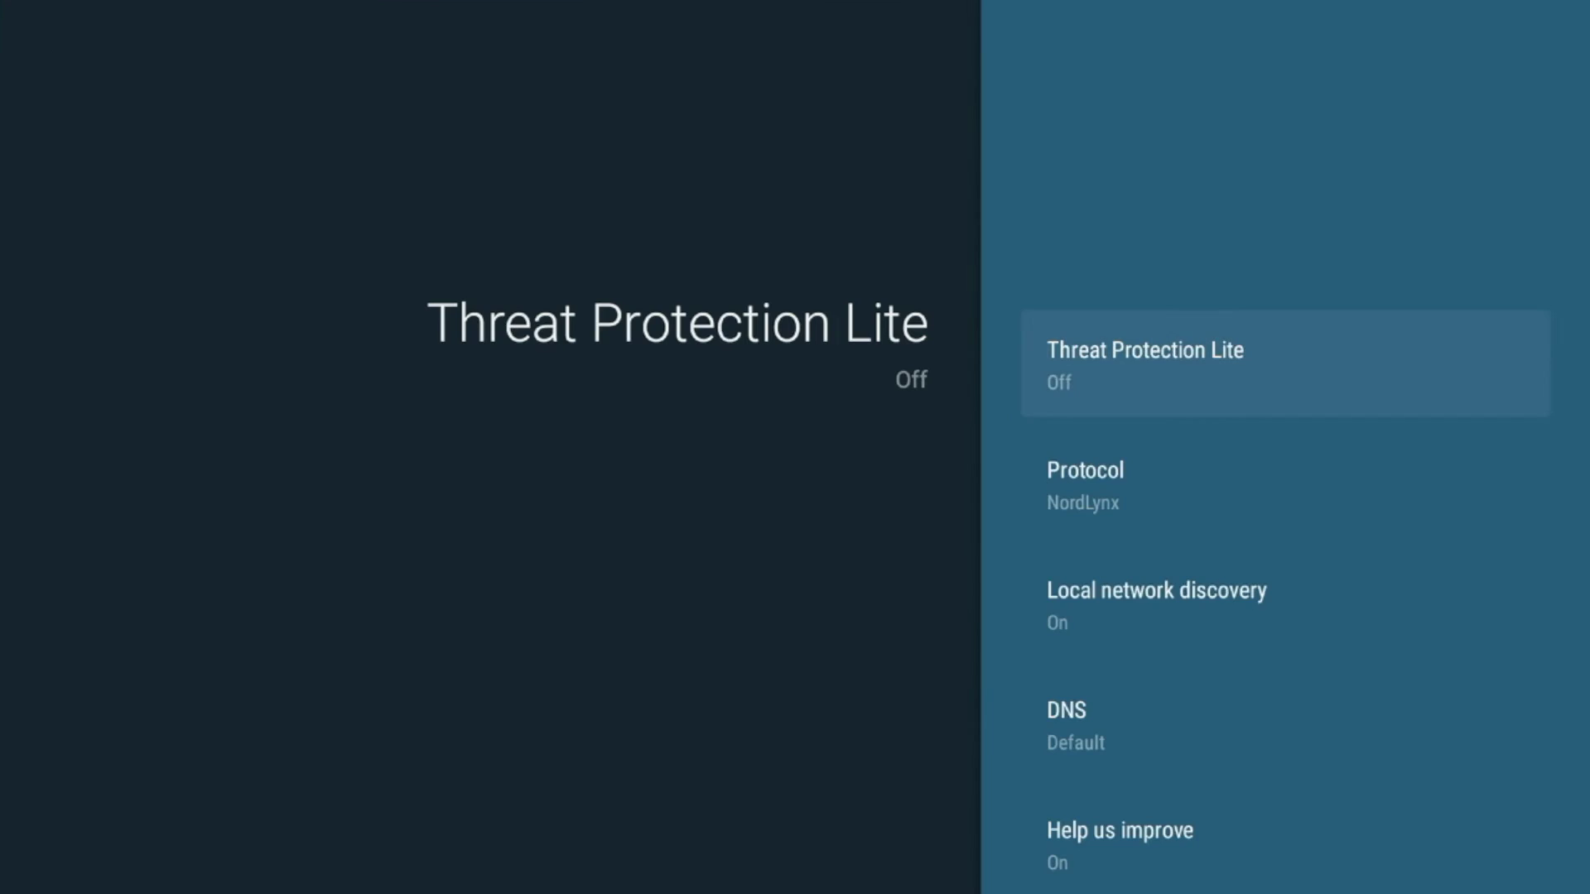
key("Down")
key("Escape")
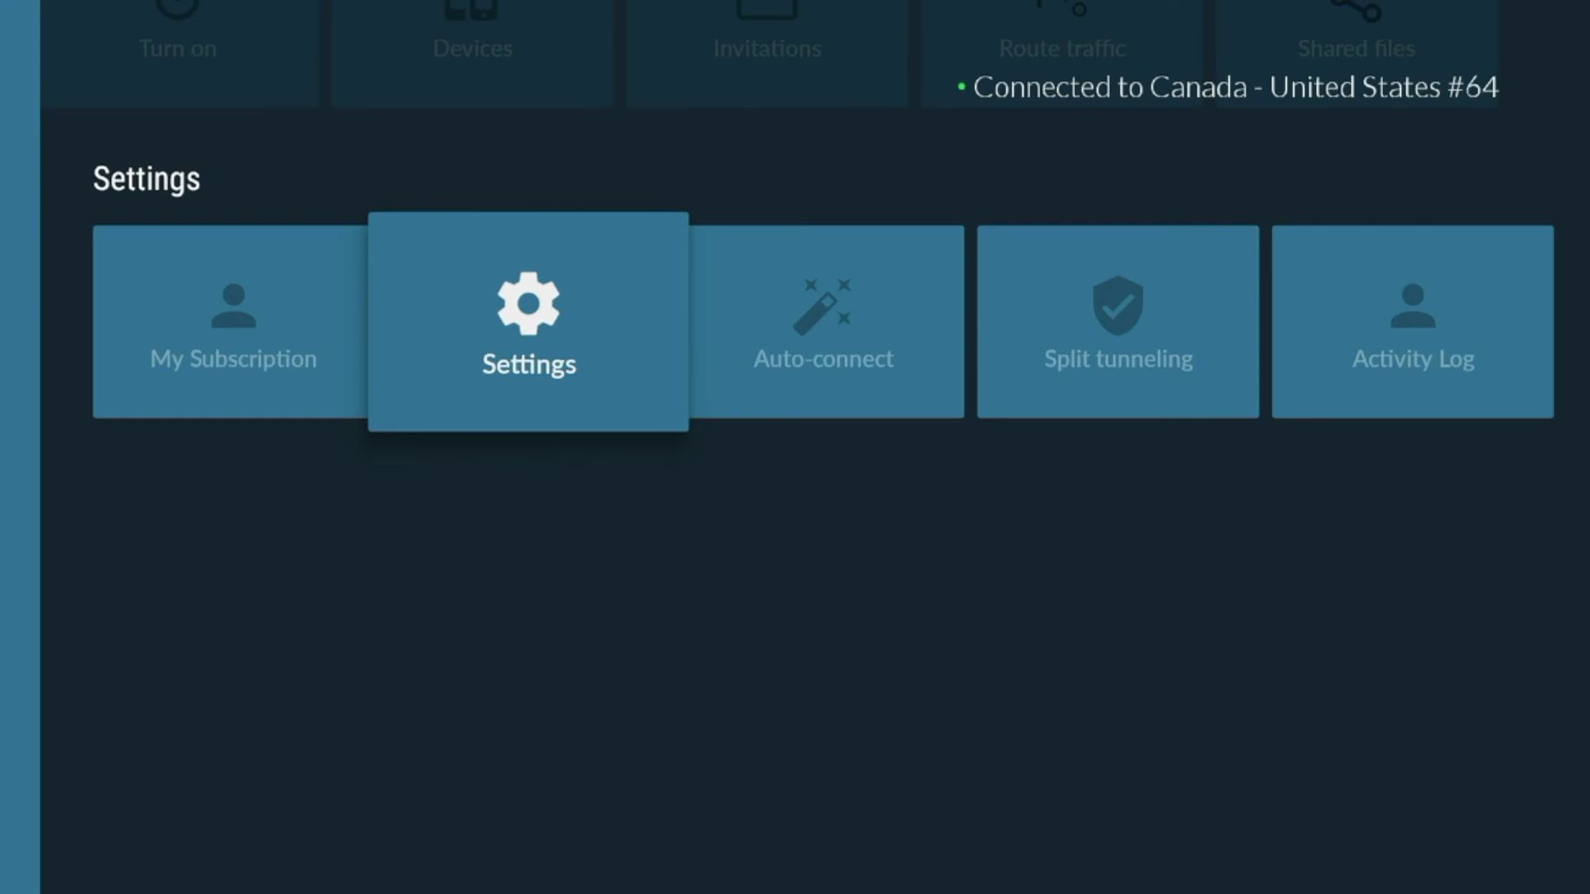
Connect to the fastest United States server (#8784) and return to the Fire TV home screen
key("Up")
key("Up")
key("Up")
key("Up")
key("Right")
key("Right")
key("Right")
key("Return")
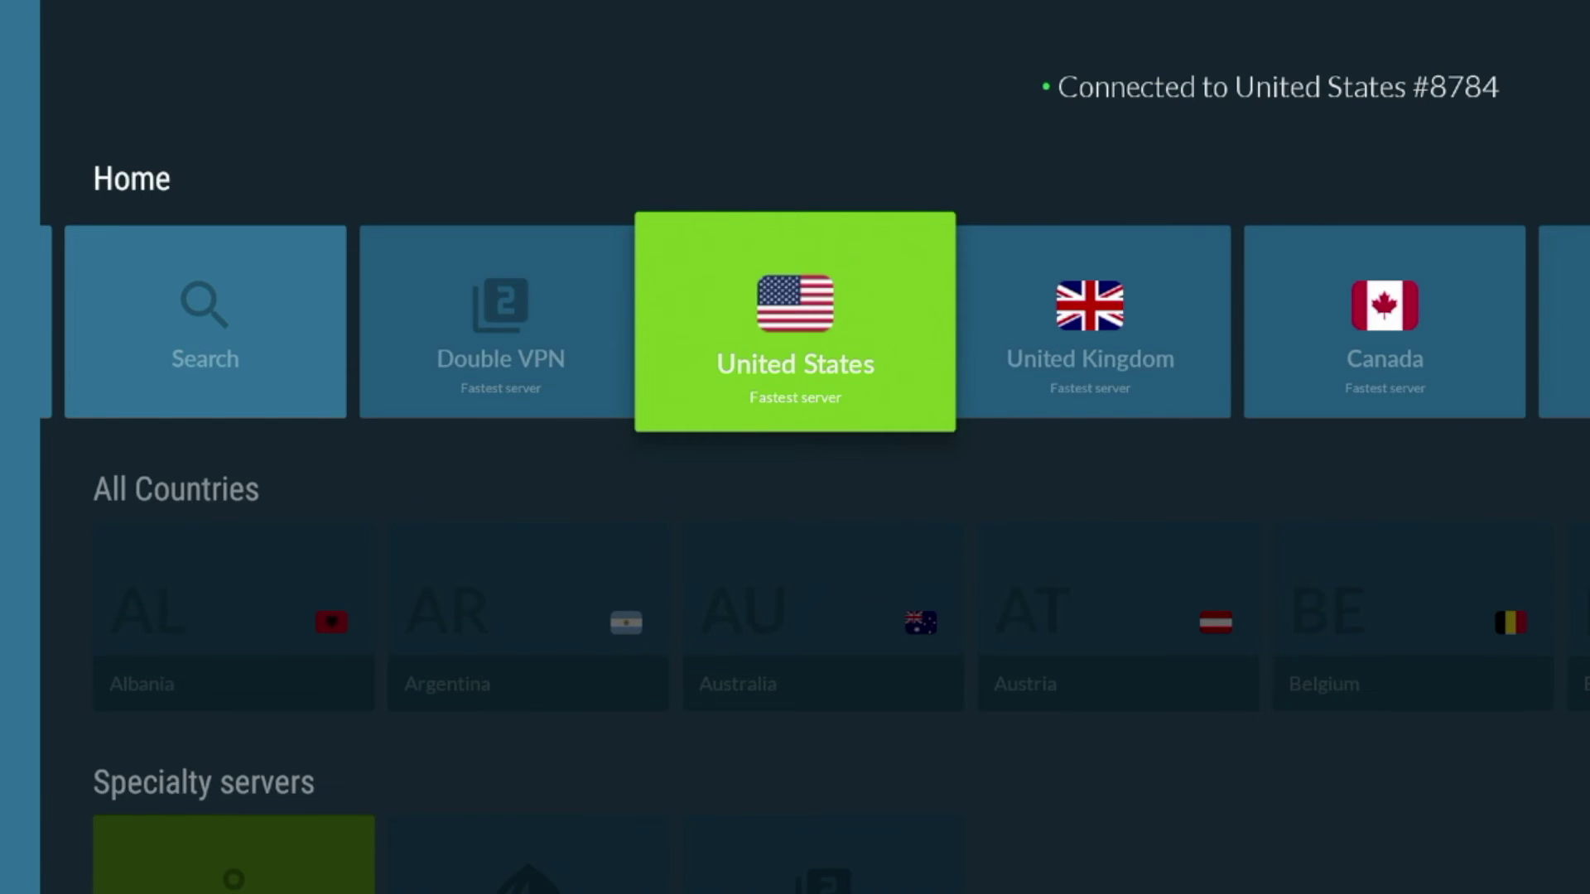
key("Home")
key("Right")
Launch Analiti Speed Test and measure the connection at 86 Mbps down, 106 Mbps up
key("Right")
key("Right")
key("Right")
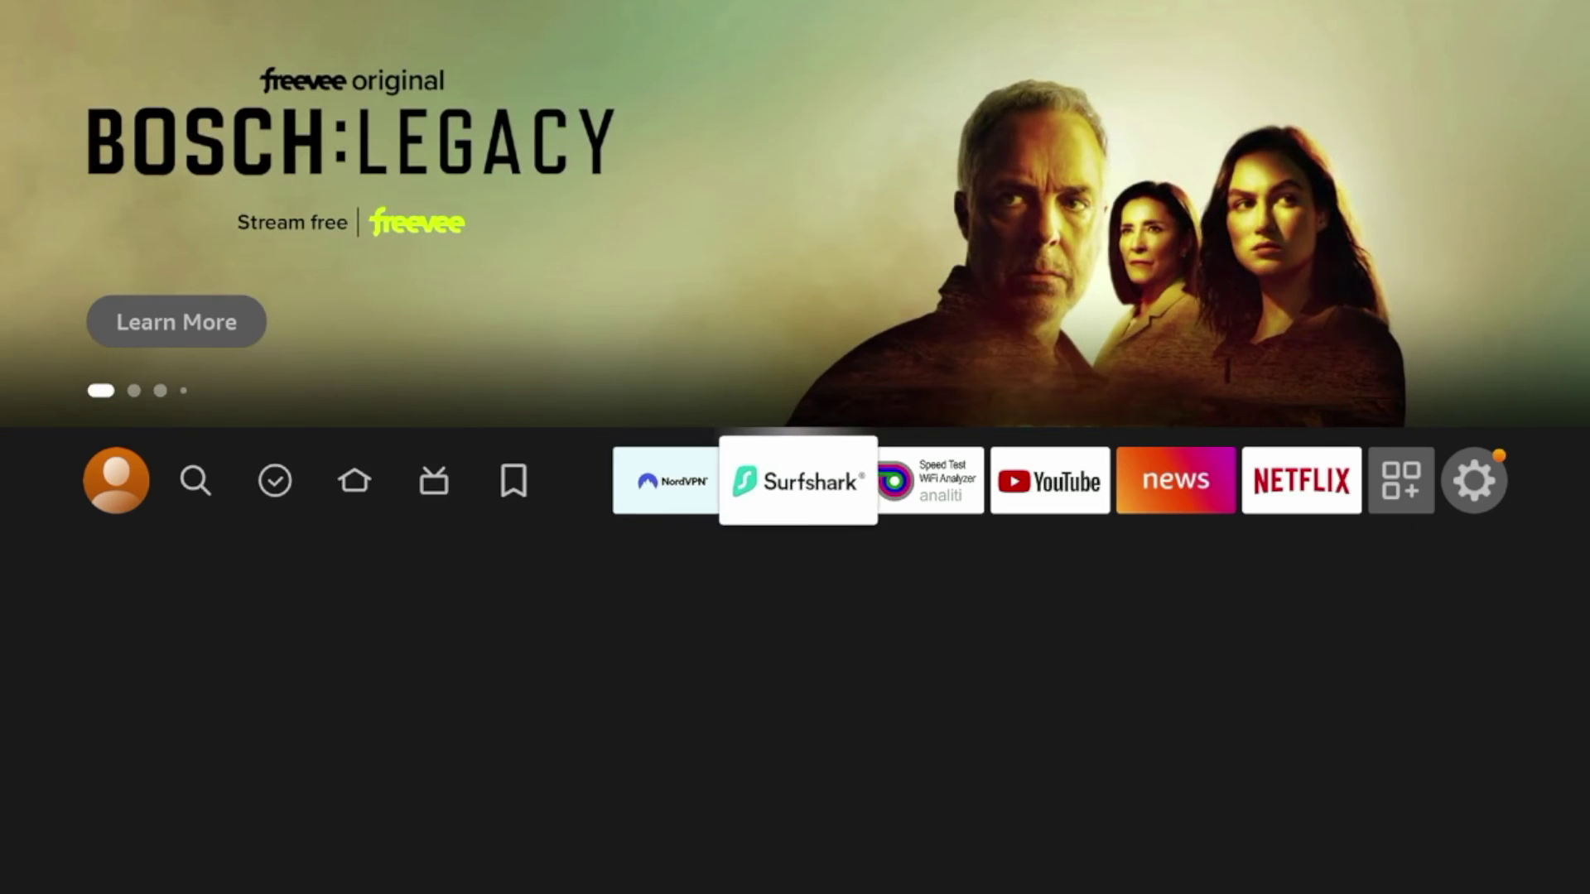
key("Right")
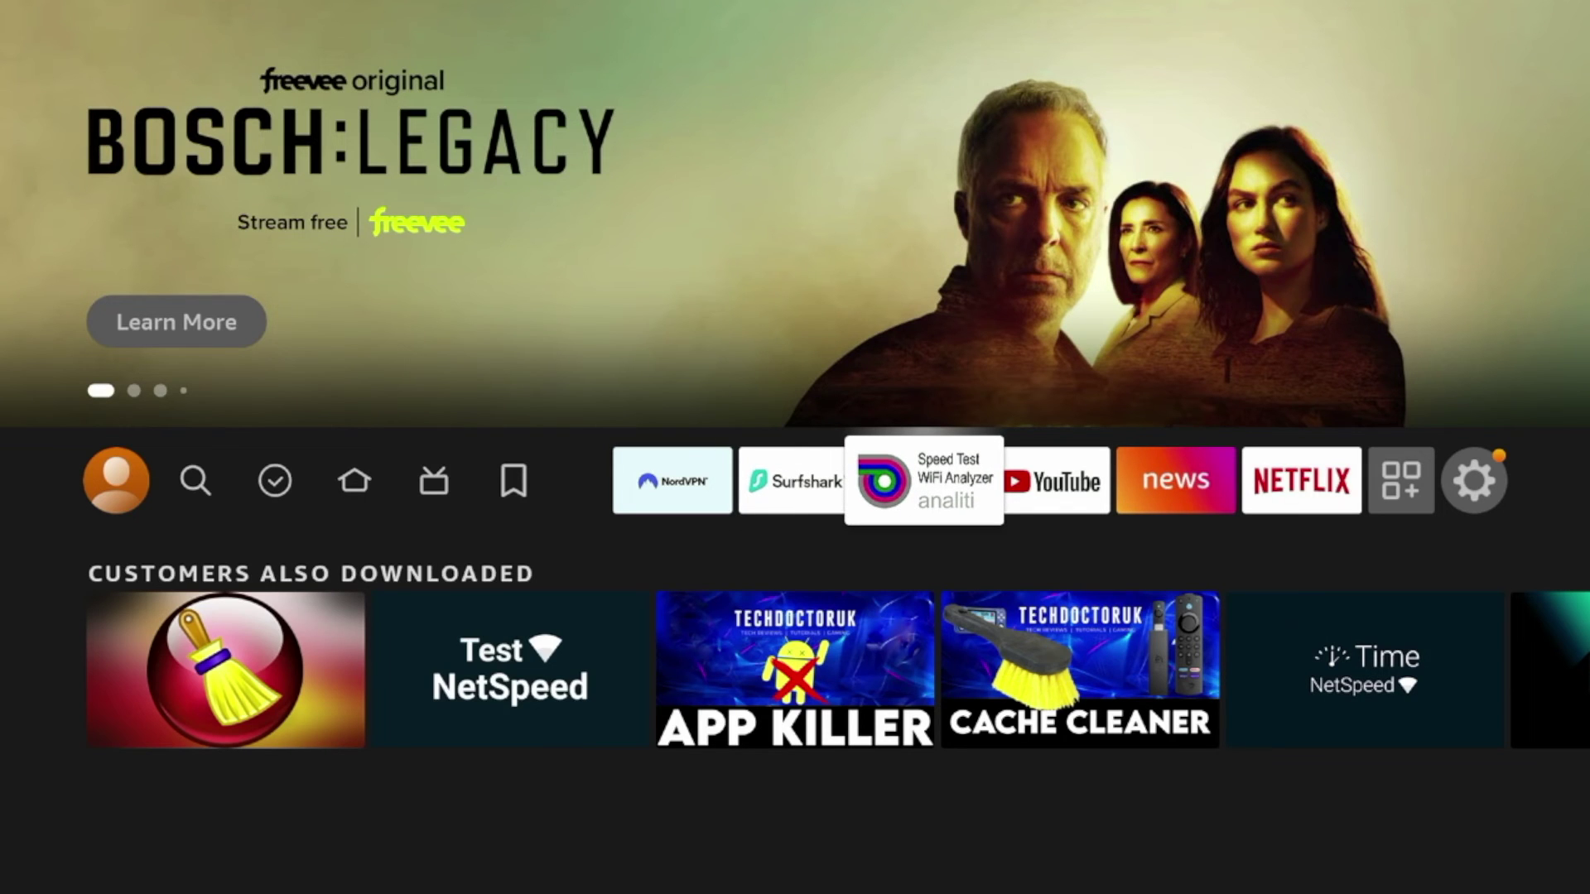
key("Return")
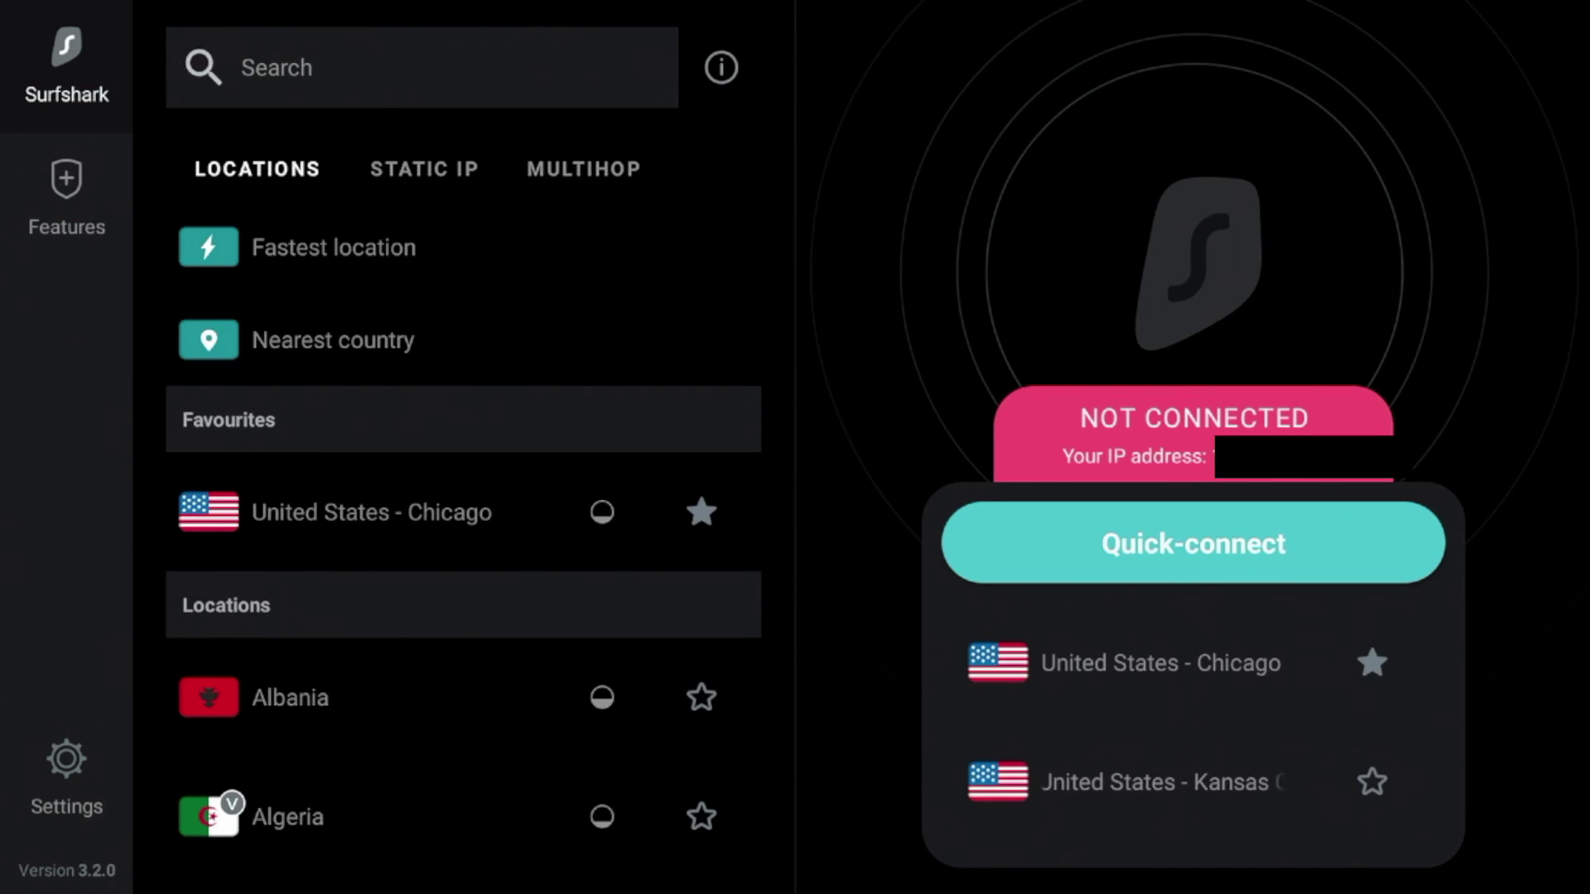
Quick-connect Surfshark to the United States - Chicago server
key("Down")
key("Up")
key("Return")
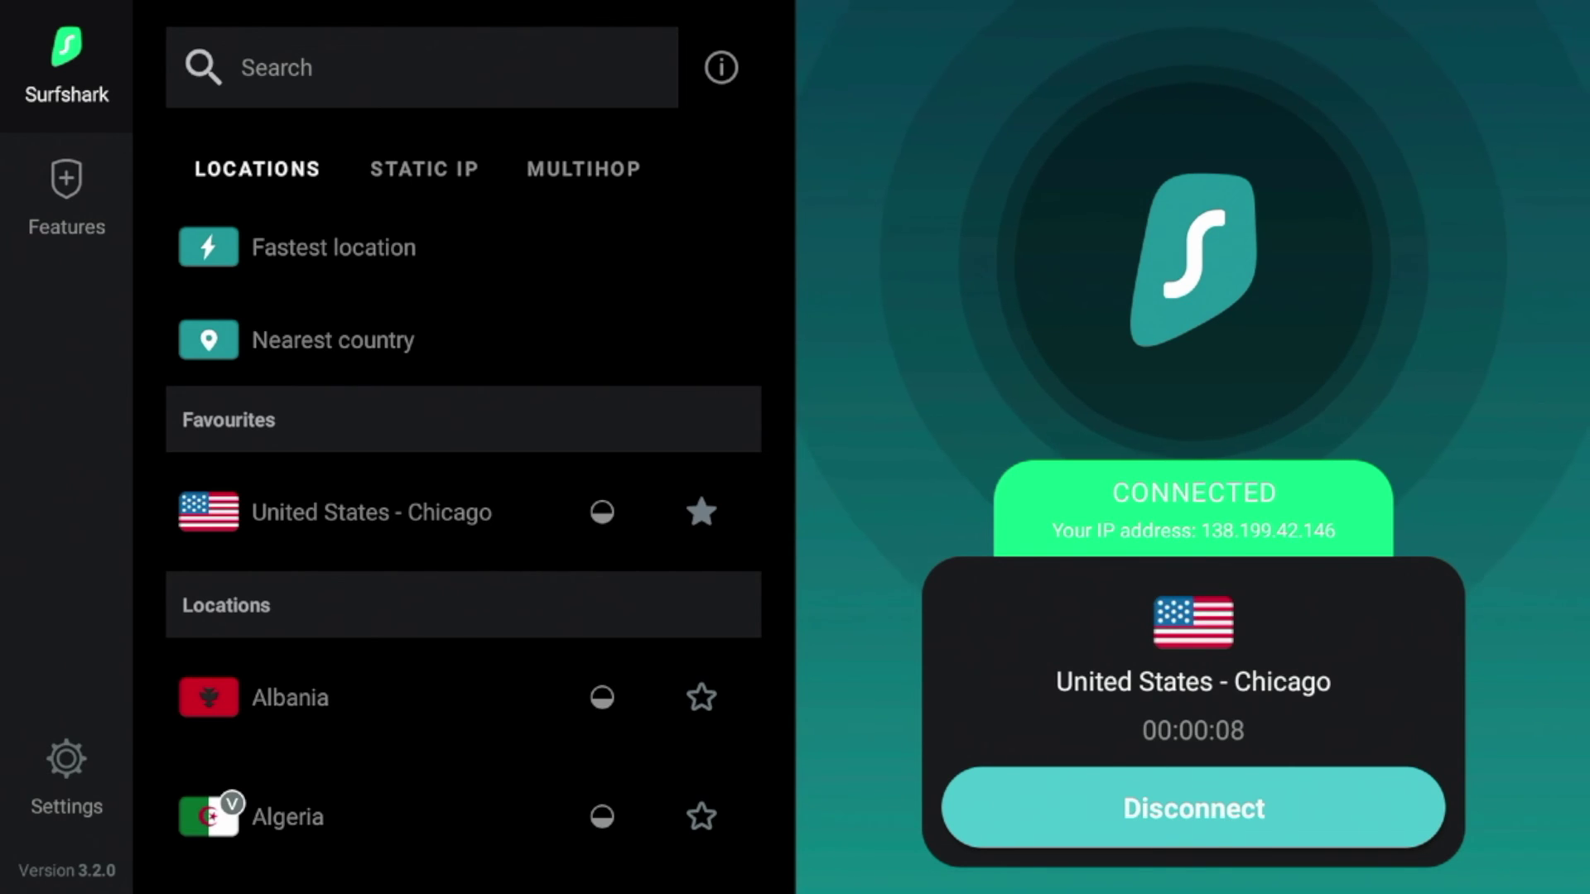
Move to Surfshark's sidebar and open its Settings section
left_click(701, 817)
key("Up")
key("Up")
key("Left")
key("Down")
key("Up")
key("Down")
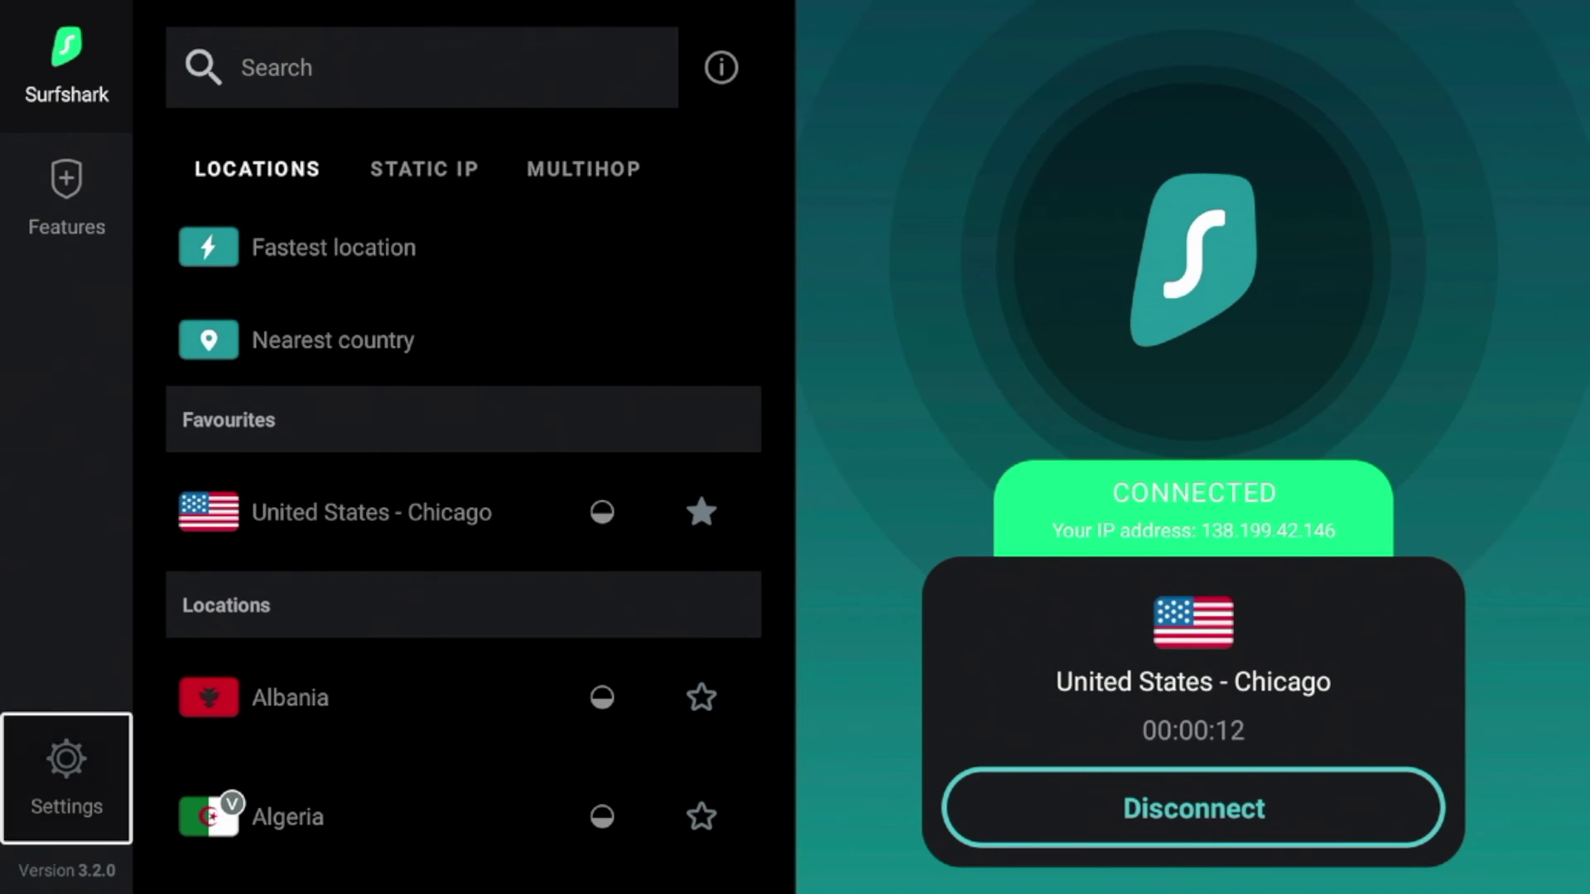
key("Return")
Review the connectivity options in VPN settings, then exit and relaunch Surfshark
key("Down")
key("Up")
key("Return")
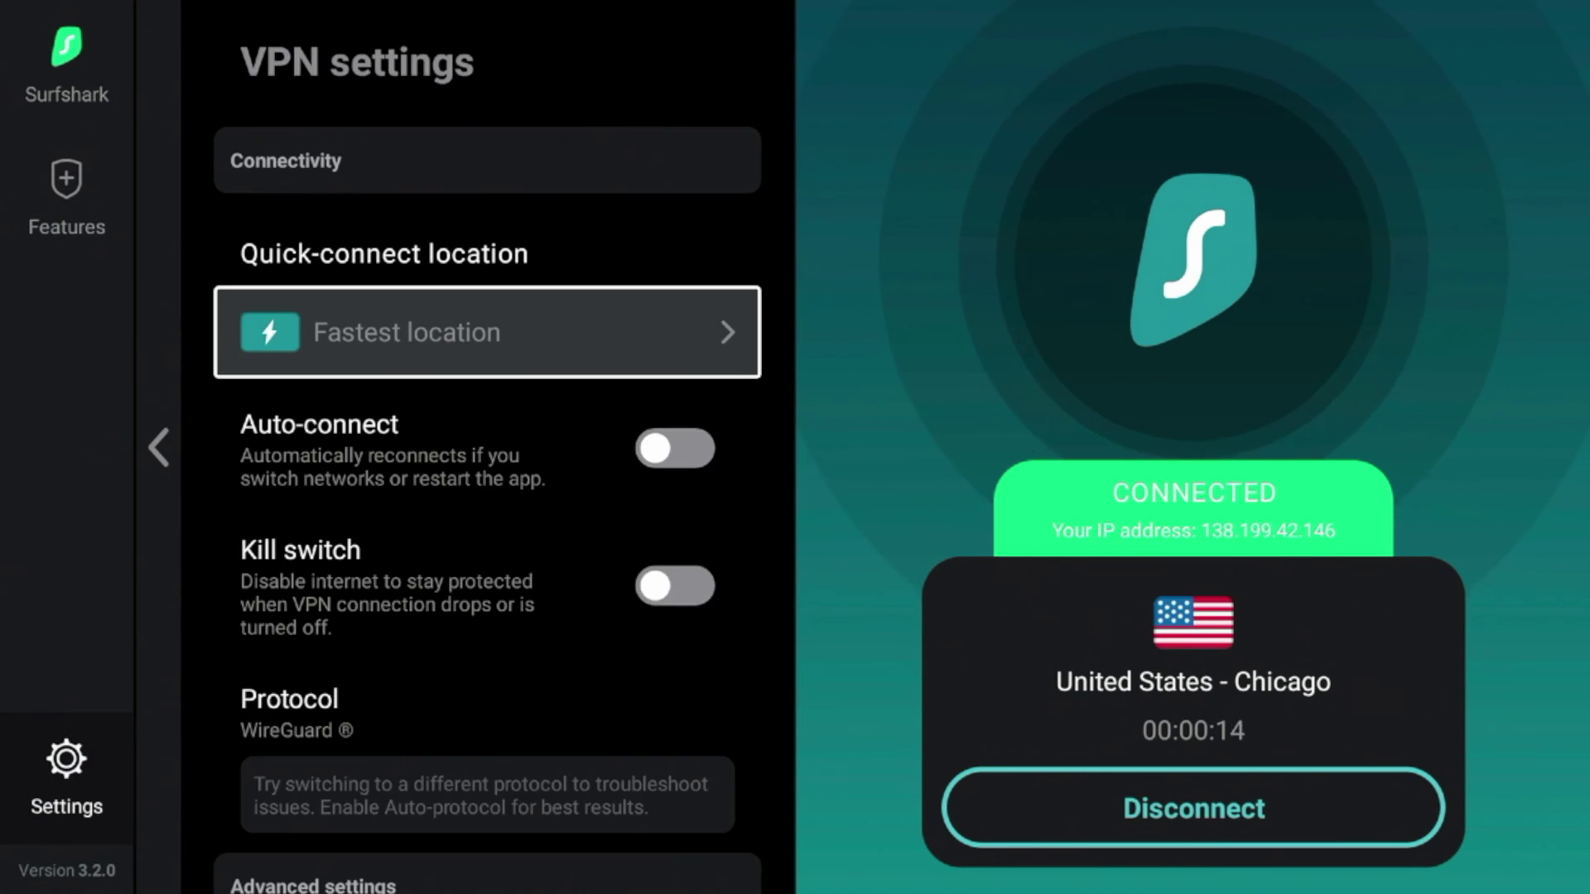
key("Down")
key("Down")
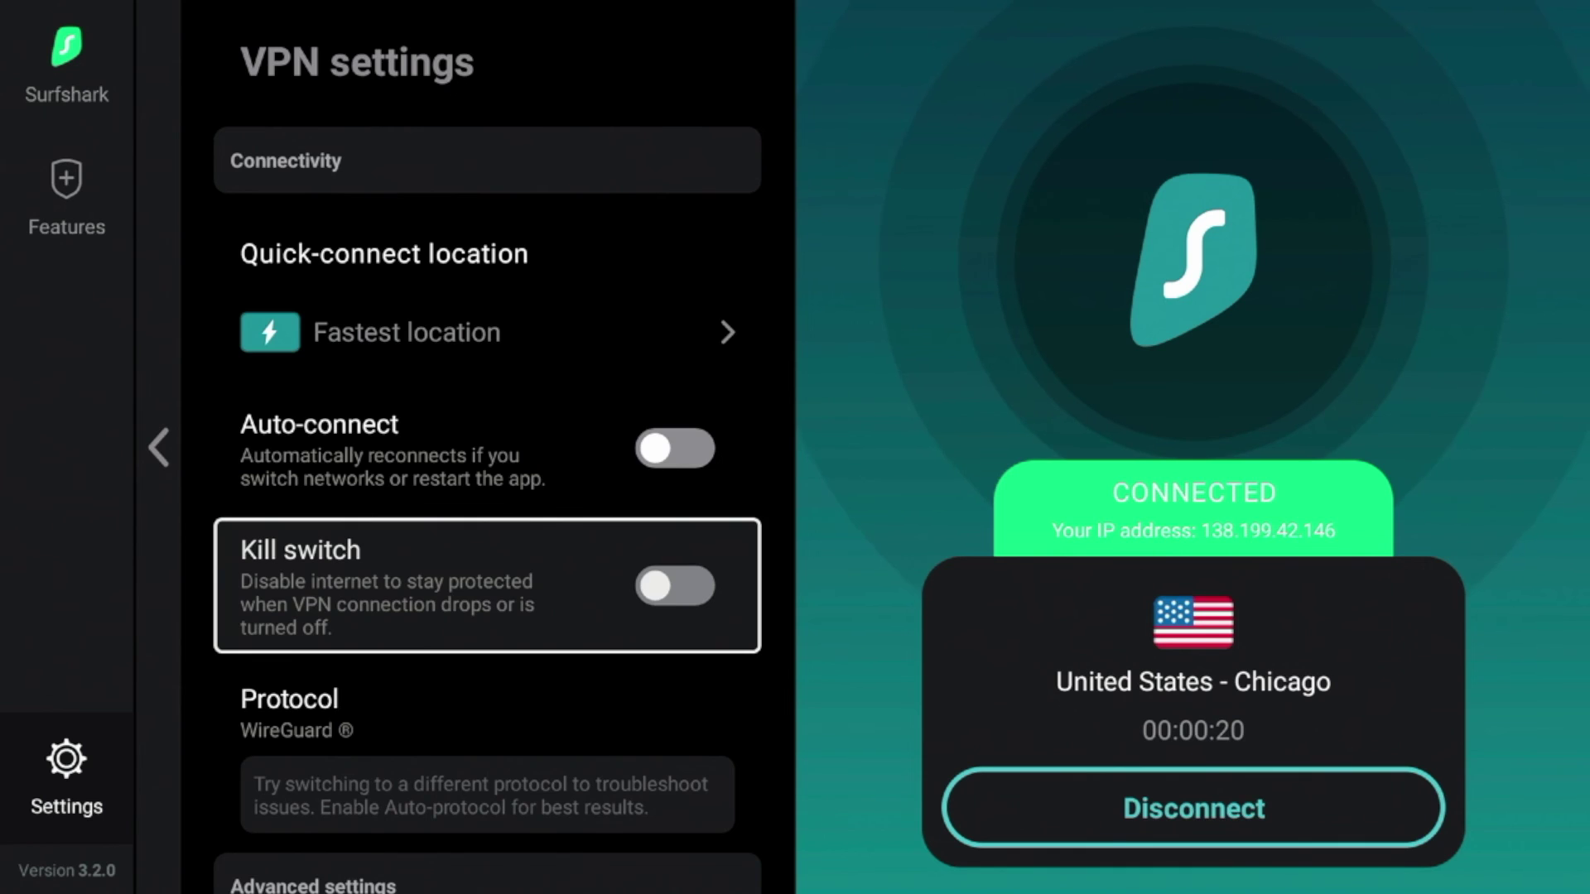
key("Escape")
key("Home")
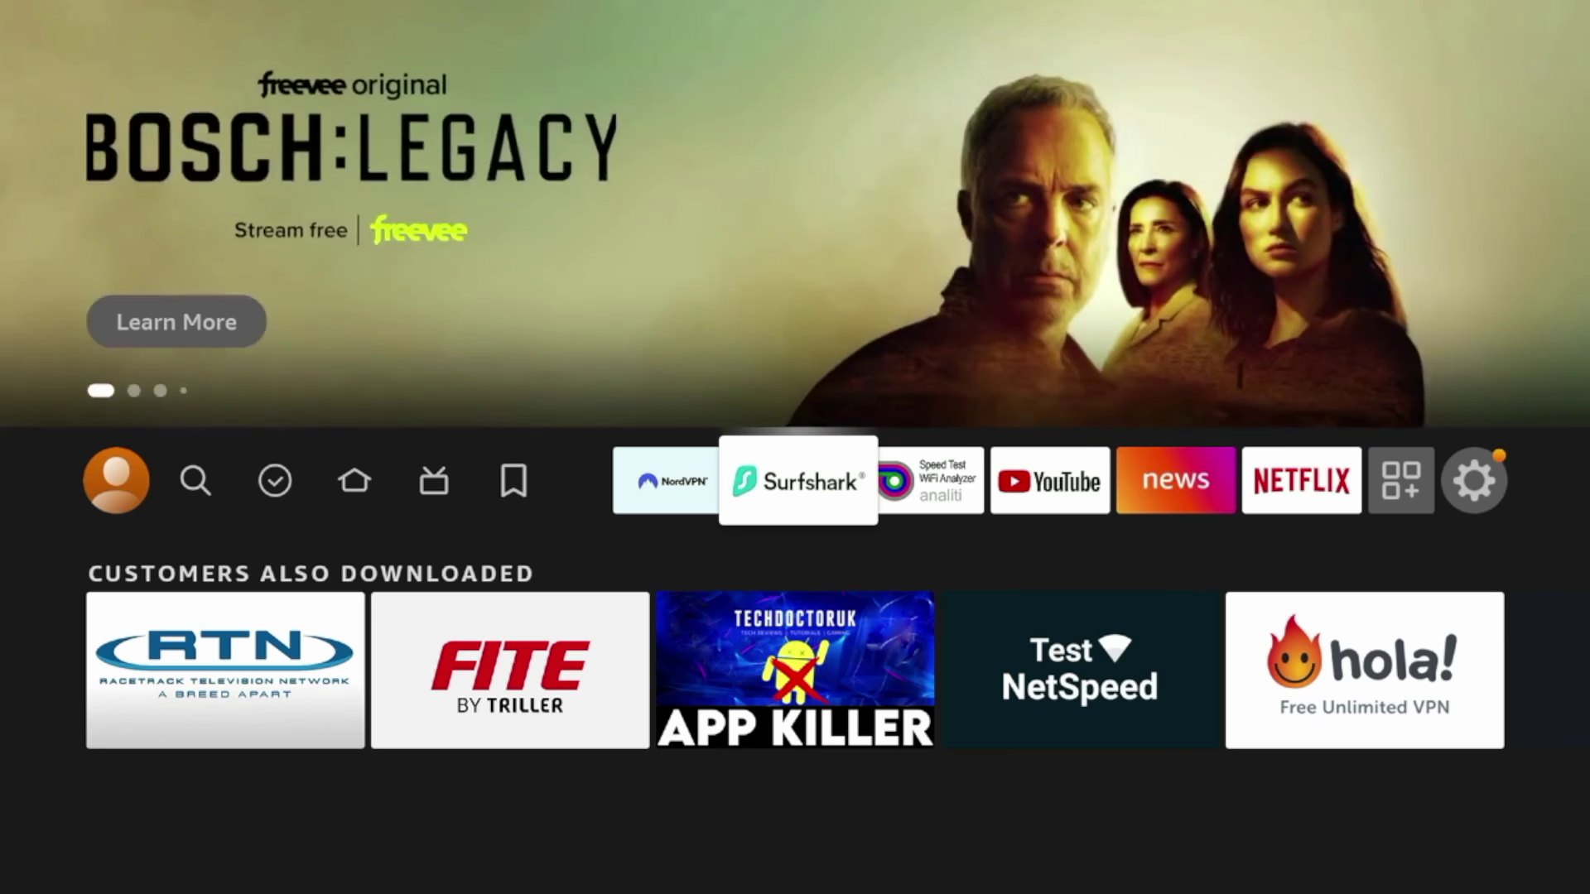
key("Return")
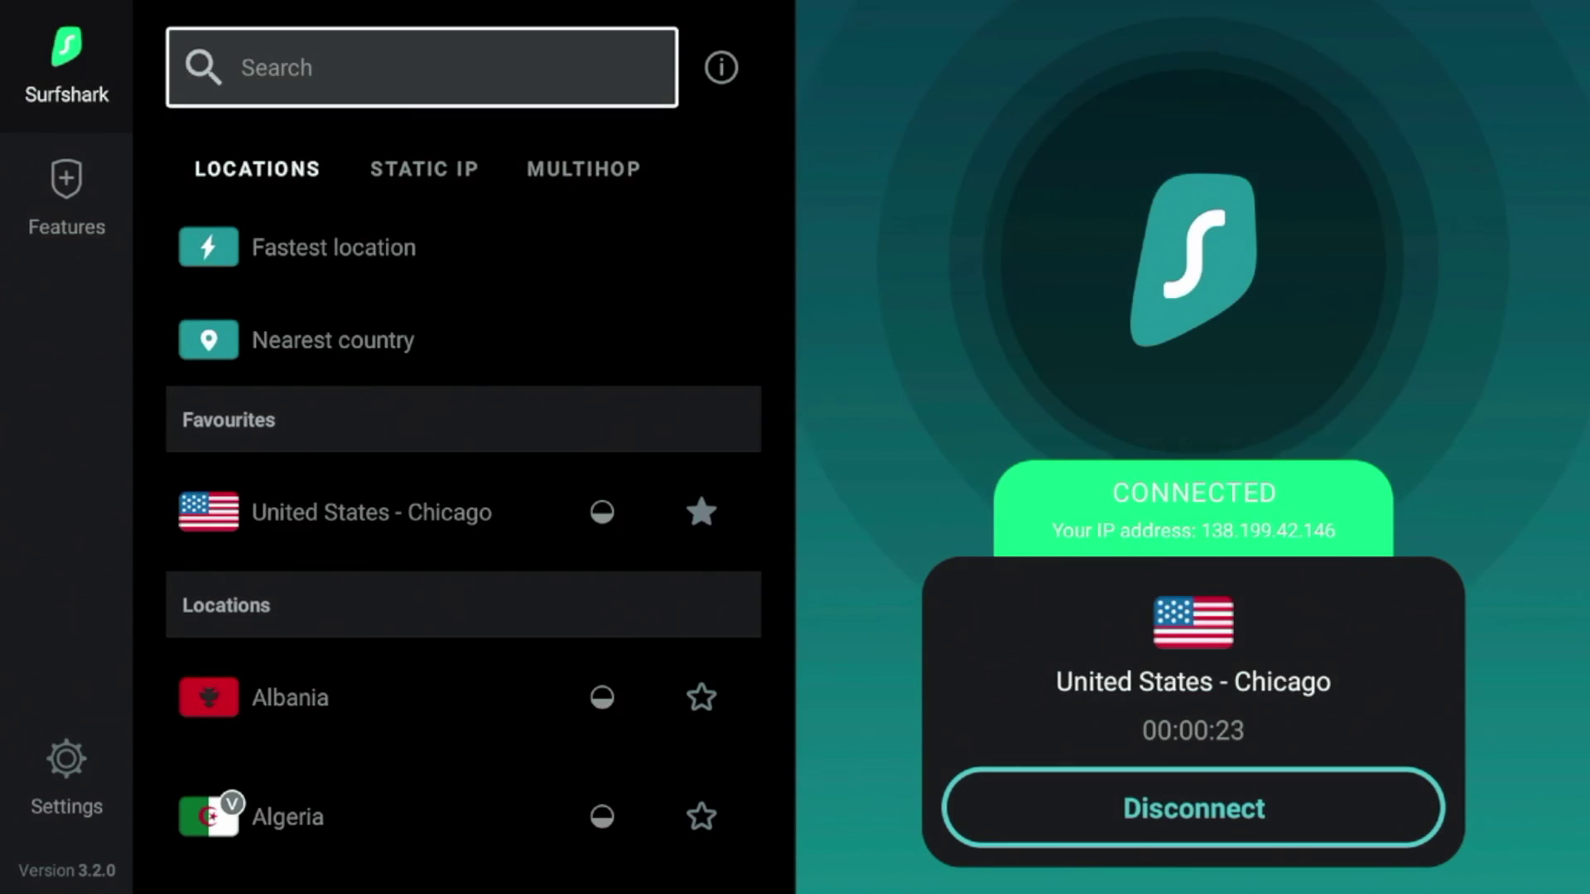
Look over the Features page's CleanWeb option and the connection status
key("Down")
key("Down")
key("Left")
key("Down")
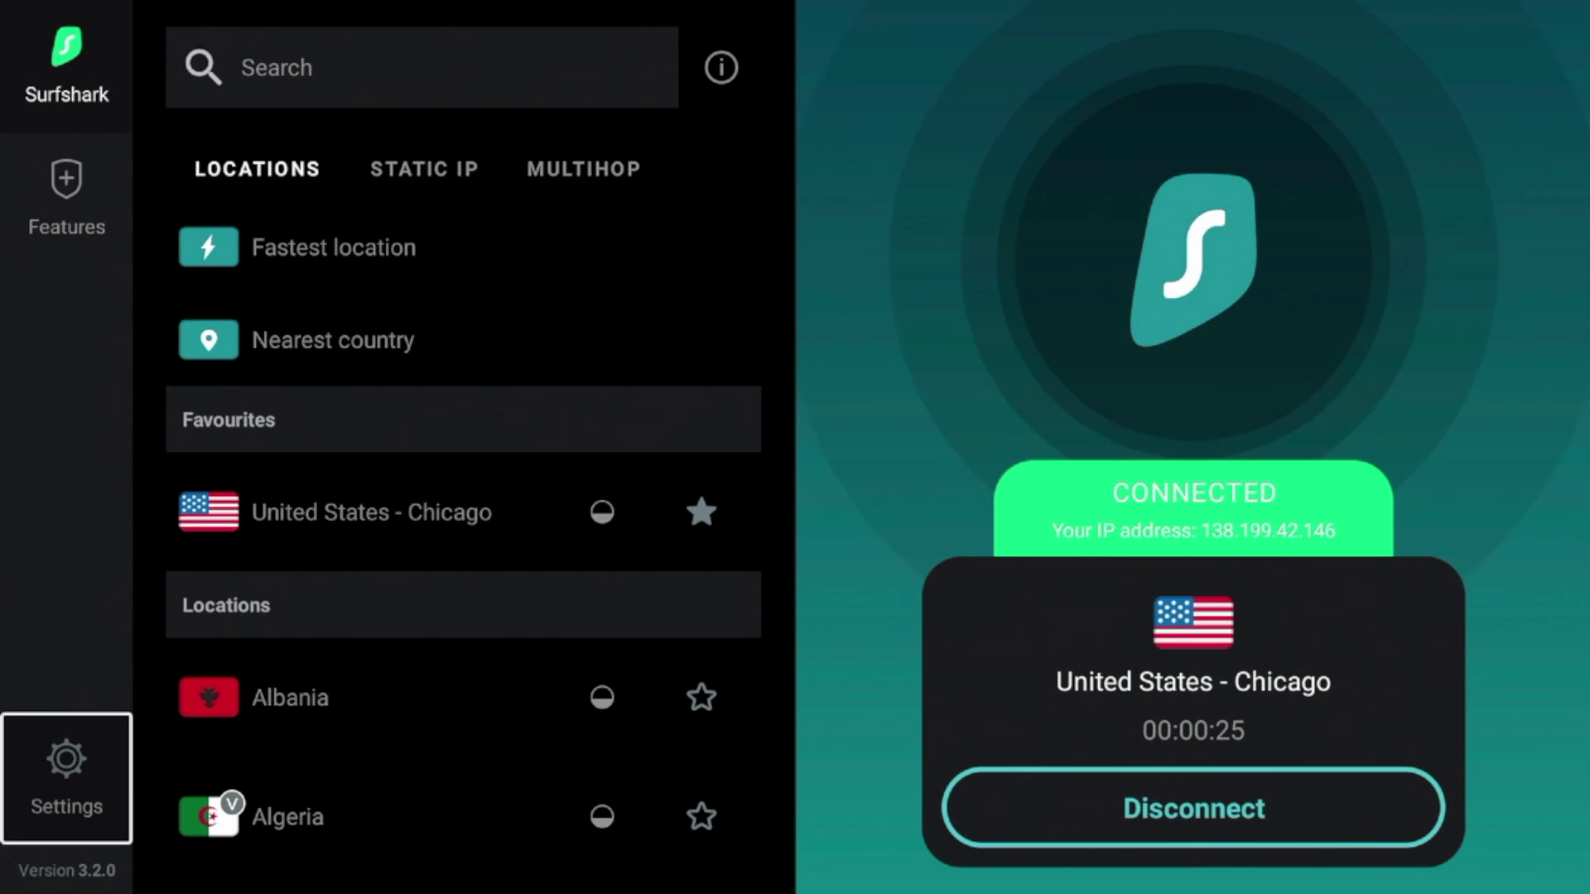
key("Up")
key("Return")
key("Right")
key("Left")
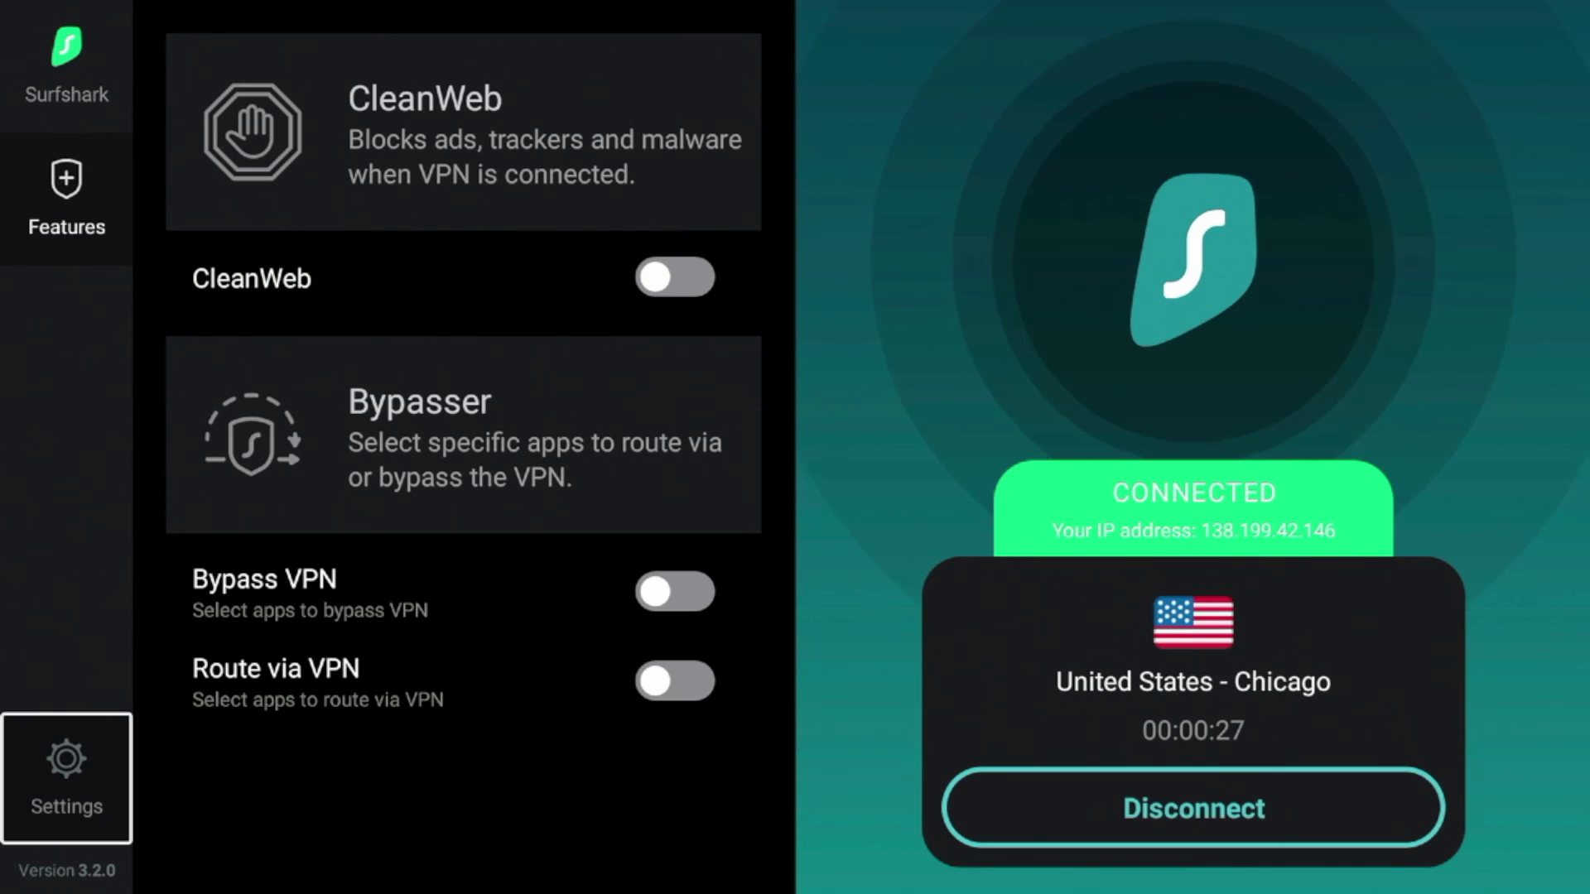
key("Up")
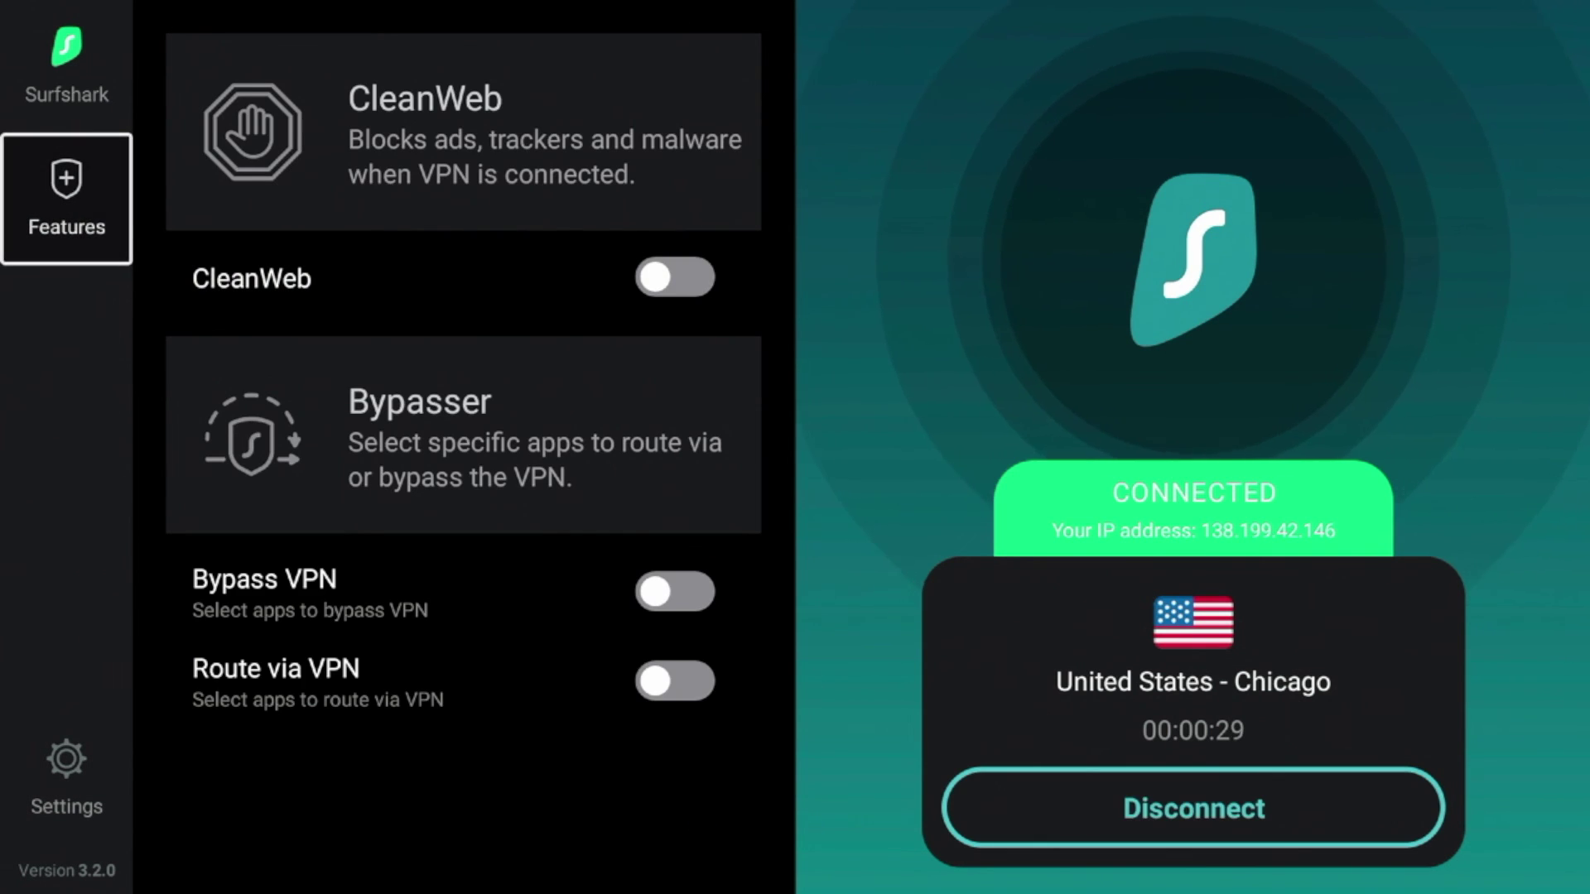
Go to Settings > VPN settings and highlight the Protocol option
key("Down")
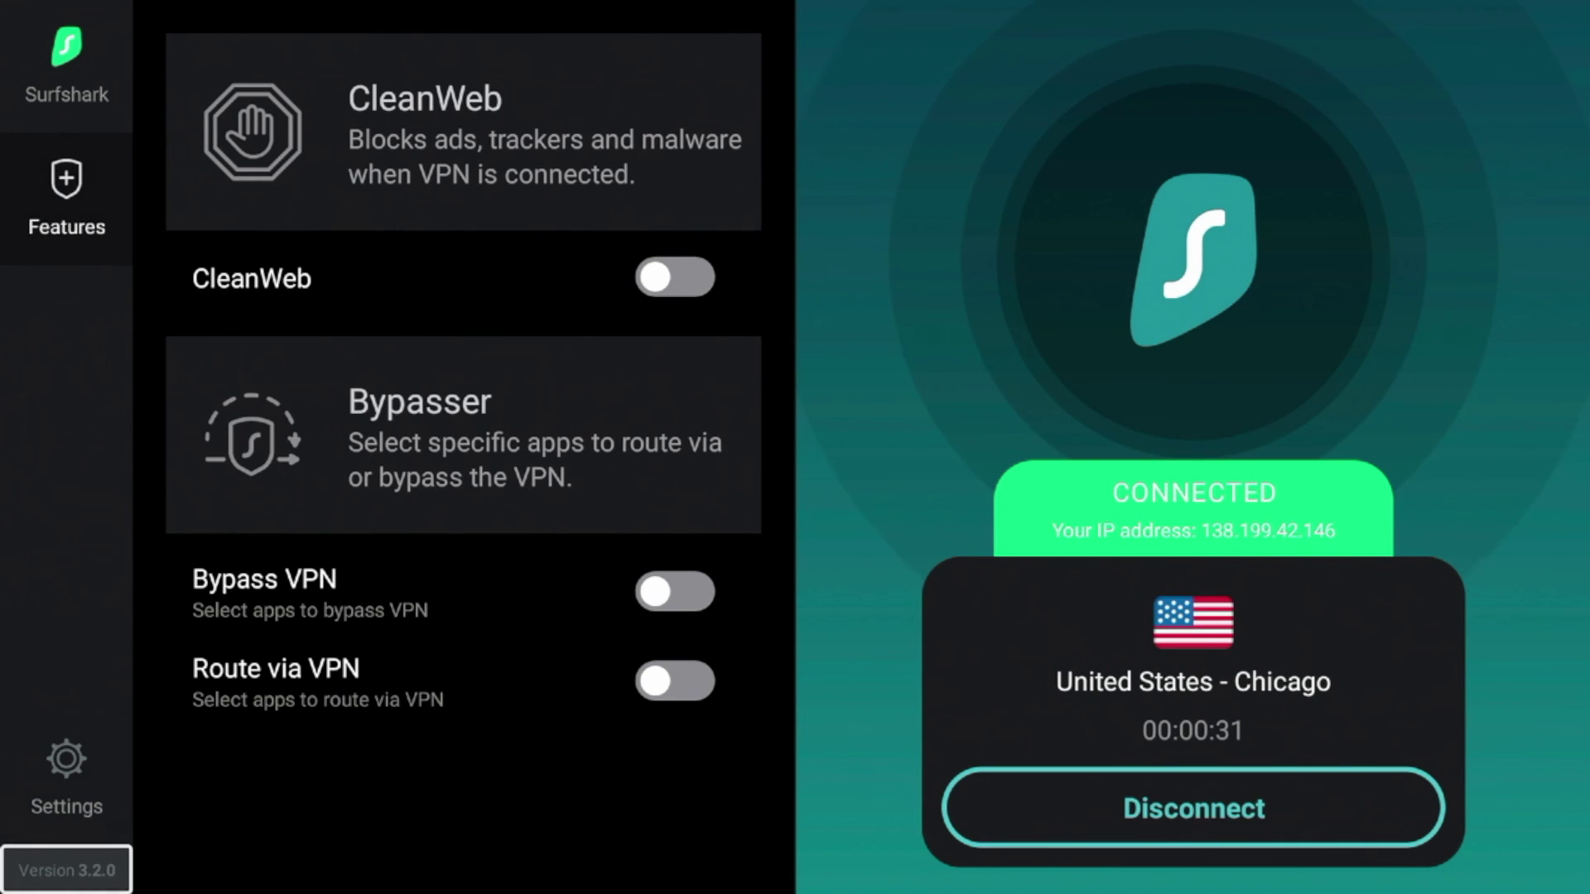
key("Return")
key("Down")
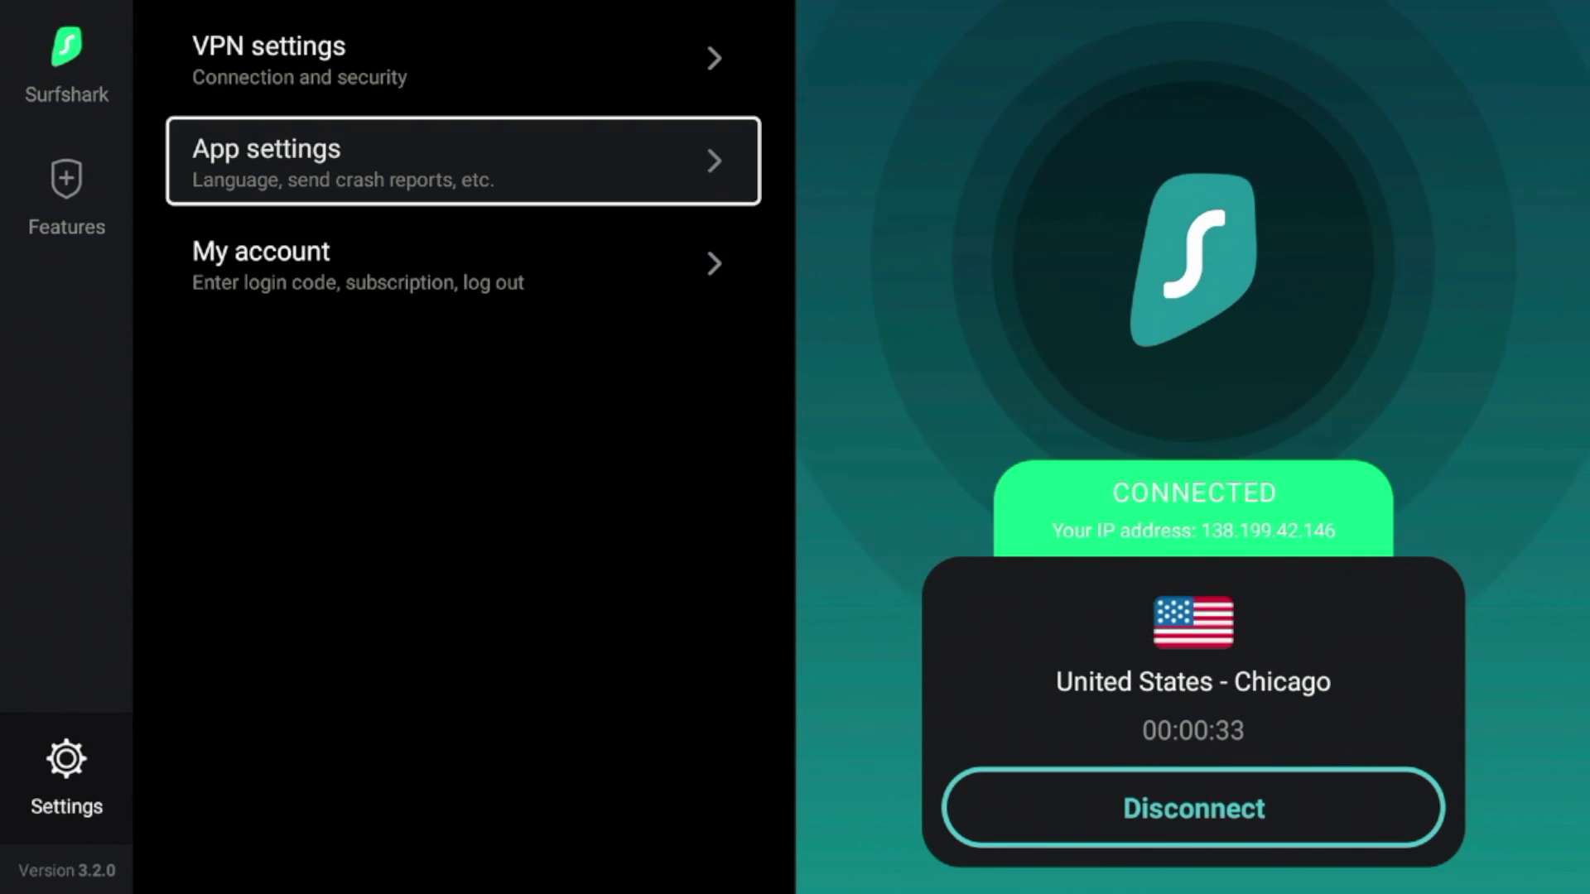
key("Up")
key("Return")
key("Down")
key("Down")
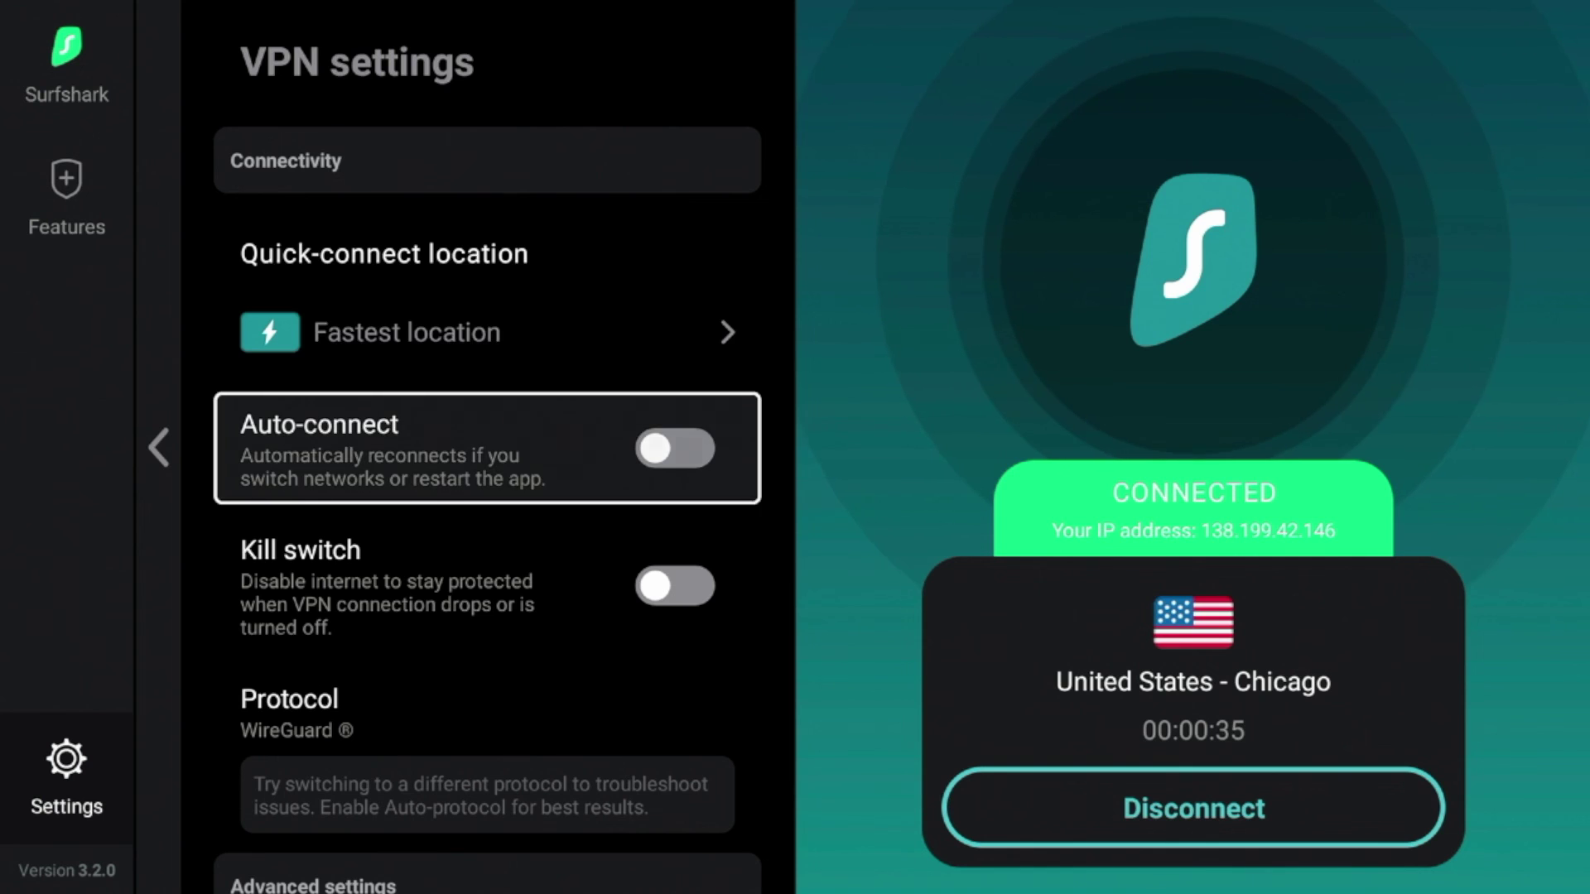
key("Down")
Look through WireGuard, IKEv2, OpenVPN UDP and OpenVPN TCP, keeping WireGuard selected
key("Return")
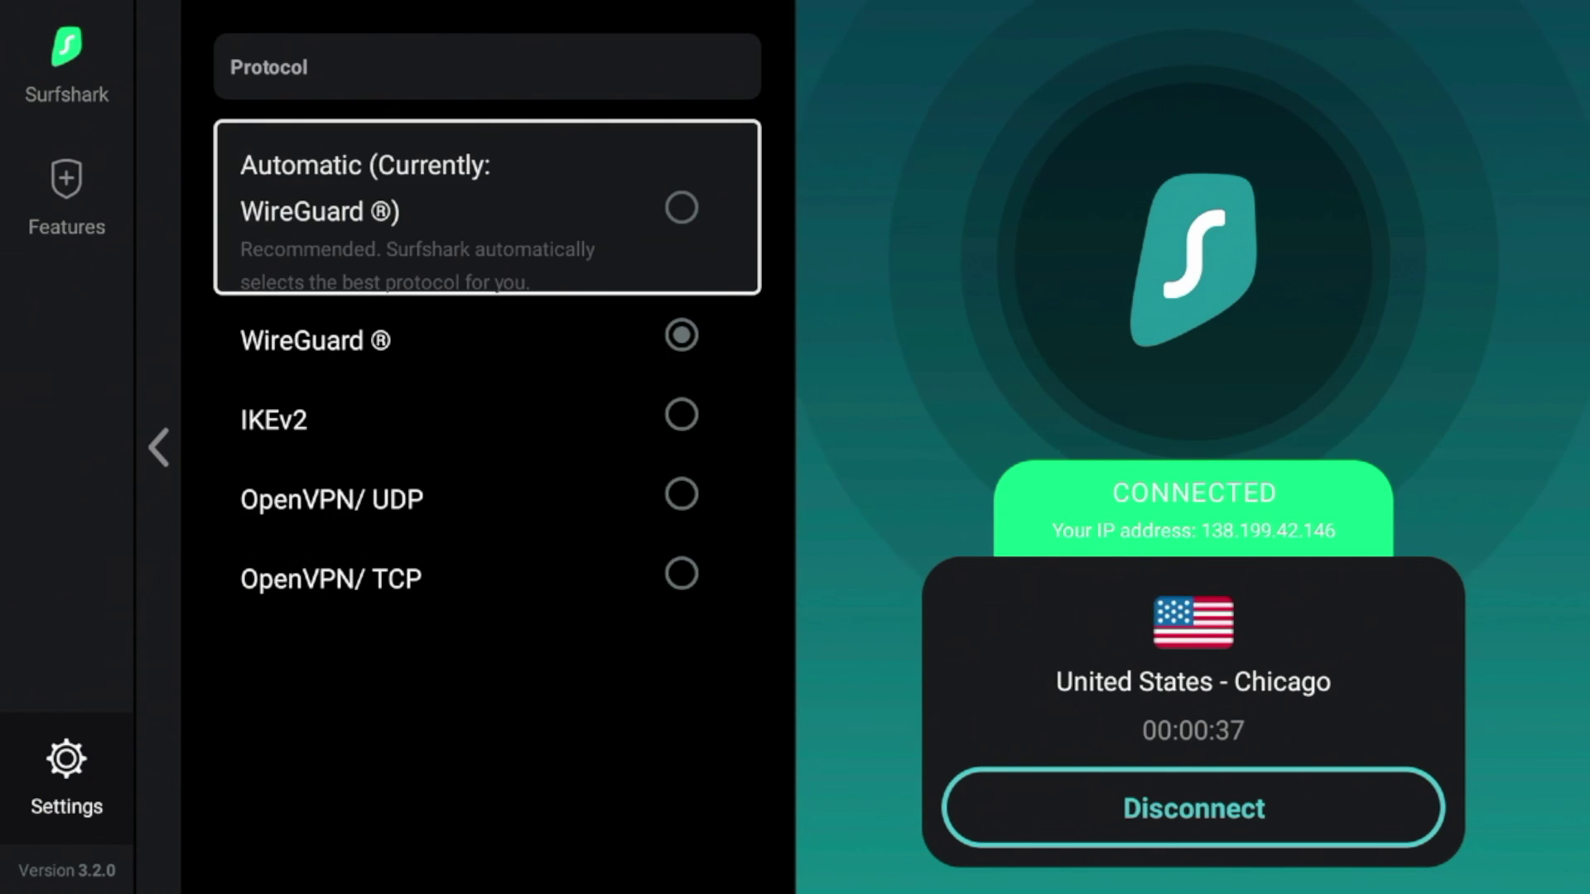
key("Down")
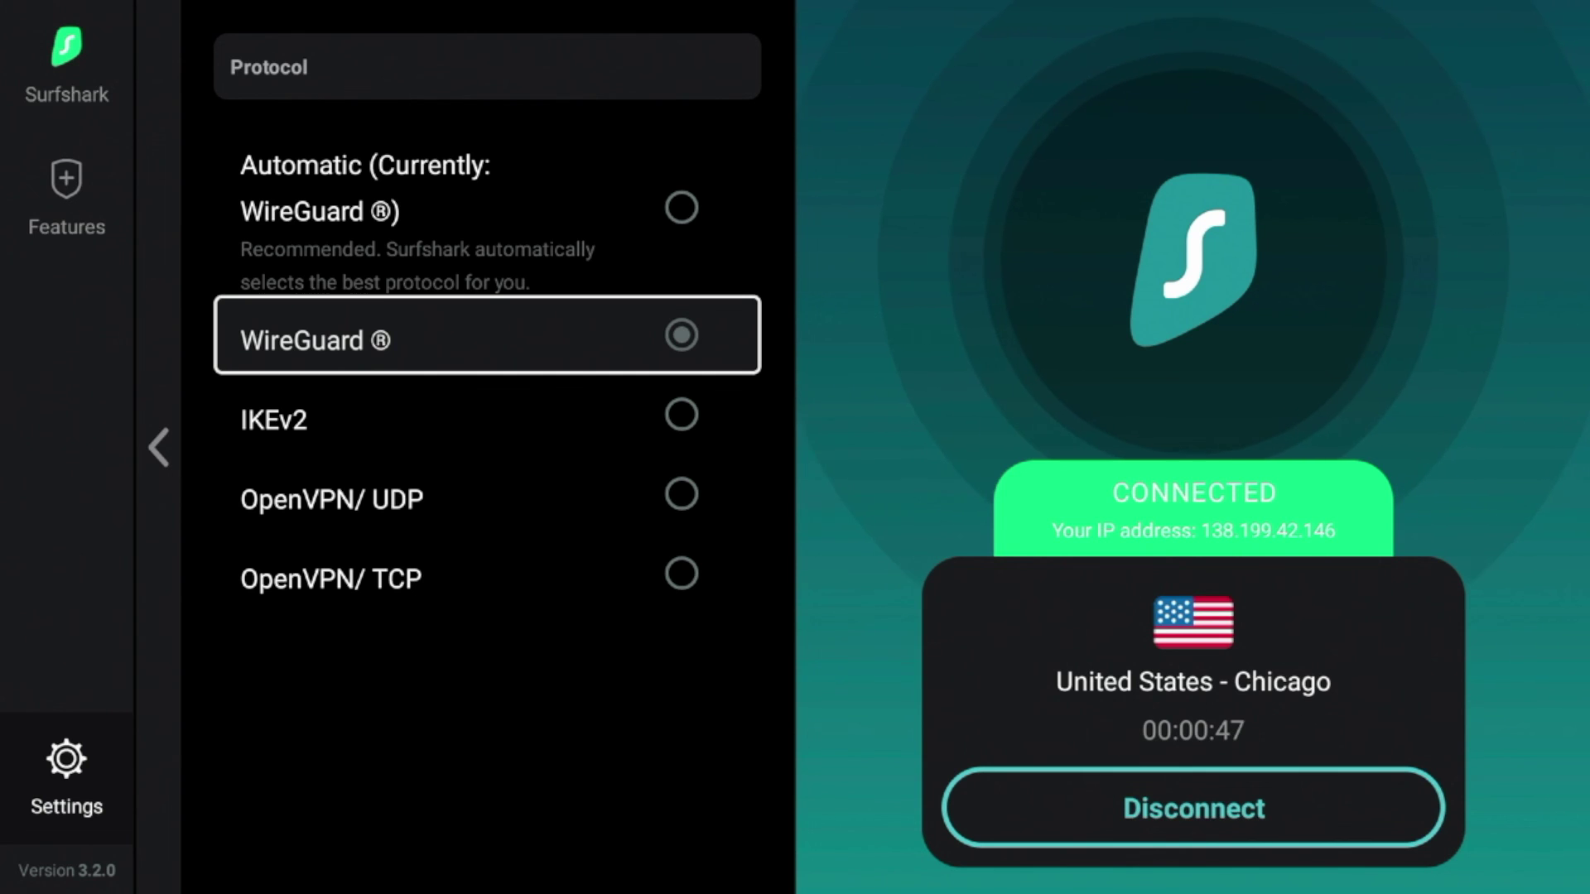
key("Down")
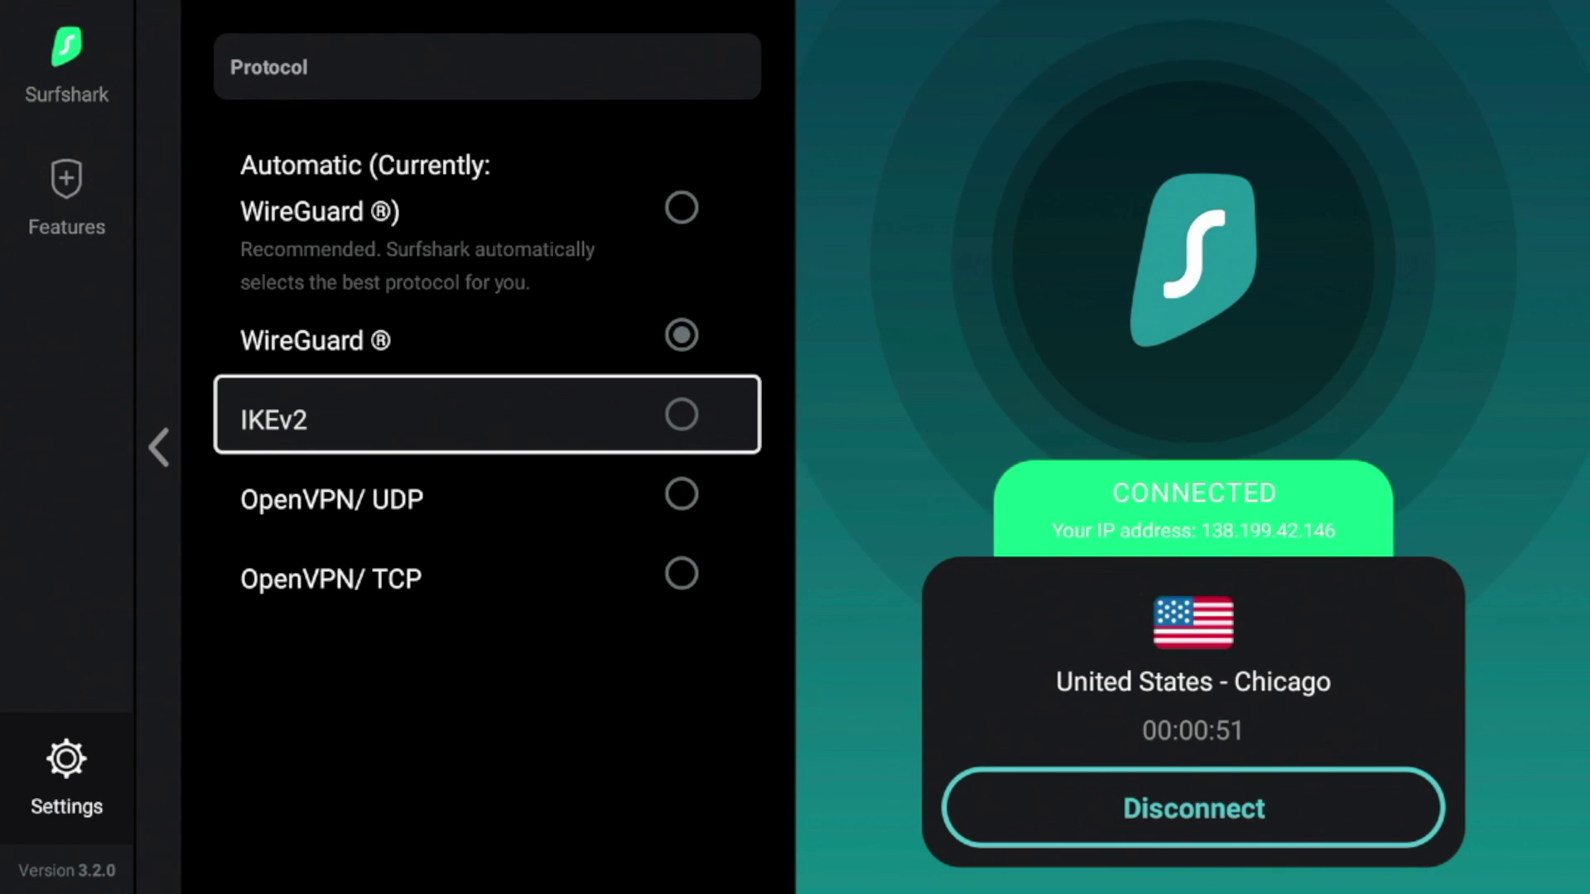
key("Down")
key("Down")
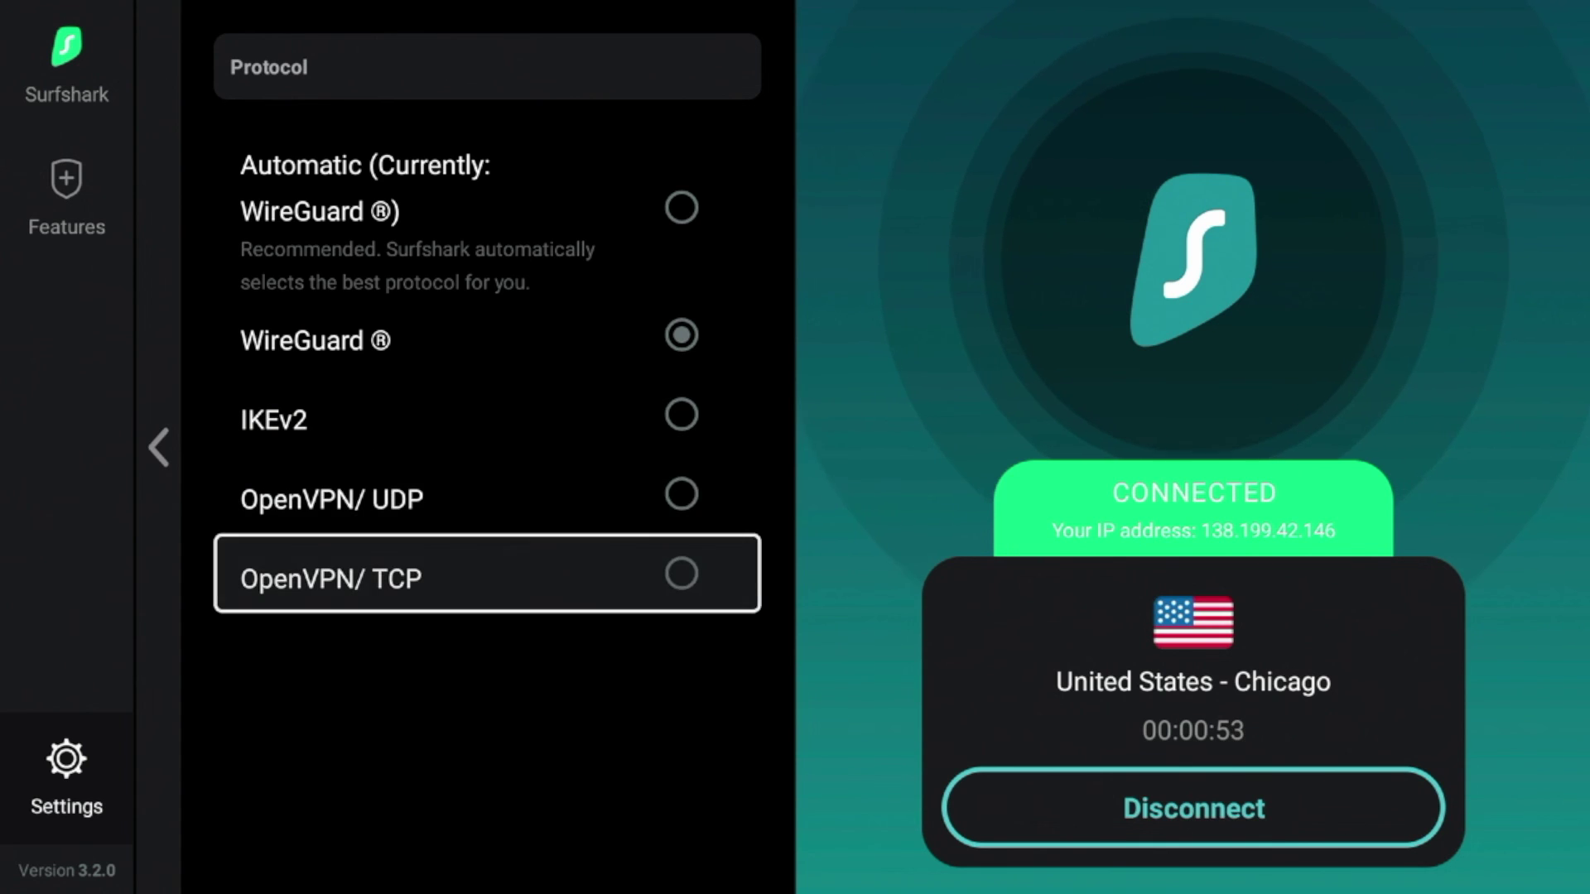
key("Up")
Close the protocol list and scroll VPN settings to the Use small packets option
key("Escape")
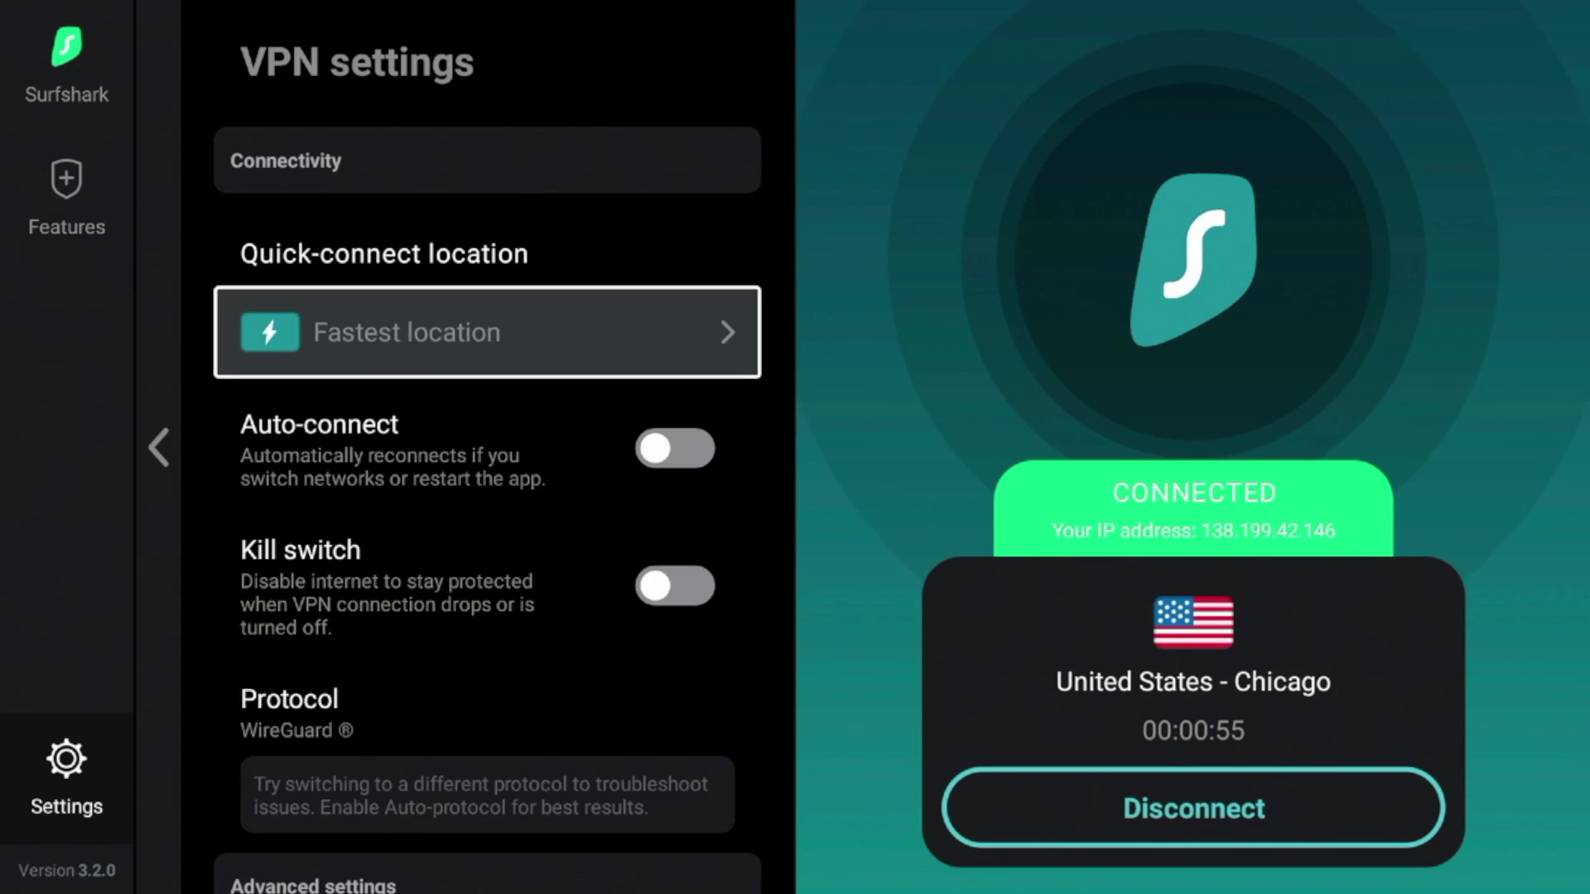
key("Down")
key("Down")
key("Down")
key("Down")
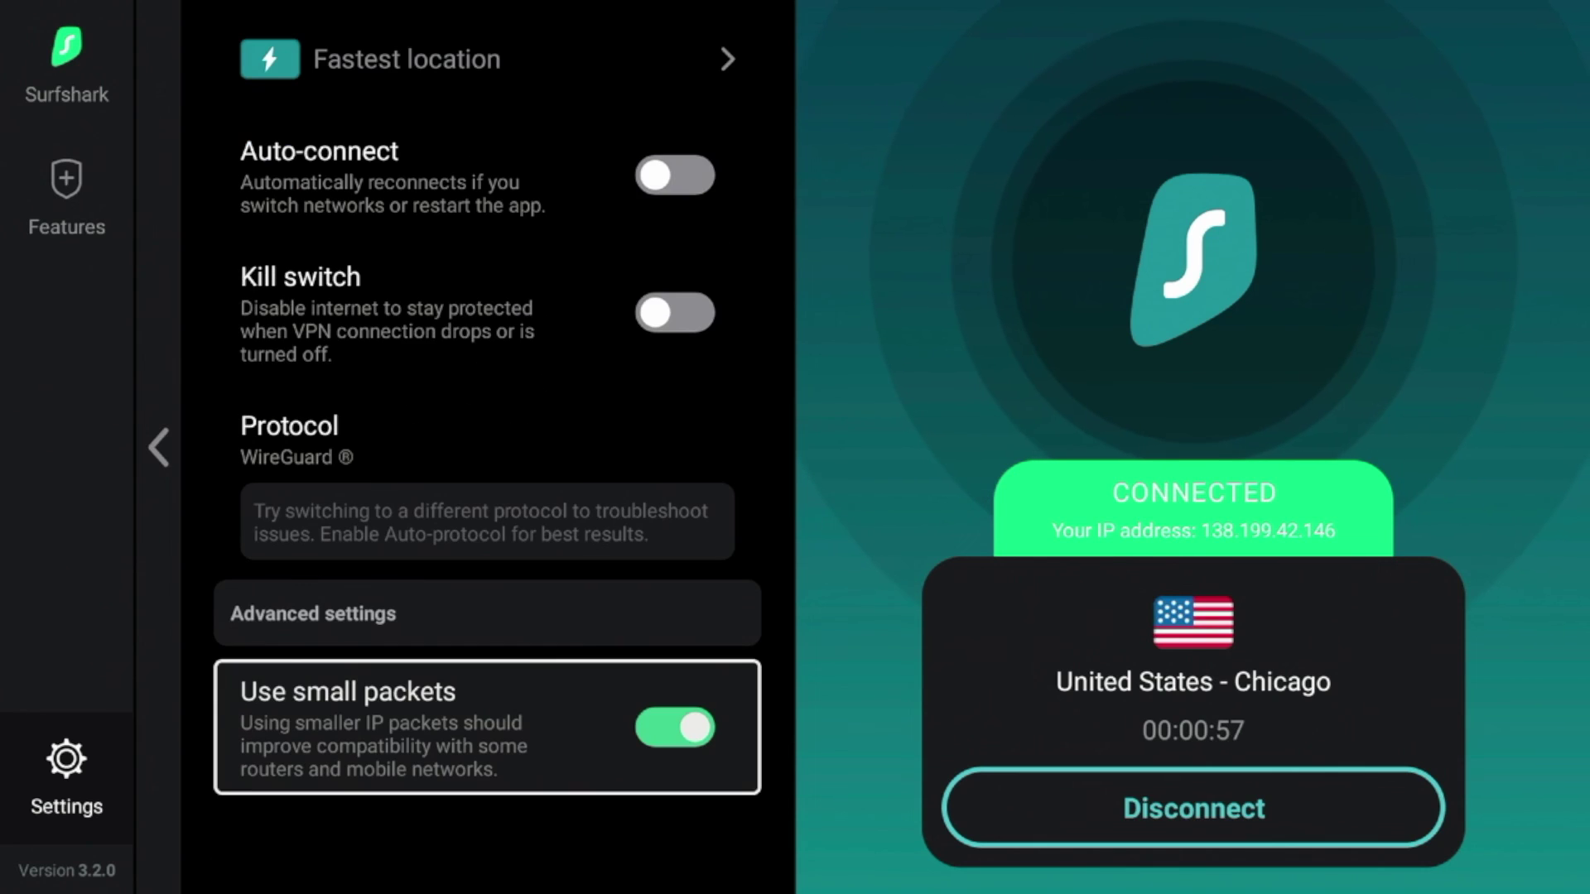
key("Up")
key("Up")
key("Up")
key("Escape")
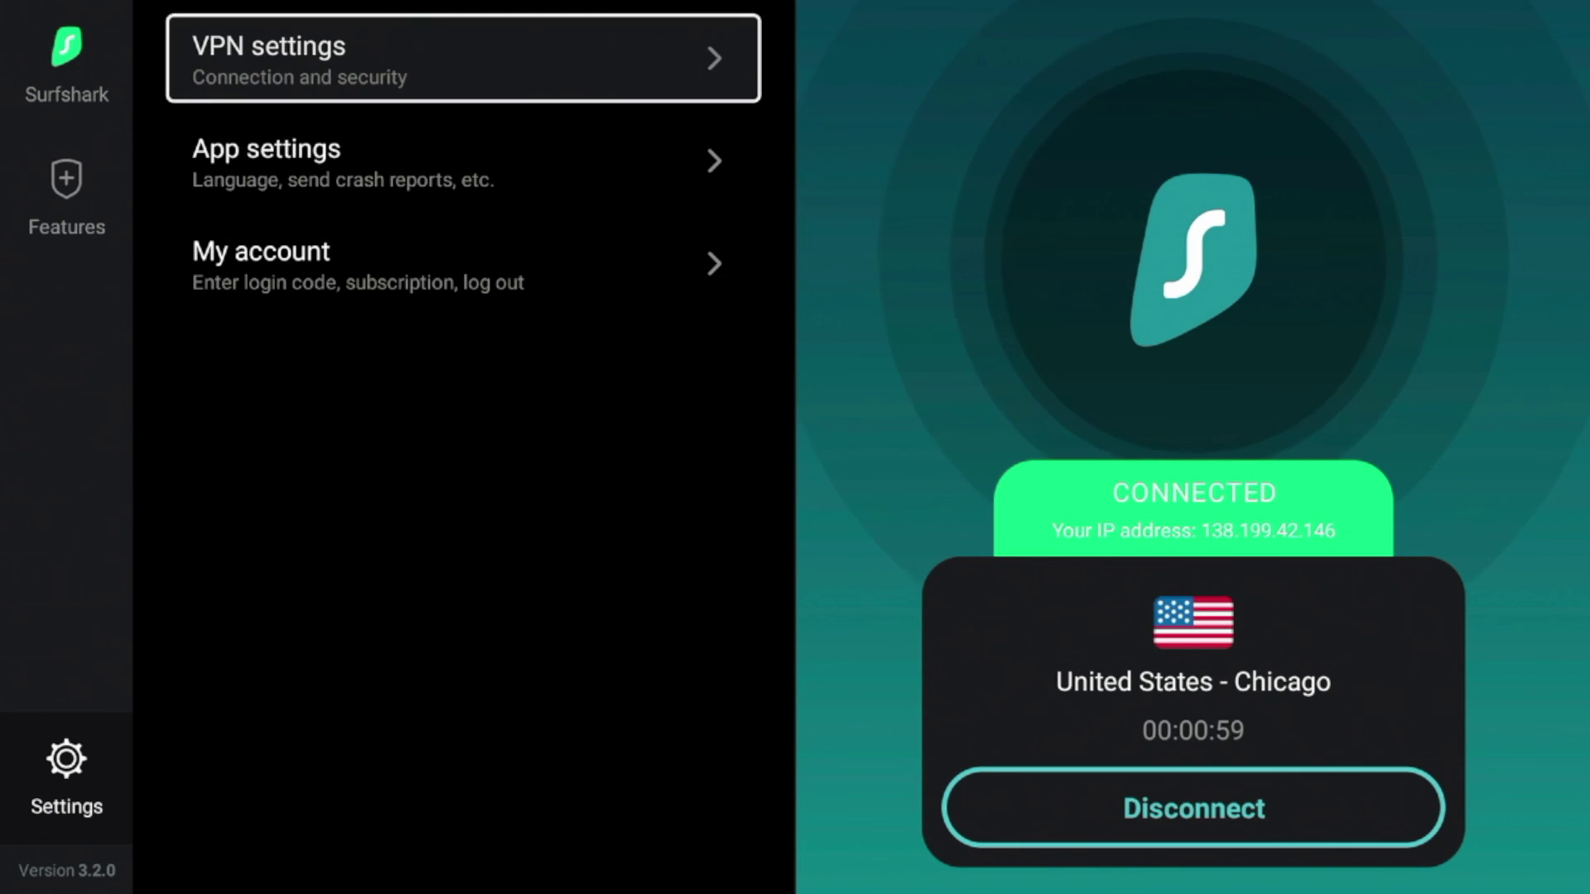
View CleanWeb on the Features page, then exit Surfshark to the Fire TV home screen
key("Down")
key("Left")
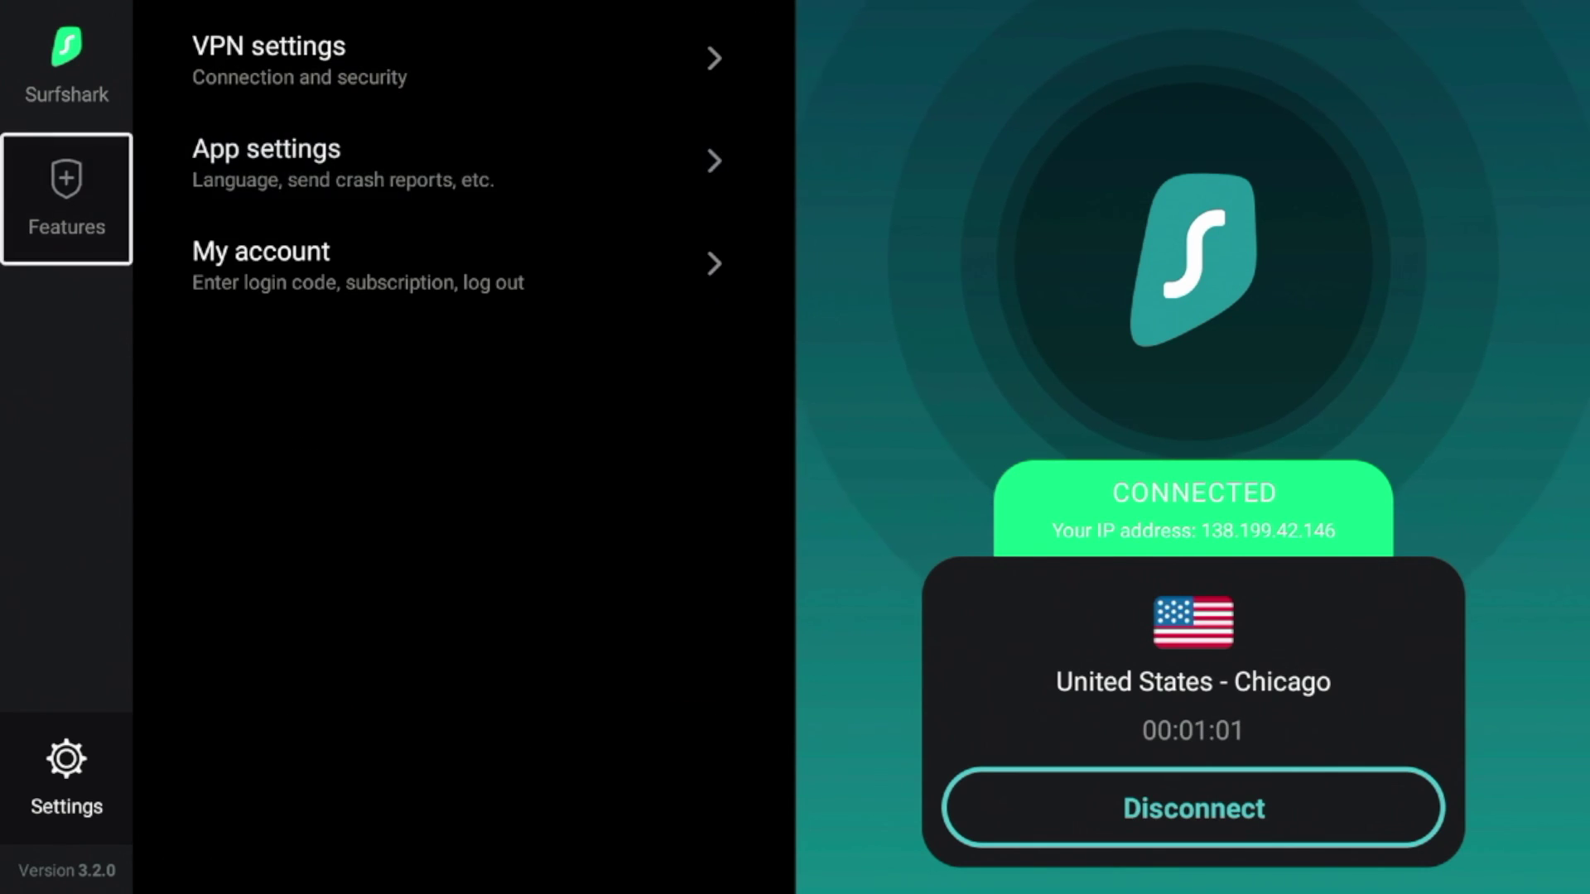
key("Return")
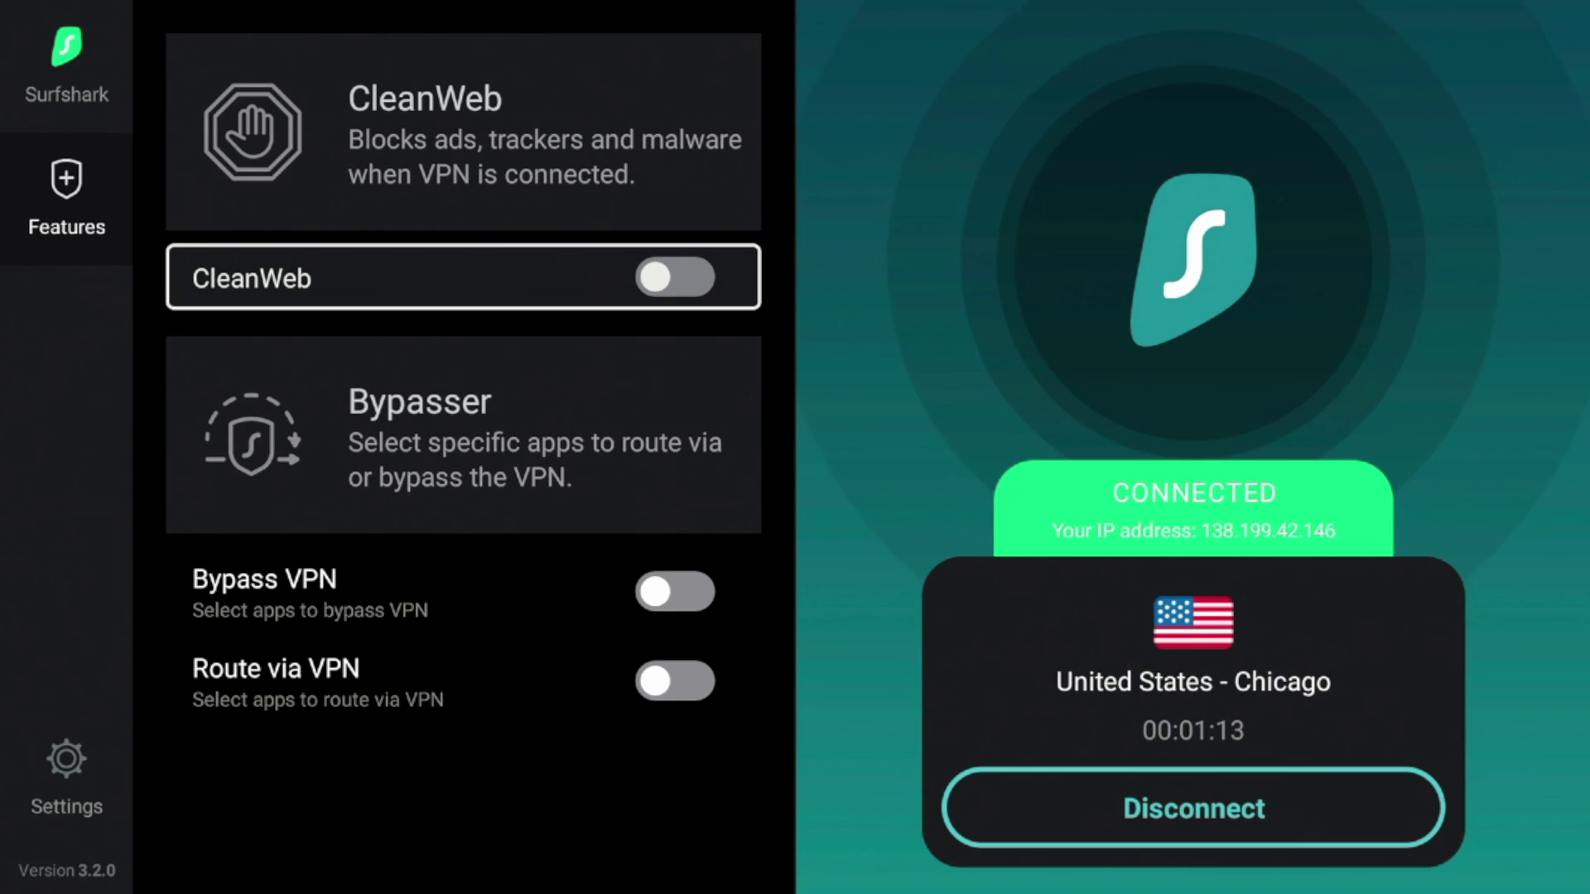
key("Left")
key("Home")
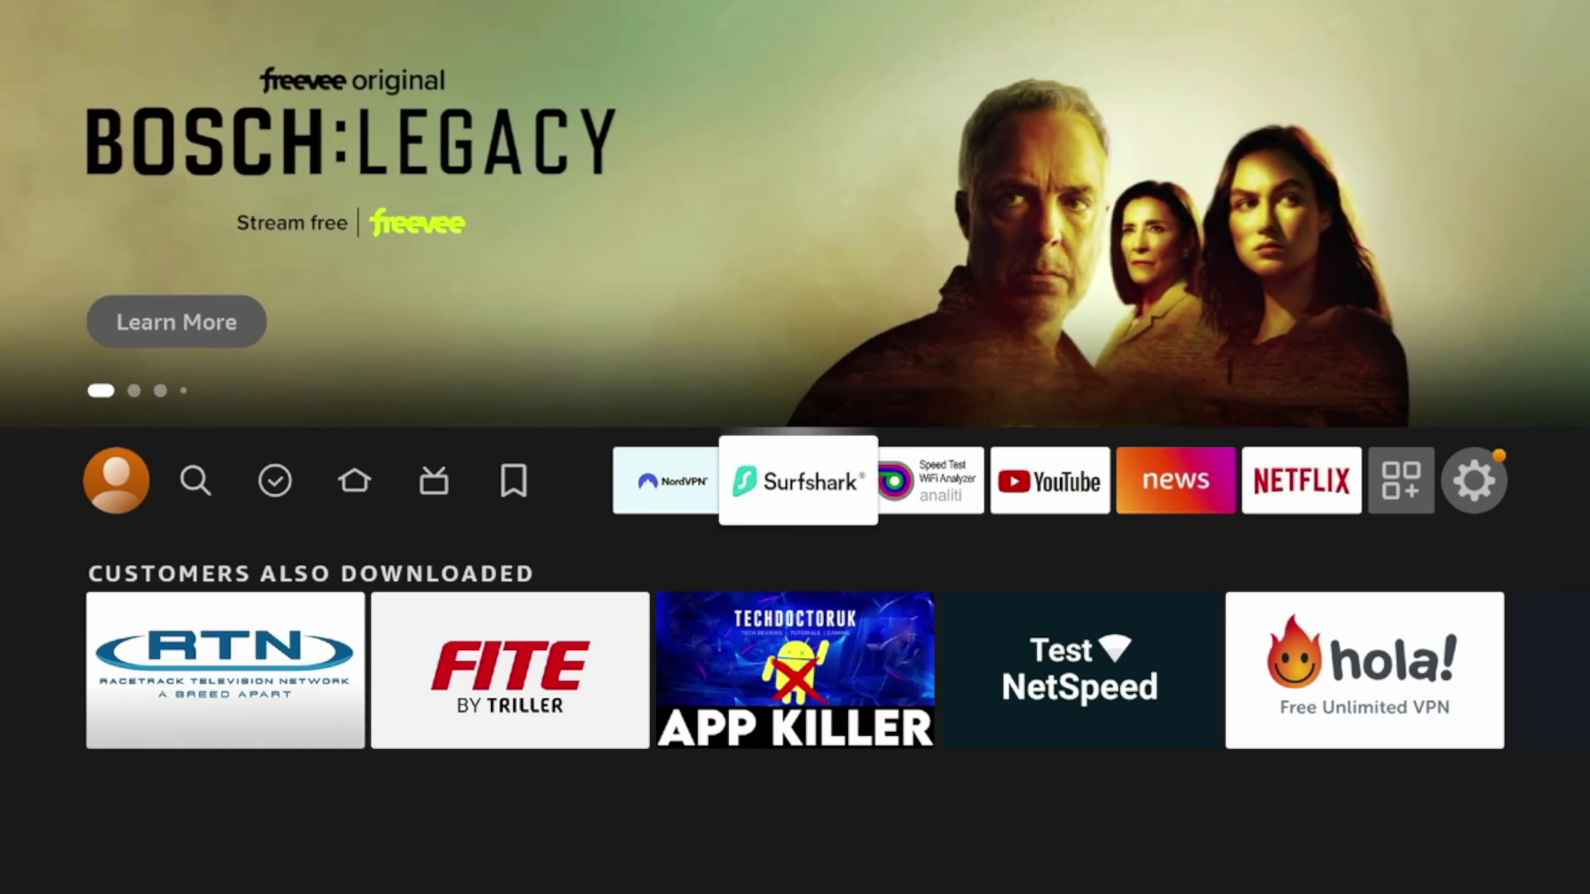
Reopen NordVPN and let Quick Connect connect to United States #9892
key("Left")
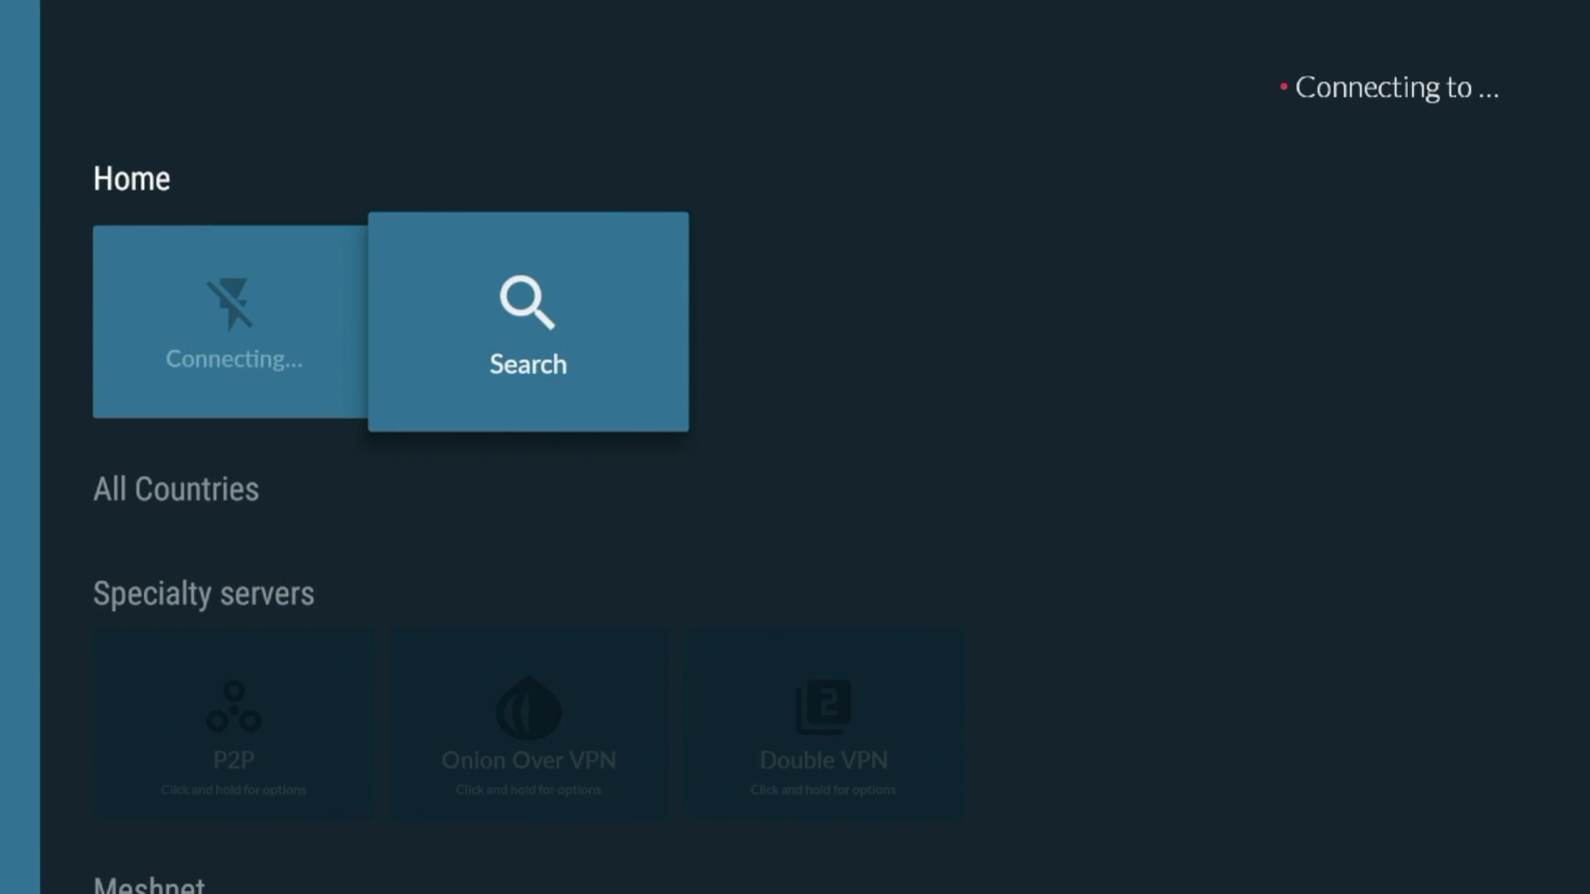
key("Left")
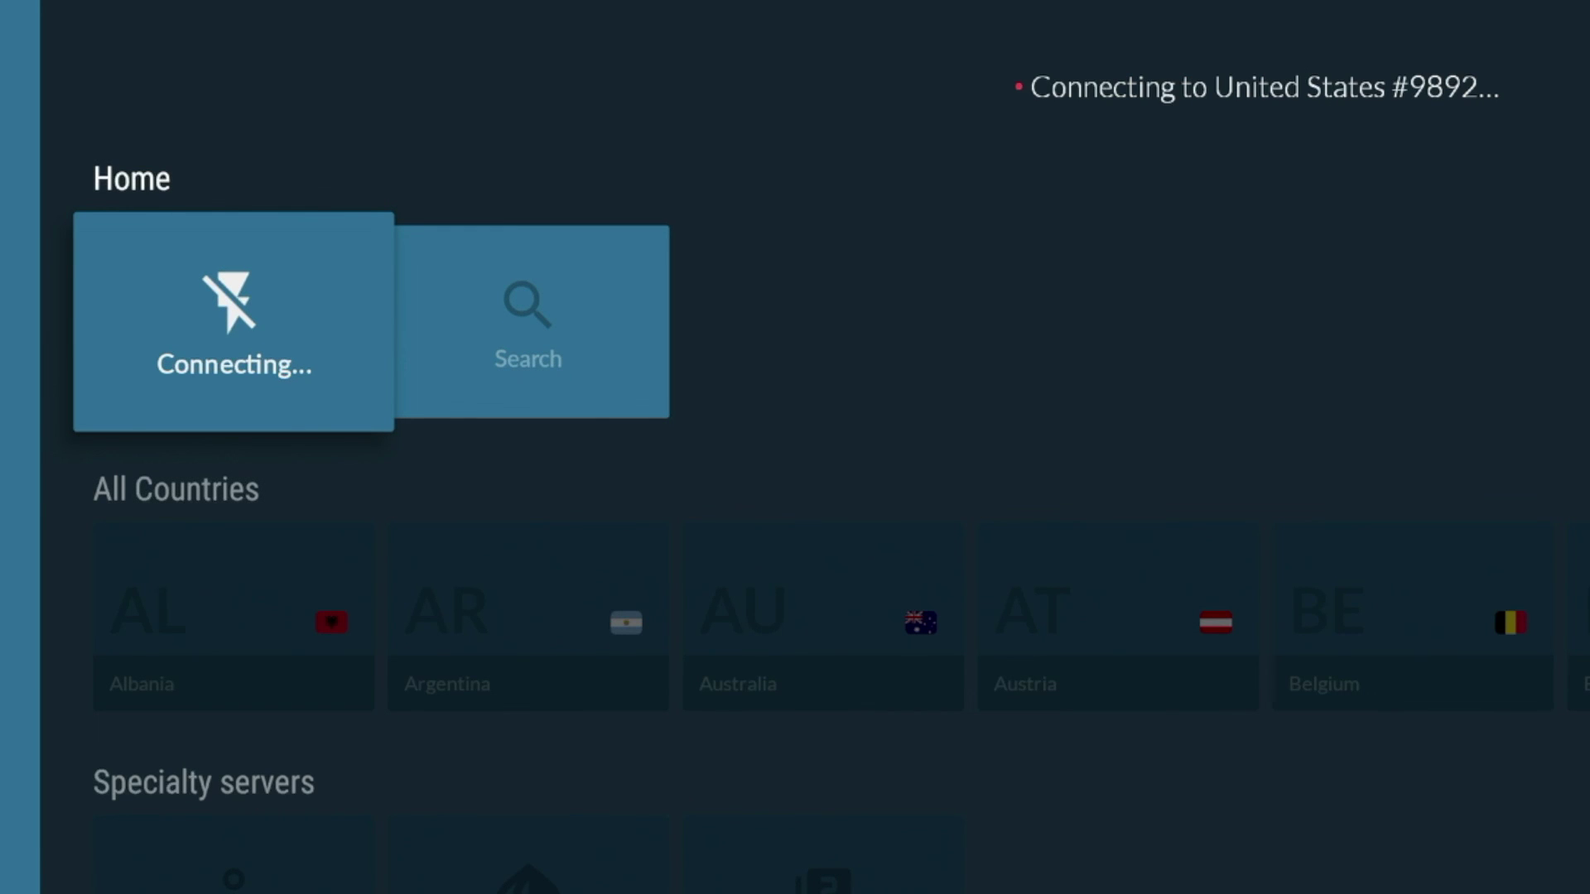
key("Down")
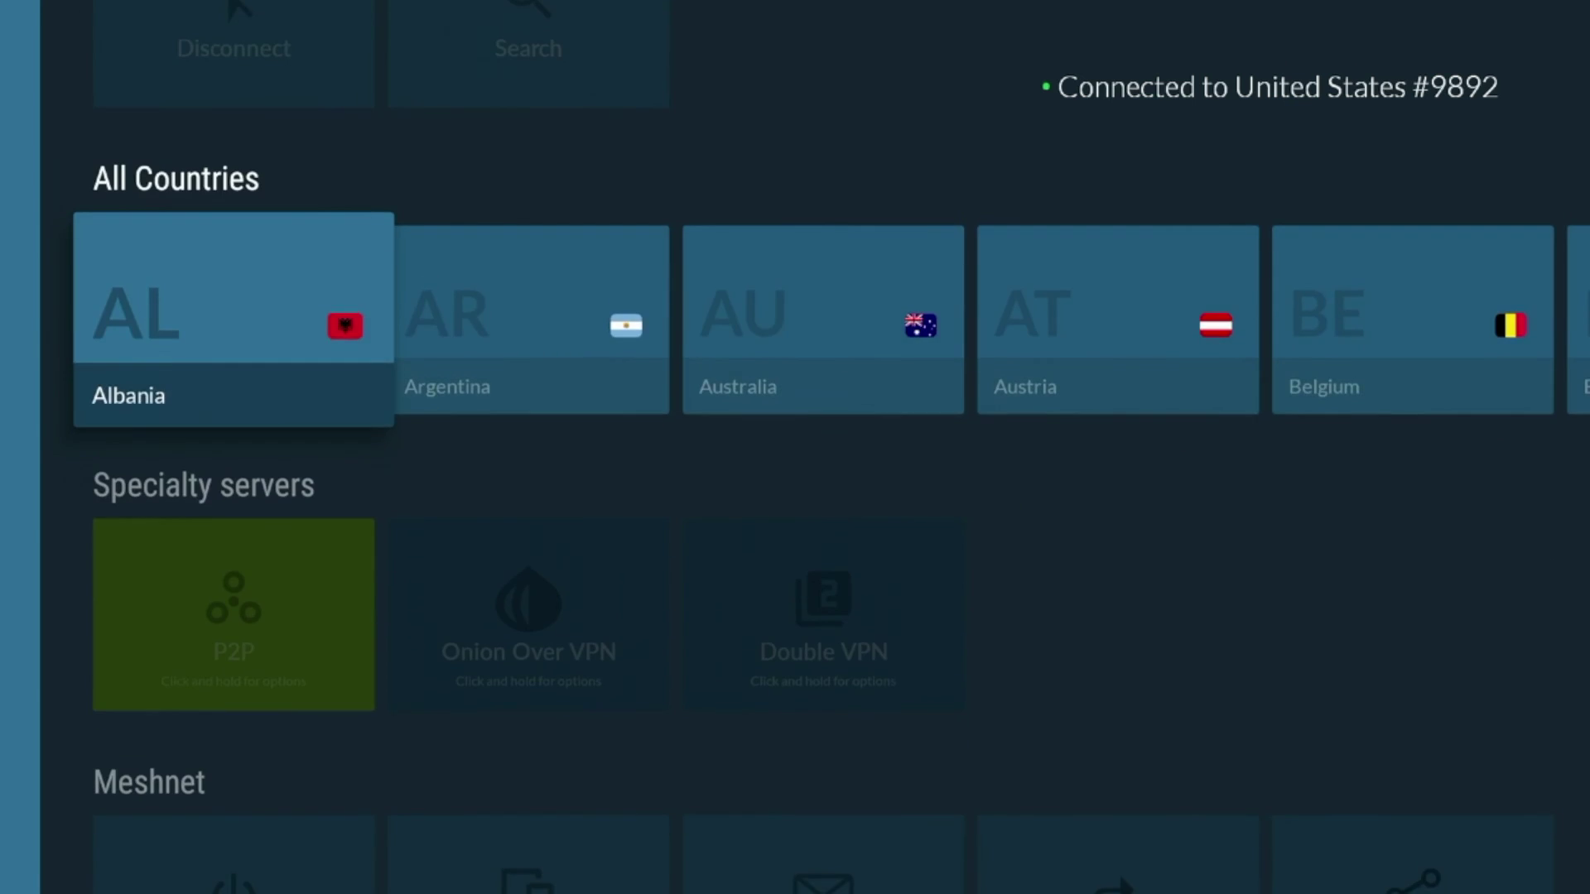
key("Up")
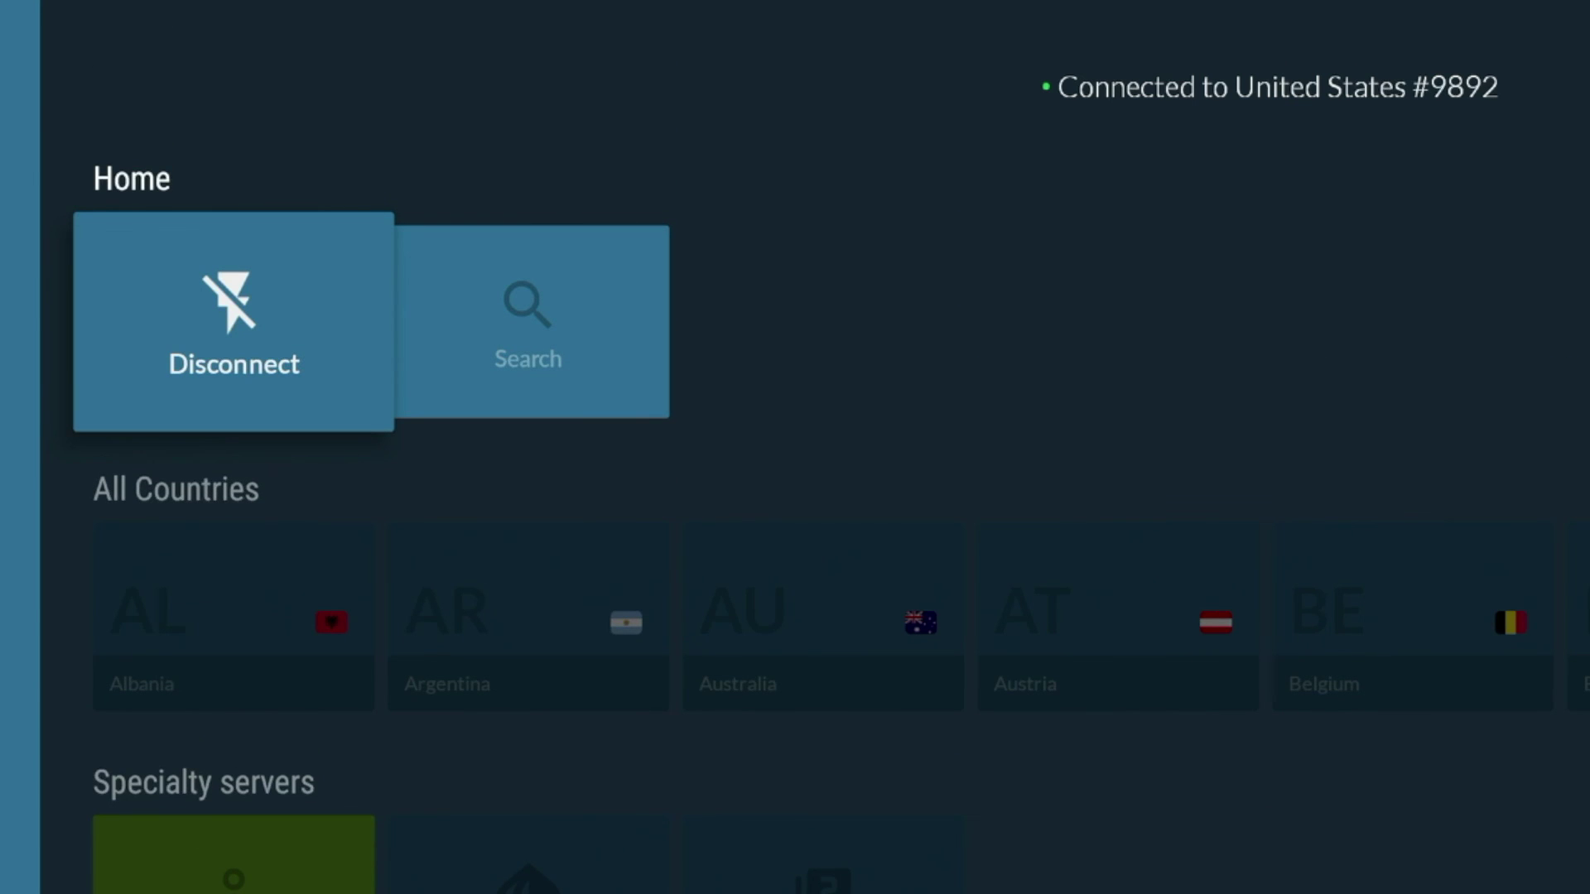